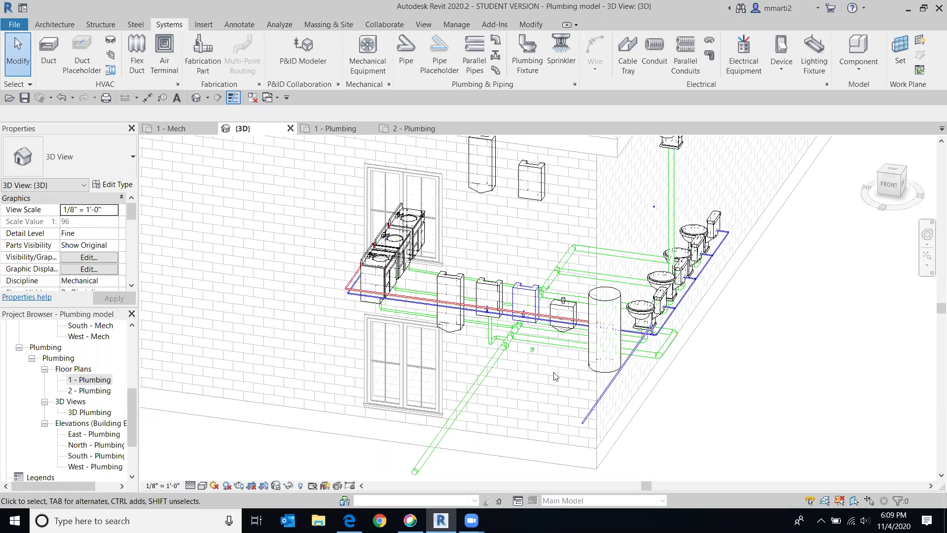
Inspect the fixtures and piping in the 3D view, checking the types of the winged wall-hung urinal and the stall urinal.
scroll(743, 358, "down", 1)
scroll(747, 351, "down", 1)
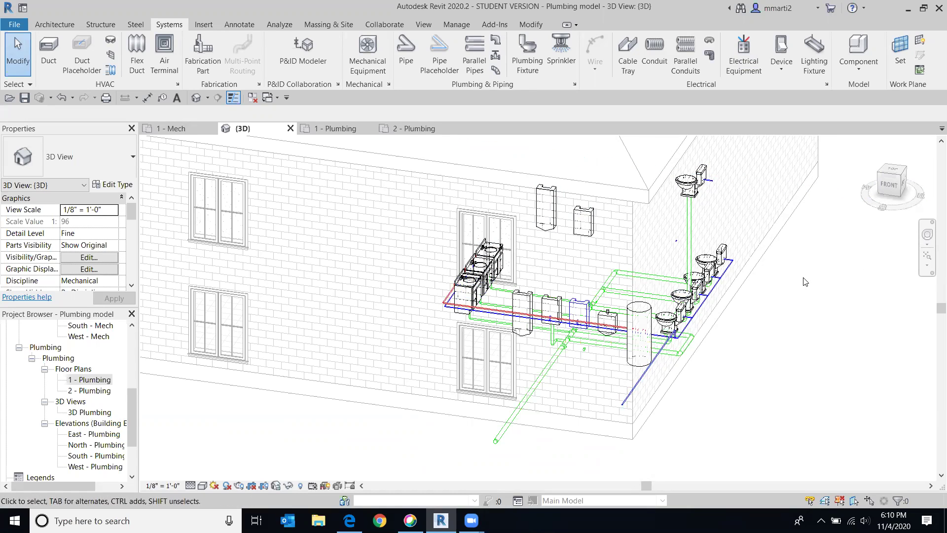
scroll(804, 281, "down", 2)
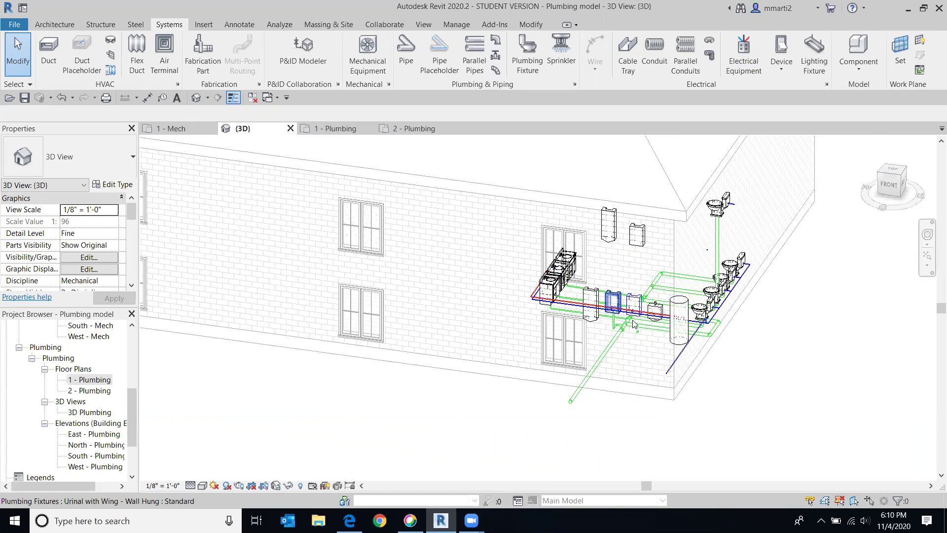
scroll(781, 272, "up", 3)
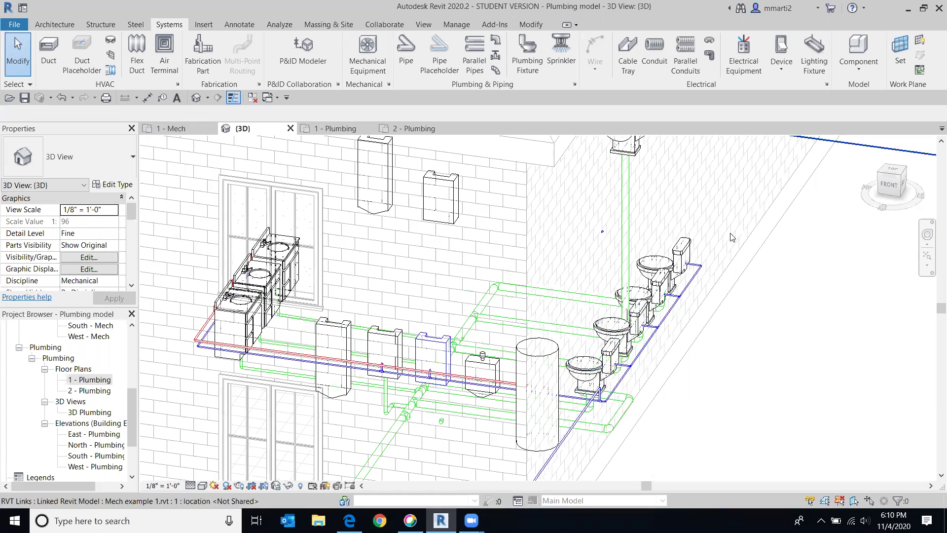
middle_click_drag(687, 361, 876, 314)
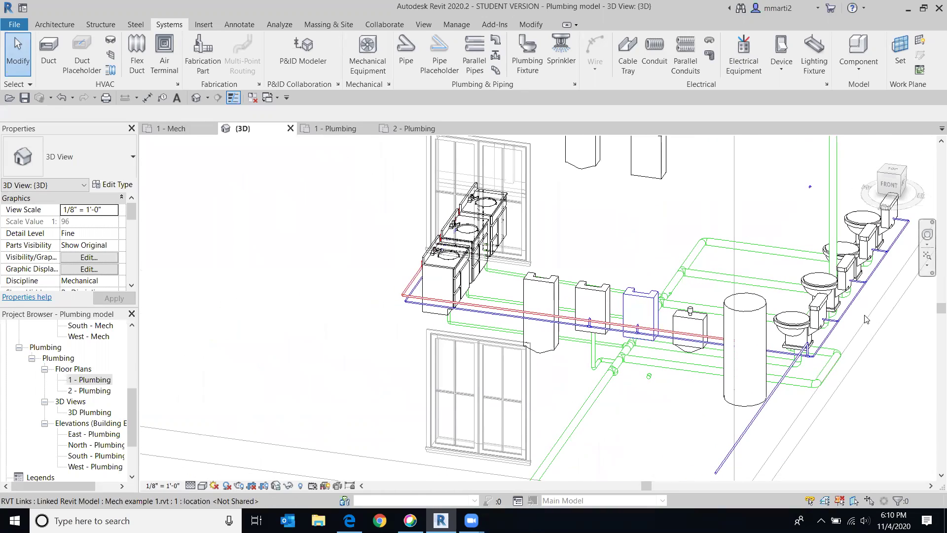
scroll(769, 349, "up", 3)
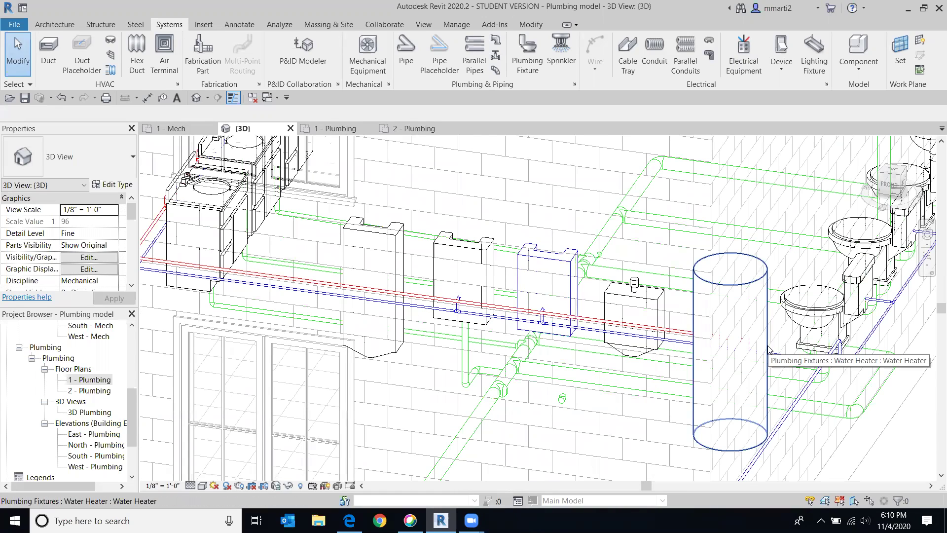
left_click(442, 242)
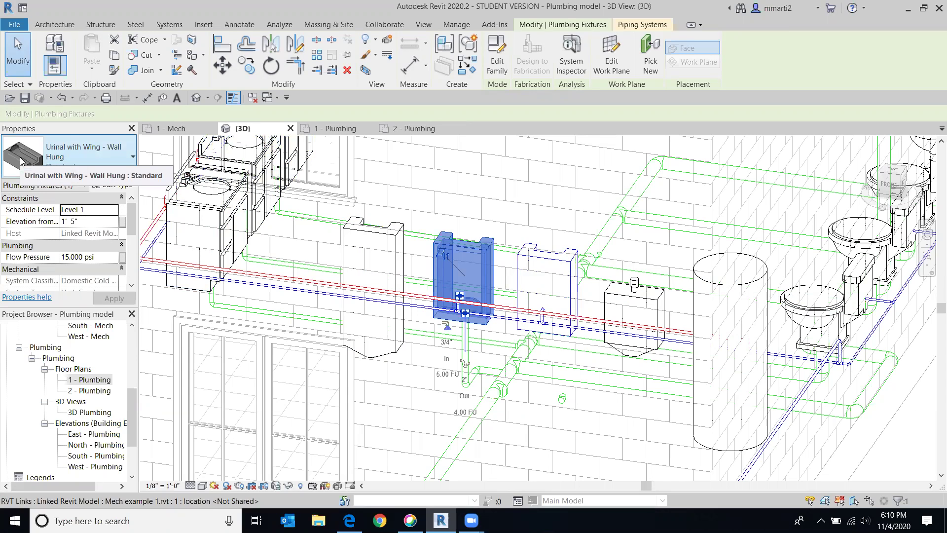
scroll(460, 233, "down", 1)
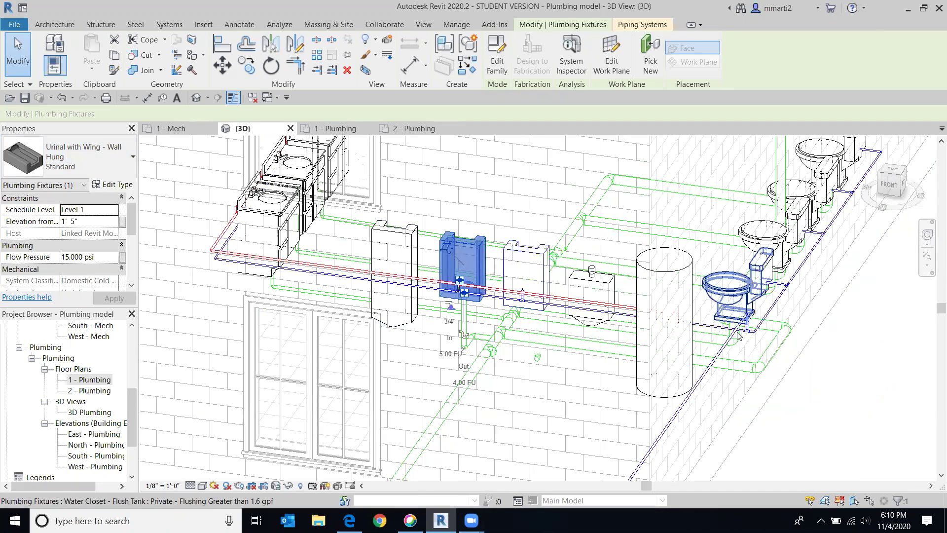
key("Escape")
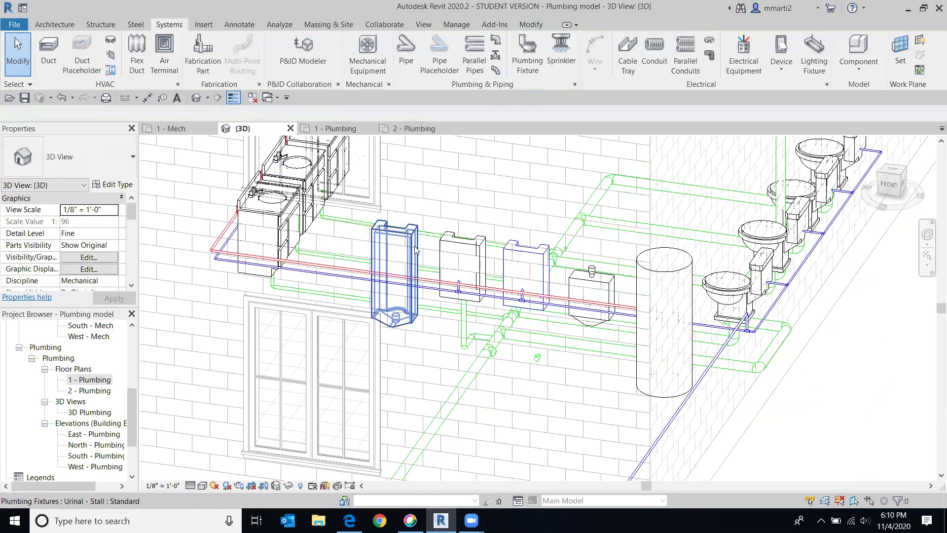
left_click(415, 251)
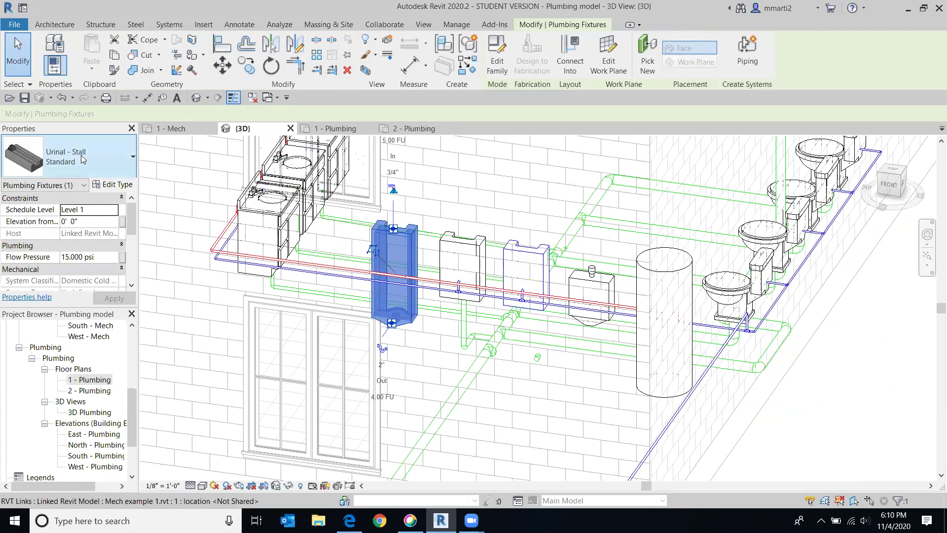
Delete the wall-hung urinal with 3/4" flush valve beside the water heater and the stall urinal near the lavatories.
left_click(601, 282)
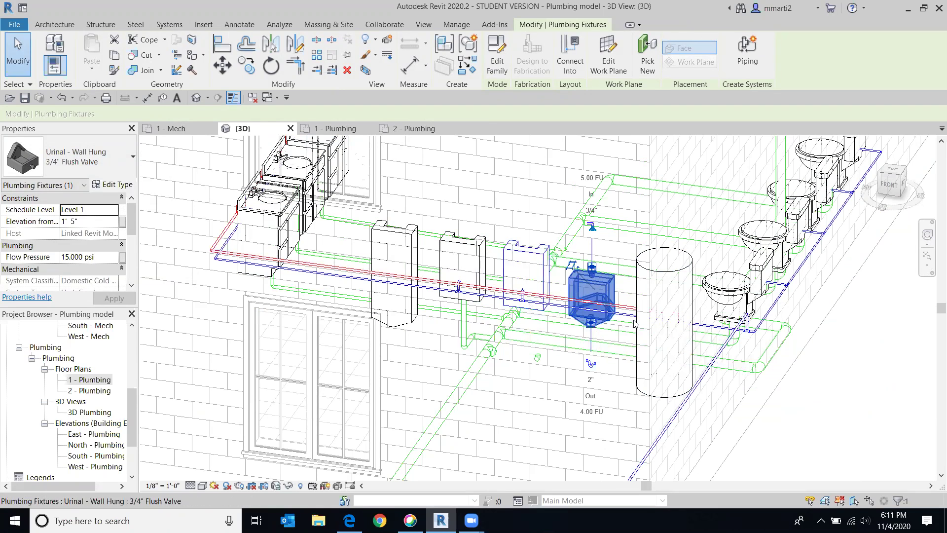
key("Escape")
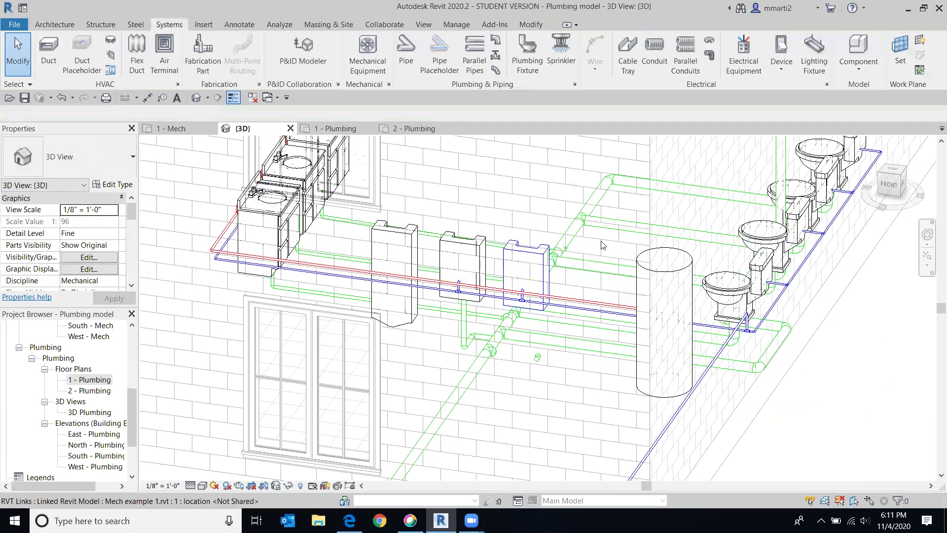
left_click(399, 241)
key("Delete")
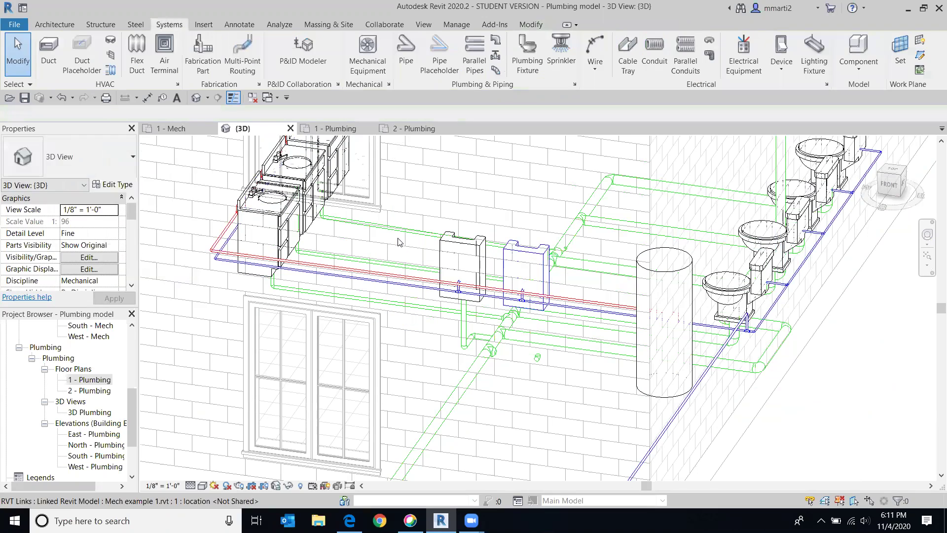
Examine the pipe connections of the two remaining urinals in 3D, and open the 1 - Plumbing floor plan at these fixtures.
scroll(522, 301, "up", 6)
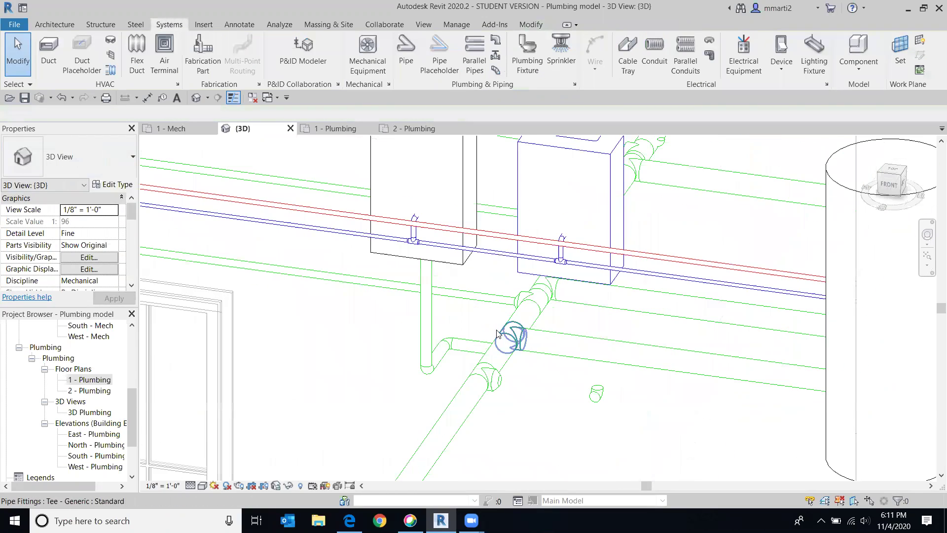
scroll(664, 173, "down", 5)
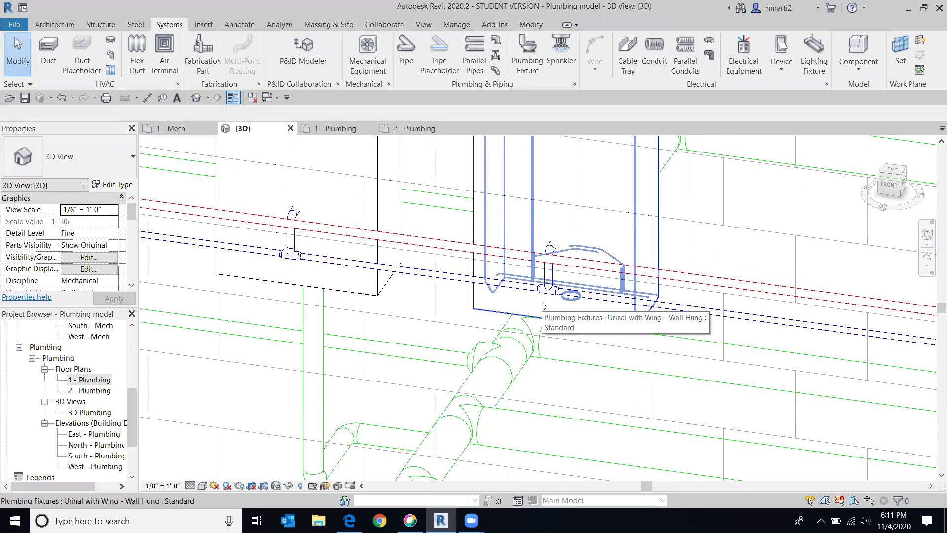
scroll(361, 236, "down", 1)
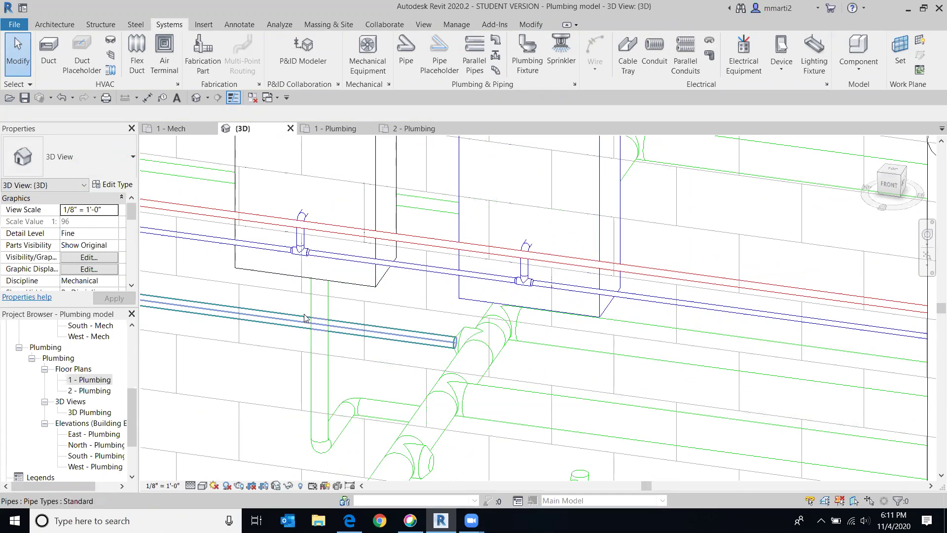
scroll(569, 200, "down", 2)
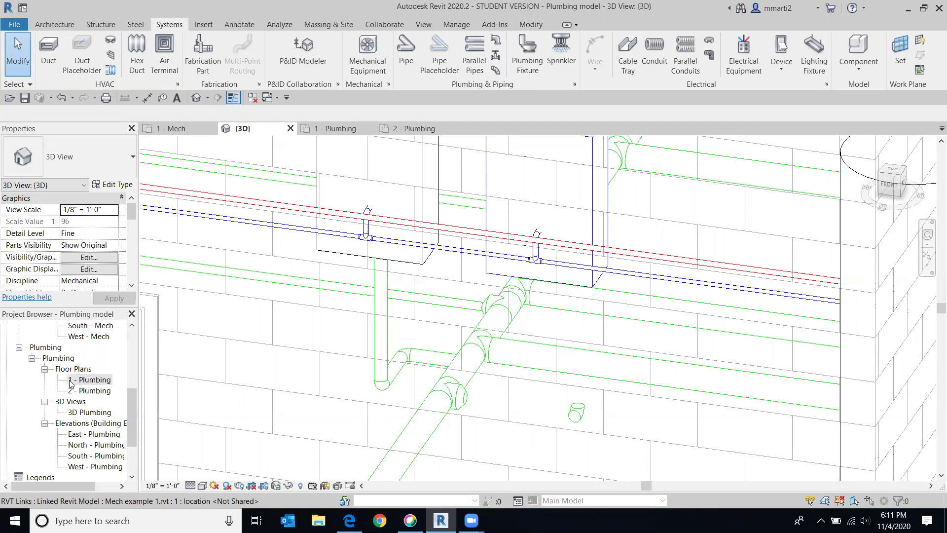
left_click(91, 380)
scroll(615, 353, "down", 3)
middle_click_drag(615, 353, 579, 288)
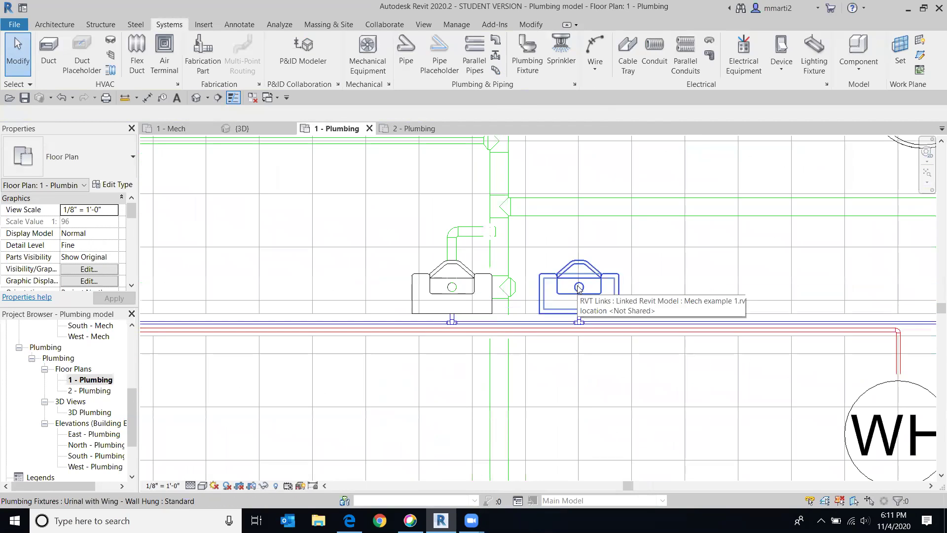
scroll(629, 359, "down", 2)
middle_click_drag(630, 360, 559, 431)
scroll(433, 376, "down", 1)
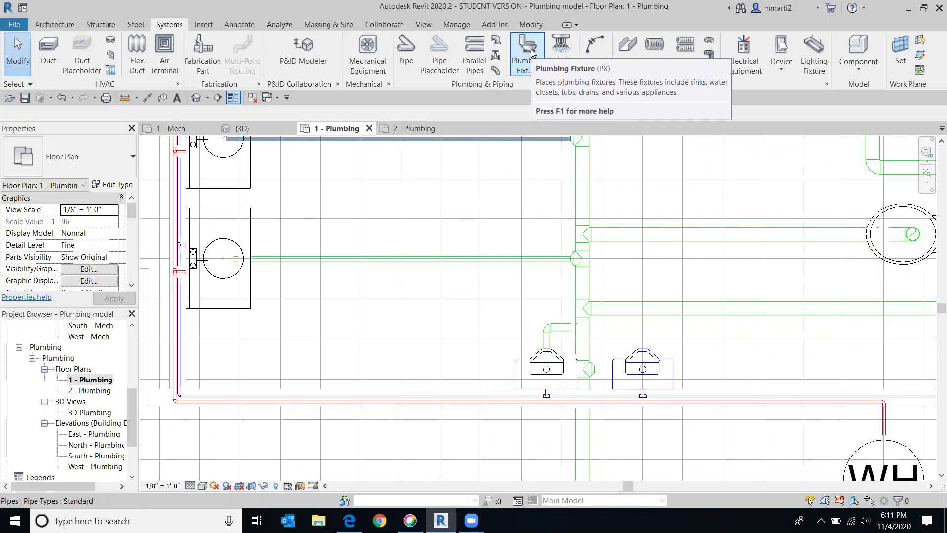
Place a Standard Urinal with Wing - Wall Hung on the same wall as the two existing urinals, on their lavatory side.
left_click(571, 156)
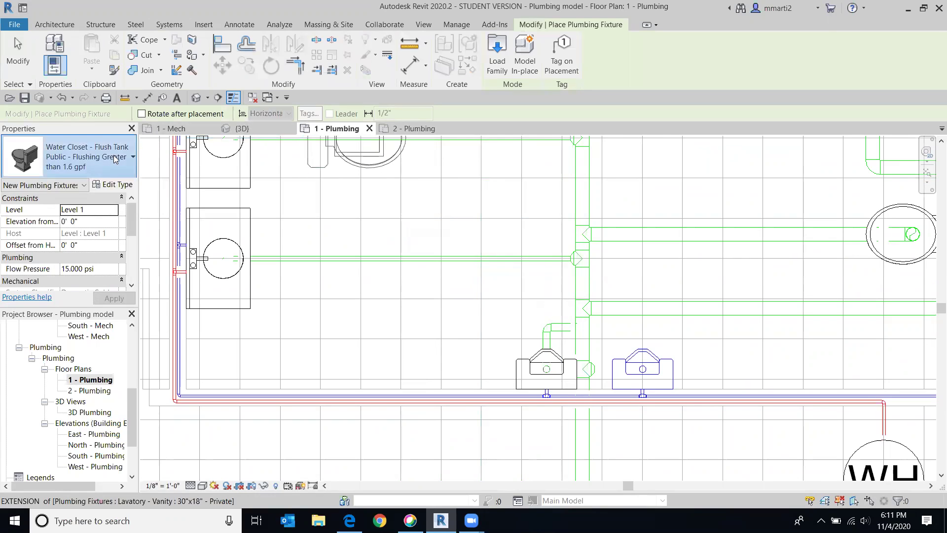
left_click(114, 157)
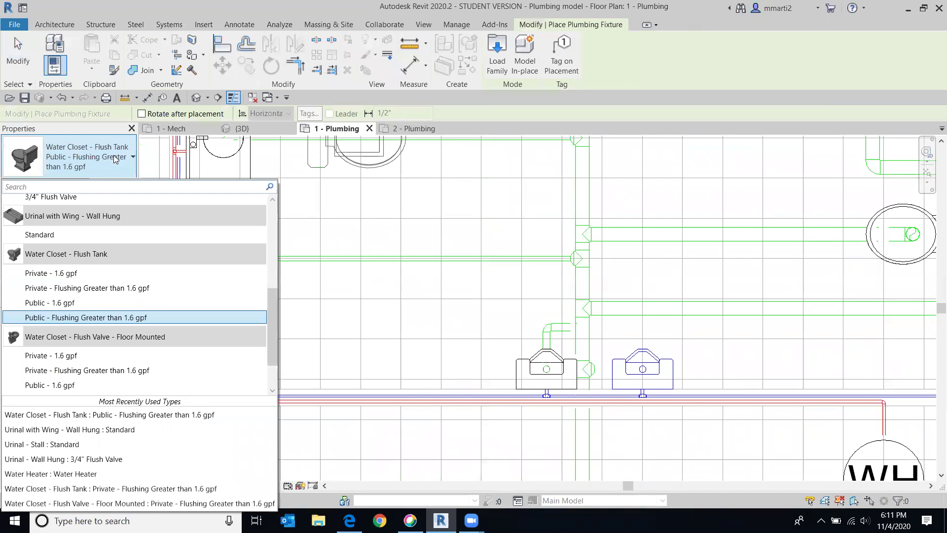
left_click(41, 234)
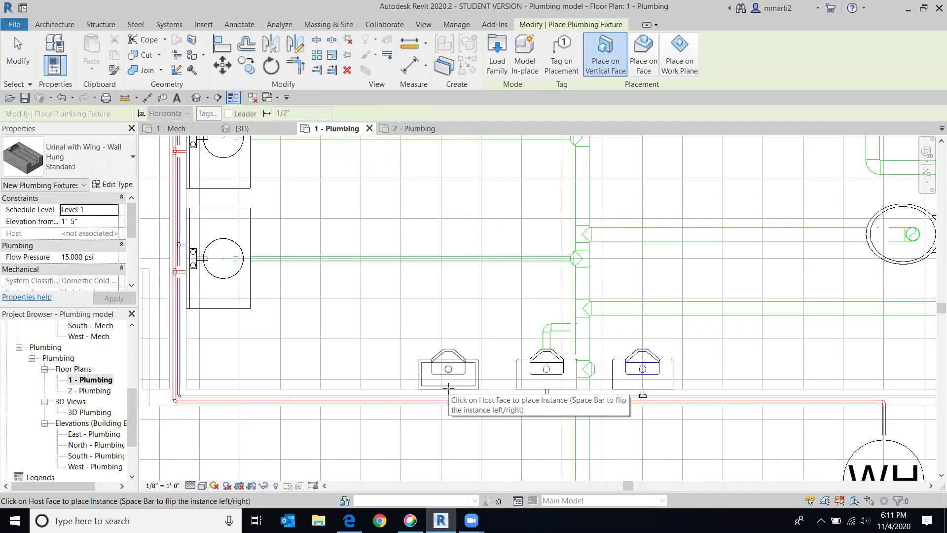
left_click(448, 387)
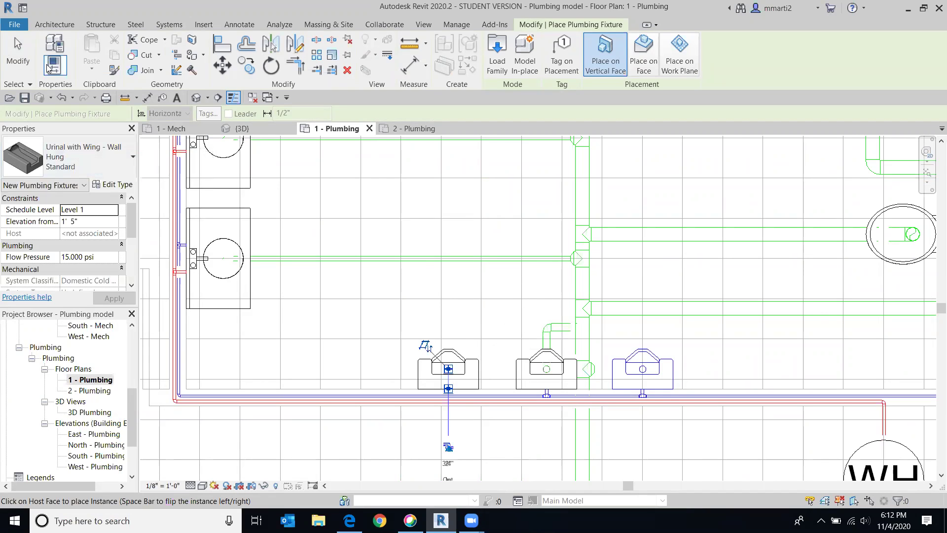
left_click(18, 54)
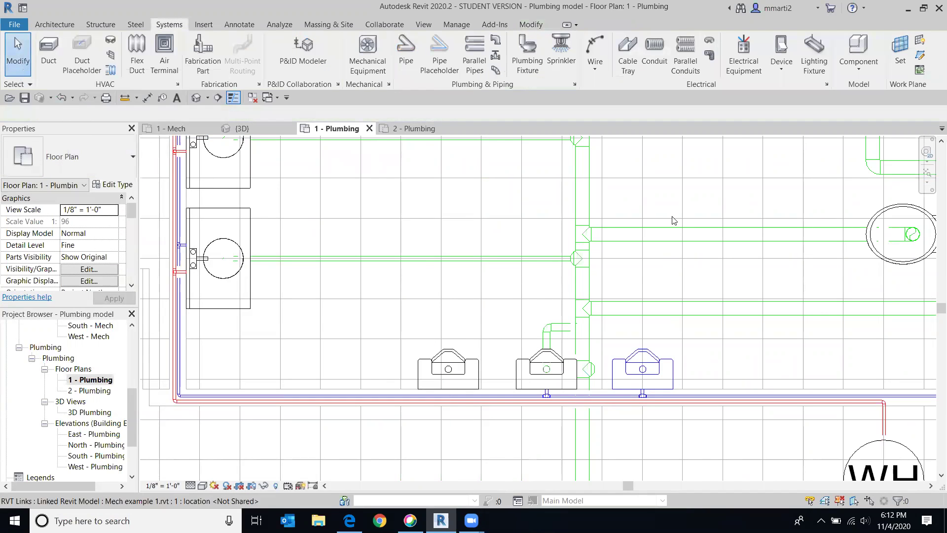
left_click(582, 329)
key("Delete")
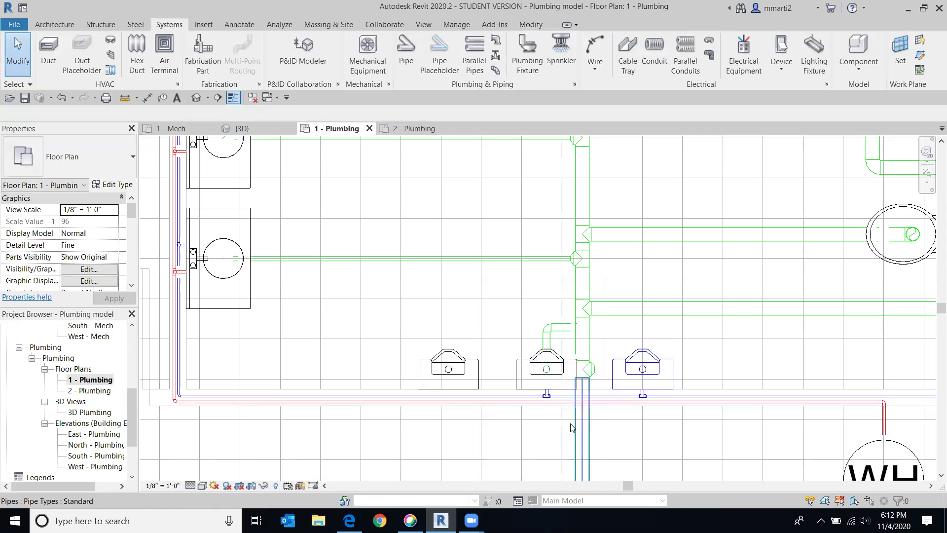
scroll(441, 378, "up", 3)
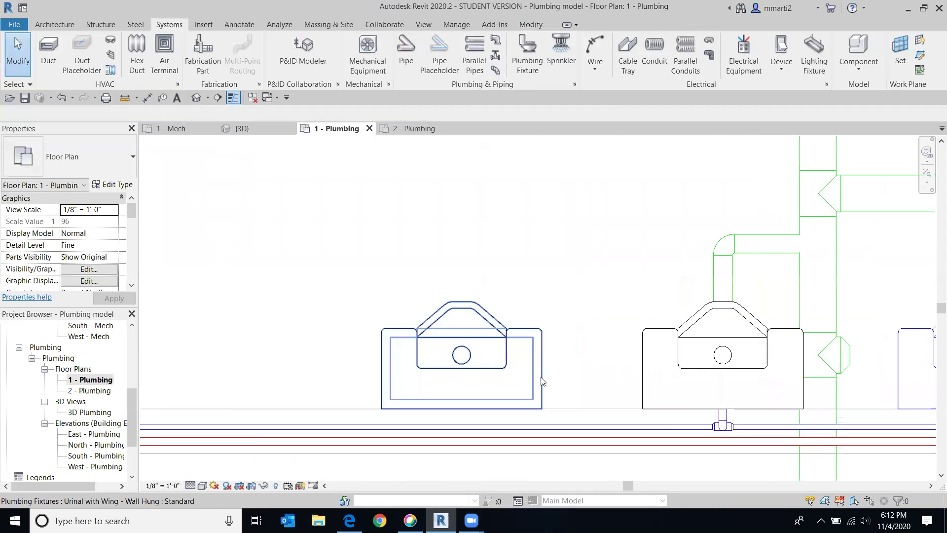
scroll(548, 379, "down", 2)
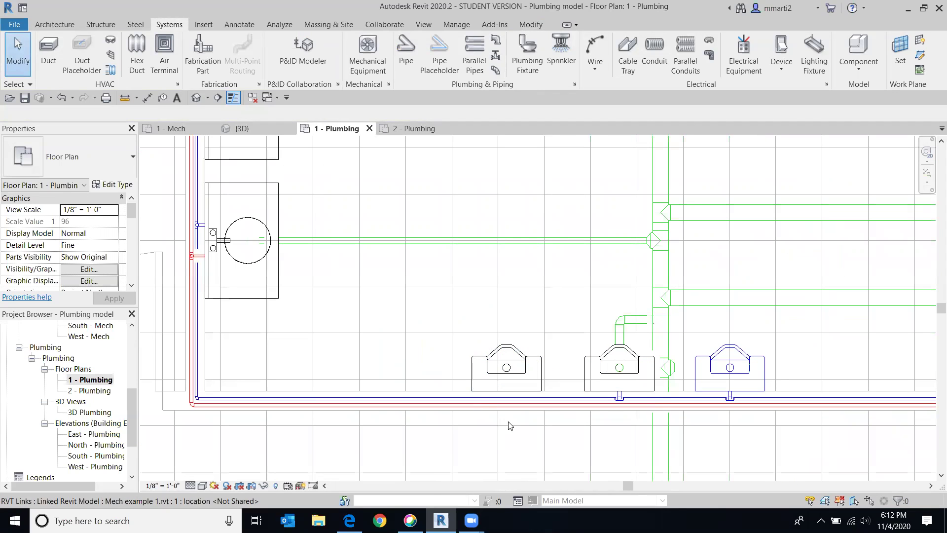
Draw a 3/4" pipe from the new urinal's supply connector straight back to the cold water line inside the wall.
left_click(541, 381)
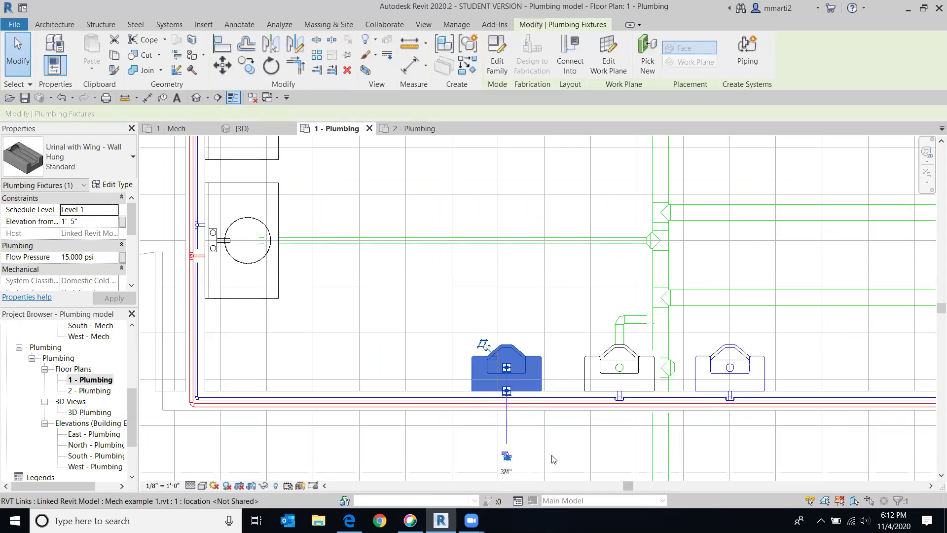
scroll(493, 335, "up", 2)
scroll(491, 338, "up", 2)
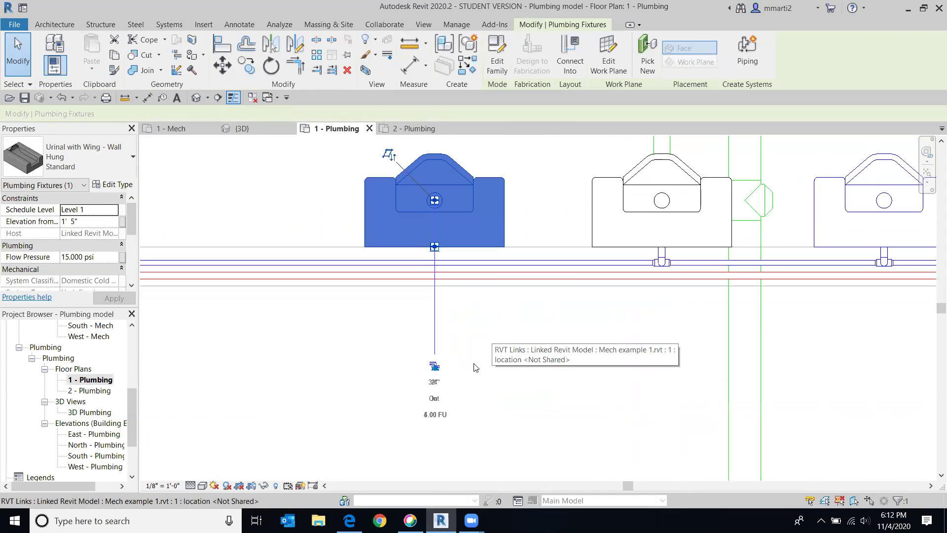
left_click(433, 364)
scroll(434, 302, "up", 1)
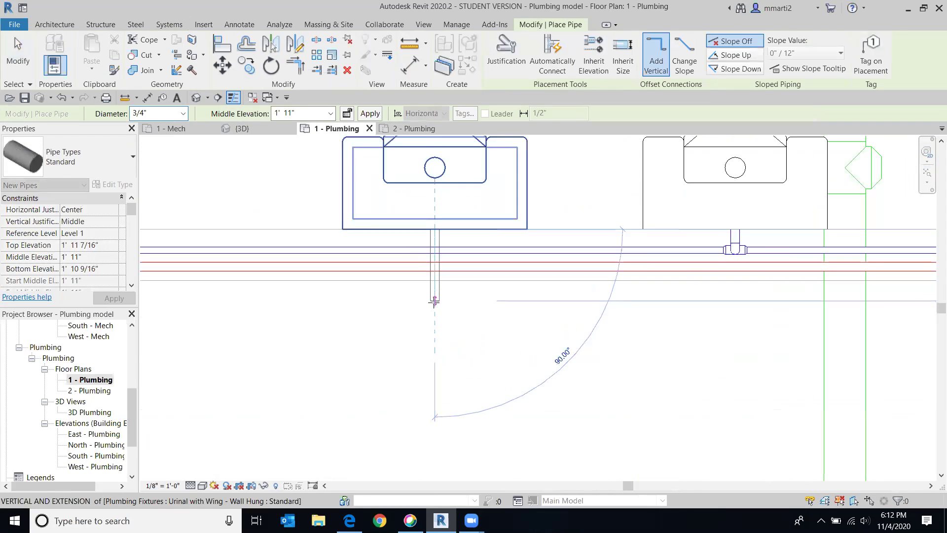
scroll(434, 301, "up", 2)
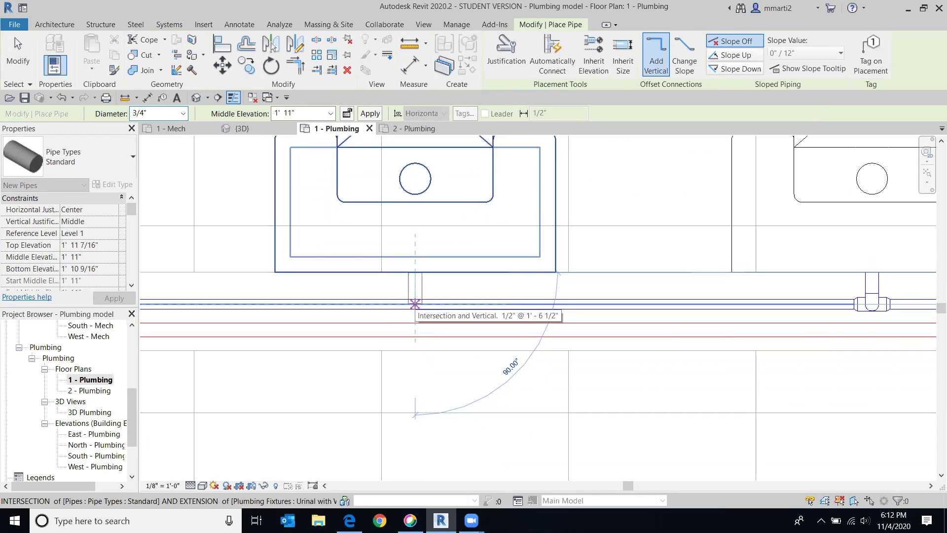
left_click(415, 304)
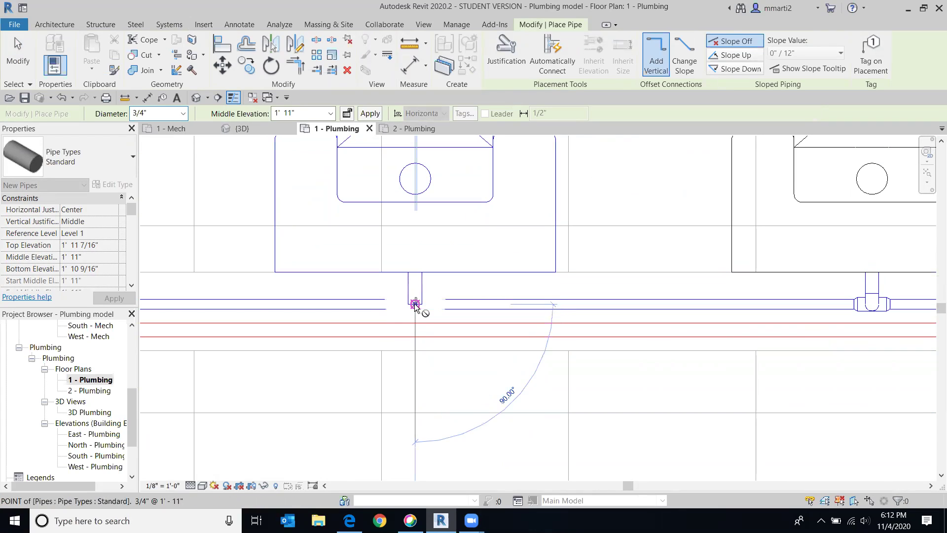
left_click(10, 34)
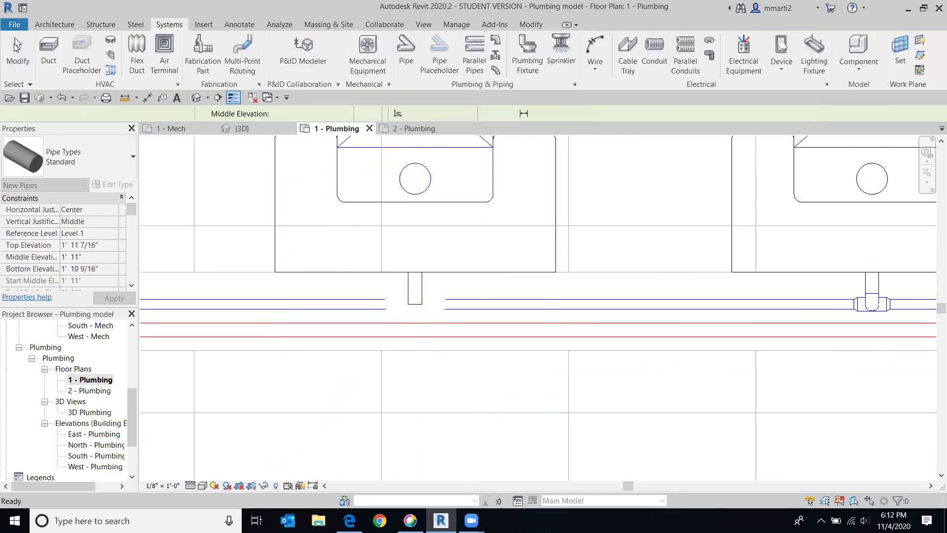
Check the new urinal's cold water connection in the 3D view, and return to its supply pipe in the 1 - Plumbing floor plan.
scroll(547, 317, "up", 2)
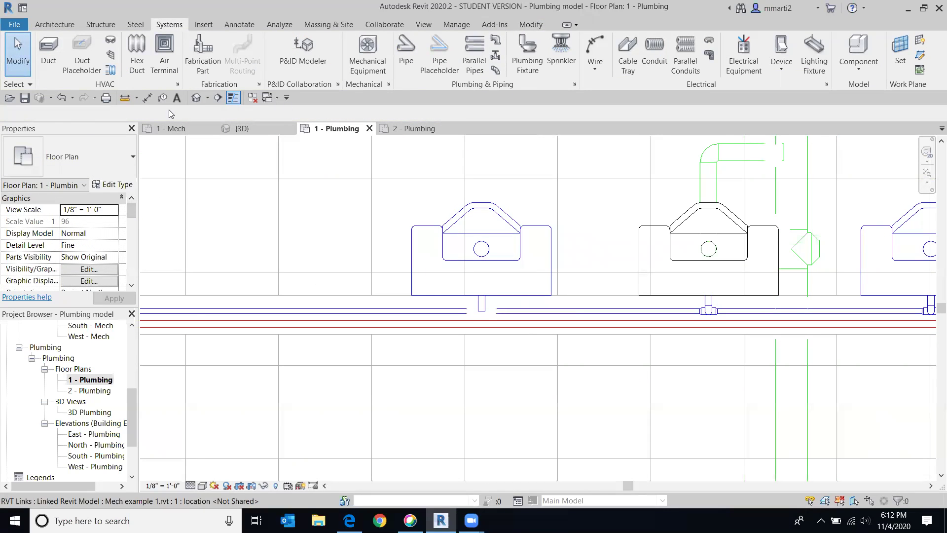
left_click(196, 98)
scroll(438, 309, "up", 3)
mouse_move(444, 295)
middle_mouse_down()
mouse_move(438, 309)
mouse_move(431, 305)
middle_mouse_up()
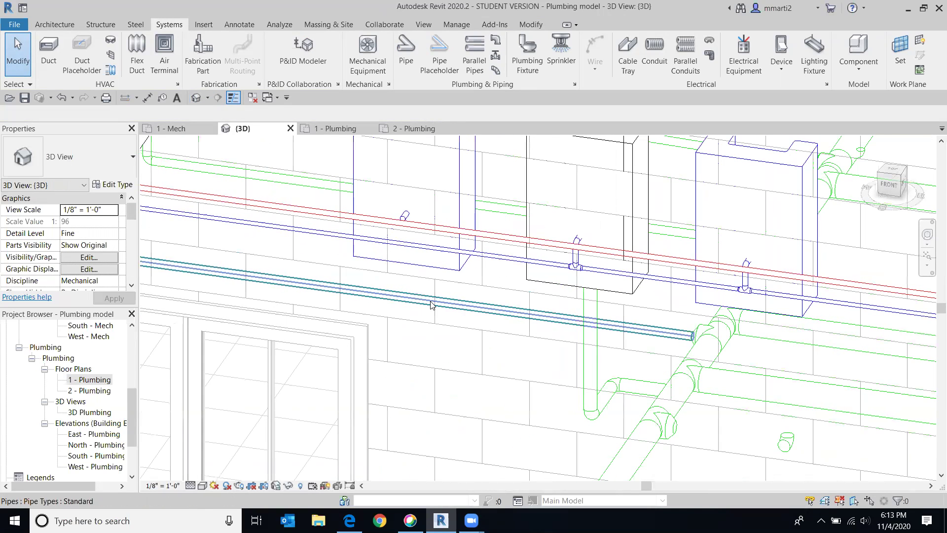
double_click(91, 380)
scroll(523, 296, "up", 5)
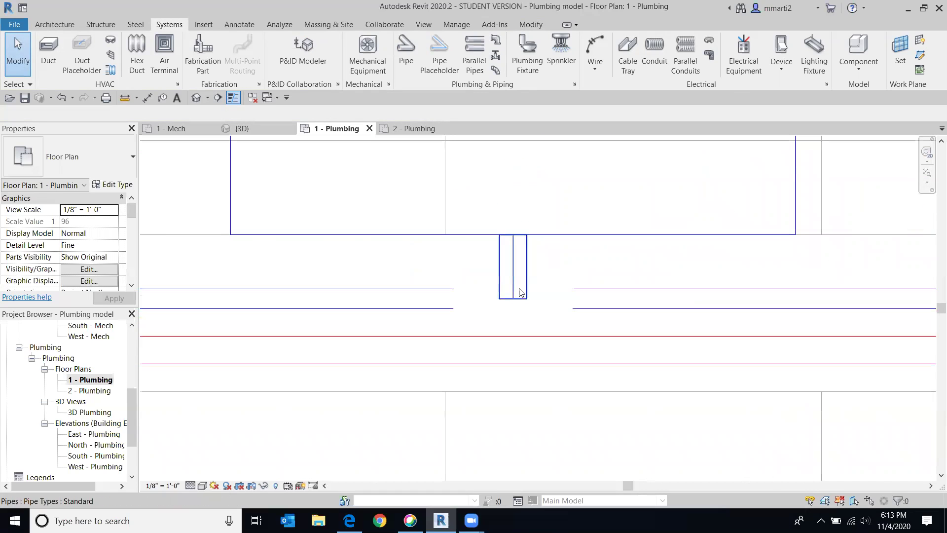
Extend the new urinal's supply pipe to the centerline of the cold water line so the two join with a tee.
left_click(517, 275)
mouse_move(513, 298)
left_mouse_down()
mouse_move(509, 284)
mouse_move(510, 299)
left_mouse_up()
left_click(21, 48)
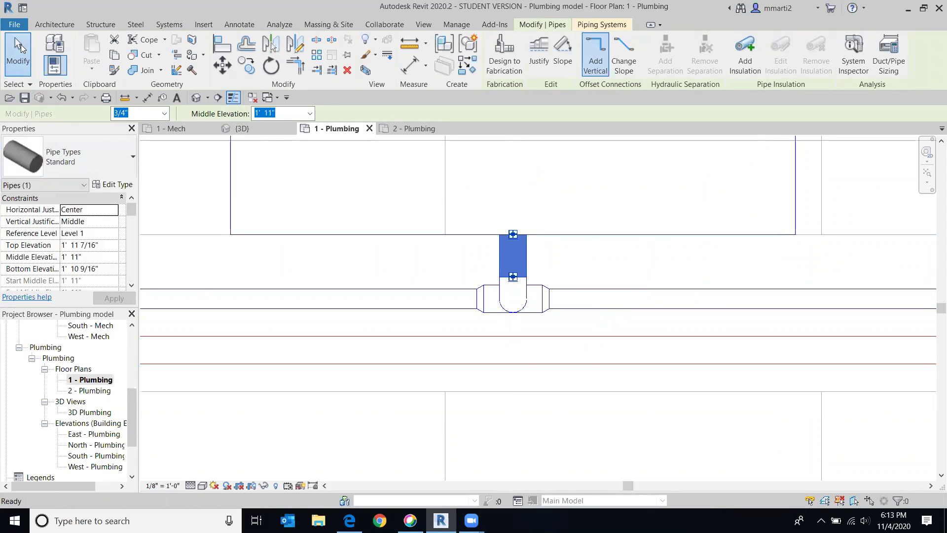
scroll(710, 289, "down", 3)
scroll(710, 288, "up", 2)
middle_click_drag(710, 288, 498, 261)
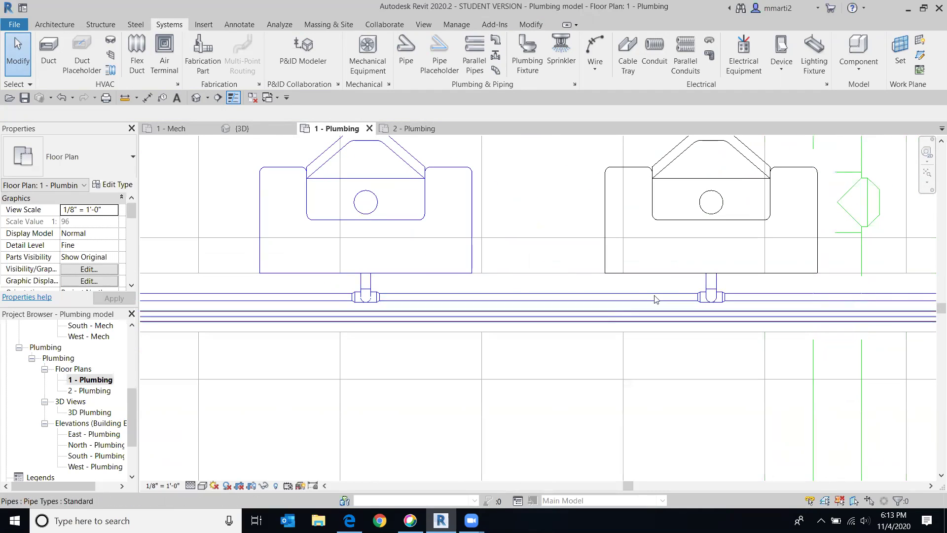
Inspect the urinals' cold water connections and pipe routing in 3D from the right side and at an angle, and return to the 1 - Plumbing floor plan.
left_click(196, 98)
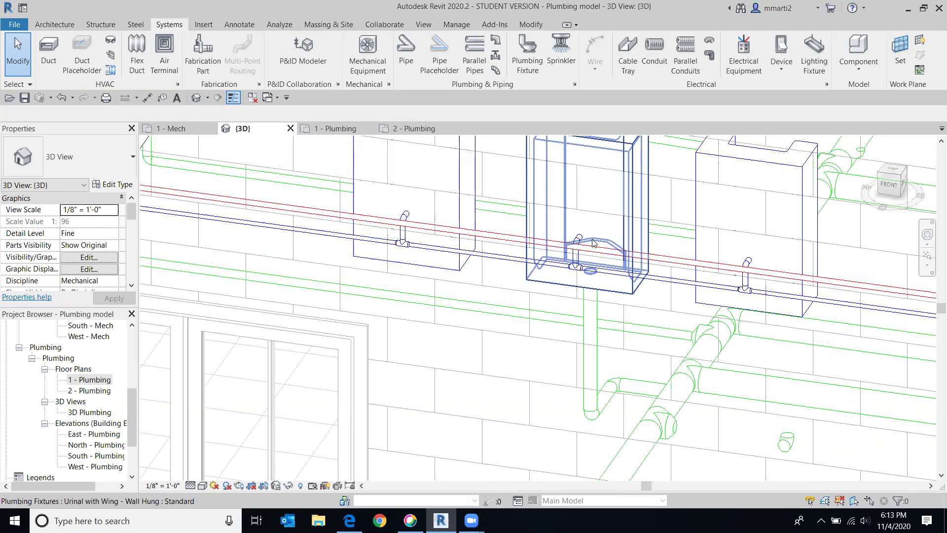
left_click_drag(906, 189, 786, 174)
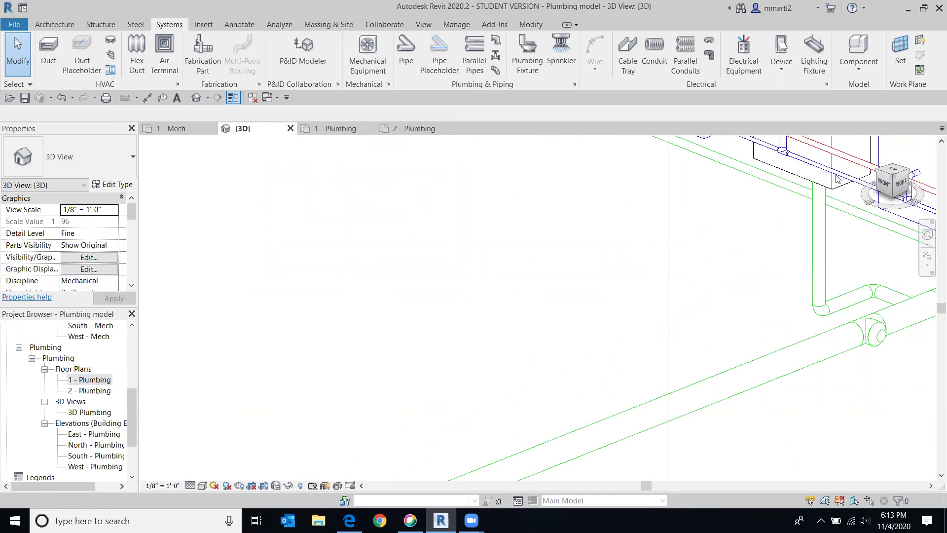
middle_click_drag(753, 296, 341, 246)
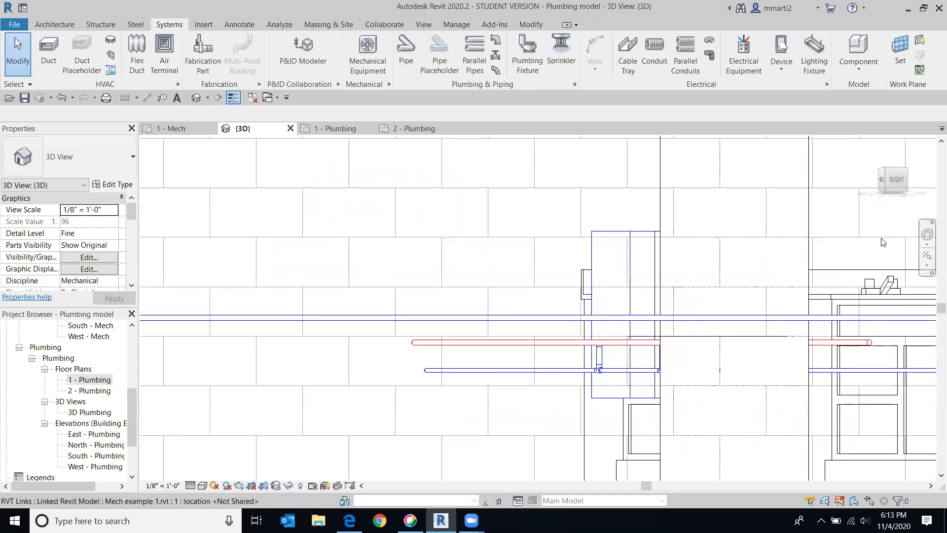
left_click(894, 183)
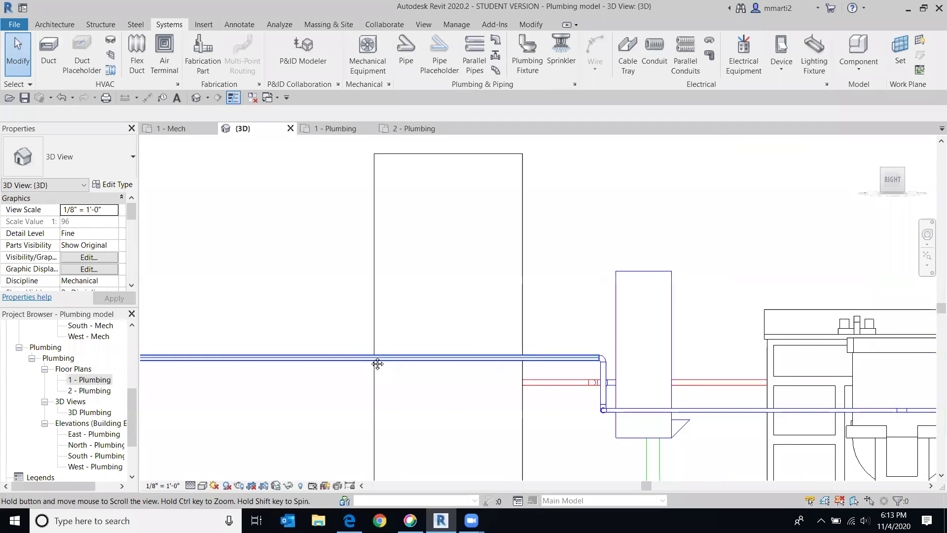
scroll(528, 334, "up", 3)
scroll(550, 352, "up", 2)
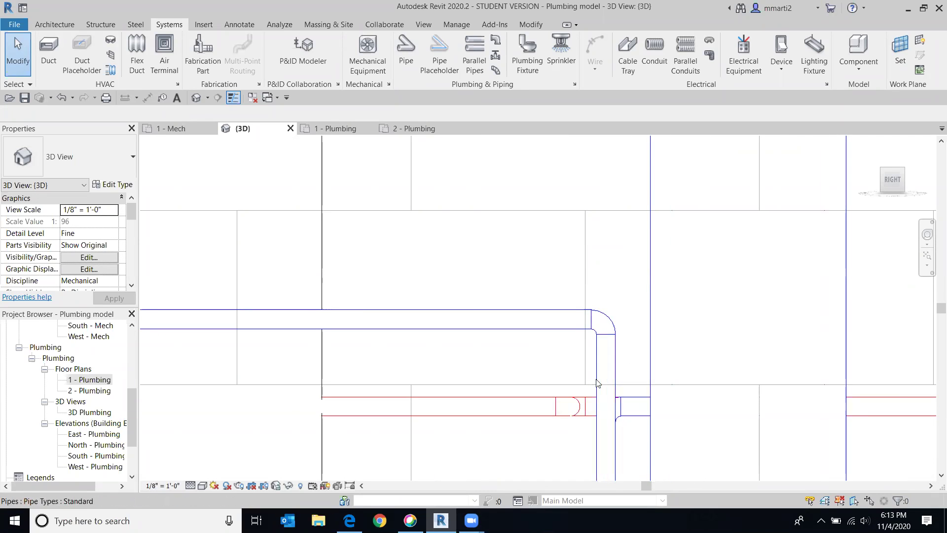
left_click(912, 186)
middle_click_drag(911, 186, 554, 228, "shift")
scroll(554, 227, "down", 6)
scroll(493, 249, "up", 4)
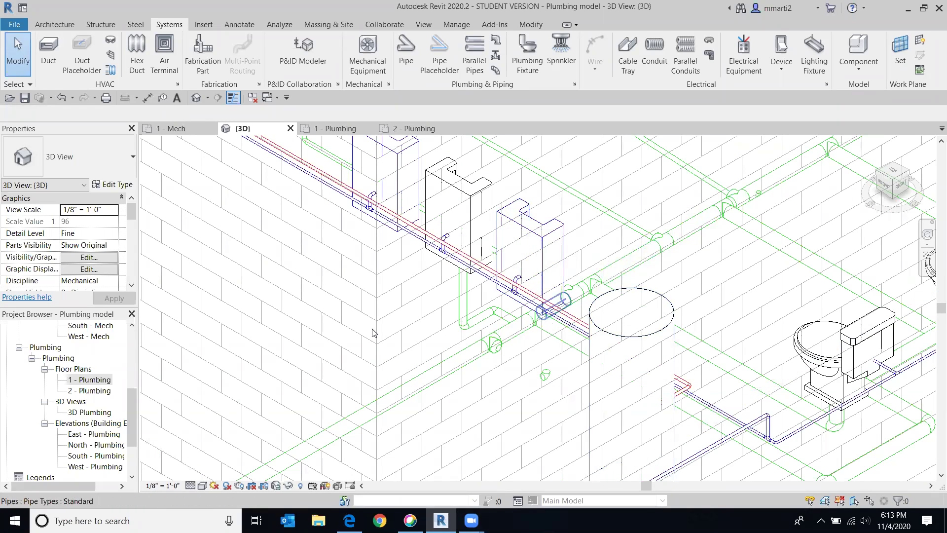
double_click(88, 379)
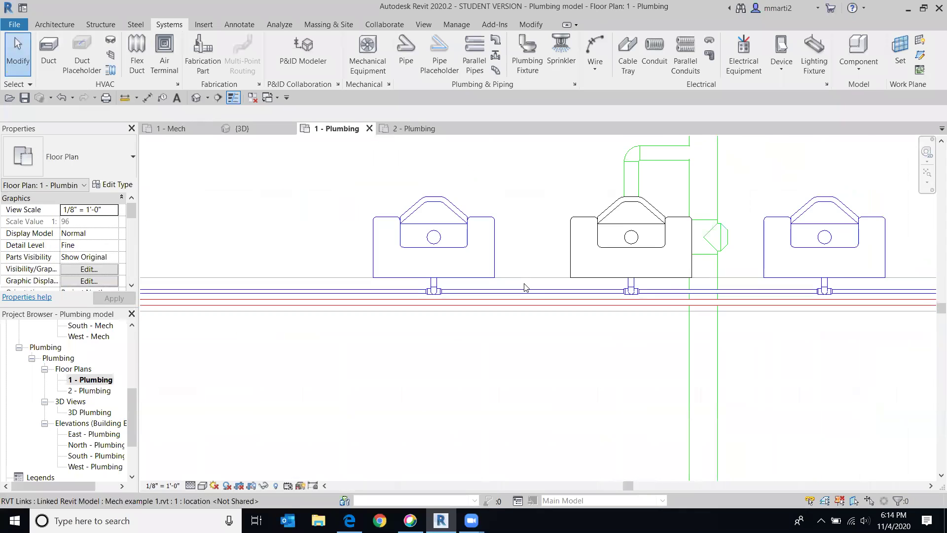
Try to draw a 2" drain pipe from the new urinal's drain connector straight out from the wall at a 1' 2" middle elevation.
scroll(524, 287, "down", 1)
middle_click_drag(525, 288, 529, 363)
left_click(484, 337)
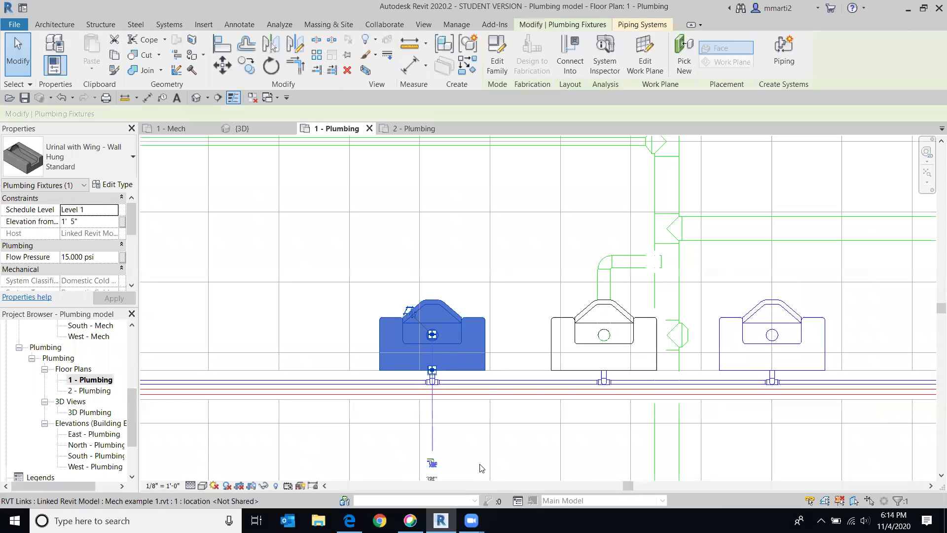
middle_click_drag(433, 461, 490, 356)
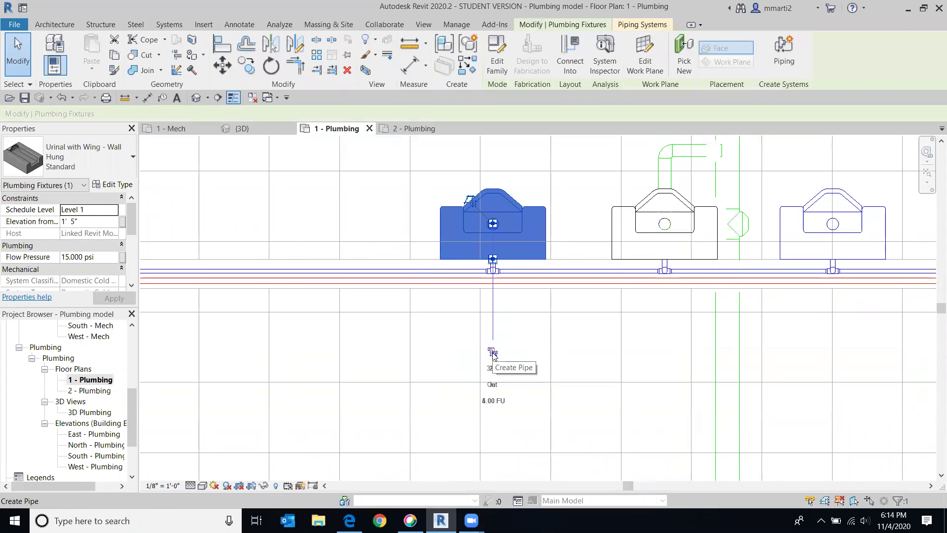
left_click(492, 352)
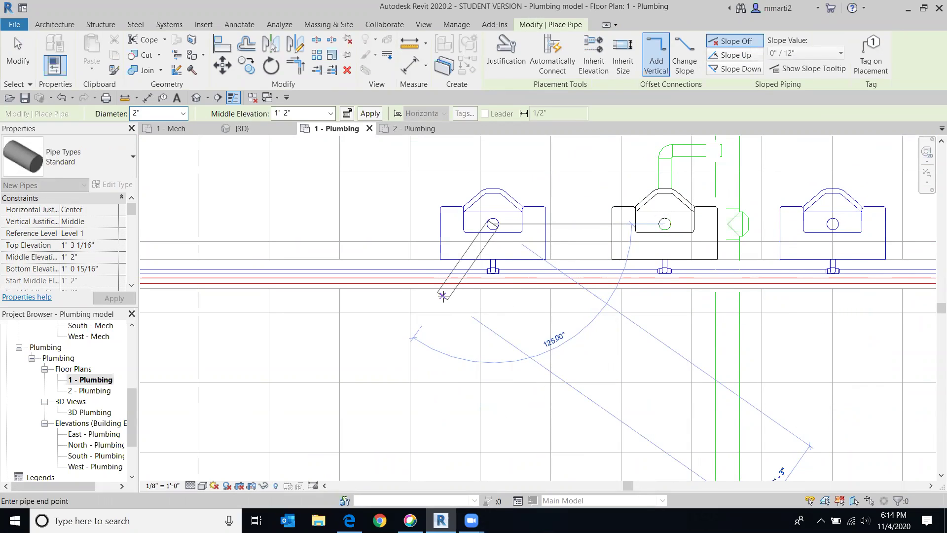
middle_click_drag(393, 173, 360, 287)
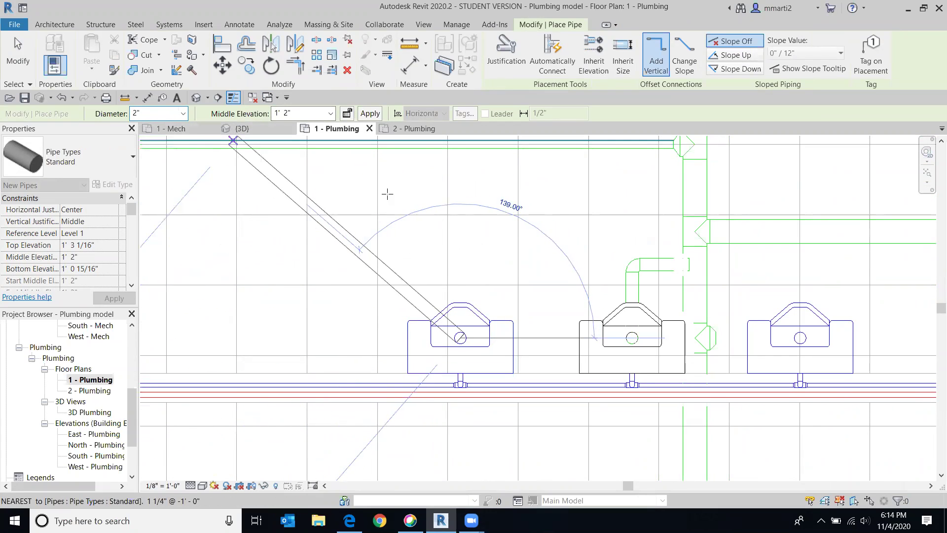
left_click(459, 206)
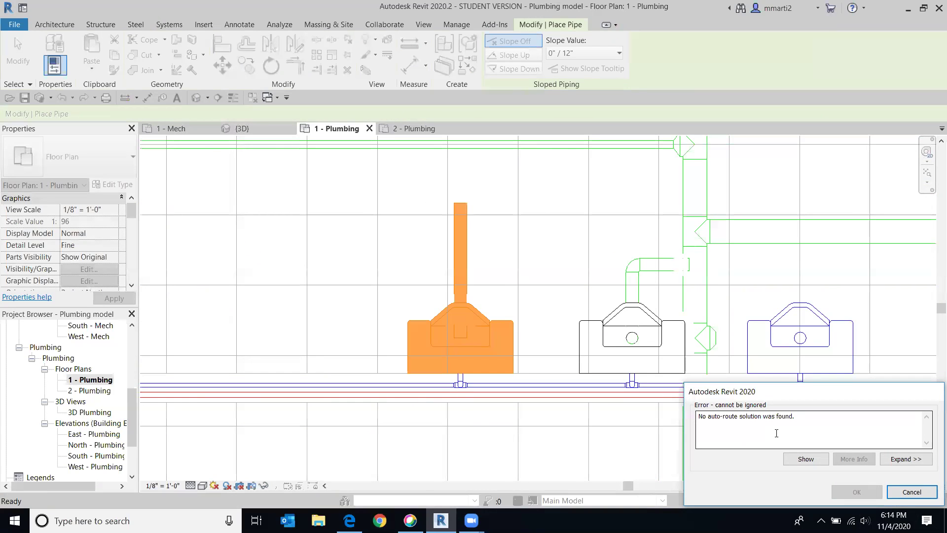
left_click(911, 492)
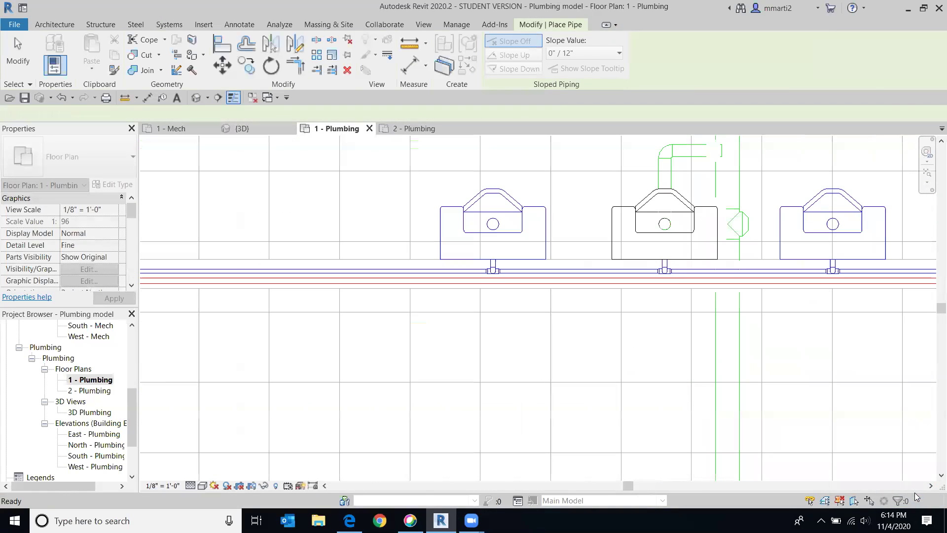
scroll(651, 370, "down", 3)
middle_click_drag(596, 383, 435, 438)
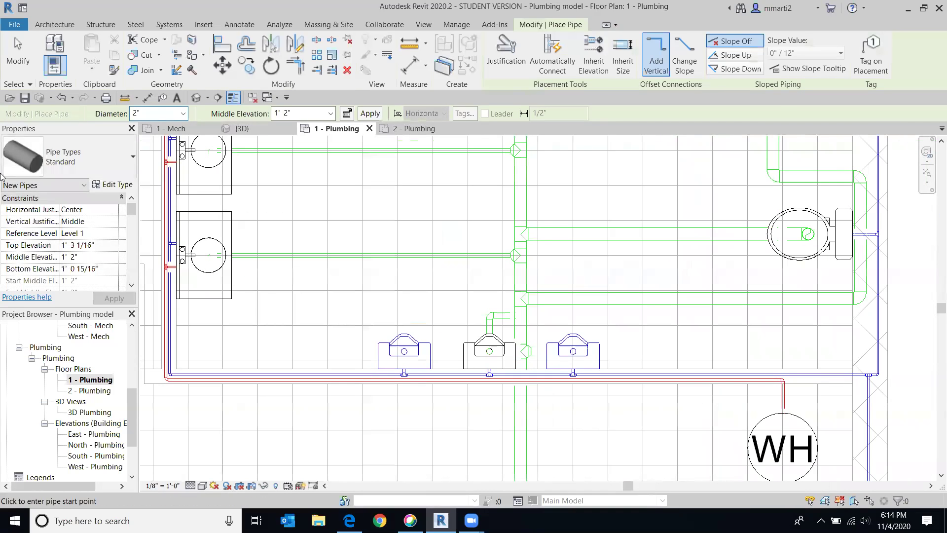
key("Escape")
key("Escape")
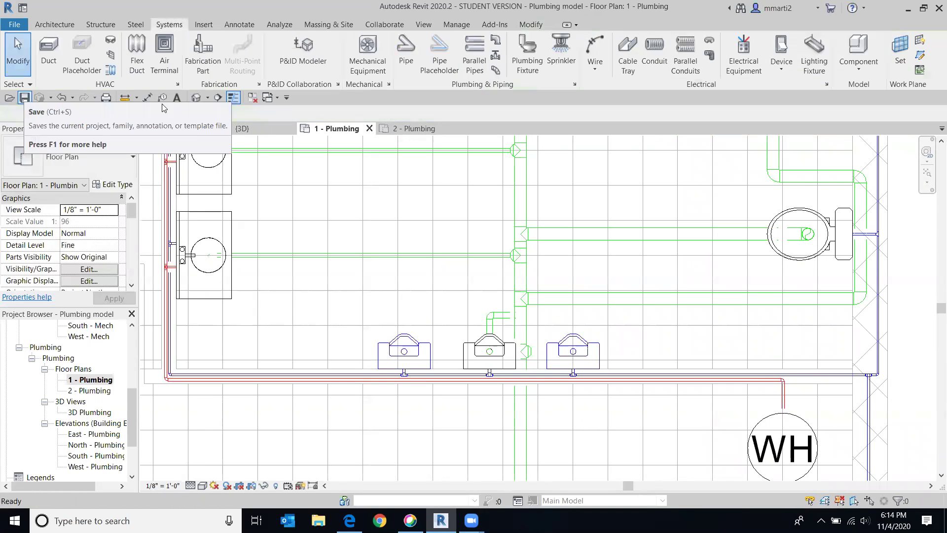
Check the main sanitary pipe's elevation, and draw a 2" drain from the new urinal at -1' 0", straight out from the wall and across to that main.
left_click(519, 276)
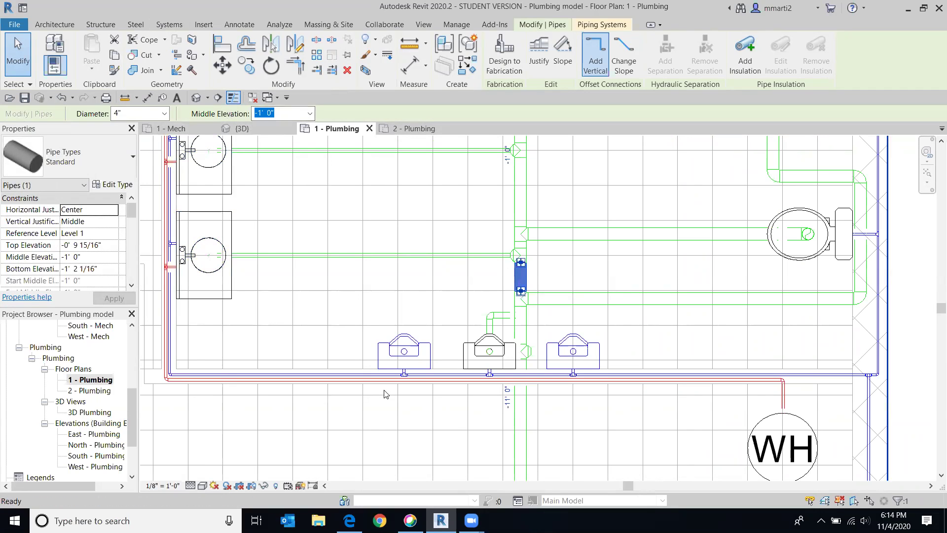
key("Escape")
left_click(404, 355)
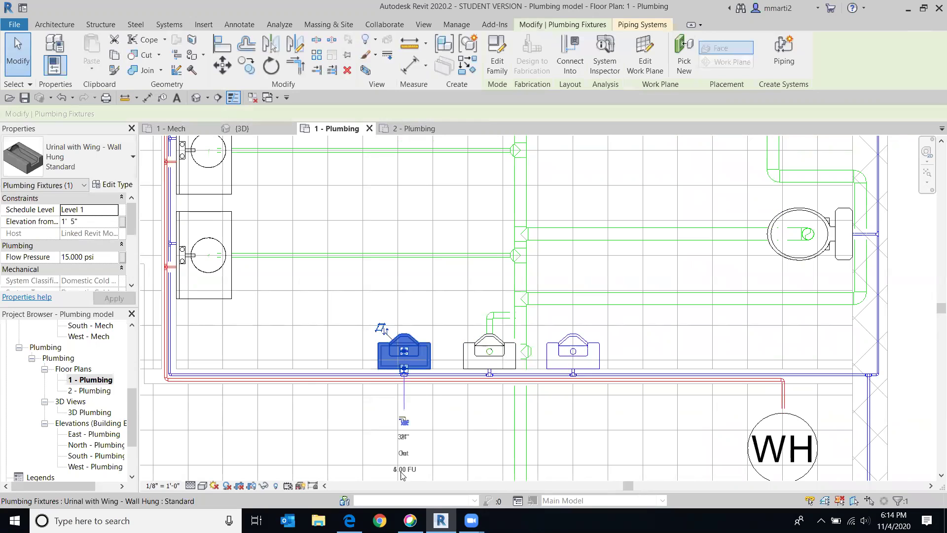
scroll(405, 427, "up", 2)
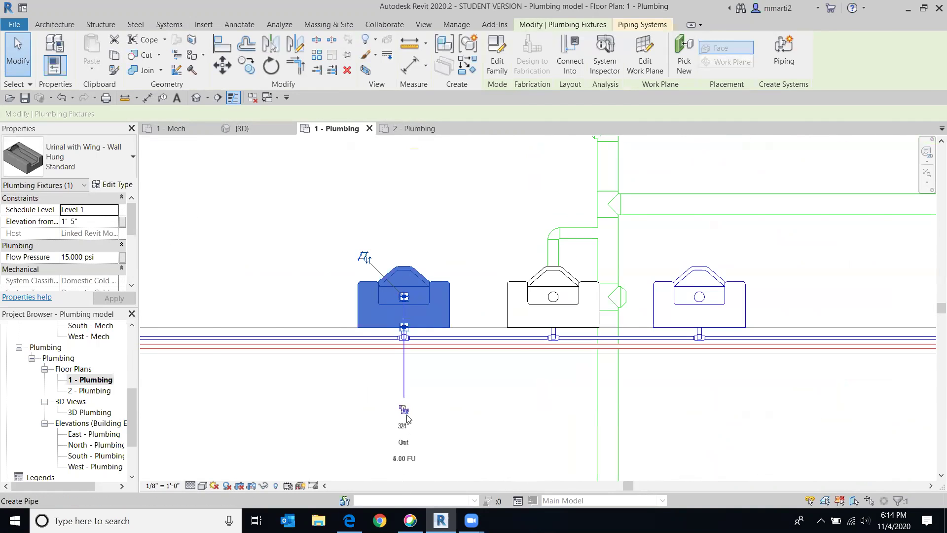
left_click(405, 412)
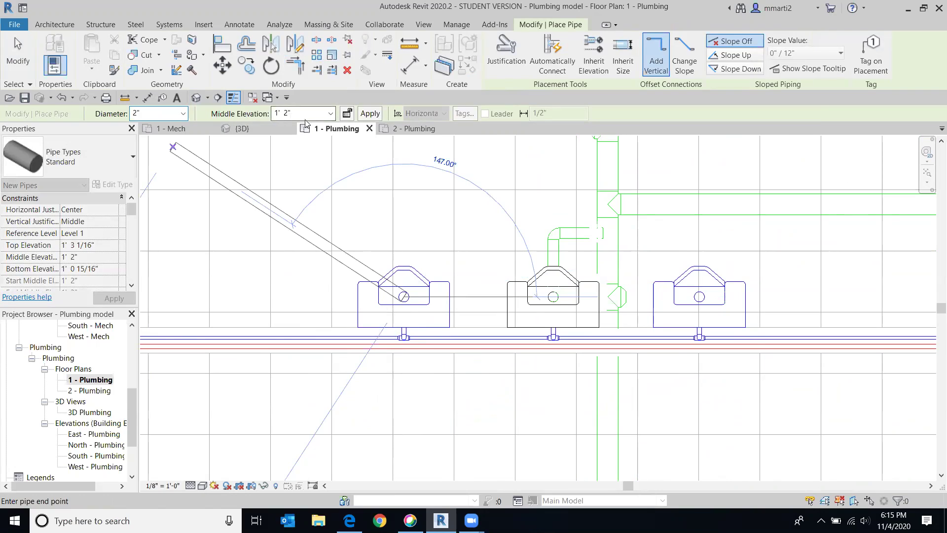
left_click(331, 114)
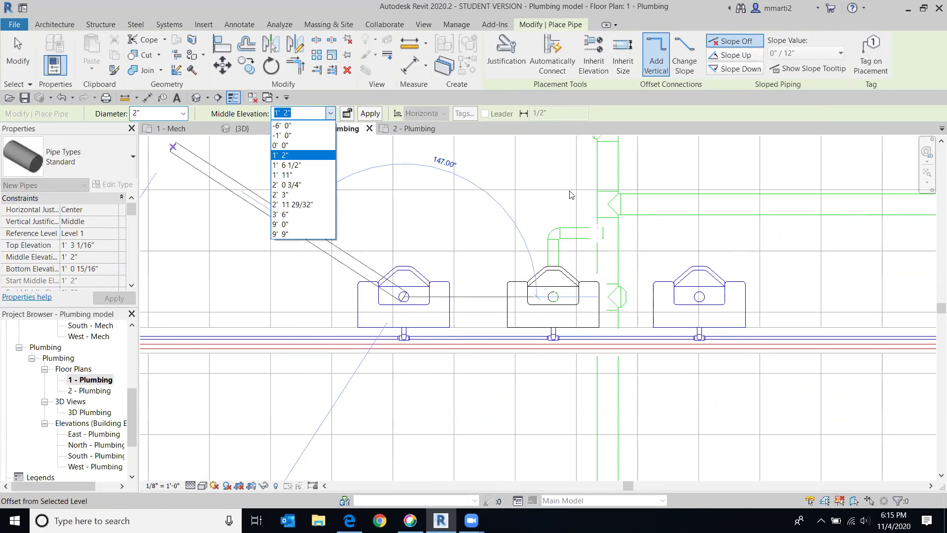
left_click(311, 137)
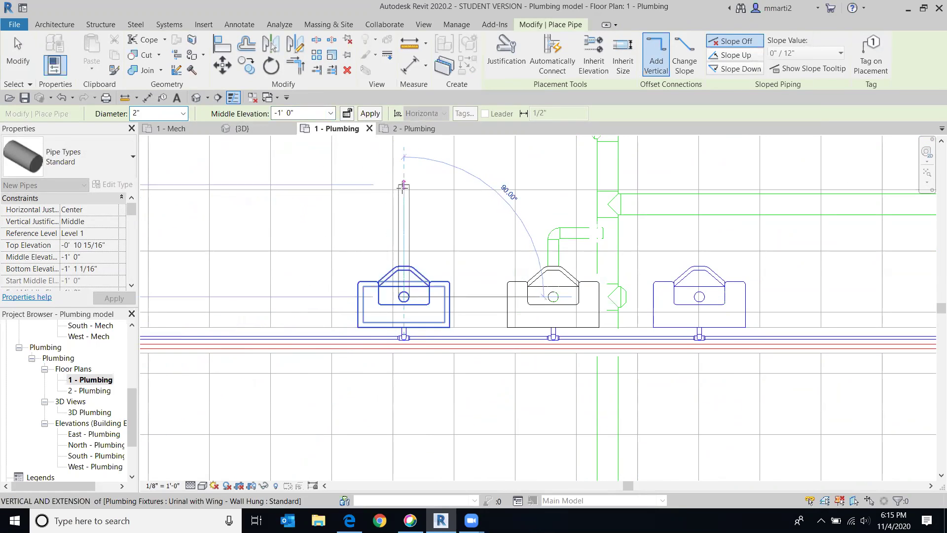
middle_click_drag(403, 178, 378, 254)
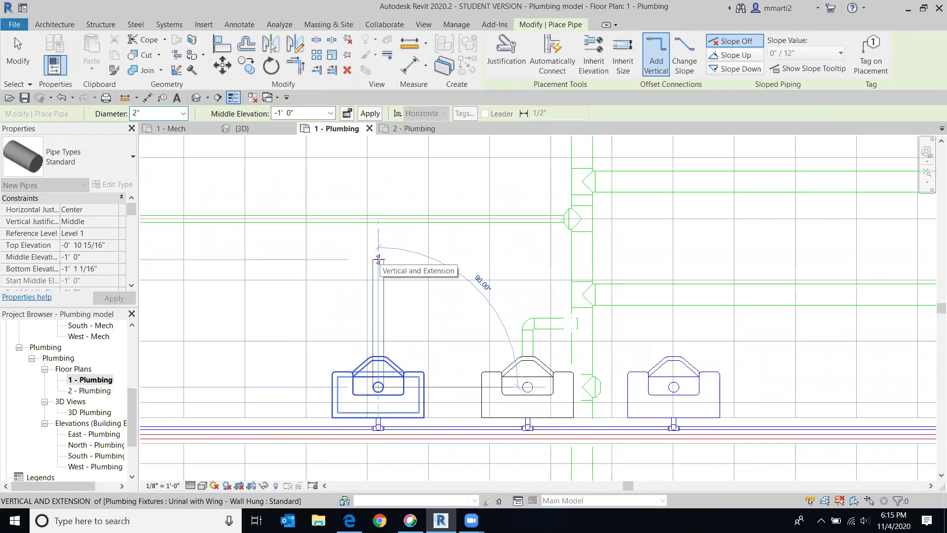
left_click(378, 258)
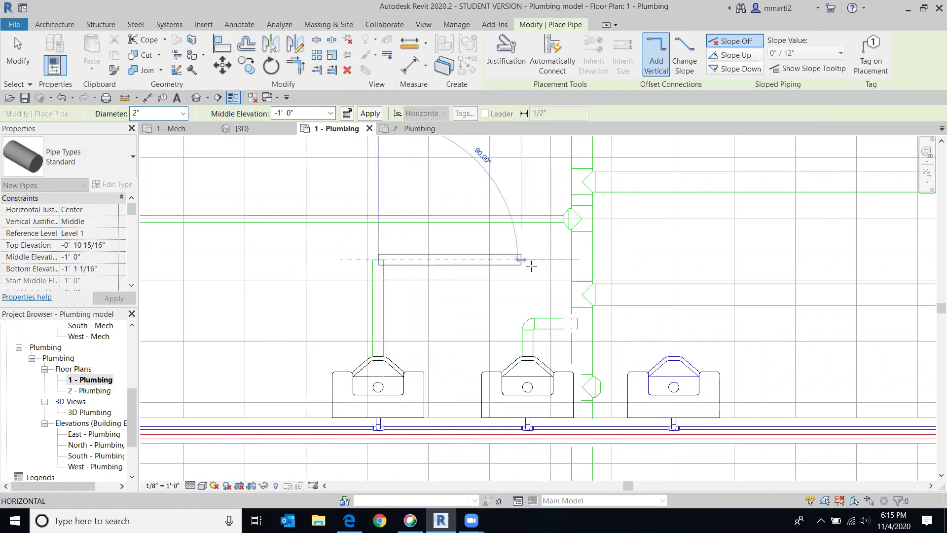
left_click(582, 267)
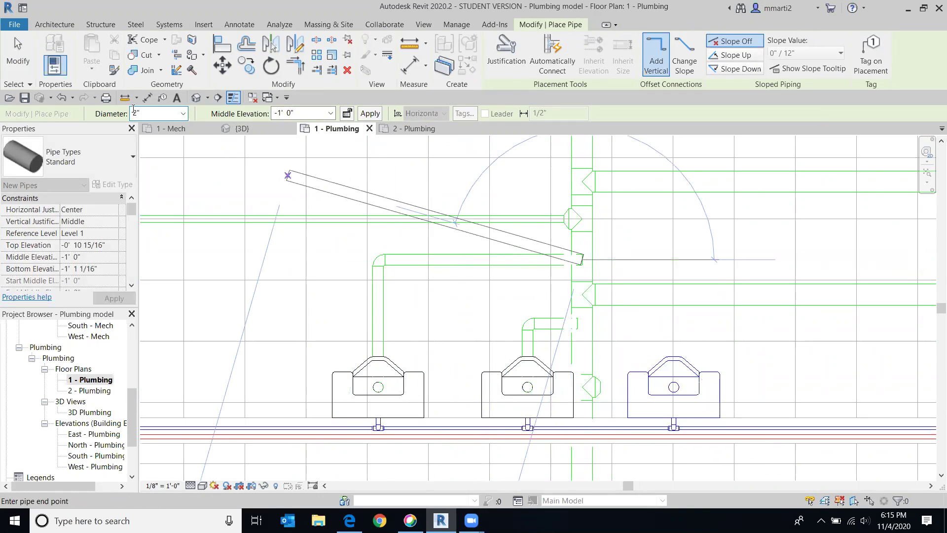
left_click(7, 69)
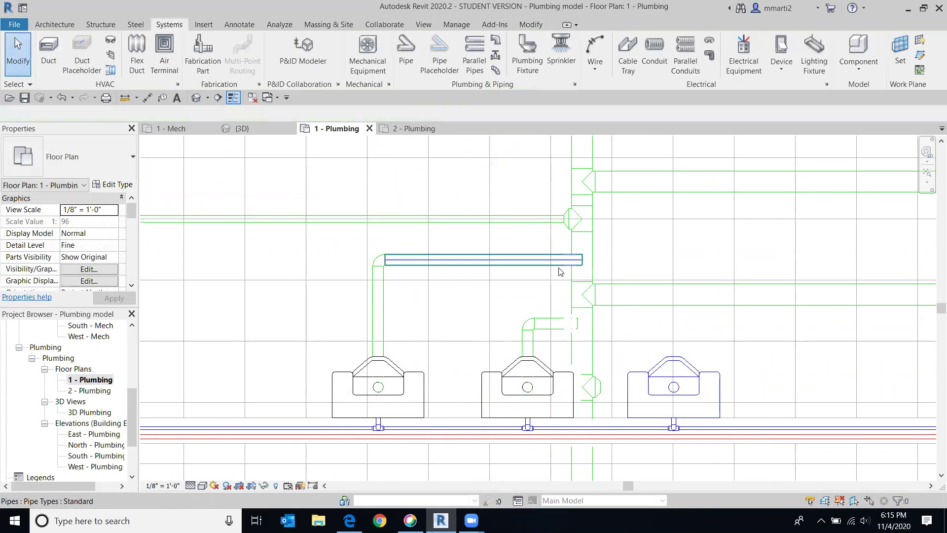
Reconnect the free end of the new urinal's drain to the centerline of the main sanitary pipe so they join with a tee.
left_click(573, 263)
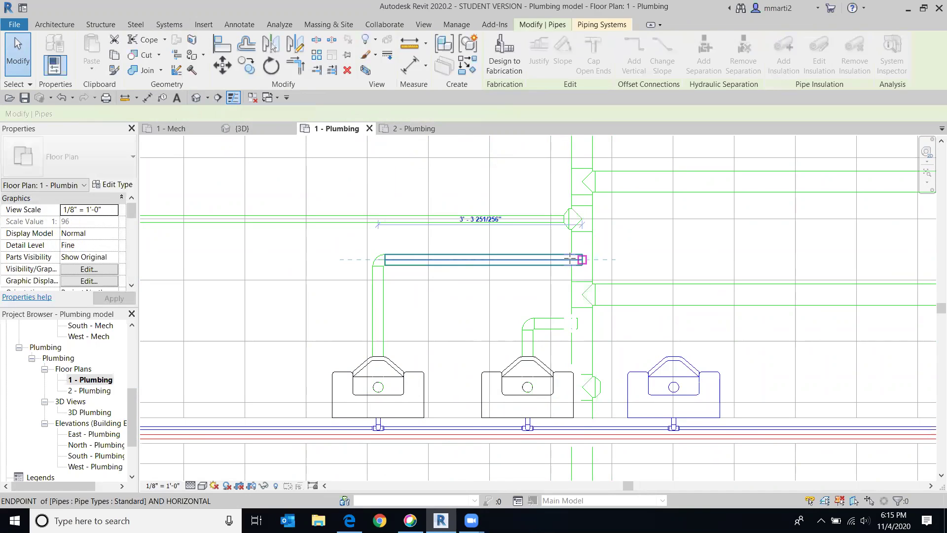
left_click_drag(569, 261, 570, 260)
left_click(454, 241)
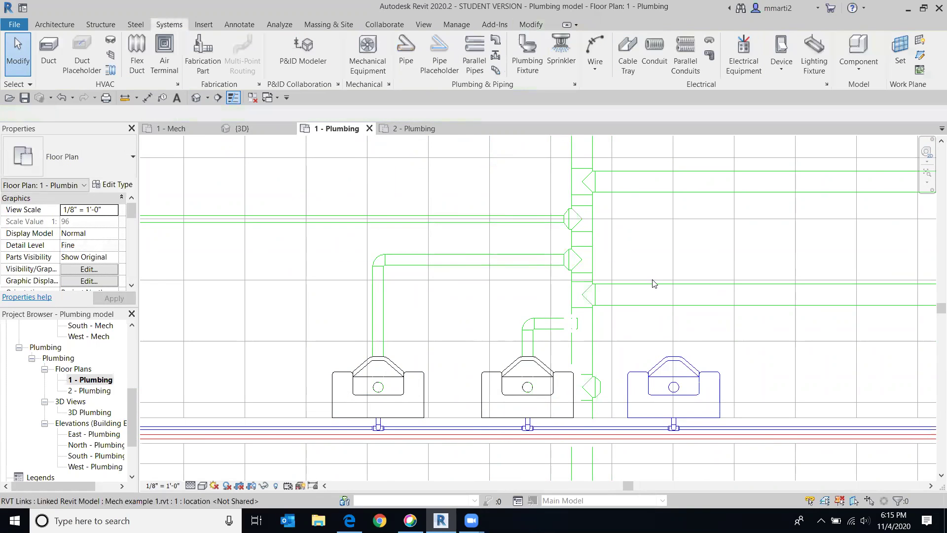
Examine the middle urinal's drain end at the main in plan, and check the new urinal's drain routing in the 3D view.
scroll(567, 261, "up", 3)
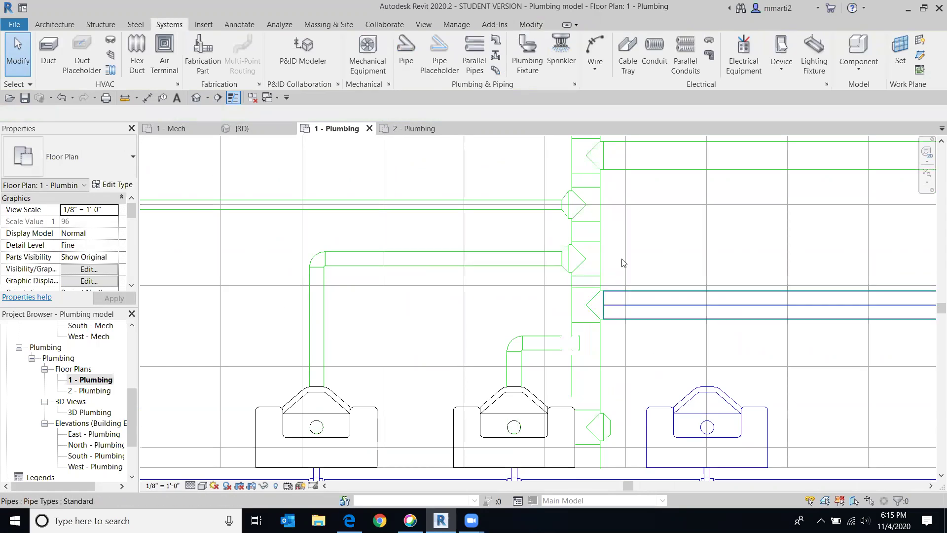
left_click(580, 339)
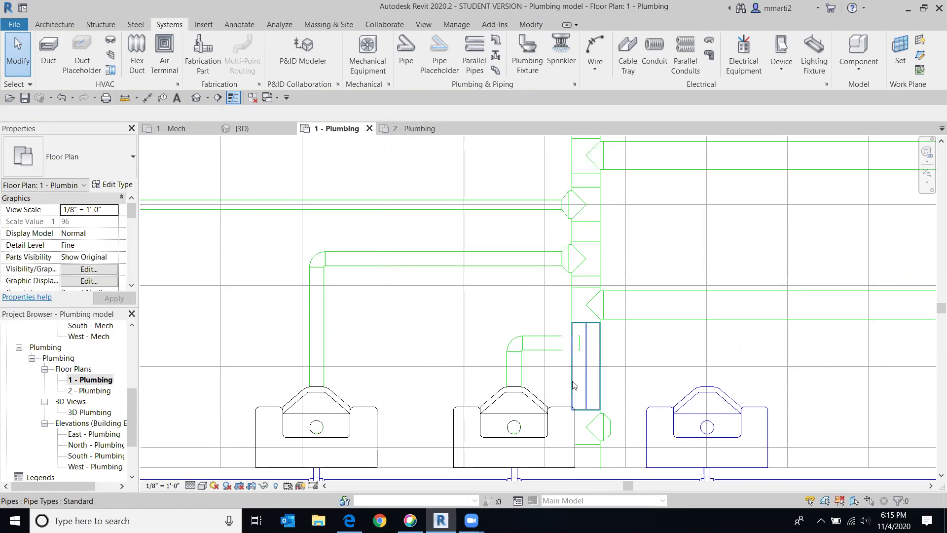
key("Delete")
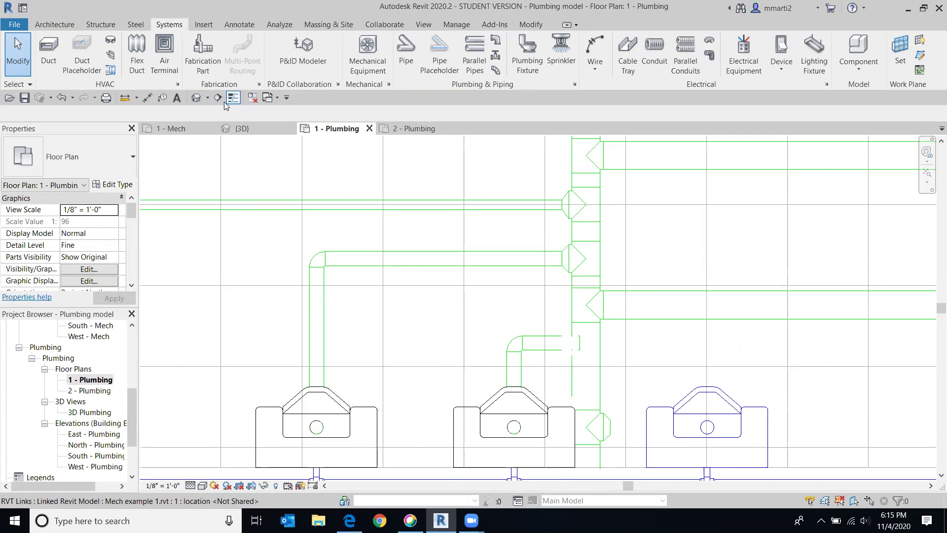
left_click(196, 97)
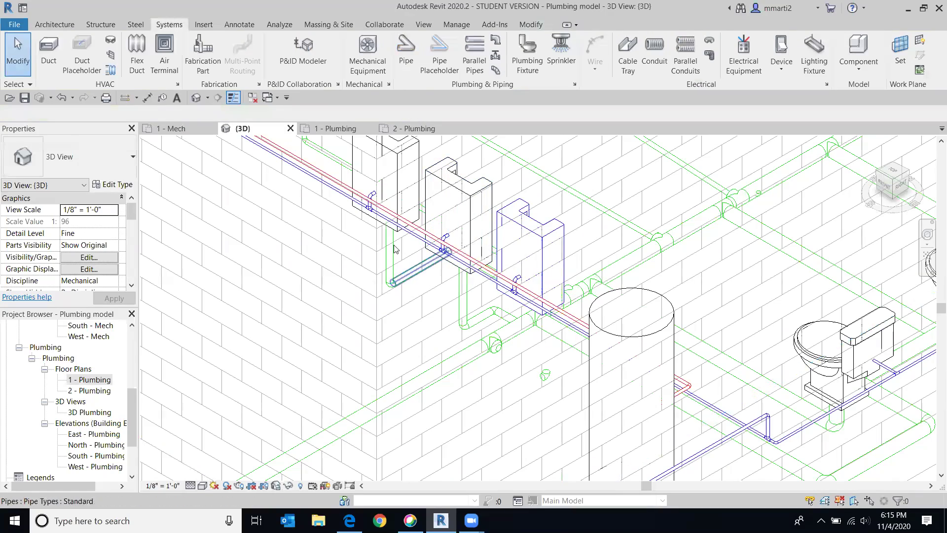
scroll(429, 291, "down", 5)
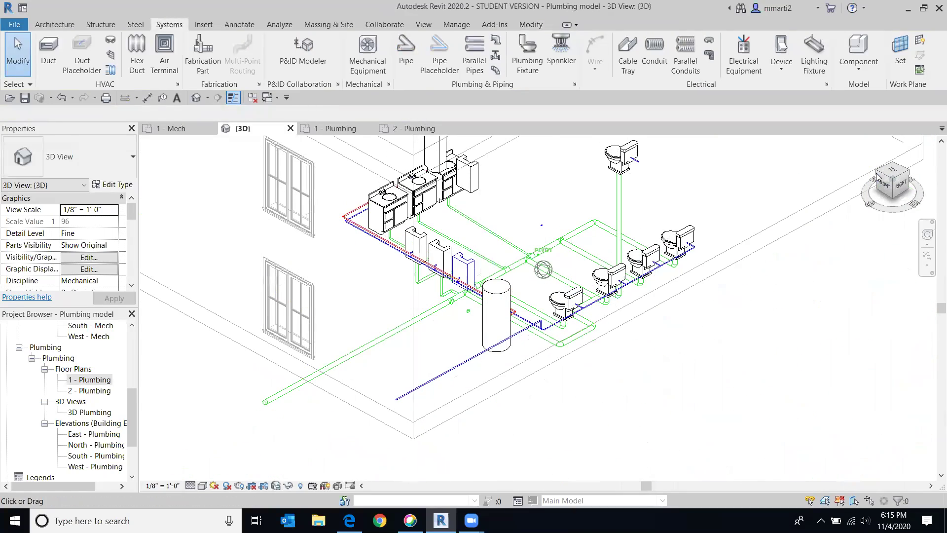
scroll(470, 213, "up", 5)
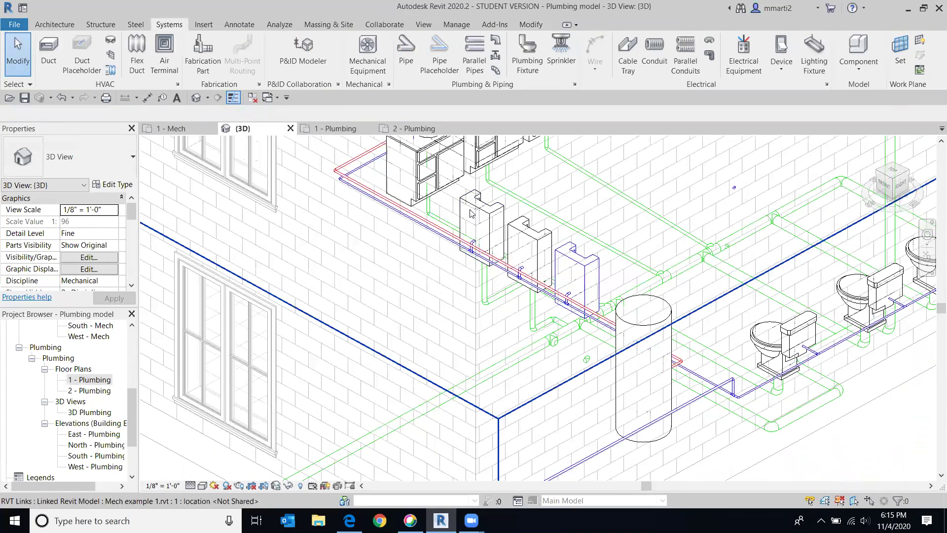
Examine the urinals' supply and drain piping in the 3D view from the building's right side.
scroll(471, 217, "up", 3)
left_click(477, 250)
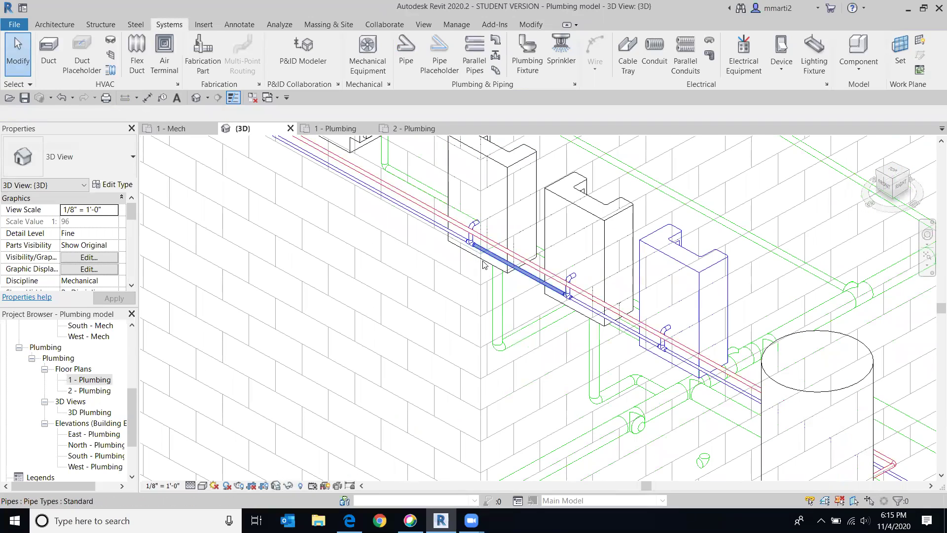
left_click(900, 185)
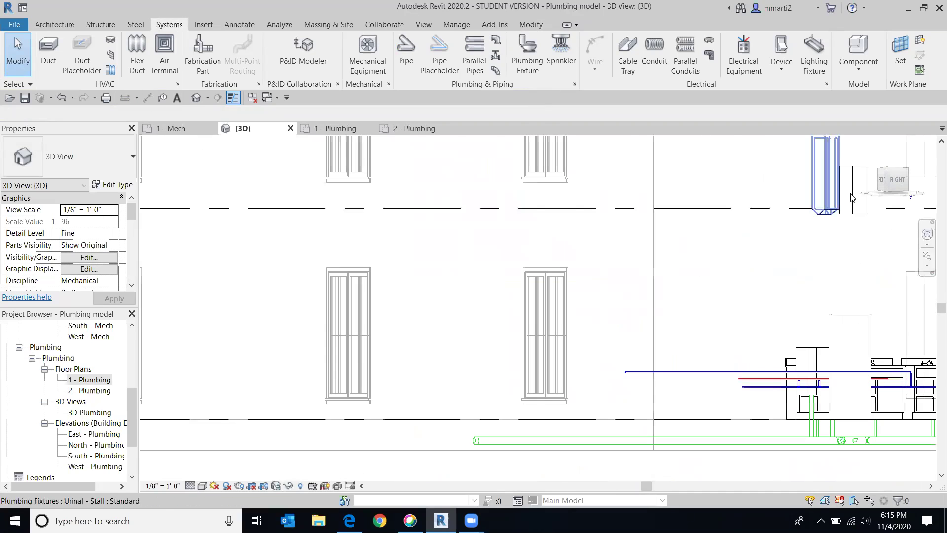
middle_click_drag(791, 356, 444, 380)
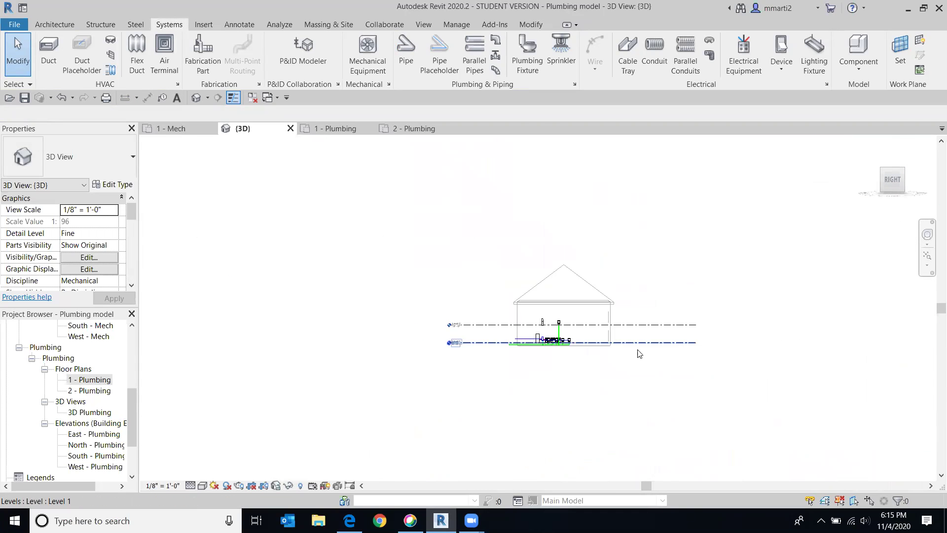
scroll(345, 345, "up", 6)
scroll(355, 311, "up", 2)
middle_click_drag(385, 302, 644, 309)
scroll(631, 331, "up", 2)
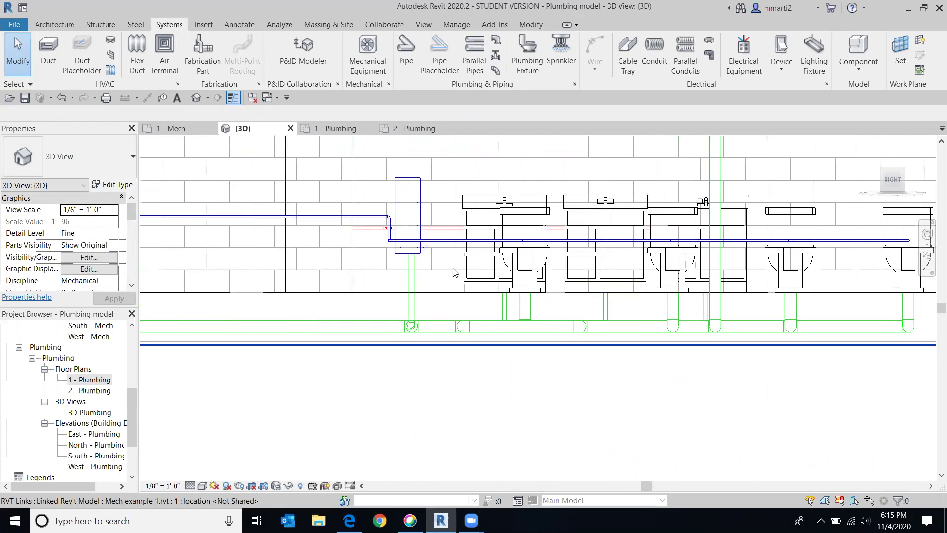
left_click_drag(883, 180, 551, 288)
scroll(551, 288, "up", 1)
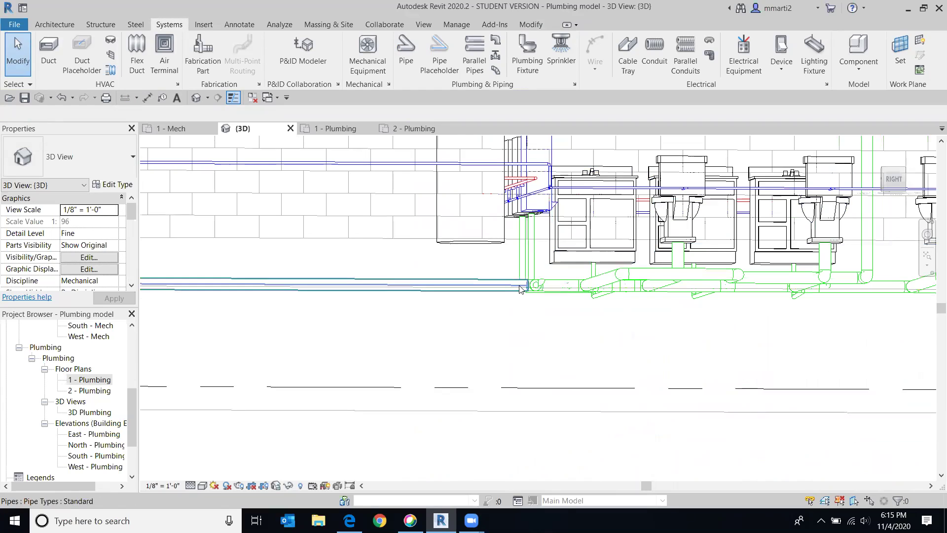
Inspect the urinals' vertical drains, elbows and tees along the sanitary main in 3D from the front-left side.
left_click(883, 181)
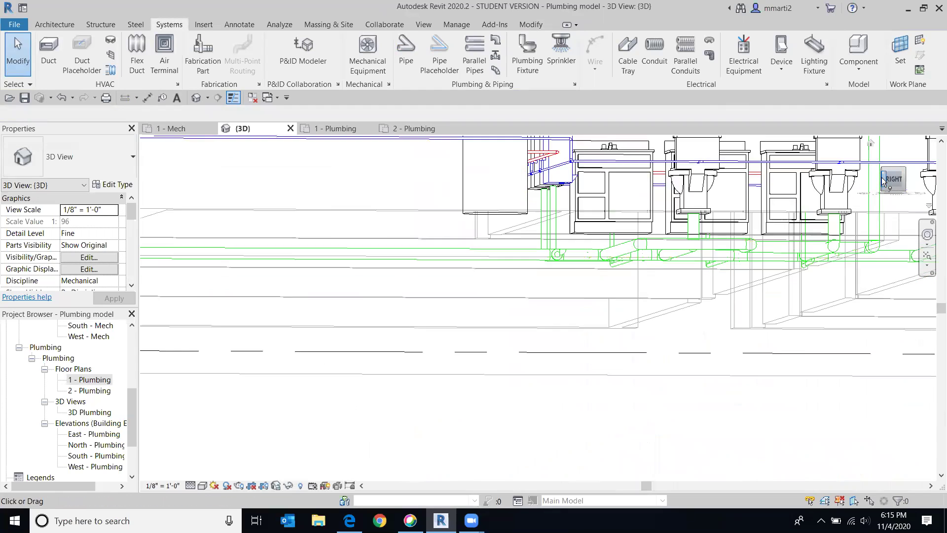
left_click(883, 181)
left_click(896, 186)
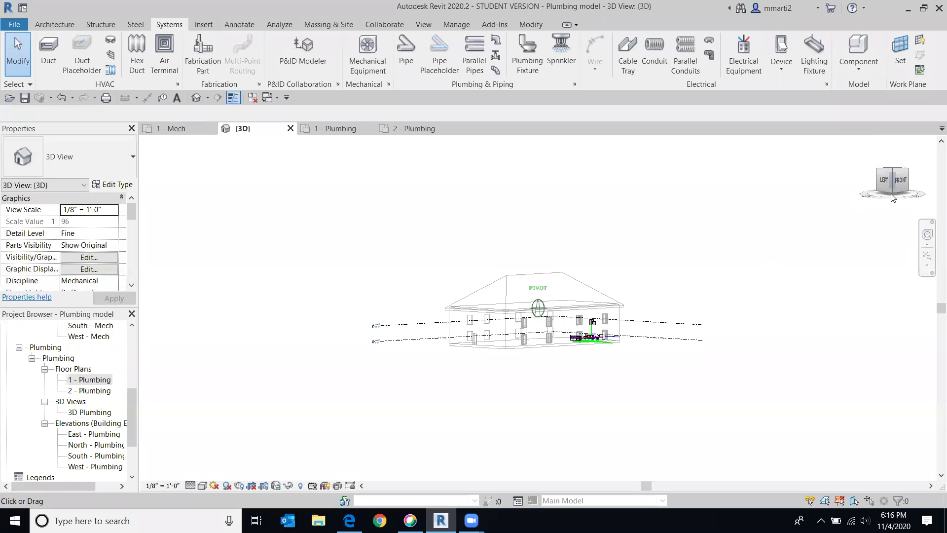
scroll(564, 383, "up", 5)
scroll(603, 392, "up", 10)
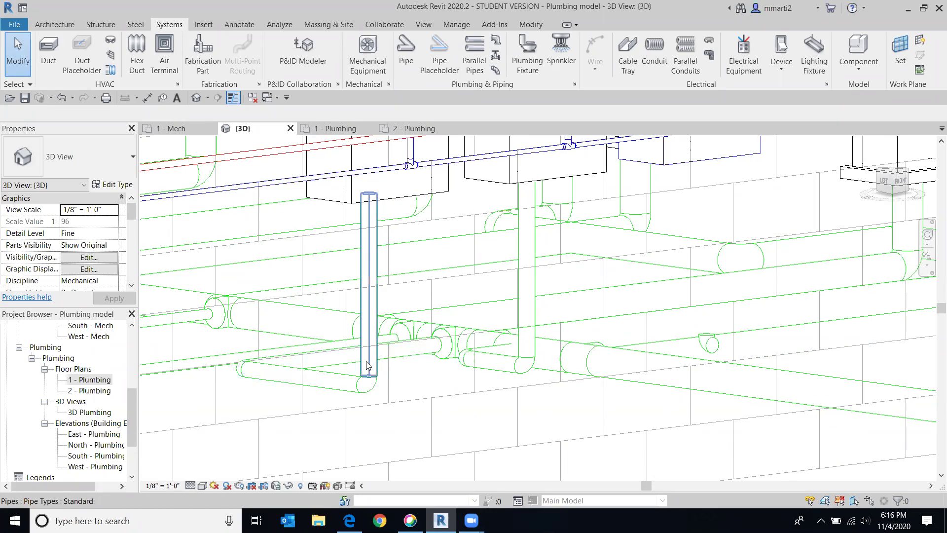
key("Tab")
key("Tab")
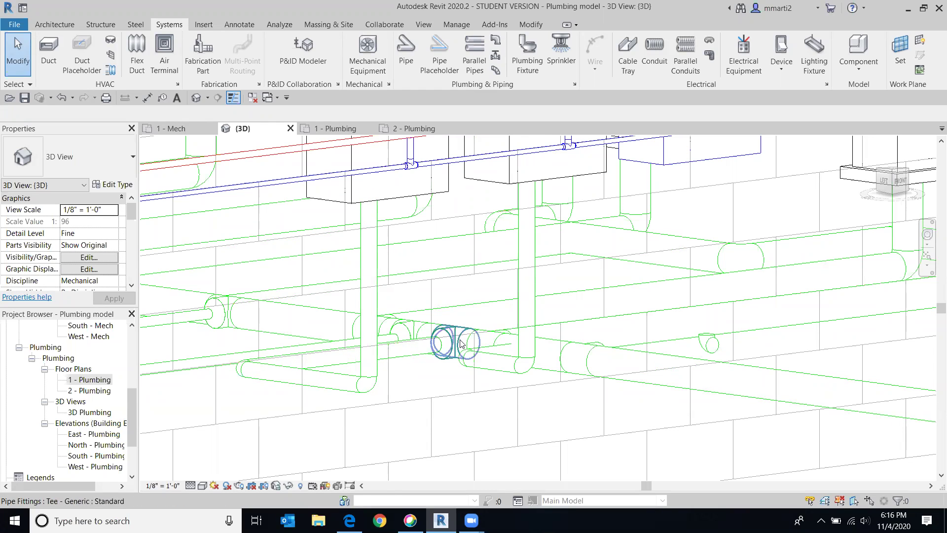
left_click(894, 174)
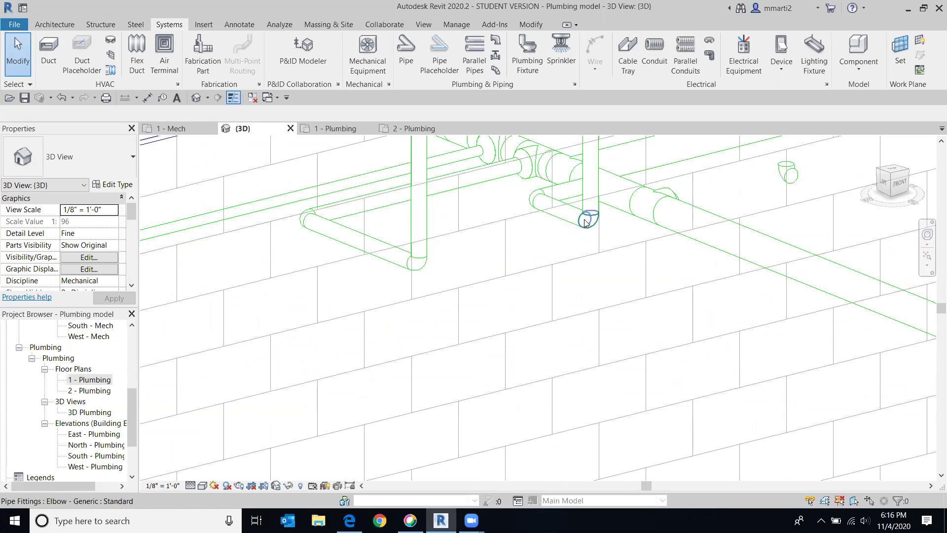
scroll(604, 183, "down", 3)
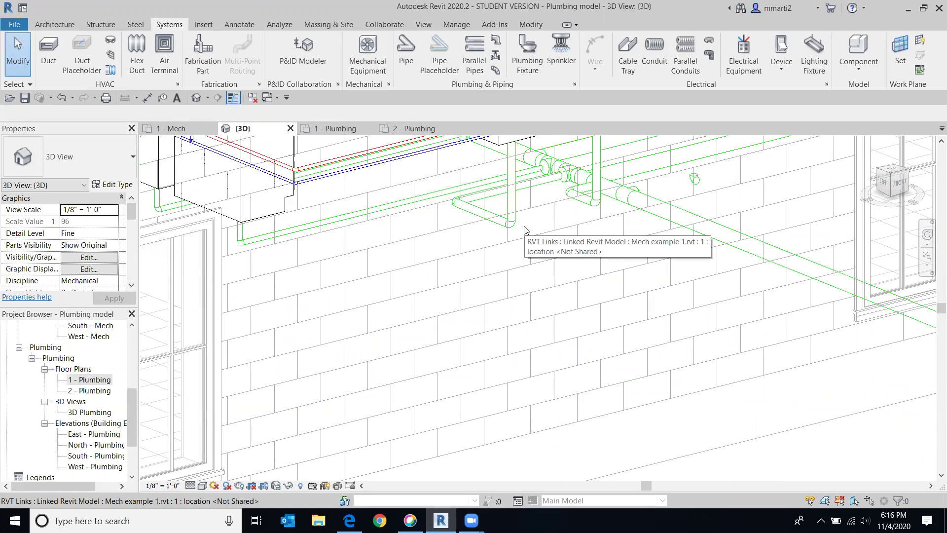
scroll(525, 229, "down", 5)
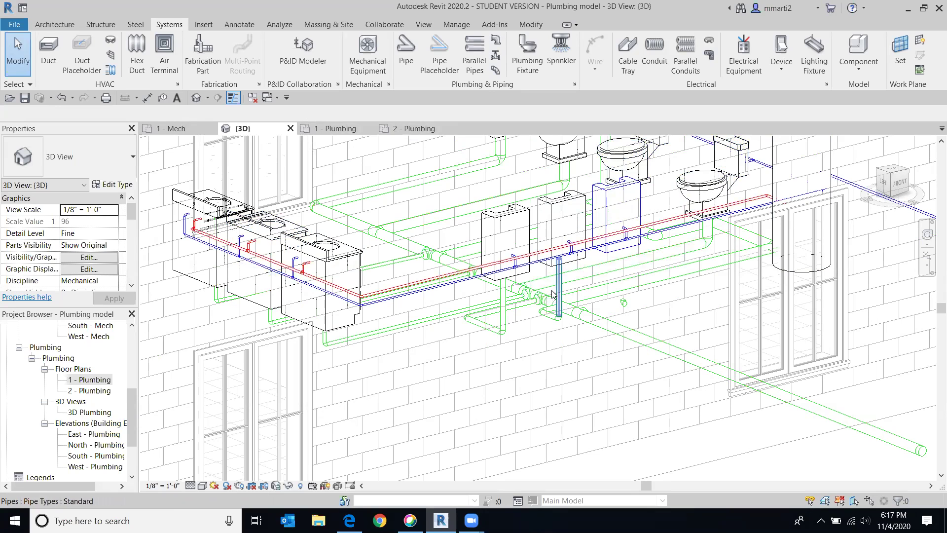
scroll(645, 240, "down", 3)
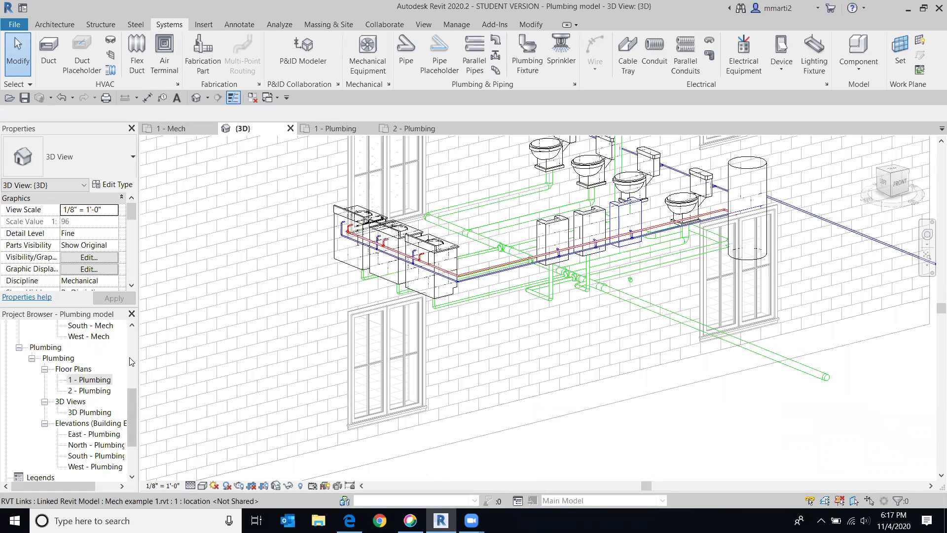
In the 1 - Plumbing plan, draw a 2" drain at -1' 0" middle elevation from the urinal nearest the water heater straight to the main's tee.
double_click(96, 380)
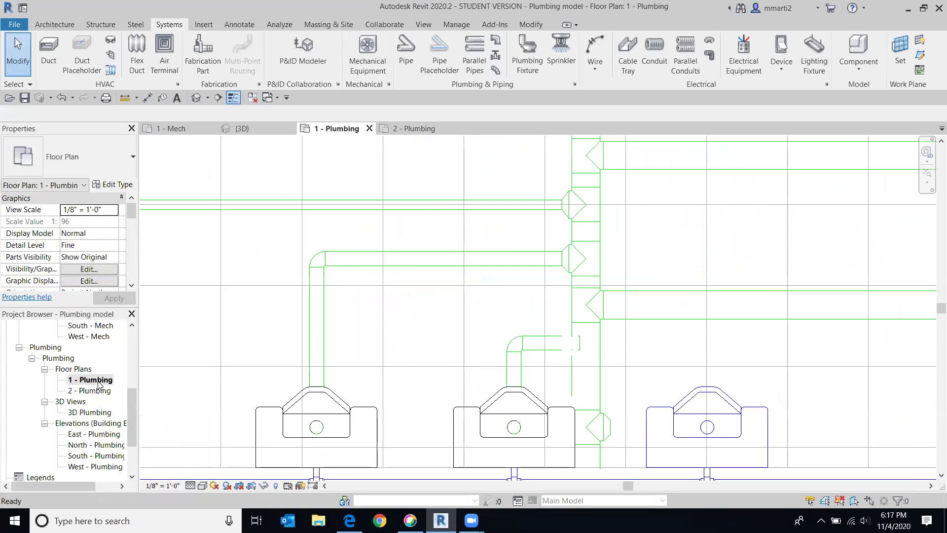
scroll(739, 365, "down", 3)
middle_click_drag(661, 380, 393, 332)
scroll(393, 332, "up", 3)
scroll(480, 366, "up", 1)
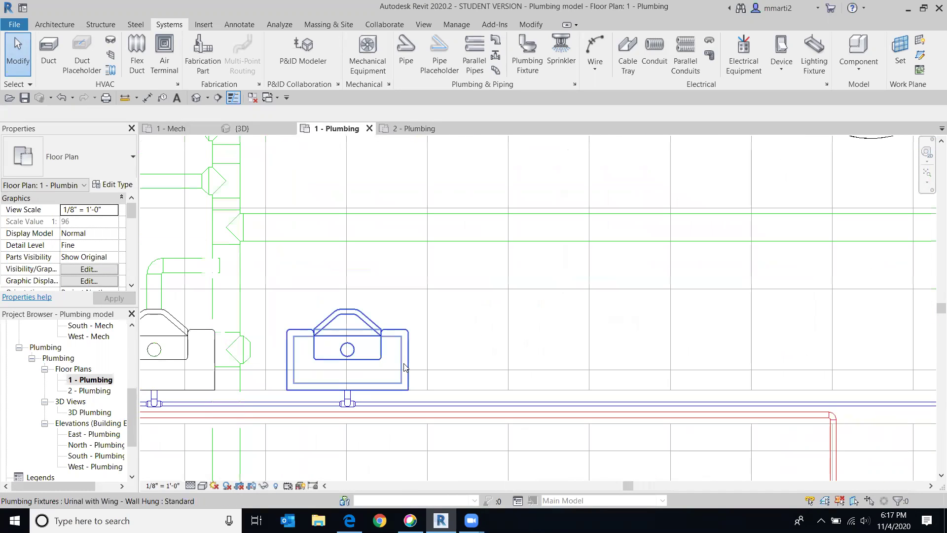
left_click(403, 367)
middle_click_drag(404, 365, 594, 261)
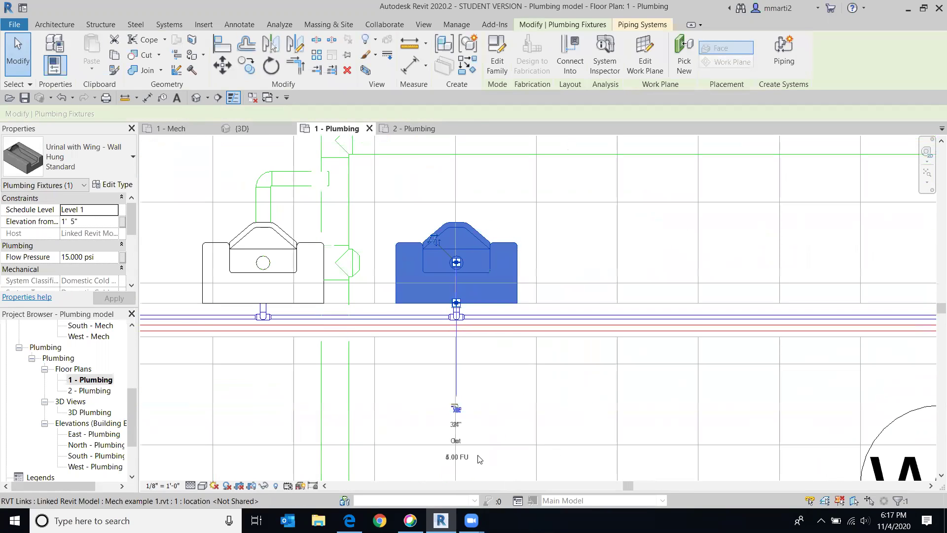
left_click(456, 409)
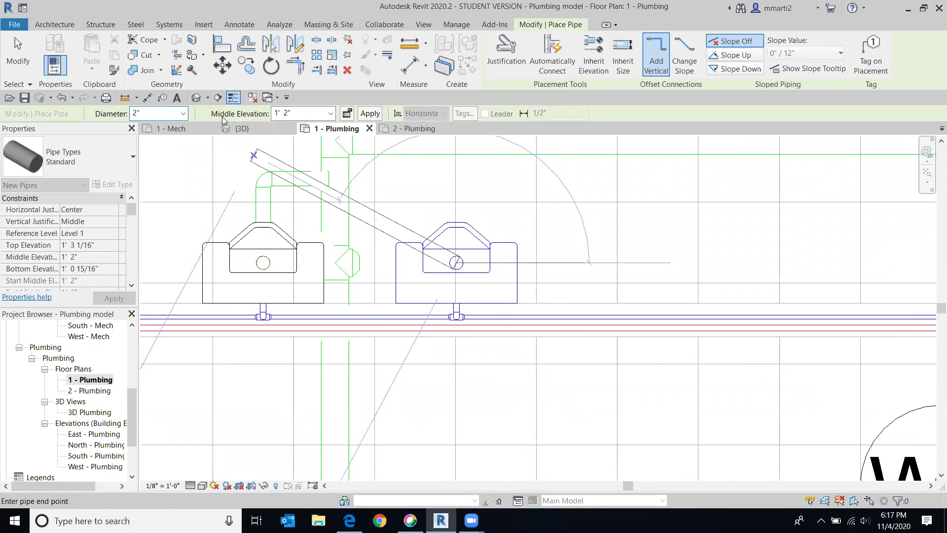
left_click(331, 114)
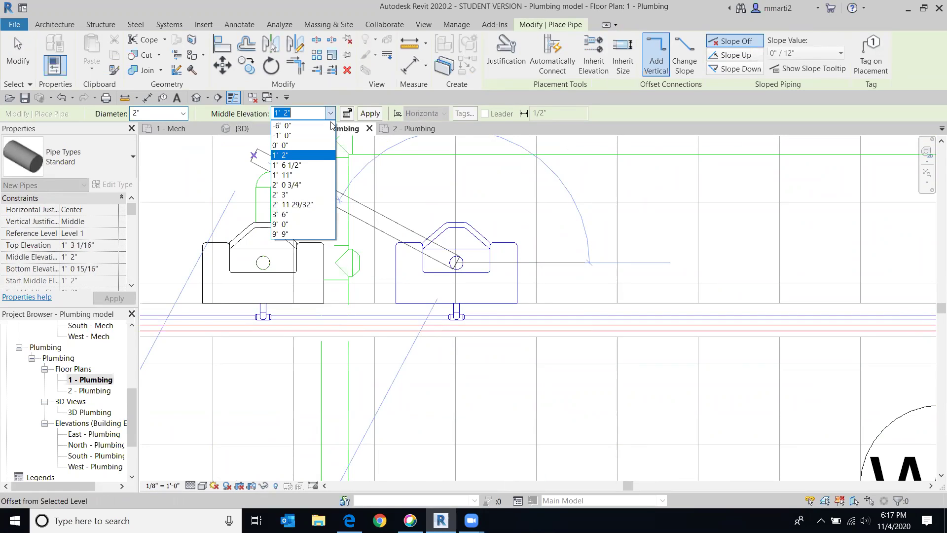
left_click(324, 137)
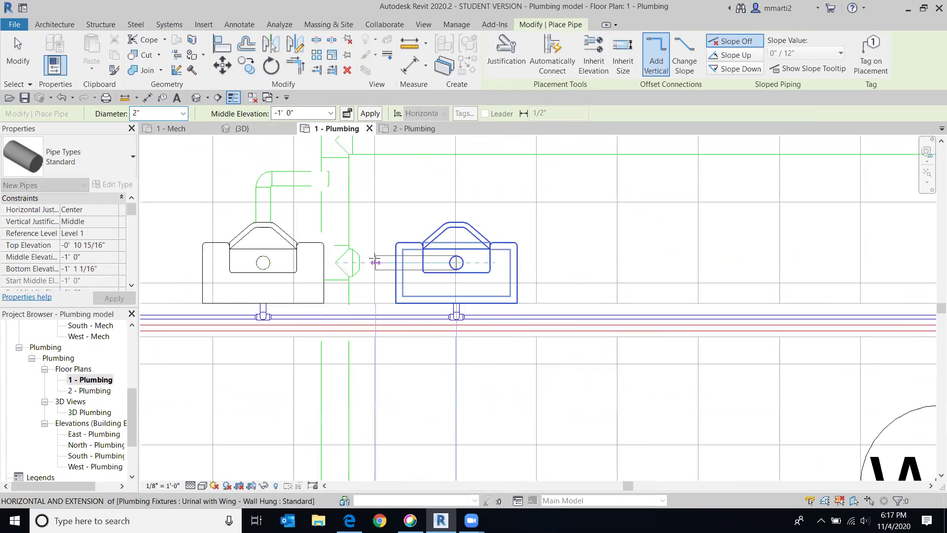
left_click(359, 262)
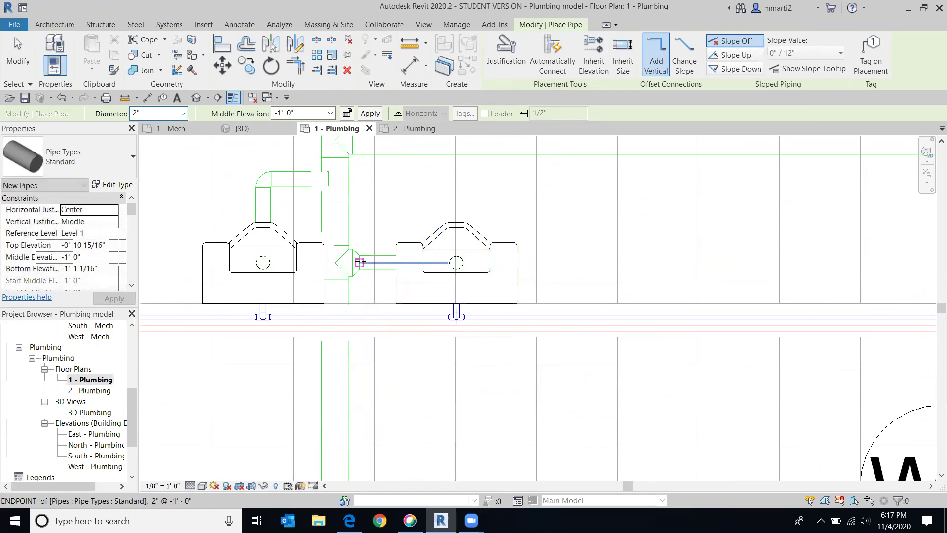
left_click(18, 56)
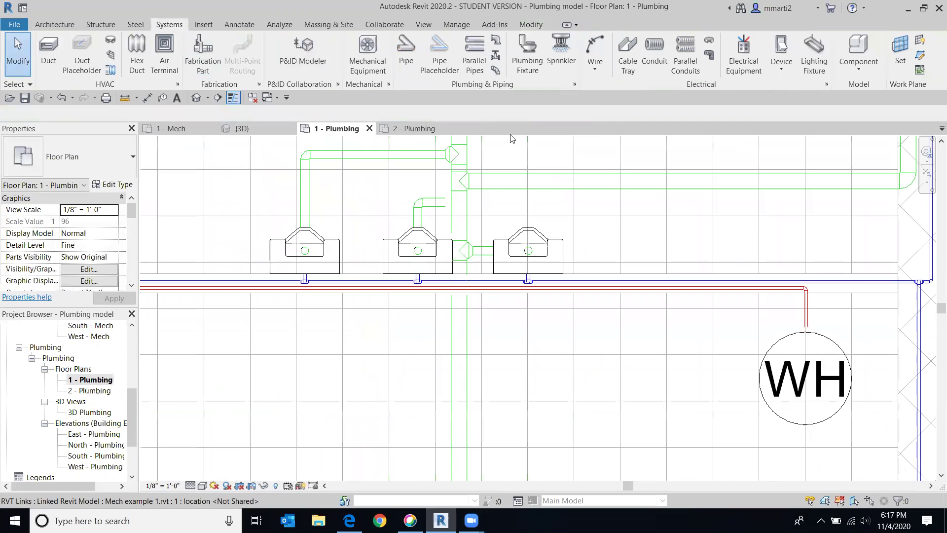
Delete the stray unconnected 2" elbow beside the drain of the urinal nearest the water heater in the 3D view.
left_click(194, 99)
scroll(567, 313, "up", 3)
middle_click_drag(607, 274, 500, 358)
scroll(500, 358, "down", 2)
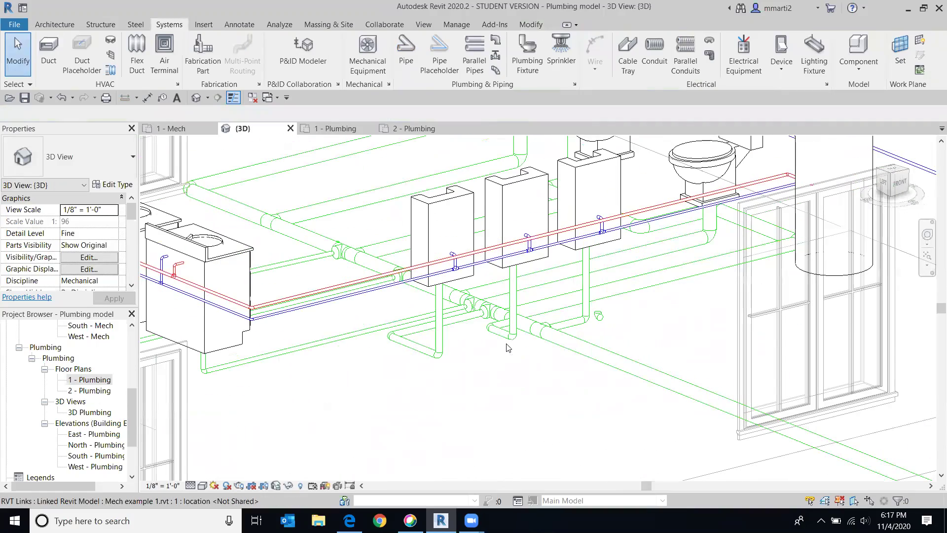
left_click(898, 185)
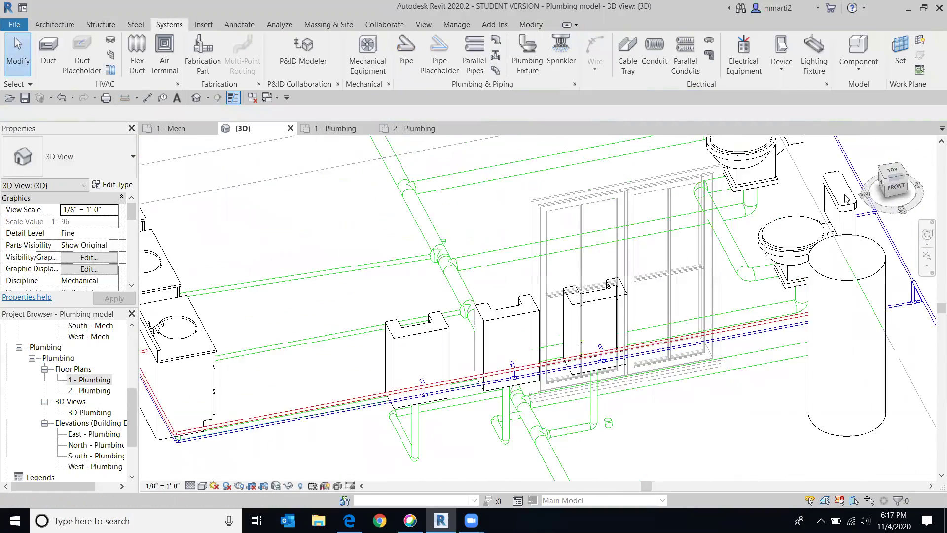
scroll(526, 103, "down", 1)
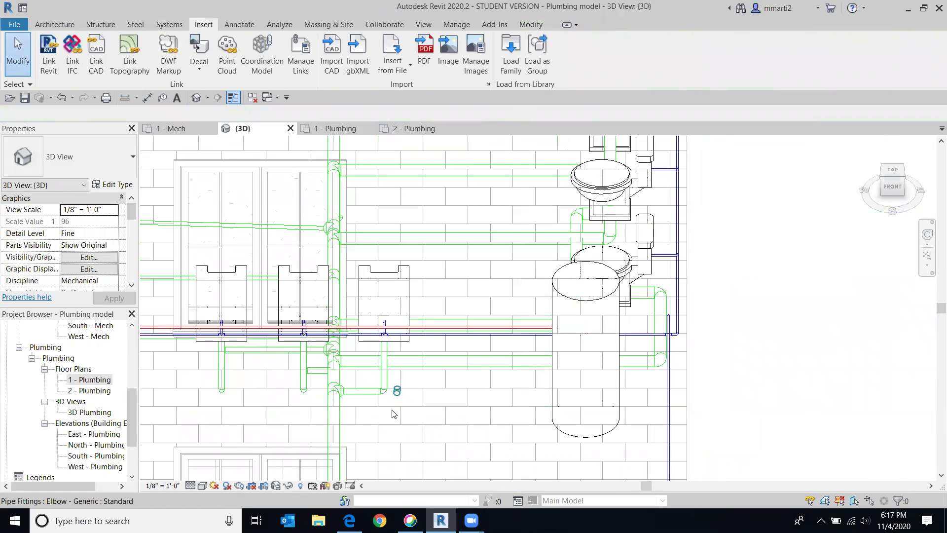
left_click(397, 390)
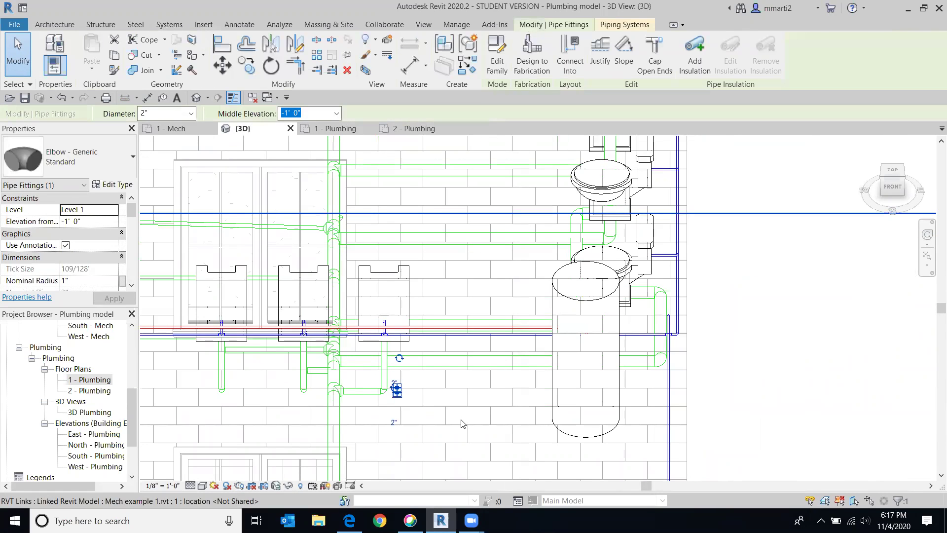
key("Escape")
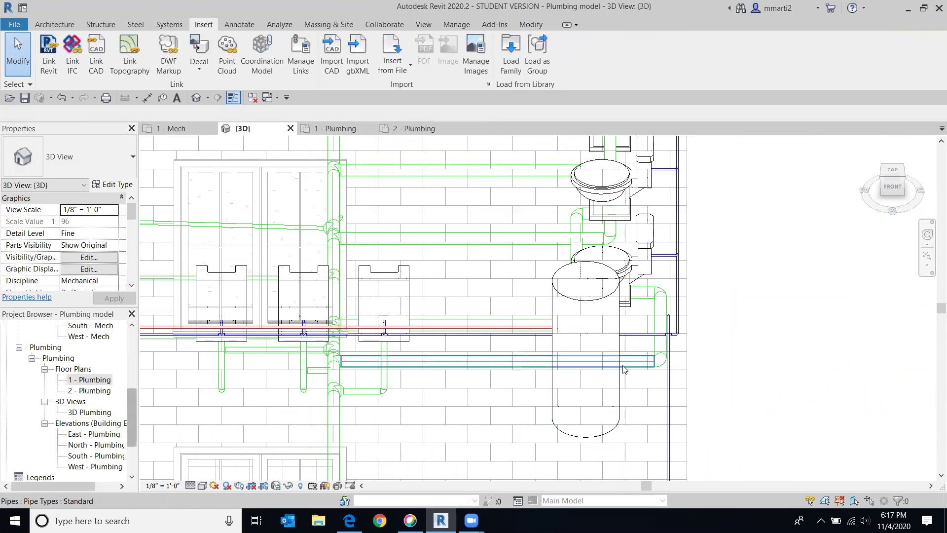
Check the new urinal drain's connection to the main in 3D, and review the whole restroom piping layout in the 1 - Plumbing plan.
left_click(893, 187)
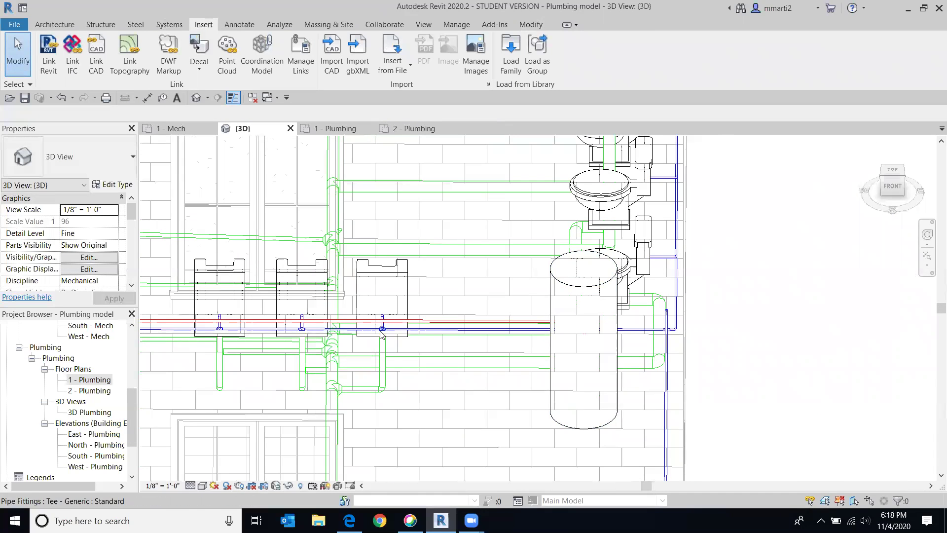
scroll(365, 379, "up", 3)
middle_click_drag(365, 379, 376, 234)
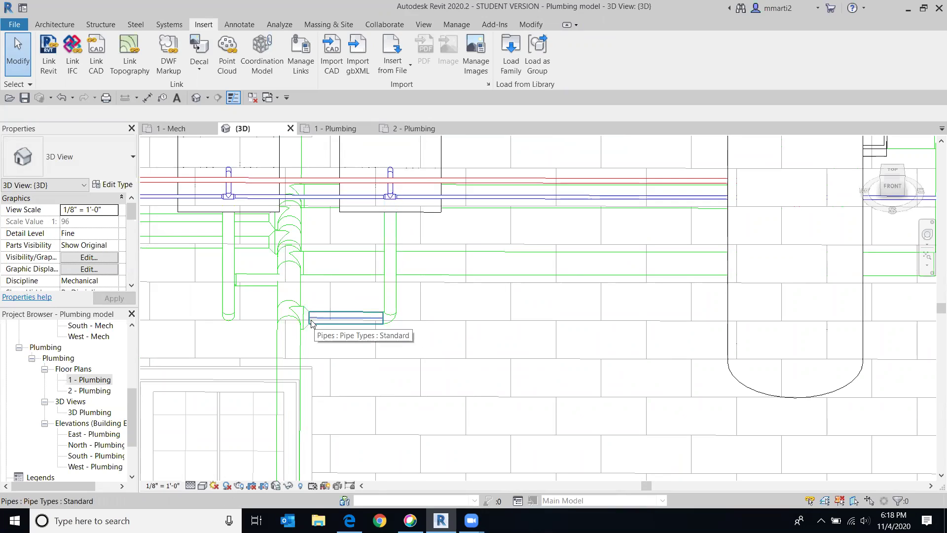
left_click_drag(876, 192, 860, 187)
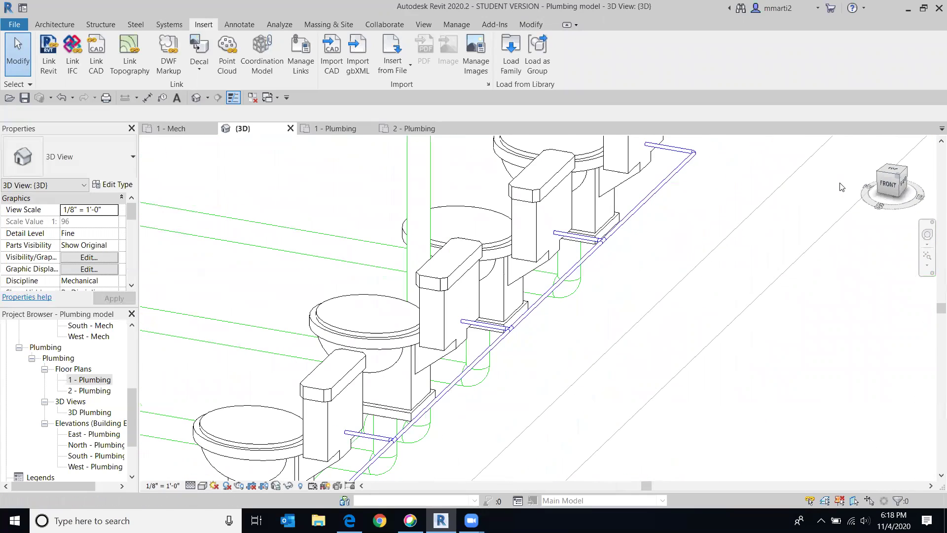
scroll(702, 213, "down", 4)
scroll(702, 213, "down", 5)
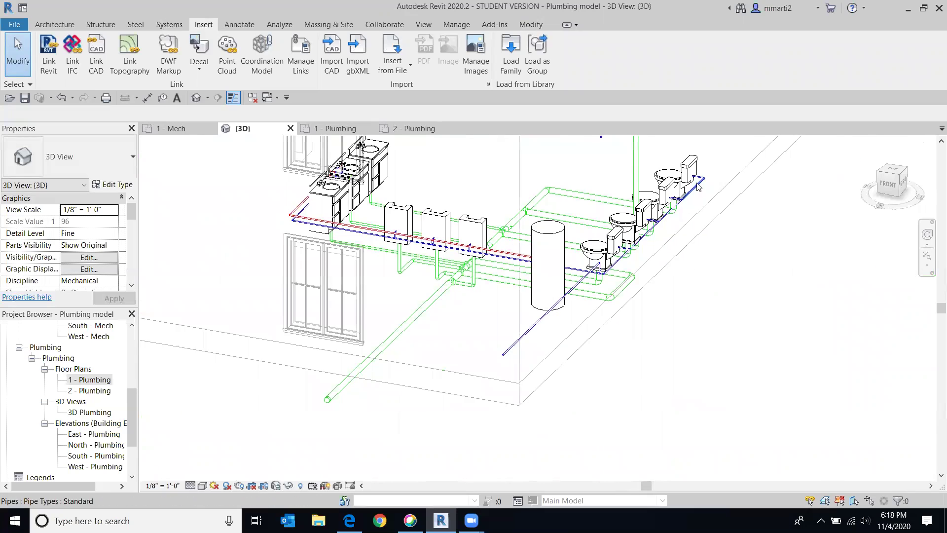
middle_click_drag(772, 287, 728, 349)
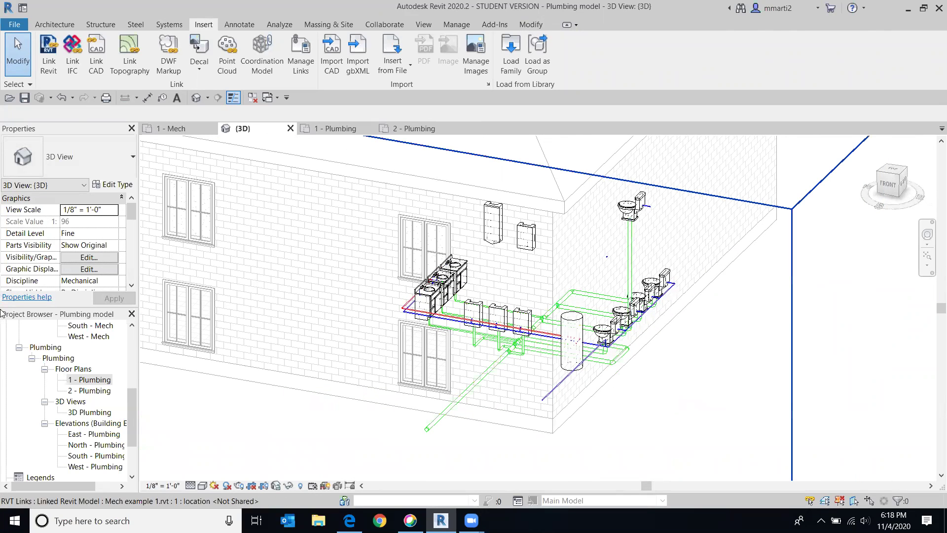
double_click(87, 380)
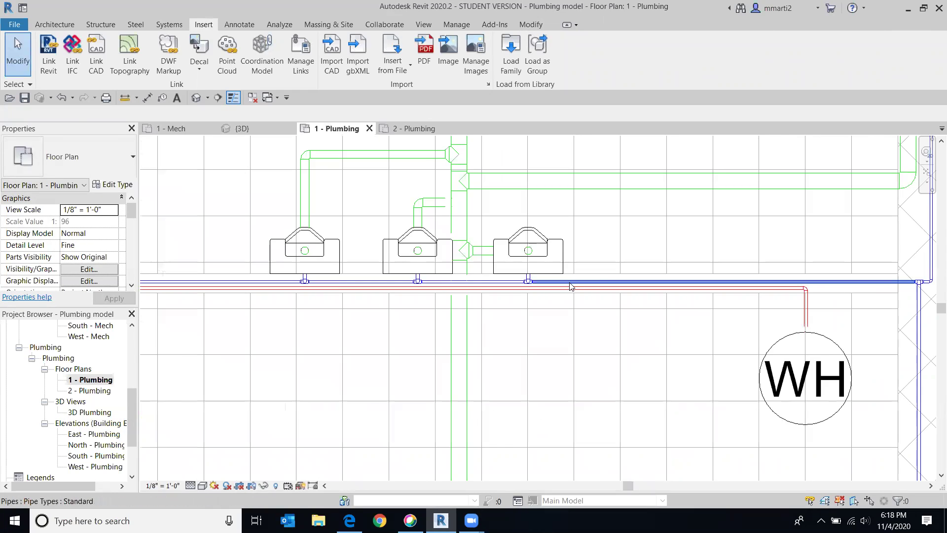
scroll(518, 402, "down", 5)
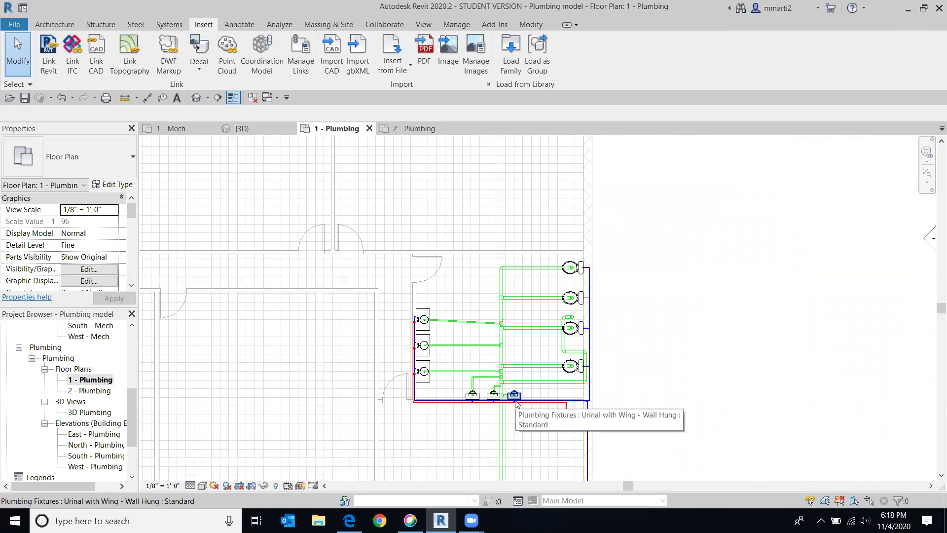
scroll(511, 377, "up", 4)
scroll(507, 379, "down", 1)
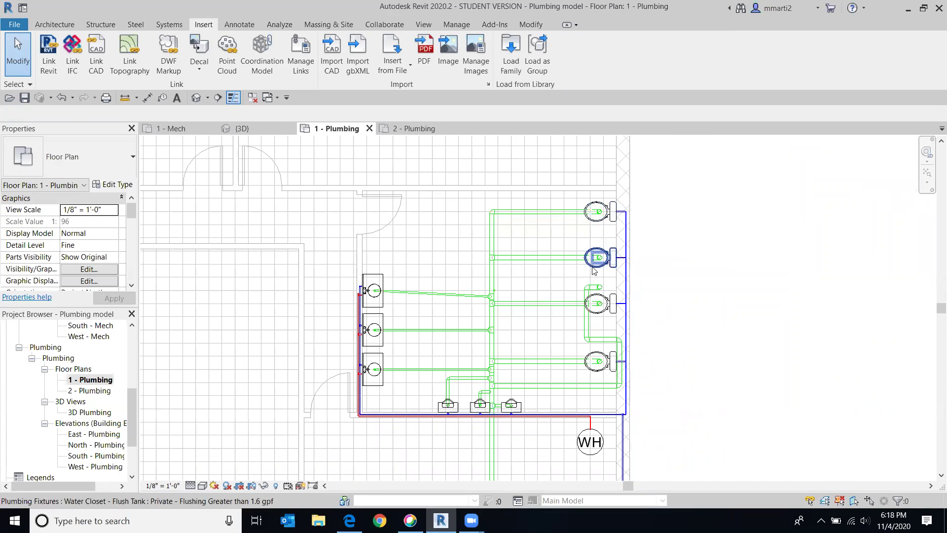
scroll(624, 349, "up", 2)
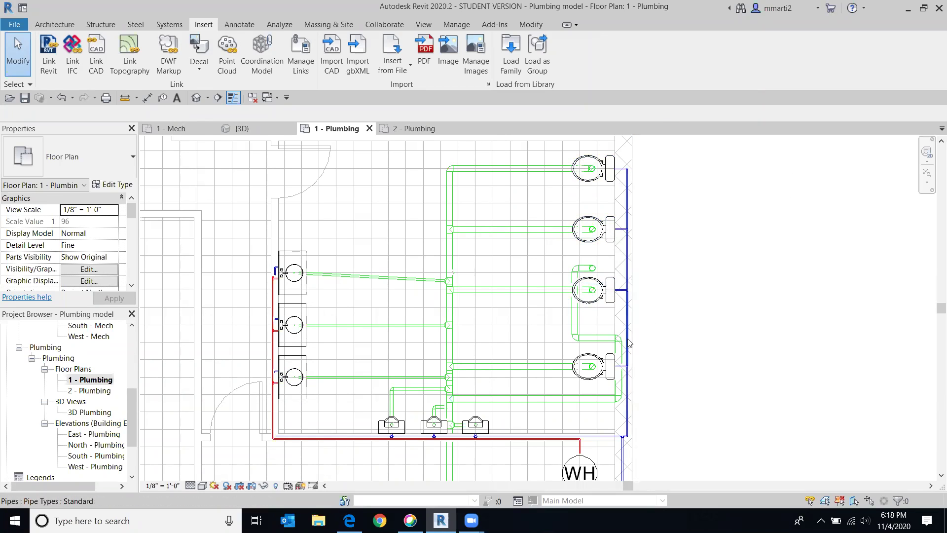
In the 1 - Plumbing plan, draw a 2" Domestic Cold Water pipe at -1' 0" middle elevation from the incoming cold water line to the water heater.
middle_click_drag(625, 446, 639, 331)
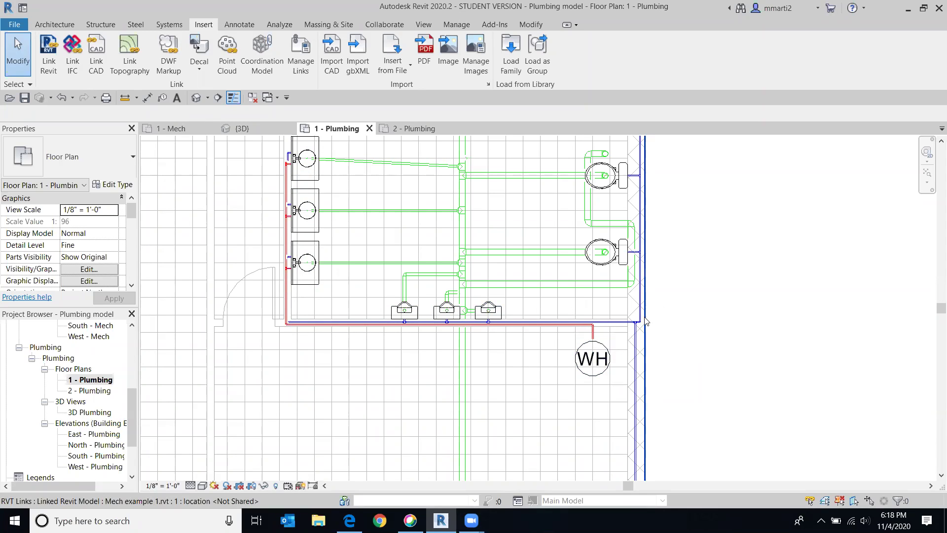
middle_click_drag(627, 488, 617, 444)
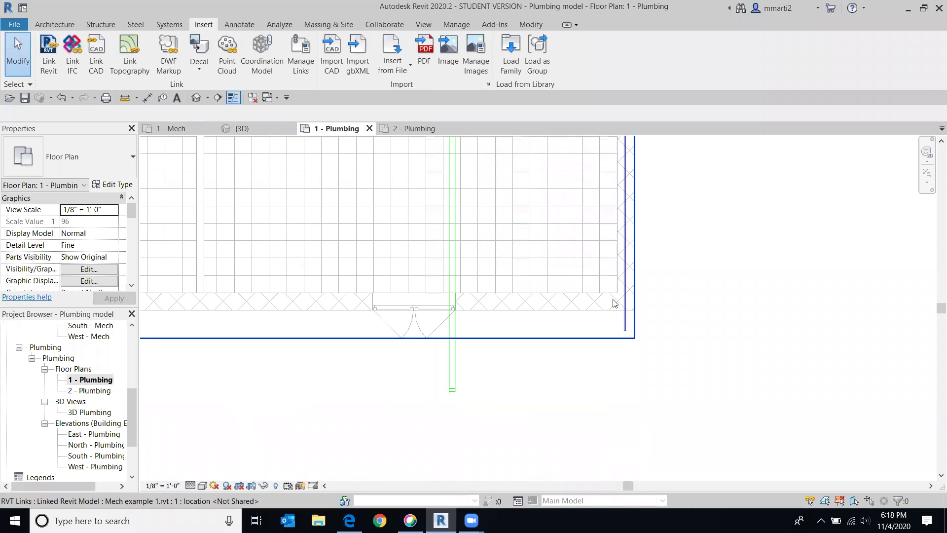
scroll(624, 432, "down", 2)
scroll(616, 295, "up", 2)
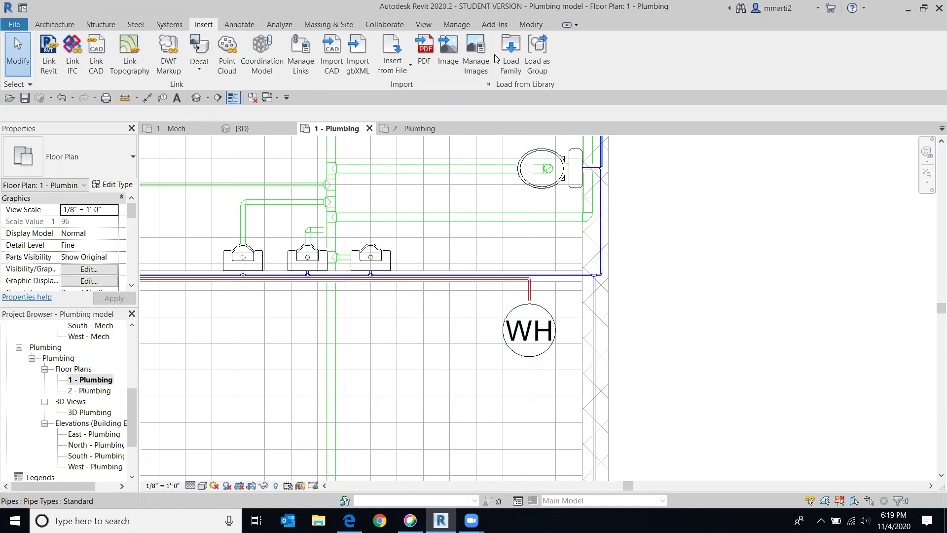
left_click(164, 24)
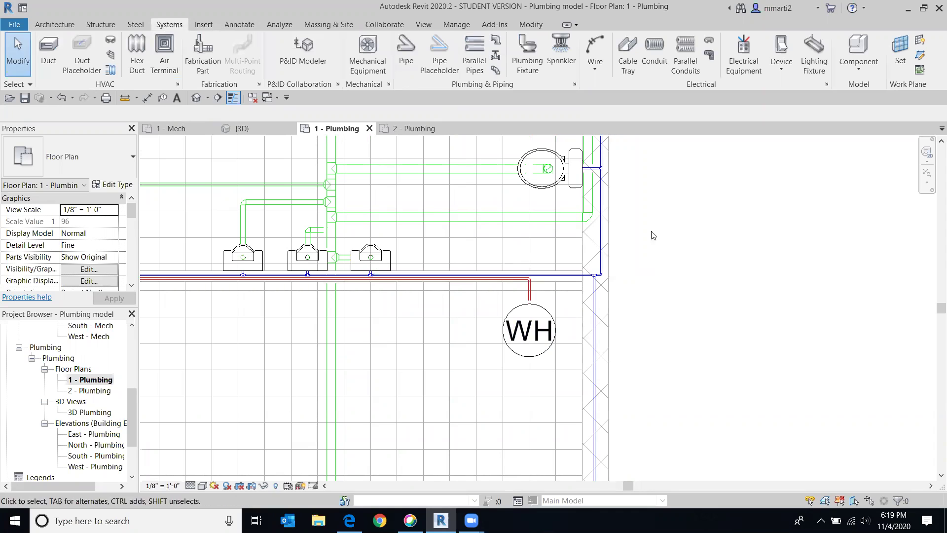
left_click(408, 65)
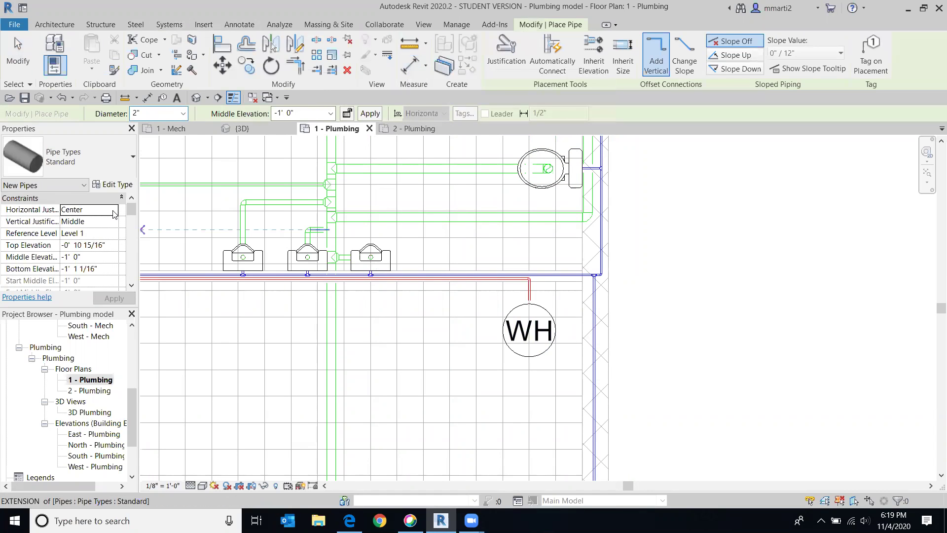
left_click_drag(131, 212, 131, 234)
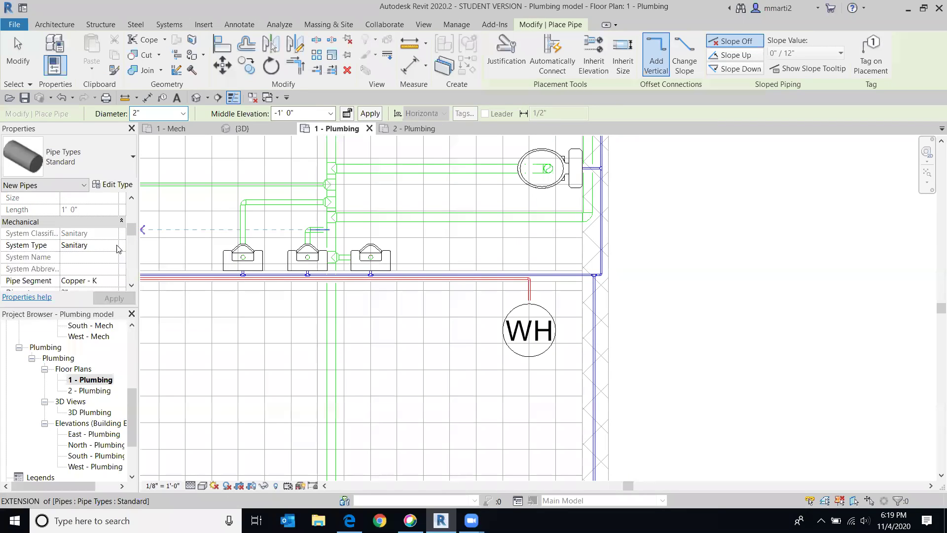
left_click(113, 245)
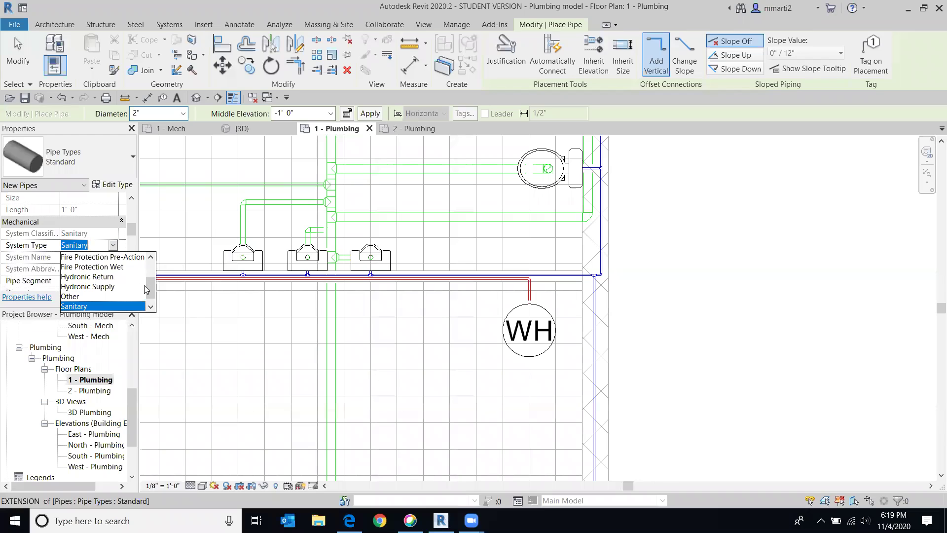
left_click_drag(152, 290, 154, 278)
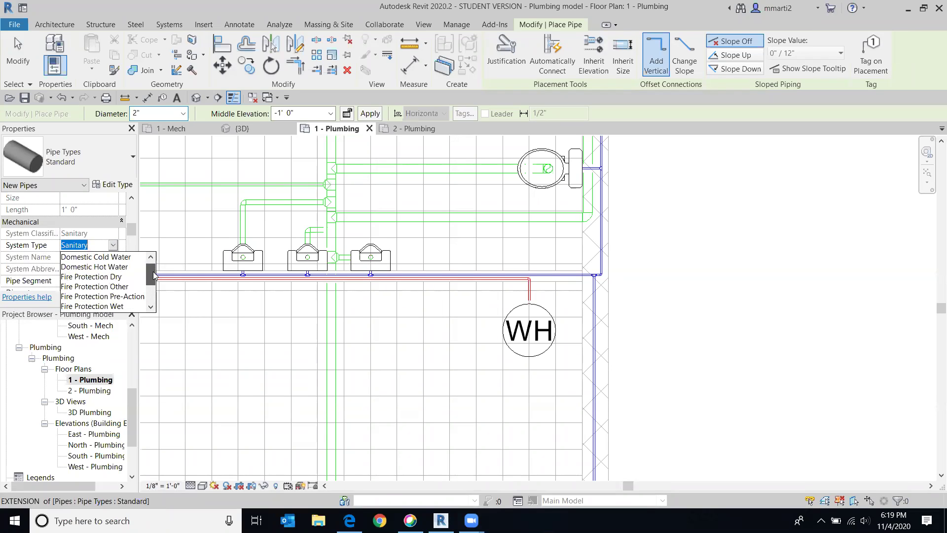
left_click(117, 258)
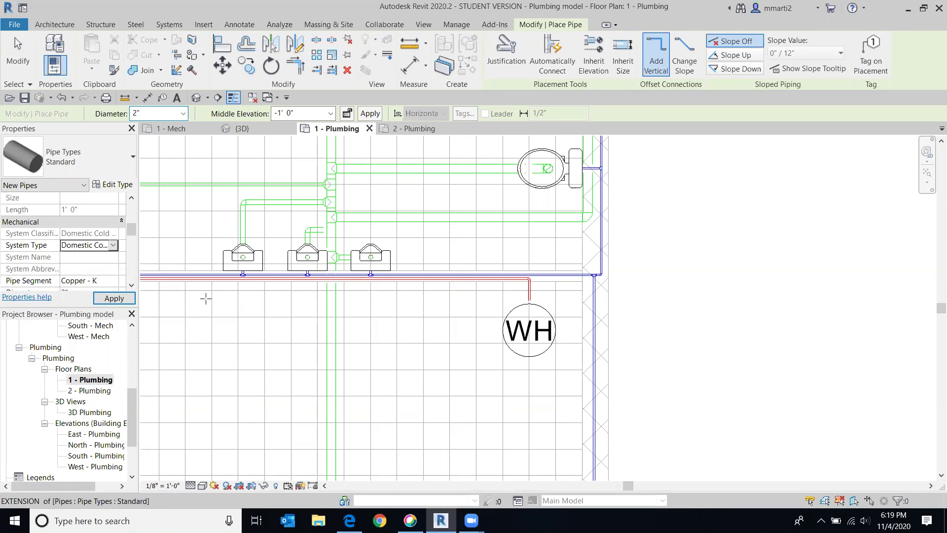
scroll(590, 327, "up", 3)
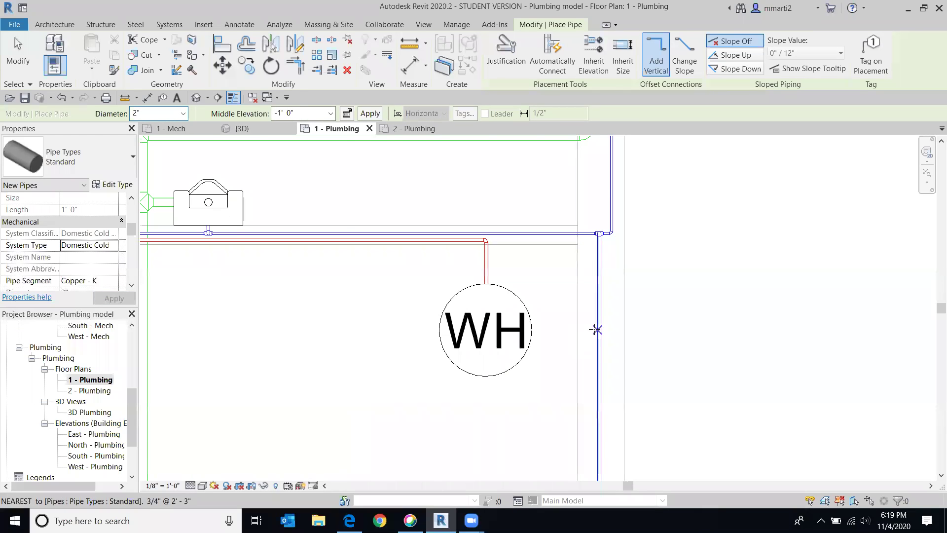
left_click(599, 329)
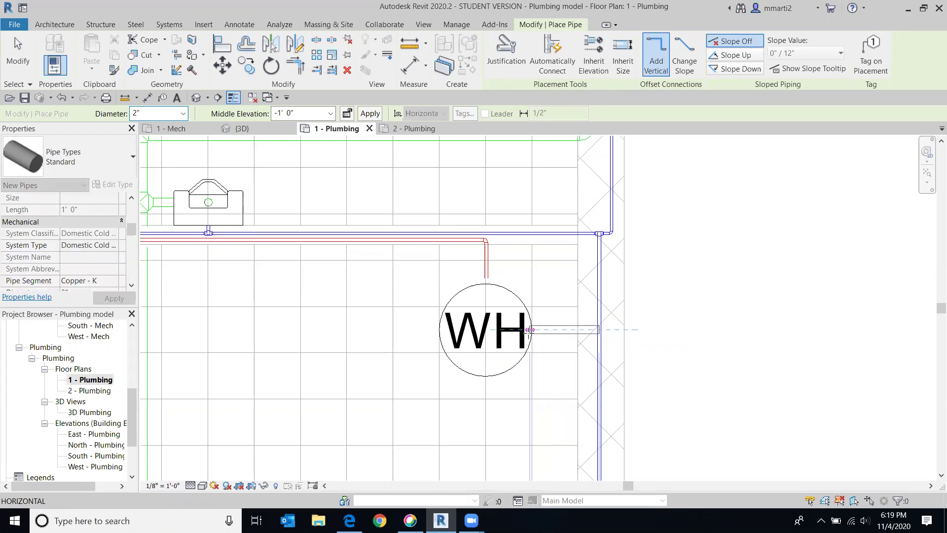
left_click(528, 329)
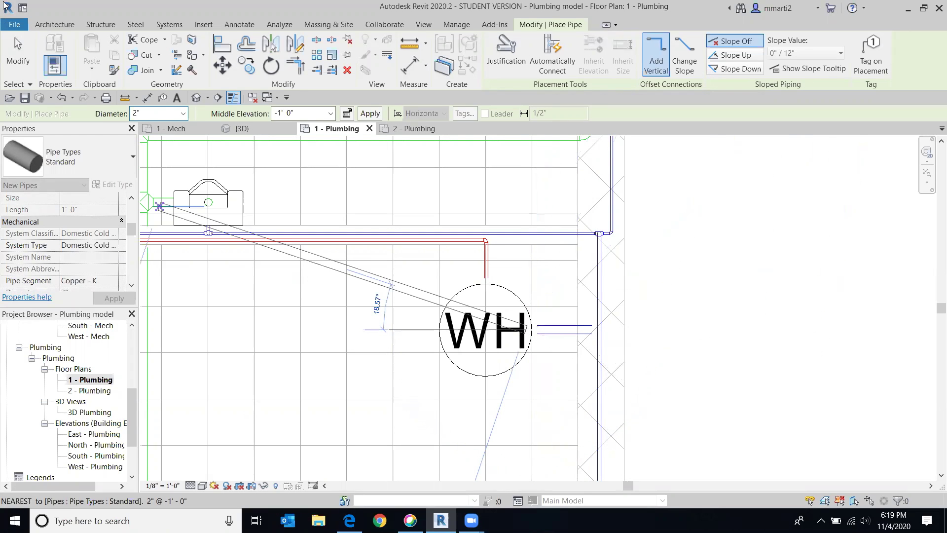
left_click(34, 41)
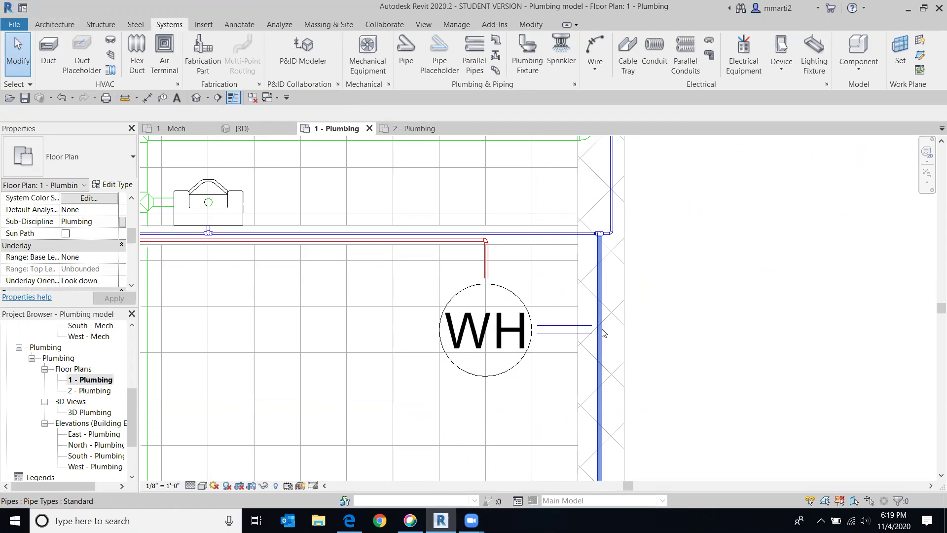
Set the diameter of the incoming cold water pipe in the exterior wall beside the water heater to 2".
left_click(599, 380)
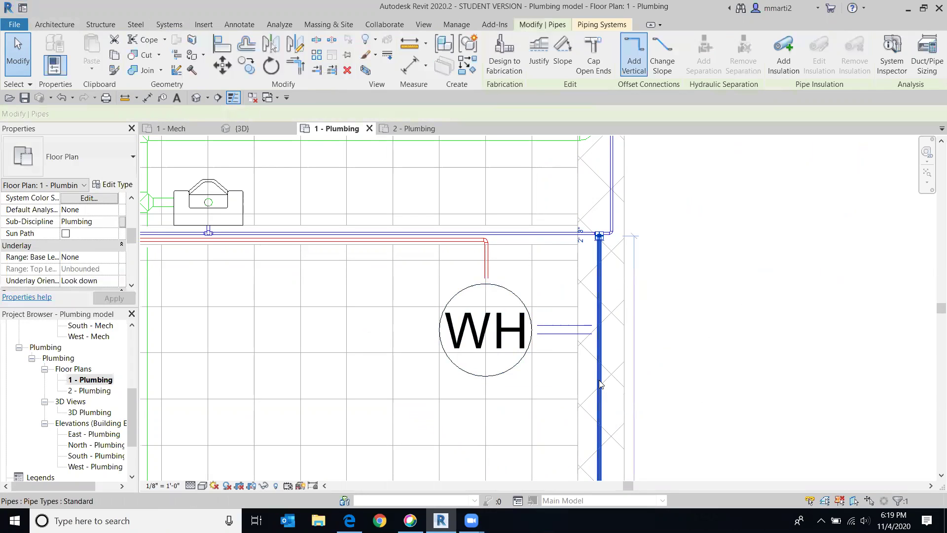
left_click(165, 114)
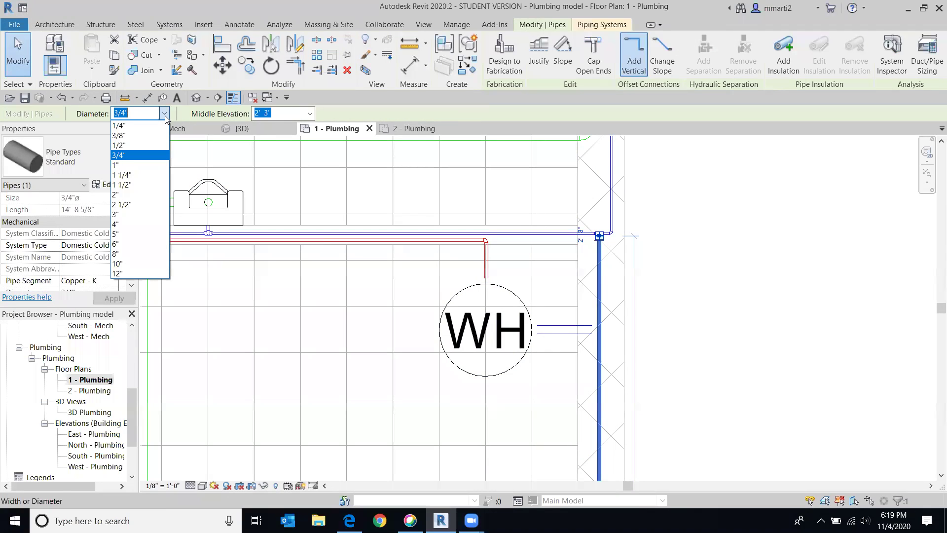
left_click(197, 110)
left_click(165, 113)
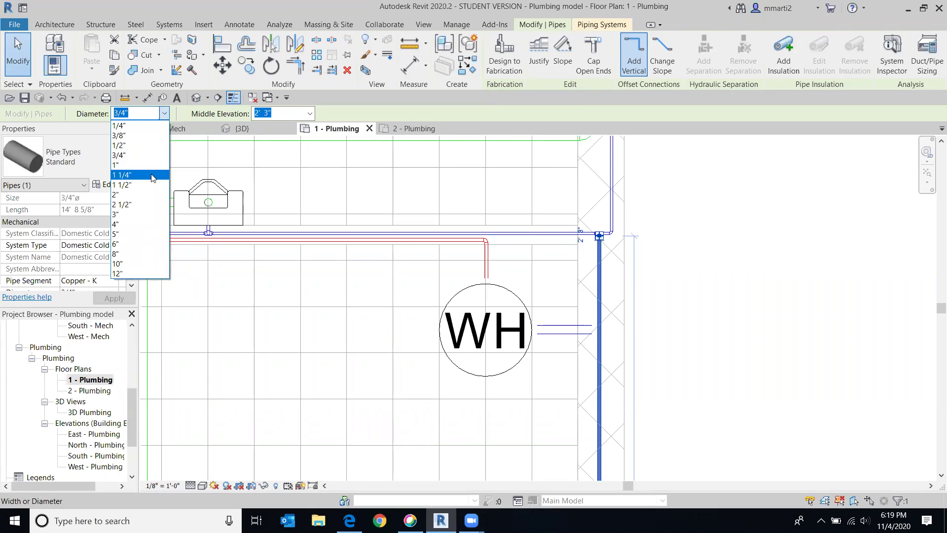
left_click(154, 195)
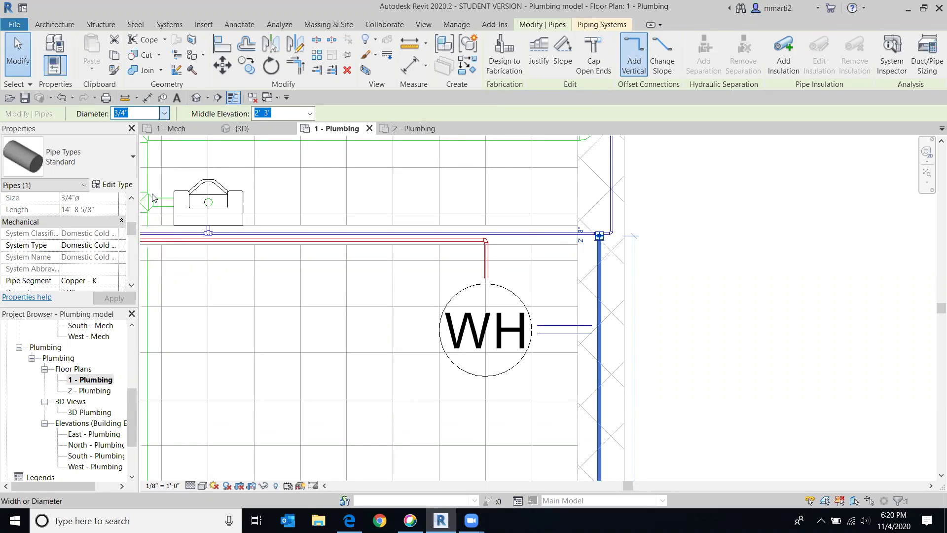
left_click(667, 339)
middle_click_drag(692, 332, 665, 261)
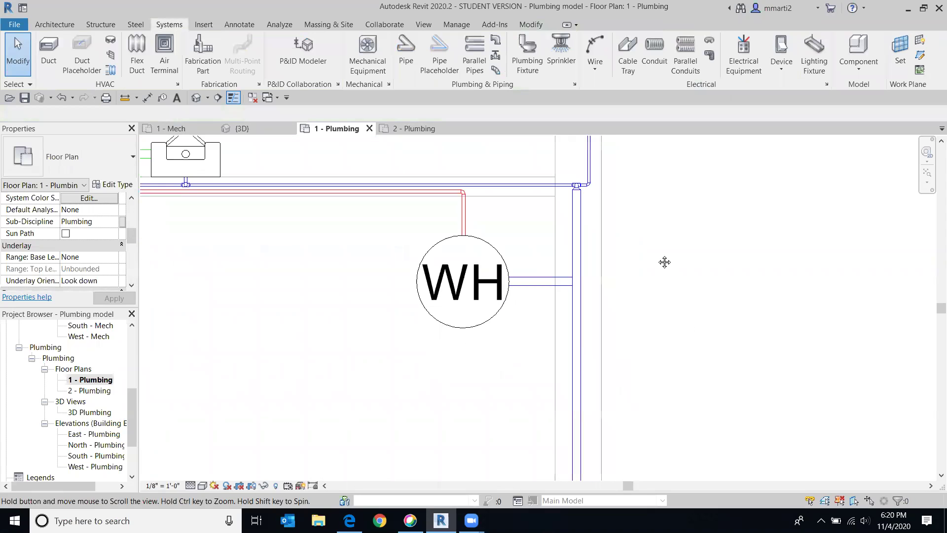
In the 3D view, set the incoming 2" cold water pipe's middle elevation to 0' 0".
left_click(196, 97)
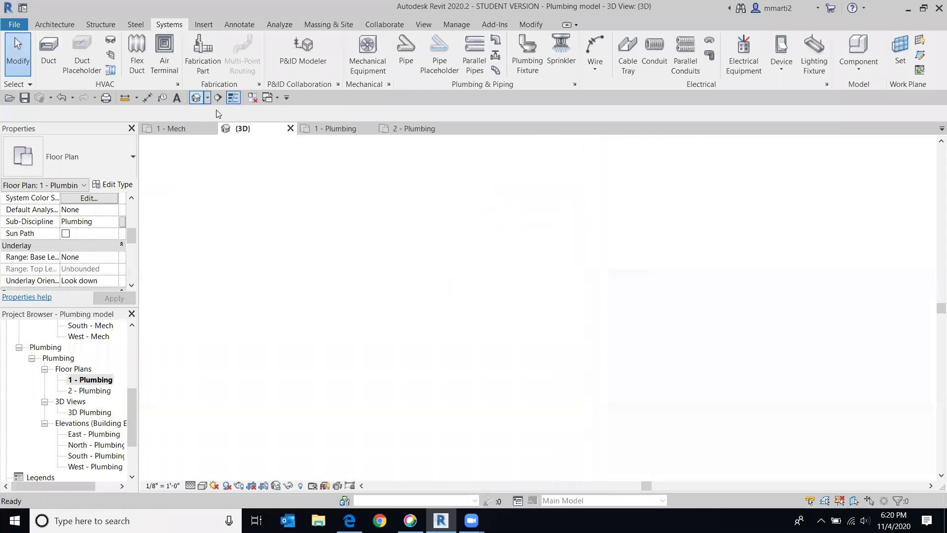
scroll(621, 403, "up", 3)
scroll(610, 400, "up", 3)
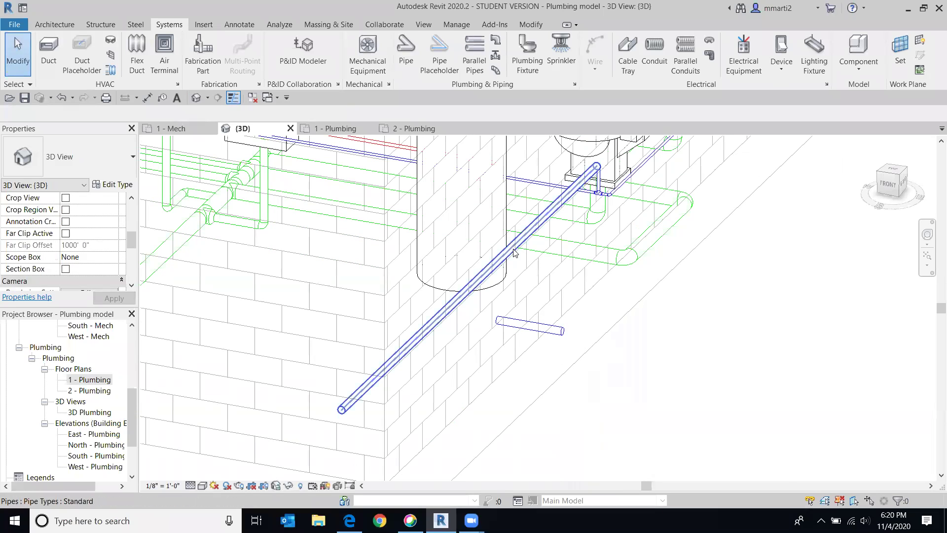
left_click(891, 167)
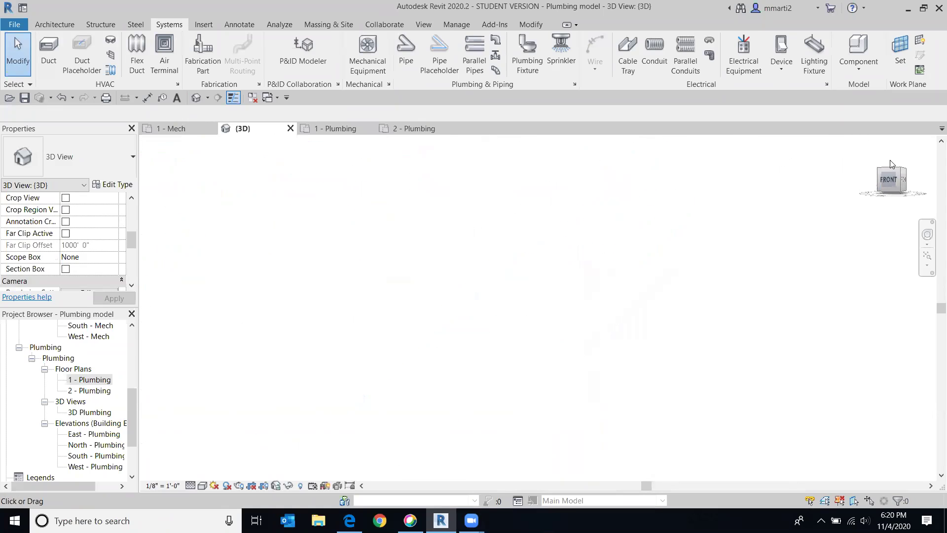
scroll(474, 255, "up", 3)
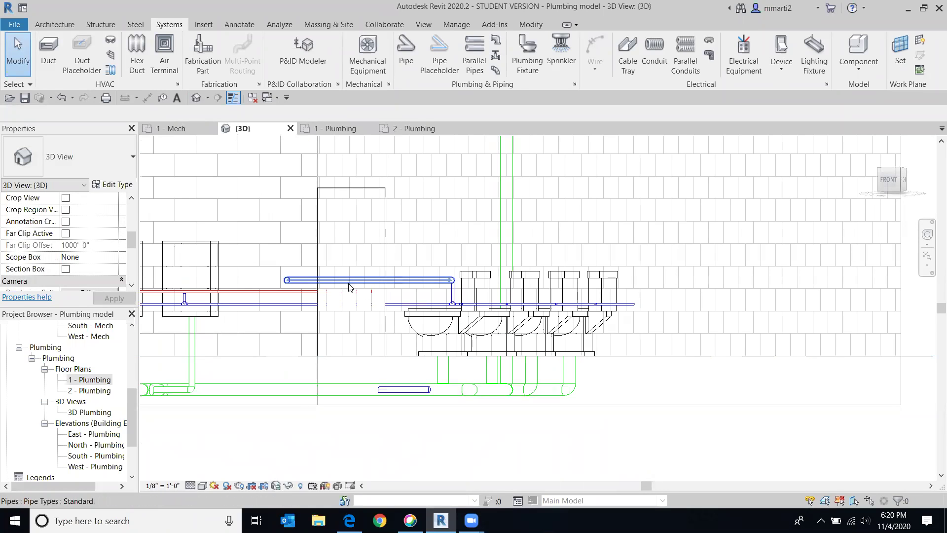
left_click(349, 287)
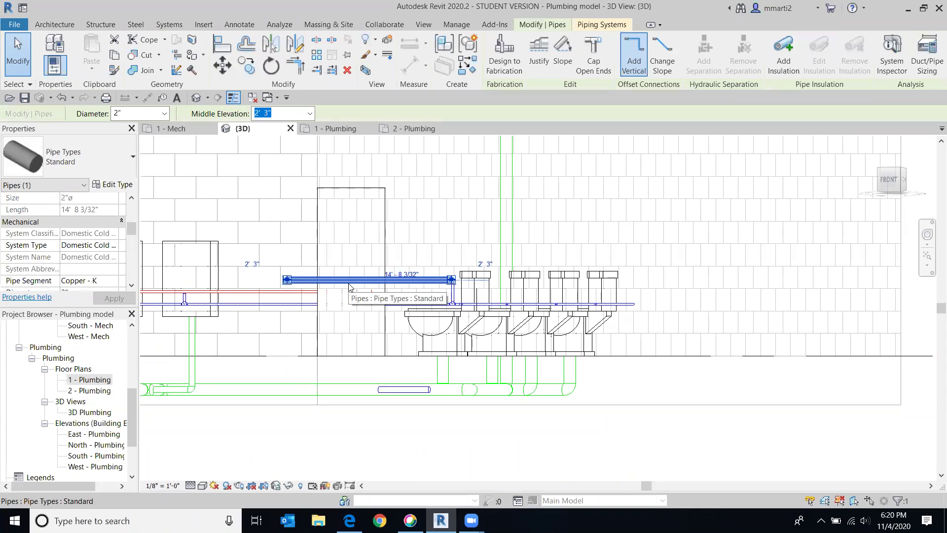
left_click(309, 117)
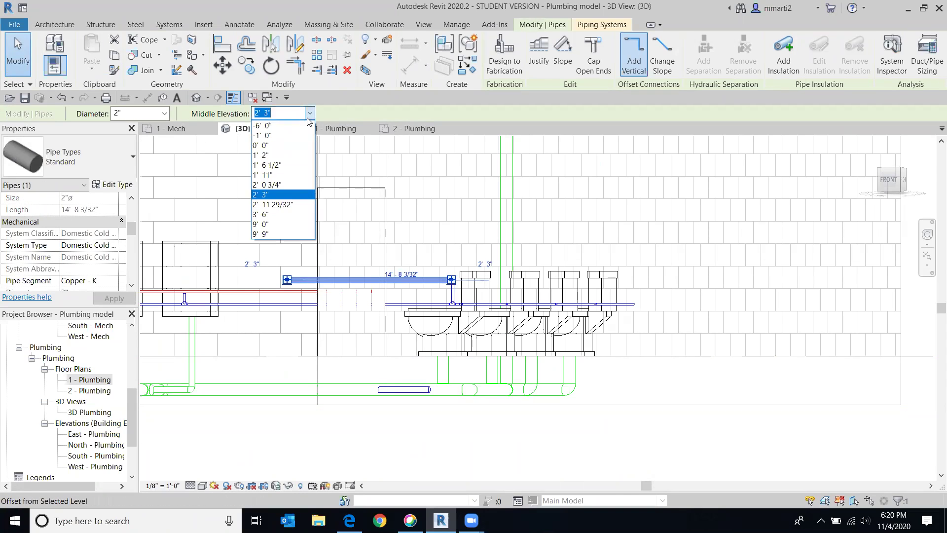
left_click(303, 152)
left_click(758, 492)
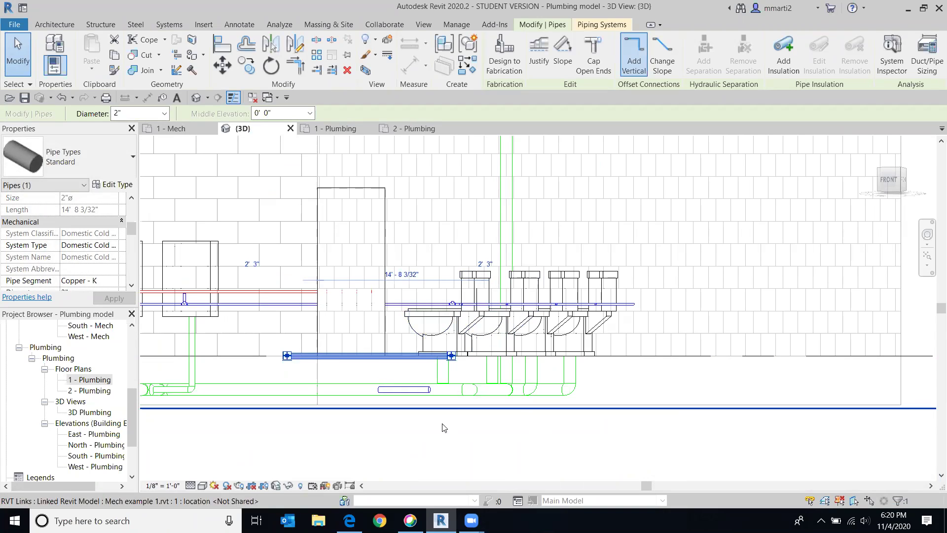
From the front in 3D, change the water heater's short cold water branch to 1/2" diameter at 0' 0" middle elevation.
left_click(890, 180)
scroll(537, 332, "up", 4)
middle_click_drag(539, 332, 533, 423)
scroll(531, 410, "down", 2)
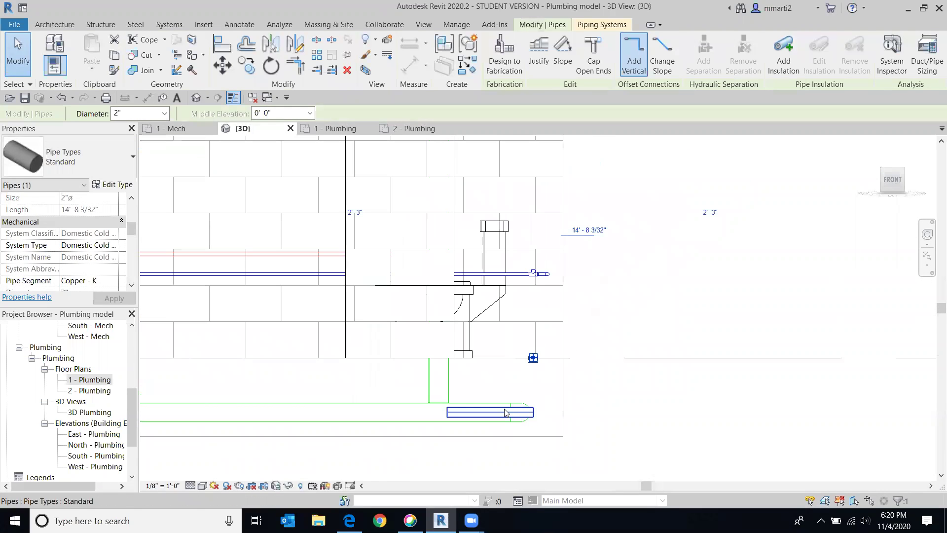
left_click(490, 415)
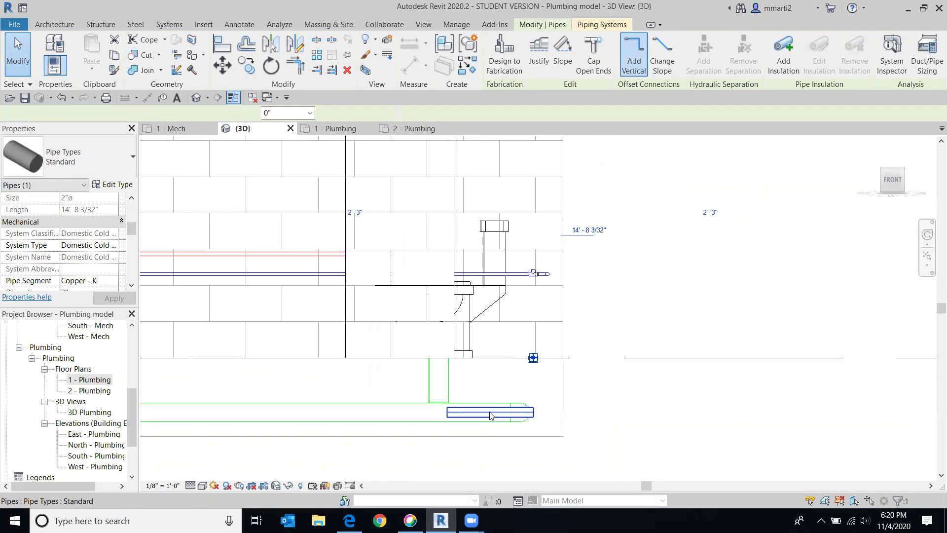
left_click(491, 416)
left_click(168, 115)
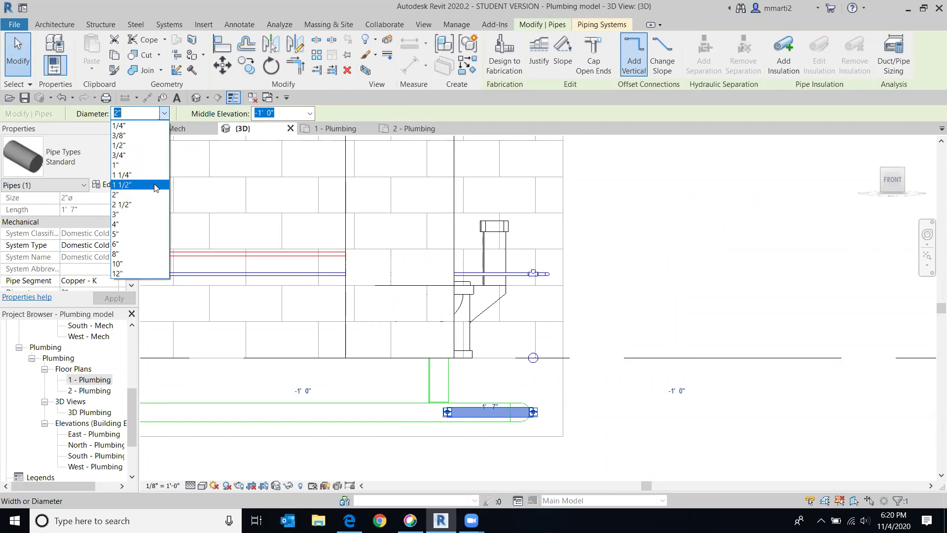
left_click(158, 146)
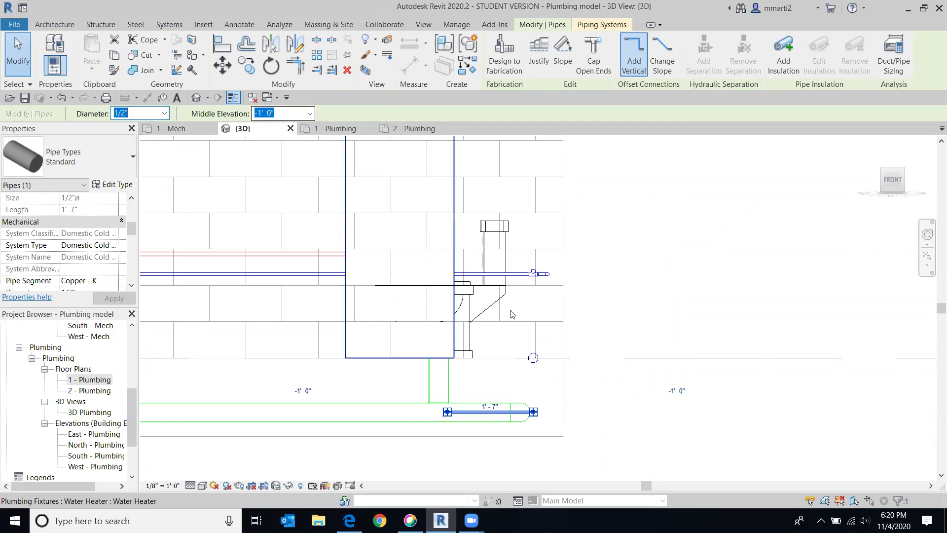
left_click(311, 114)
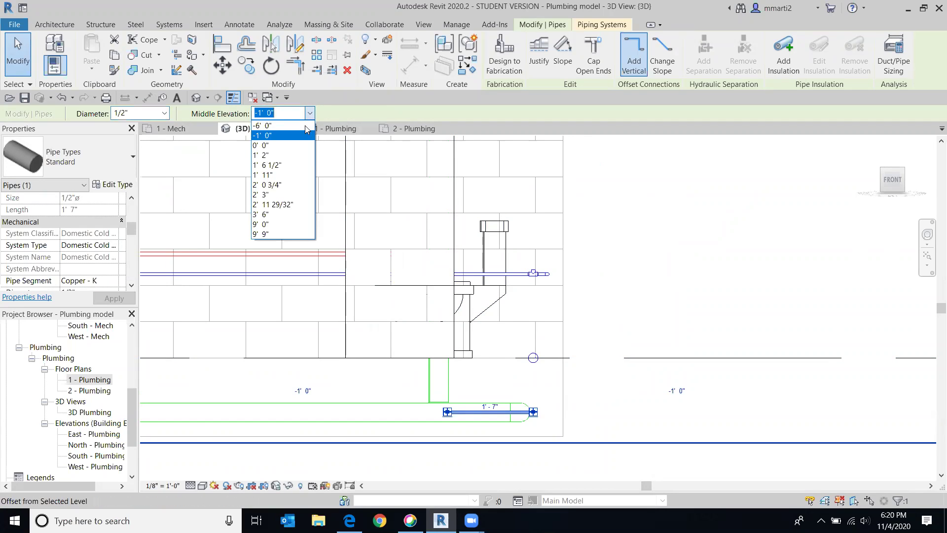
left_click(293, 151)
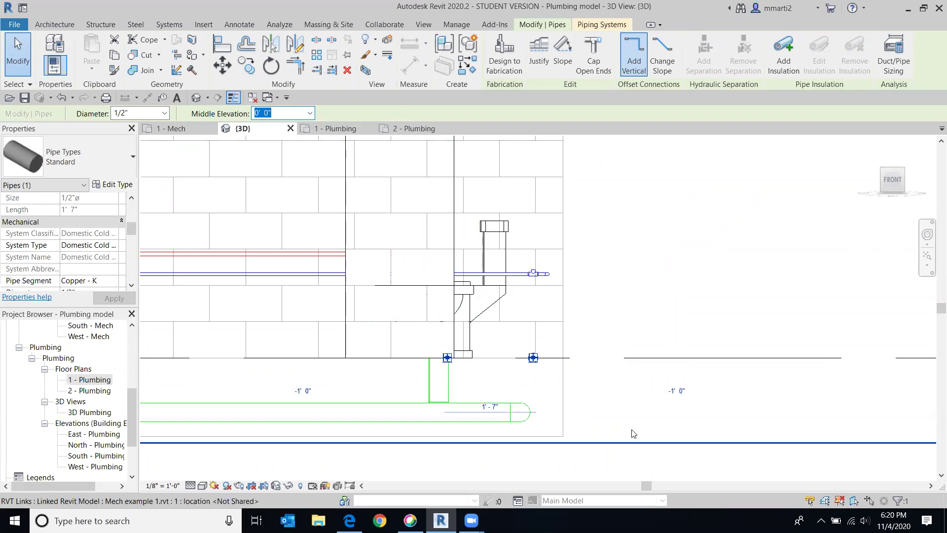
key("Escape")
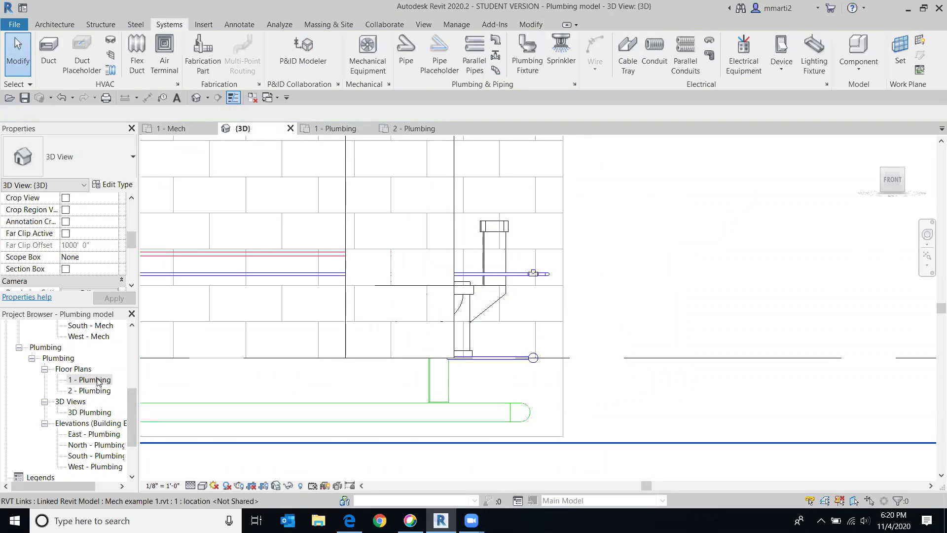
In the 1 - Plumbing plan, extend the water heater's cold water branch into the 2" supply pipe in the exterior wall.
double_click(97, 381)
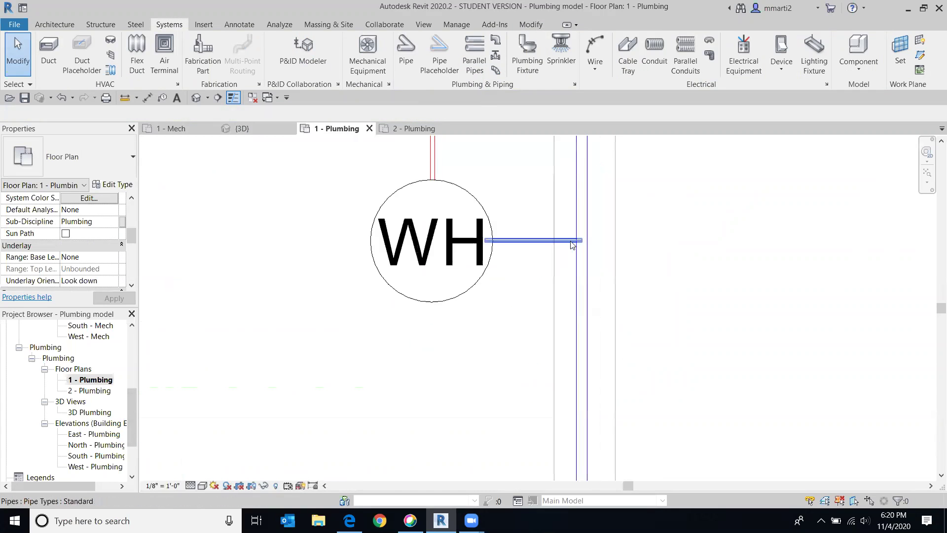
scroll(572, 245, "up", 4)
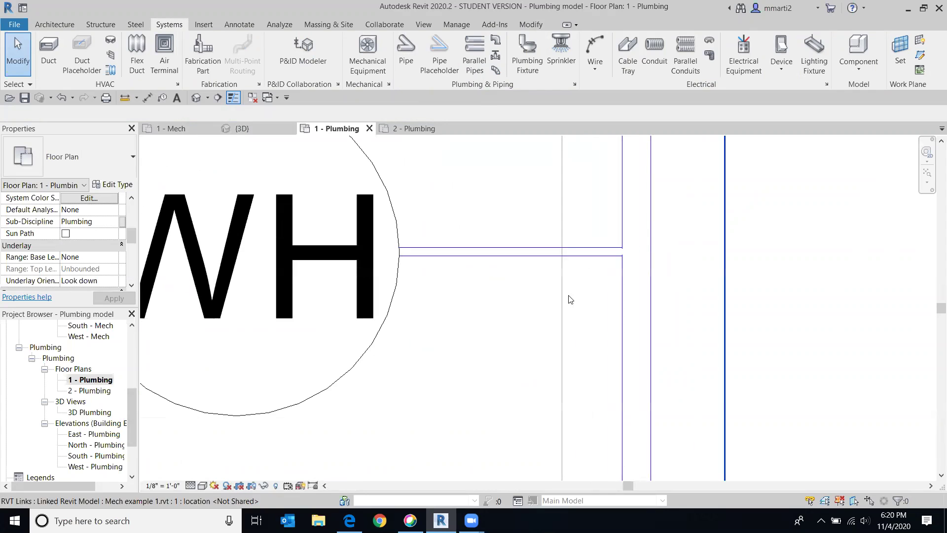
left_click(636, 252)
mouse_move(636, 252)
left_mouse_down()
mouse_move(602, 251)
mouse_move(636, 253)
left_mouse_up()
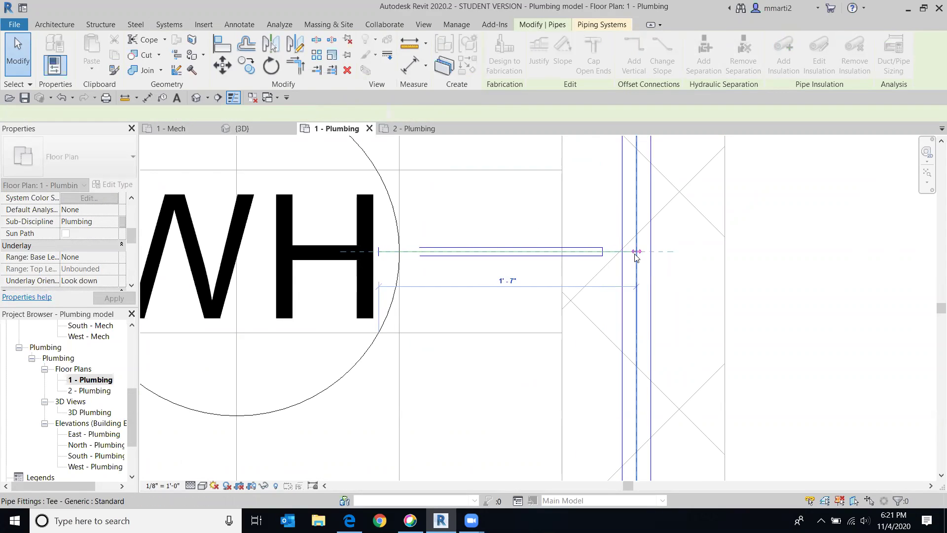
left_click(857, 327)
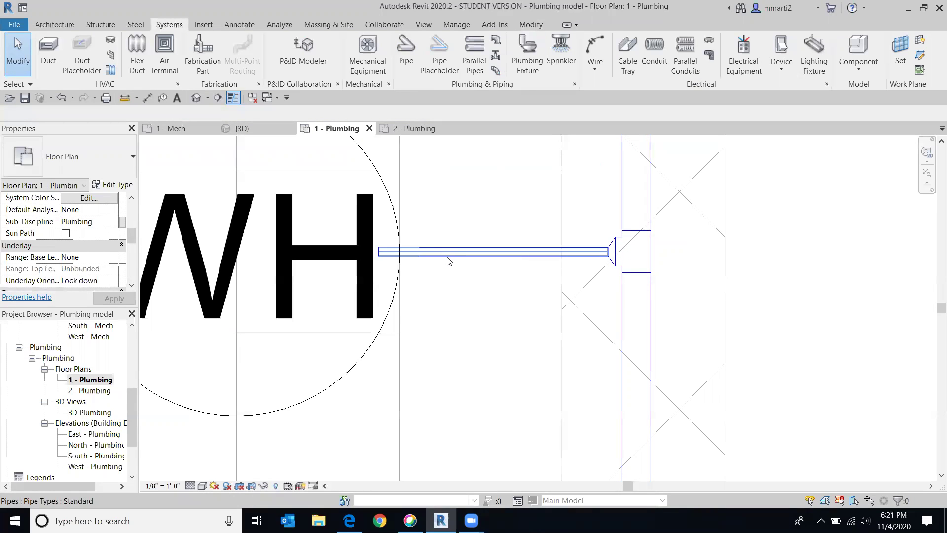
left_click(400, 251)
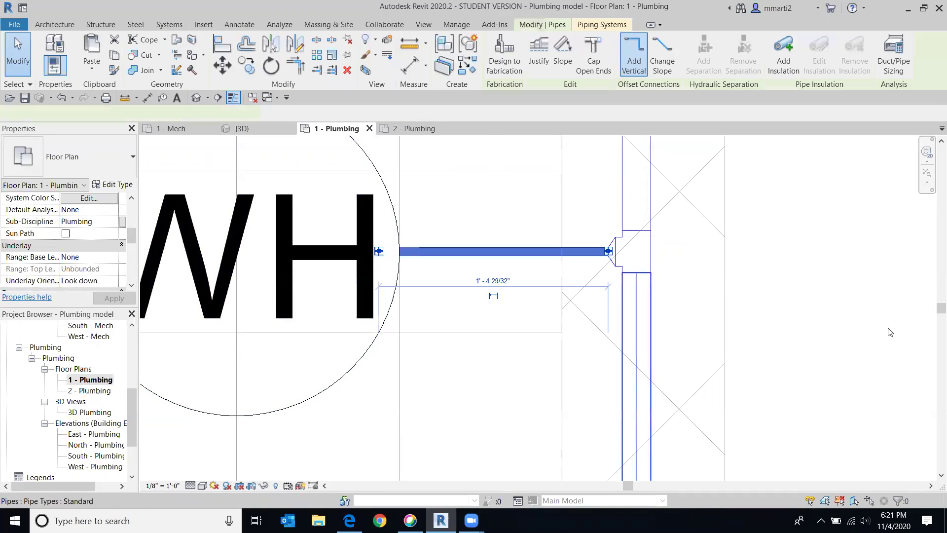
left_click(877, 308)
Delete the tee where the 2" supply meets the branch piping, its transition on the elbow side, and the horizontal cold water pipe.
scroll(750, 291, "down", 3)
middle_click_drag(749, 290, 730, 340)
scroll(648, 201, "up", 2)
scroll(648, 200, "up", 4)
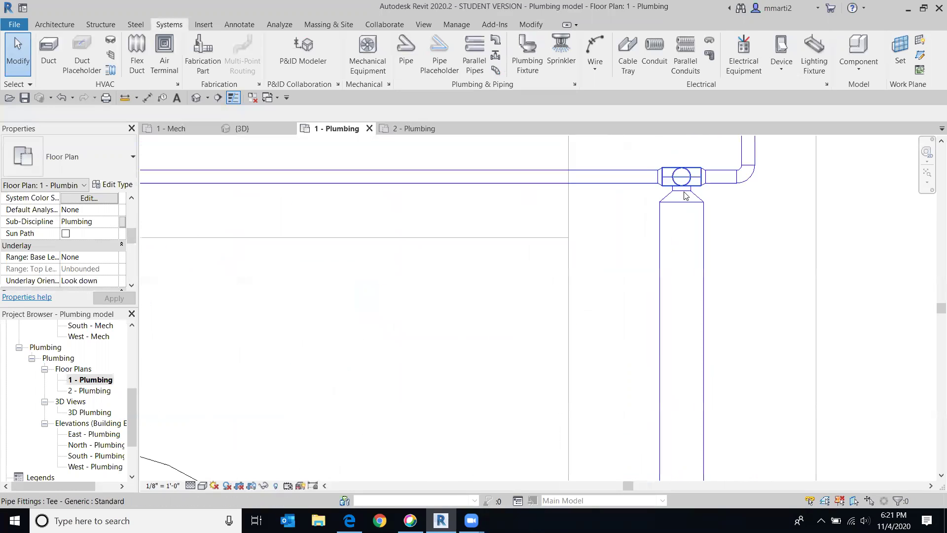
left_click(684, 212)
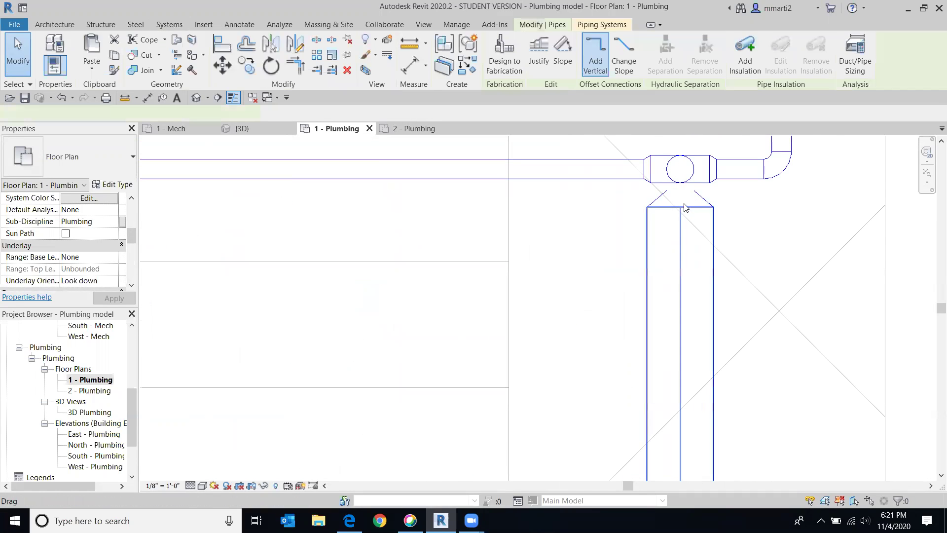
left_click(684, 185)
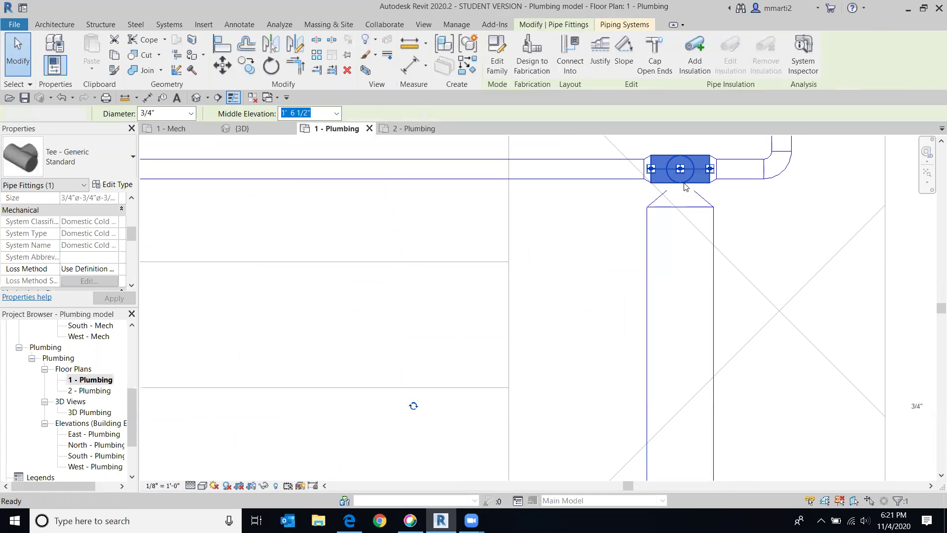
key("Escape")
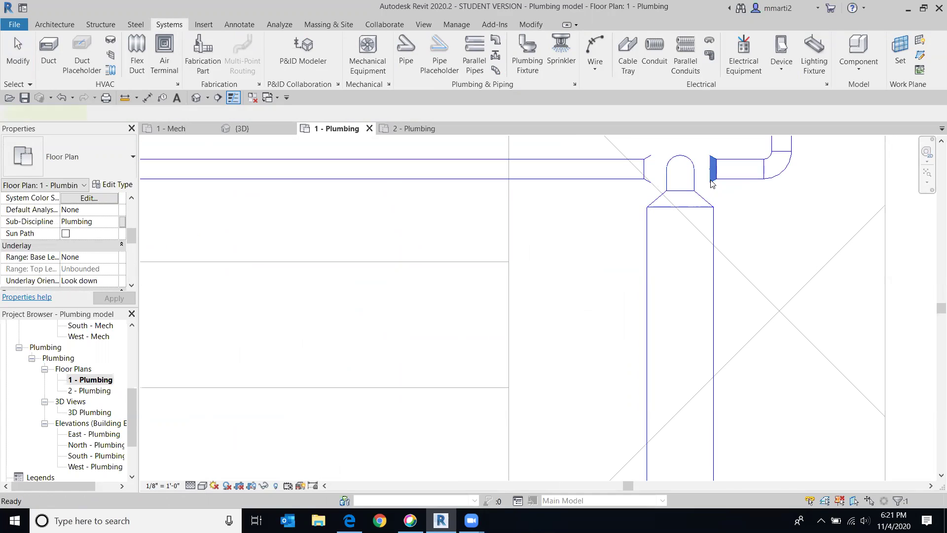
key("Escape")
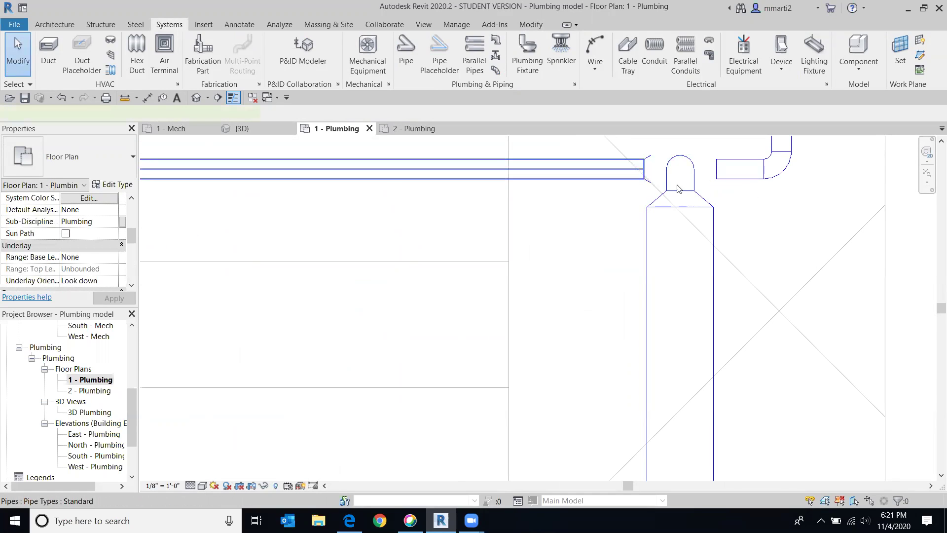
left_click(641, 170)
key("Delete")
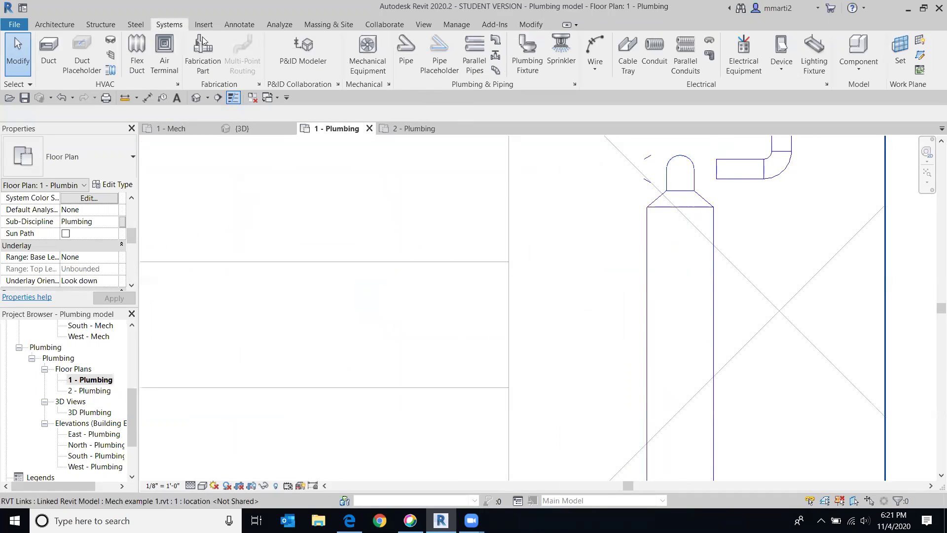
Delete the elbow left at the end of the 2" cold water supply pipe.
scroll(766, 295, "down", 3)
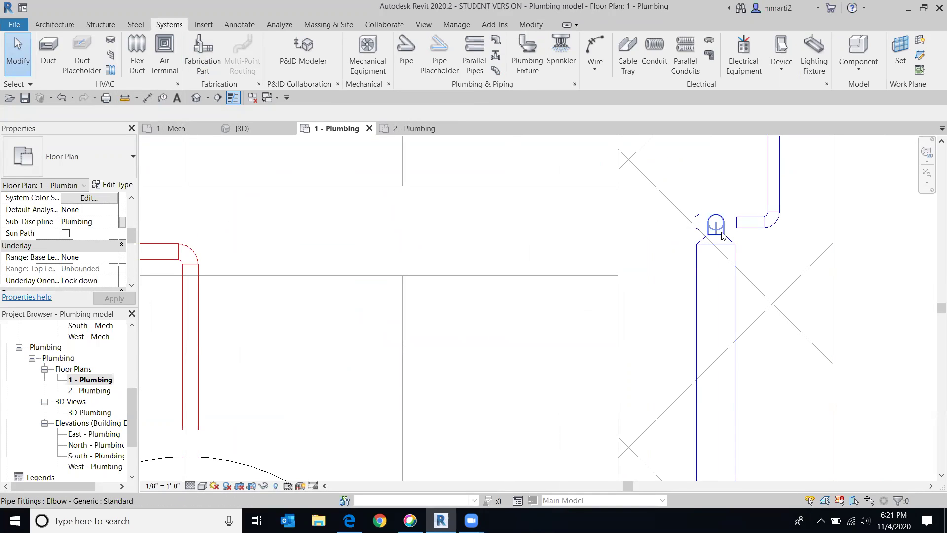
left_click(726, 240)
key("Delete")
left_click(726, 248)
key("Delete")
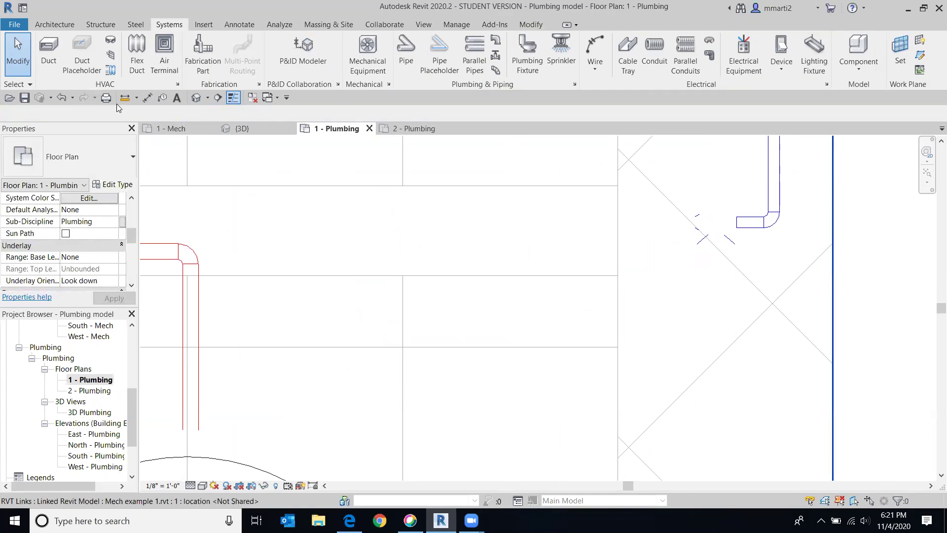
left_click(57, 97)
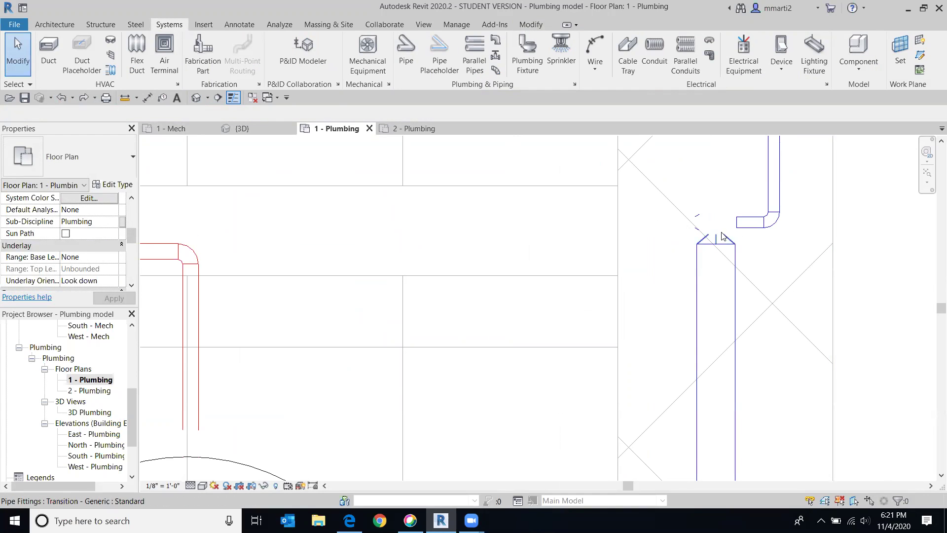
Delete the two leftover transitions beside the open end of the 2" supply pipe.
left_click(704, 222)
key("Delete")
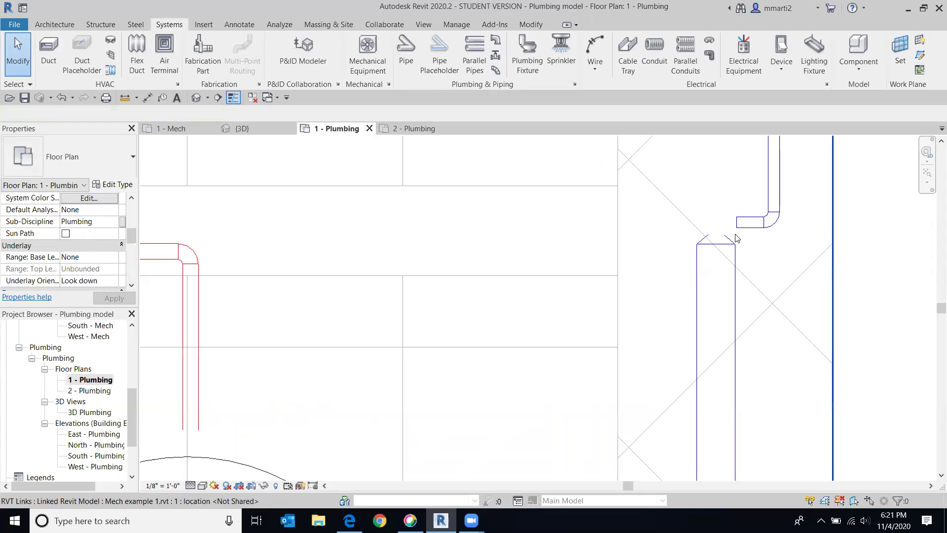
left_click(728, 240)
key("Delete")
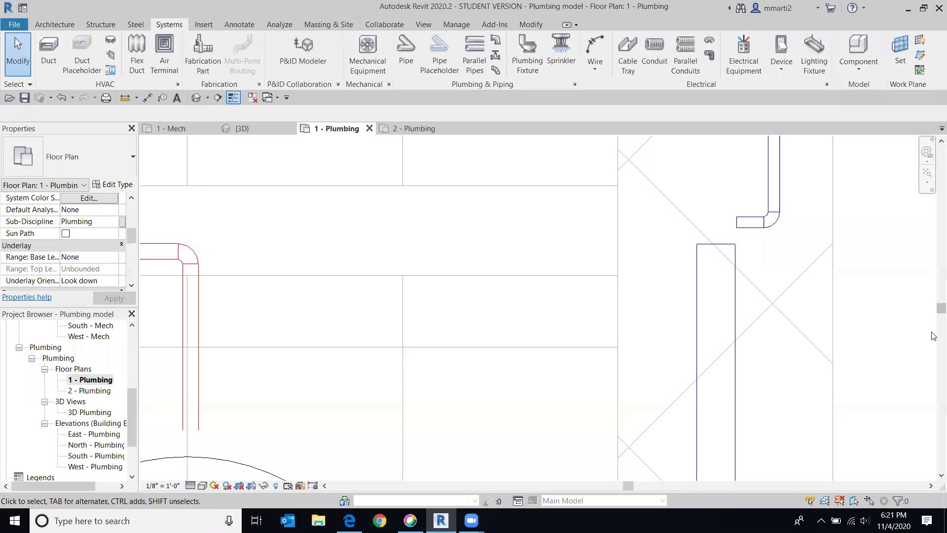
scroll(928, 320, "down", 4)
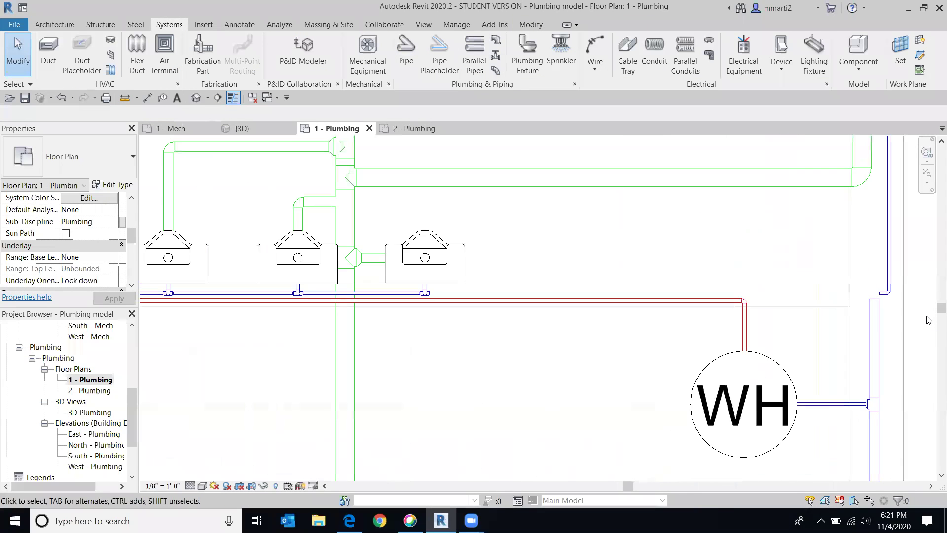
scroll(926, 315, "up", 3)
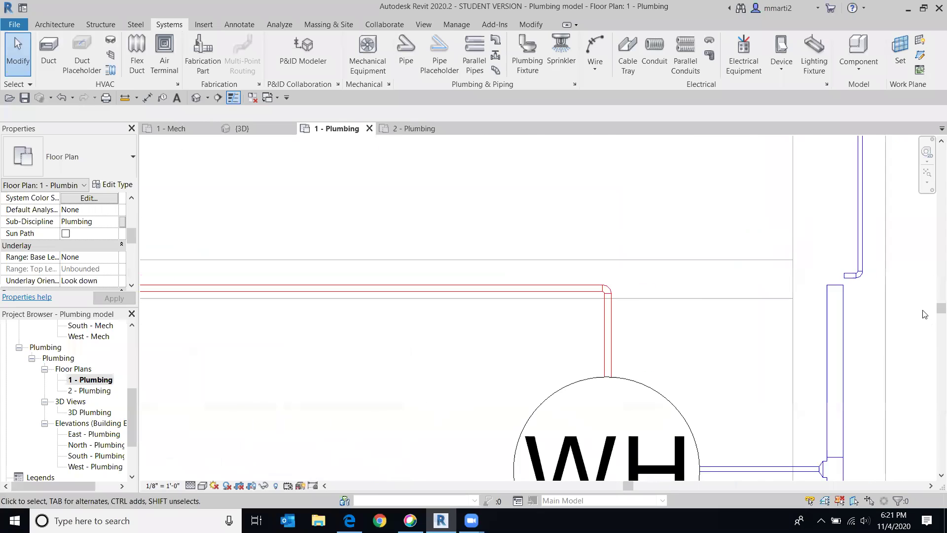
left_click(844, 283)
left_click(846, 276)
left_click(434, 261)
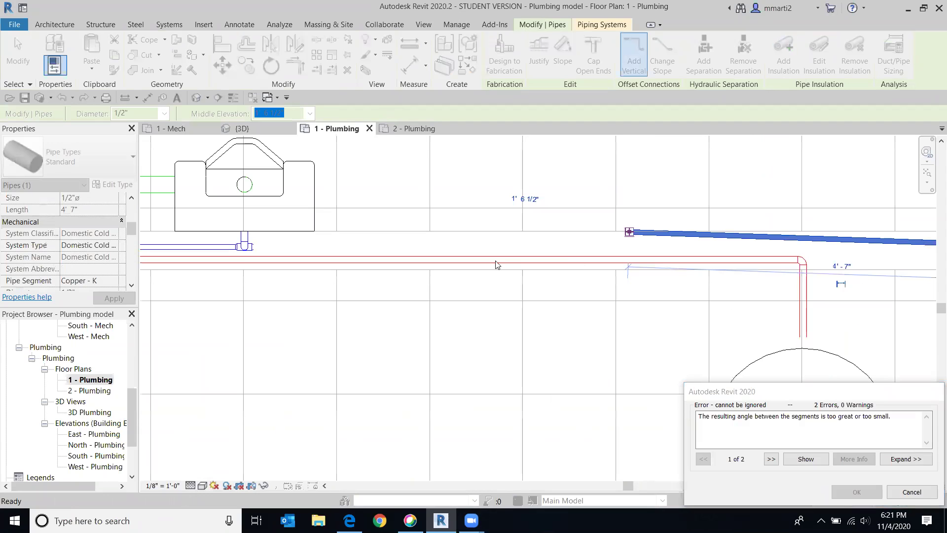
left_click(911, 491)
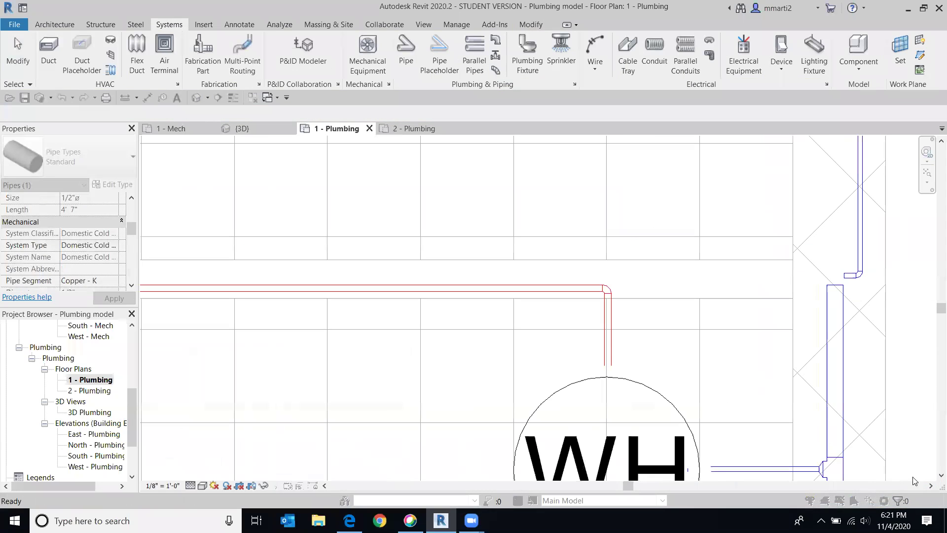
Extend the short 1/2" cold water stub from the exterior wall to the nearest fixture's cold water line, at 1' 6 1/2" middle elevation.
left_click(844, 276)
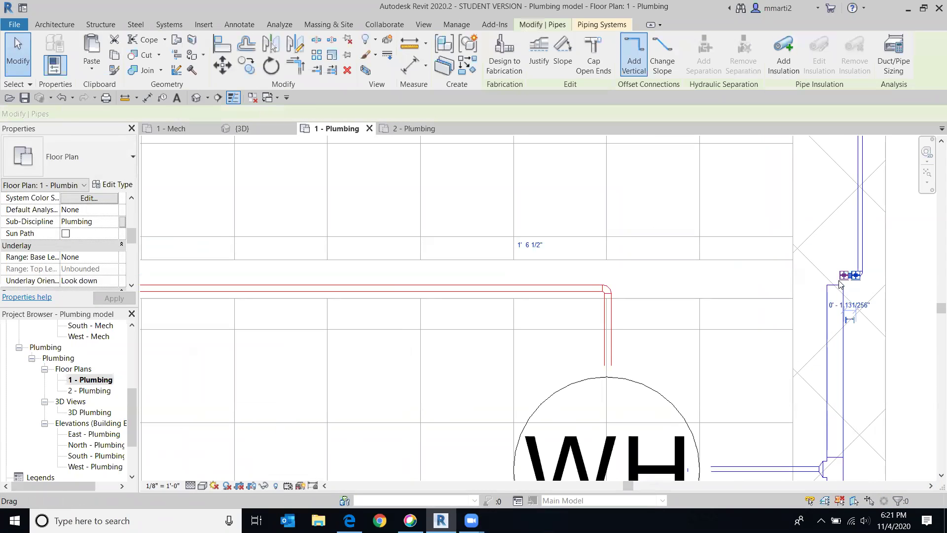
scroll(841, 277, "down", 2)
left_click_drag(841, 277, 248, 276)
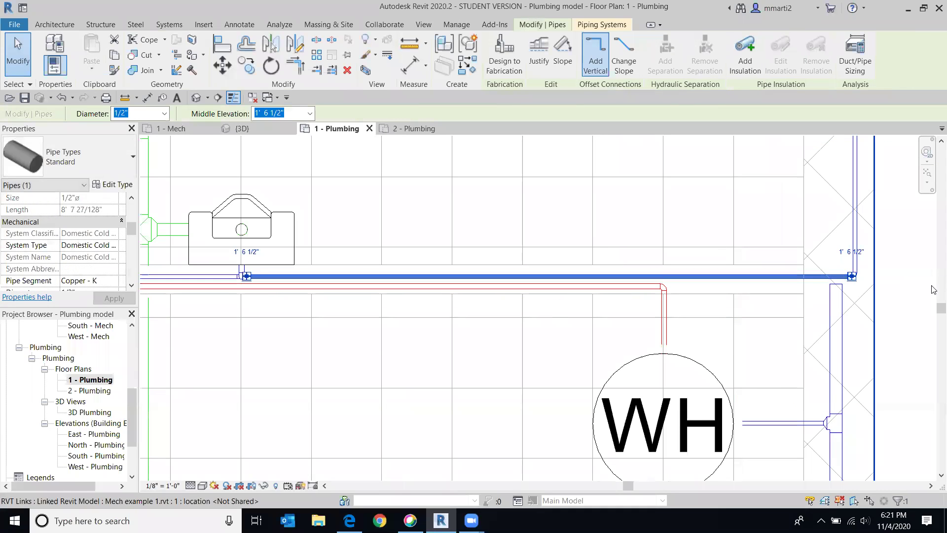
left_click(900, 274)
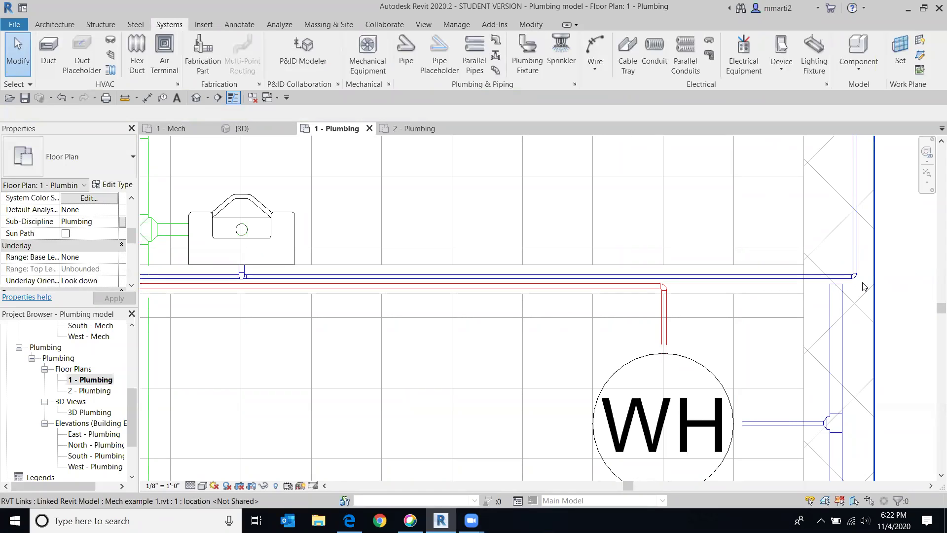
Set the diameter of the supply pipe segment between the water heater tee and the horizontal 1/2" cold water line to 1".
scroll(899, 274, "up", 5)
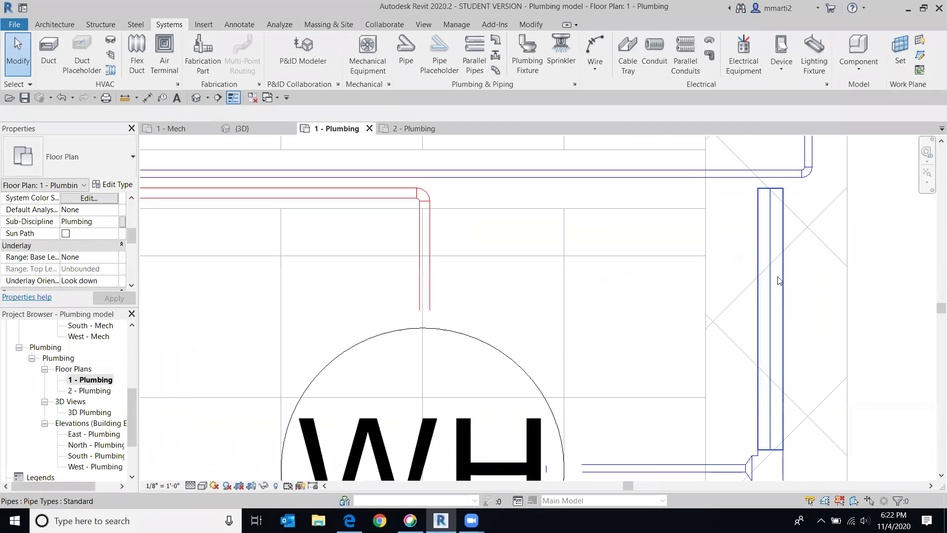
left_click(778, 280)
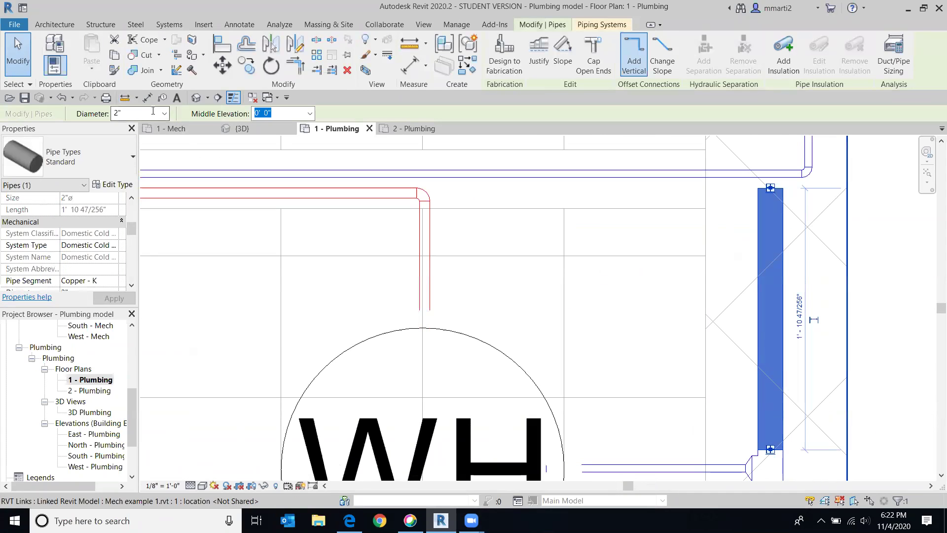
left_click(292, 174)
left_click(867, 277)
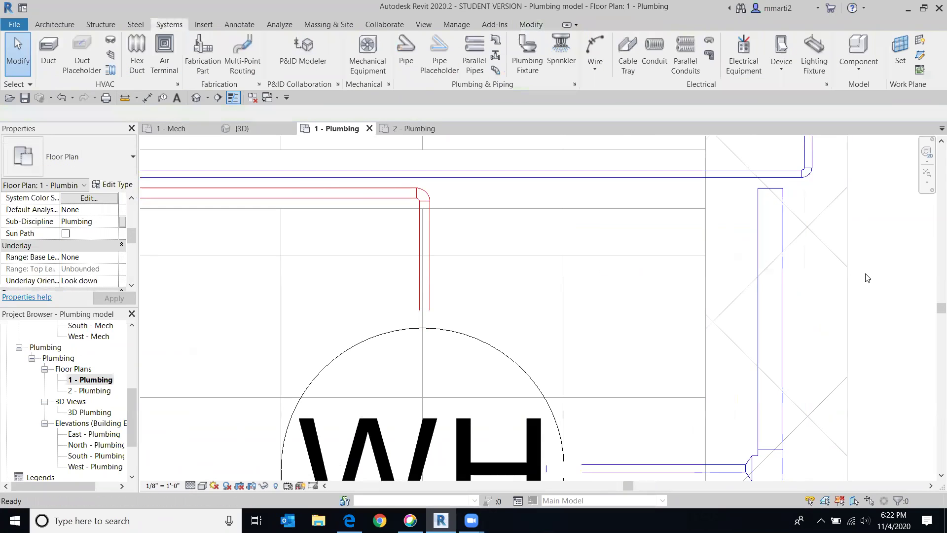
left_click(738, 173)
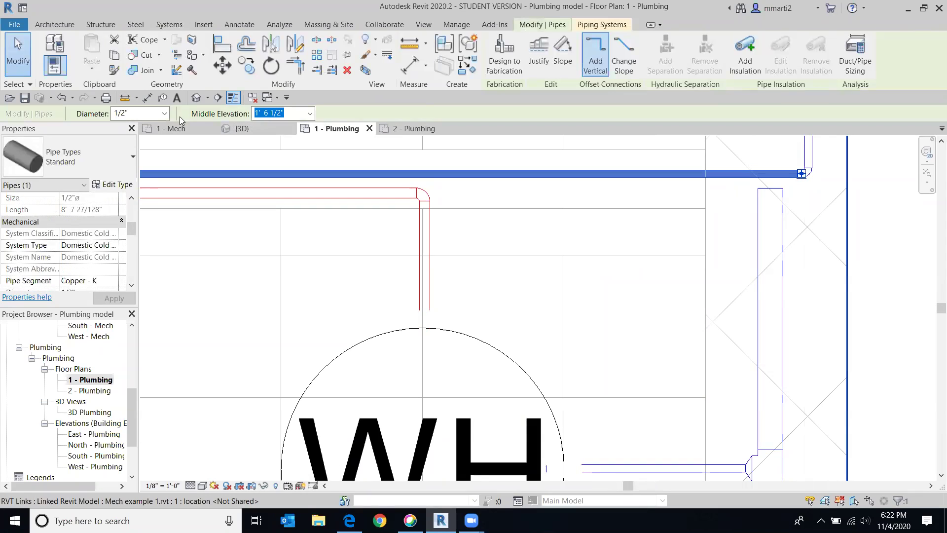
left_click(796, 268)
left_click(770, 267)
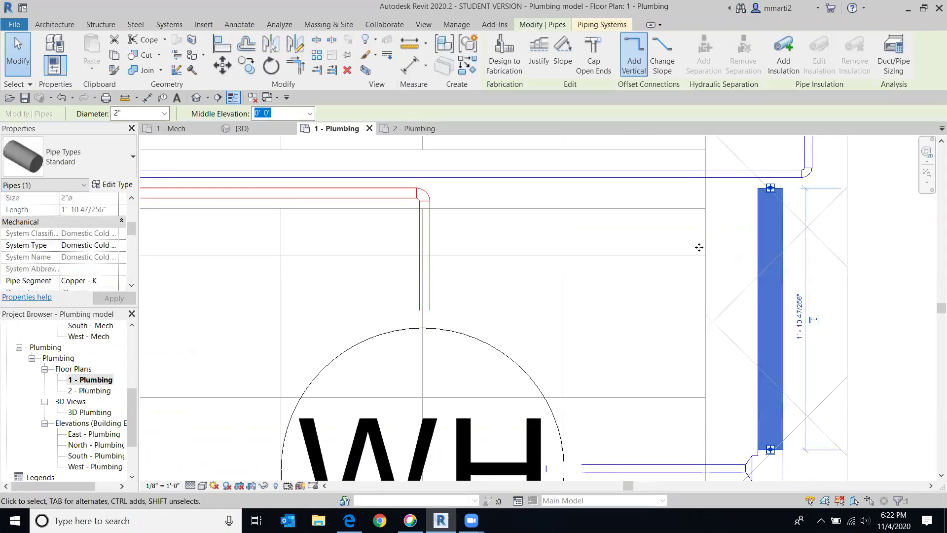
left_click(164, 113)
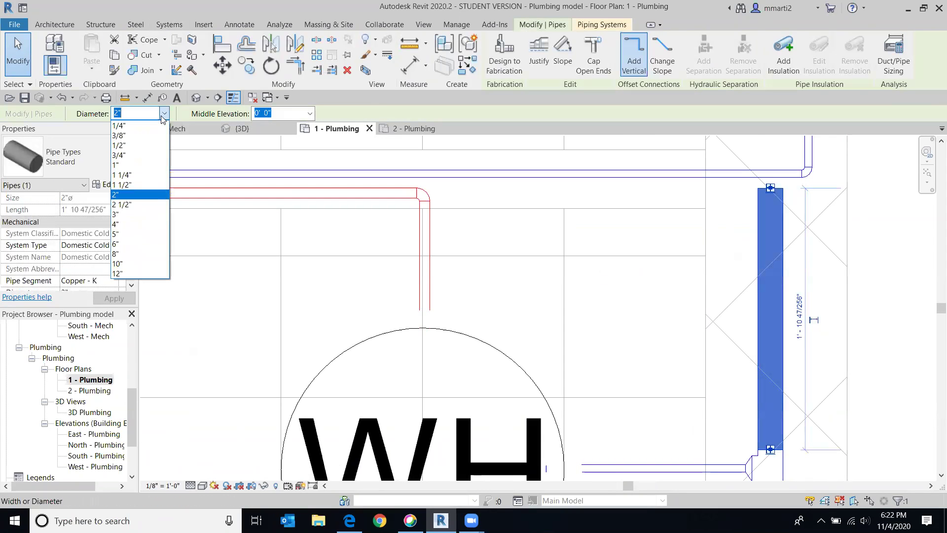
left_click(152, 167)
Extend the open end of the 1" supply pipe to connect with the horizontal 1/2" cold water line.
scroll(775, 208, "up", 3)
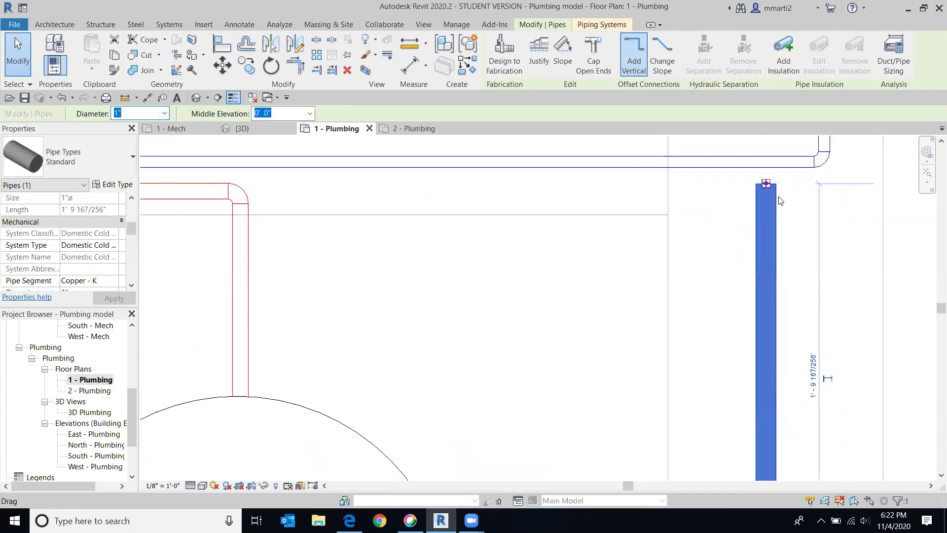
left_click_drag(762, 180, 760, 158)
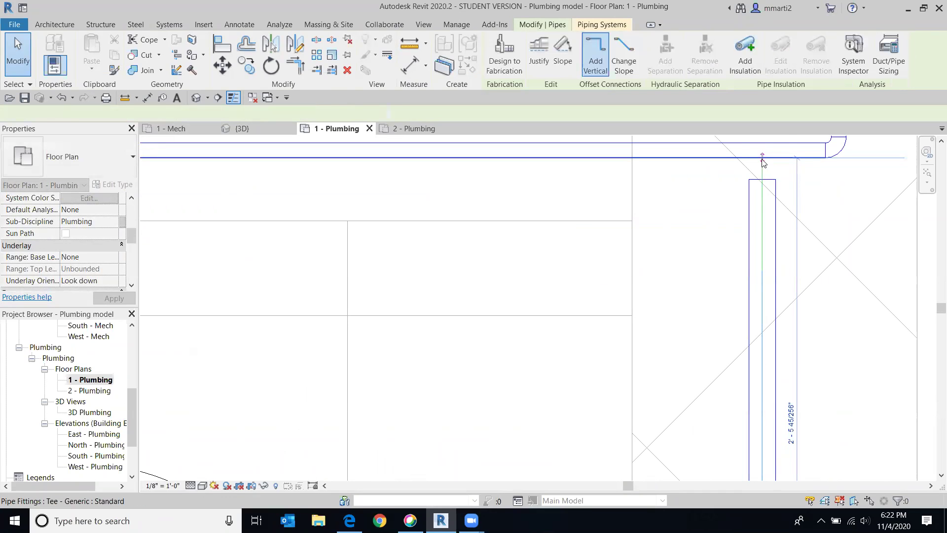
left_click(934, 373)
Examine the cold water connections along the exterior wall and around the water heater in the plan.
scroll(887, 370, "down", 3)
scroll(786, 327, "up", 2)
scroll(720, 274, "down", 1)
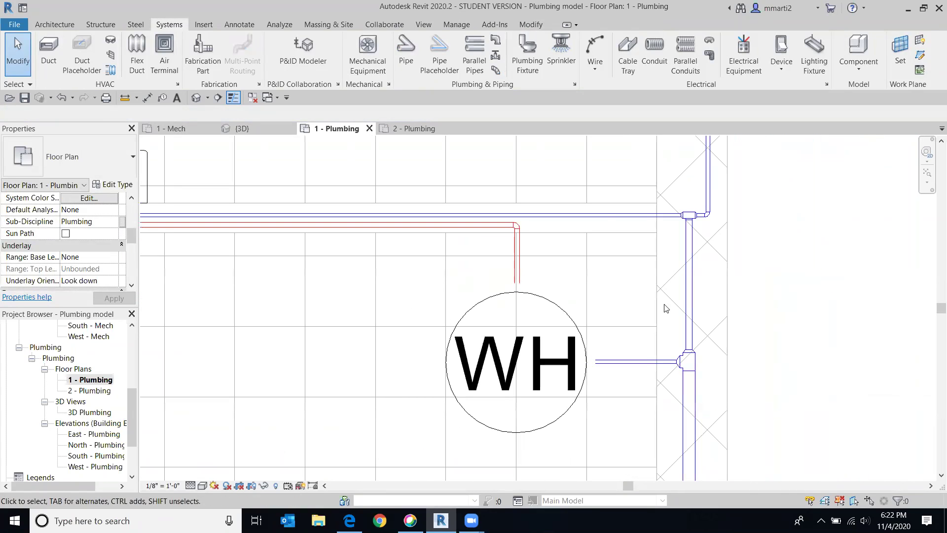
scroll(804, 243, "down", 1)
scroll(765, 357, "up", 1)
scroll(744, 268, "down", 2)
scroll(723, 220, "up", 4)
scroll(722, 220, "down", 1)
scroll(679, 412, "up", 1)
scroll(710, 311, "down", 1)
scroll(726, 325, "up", 1)
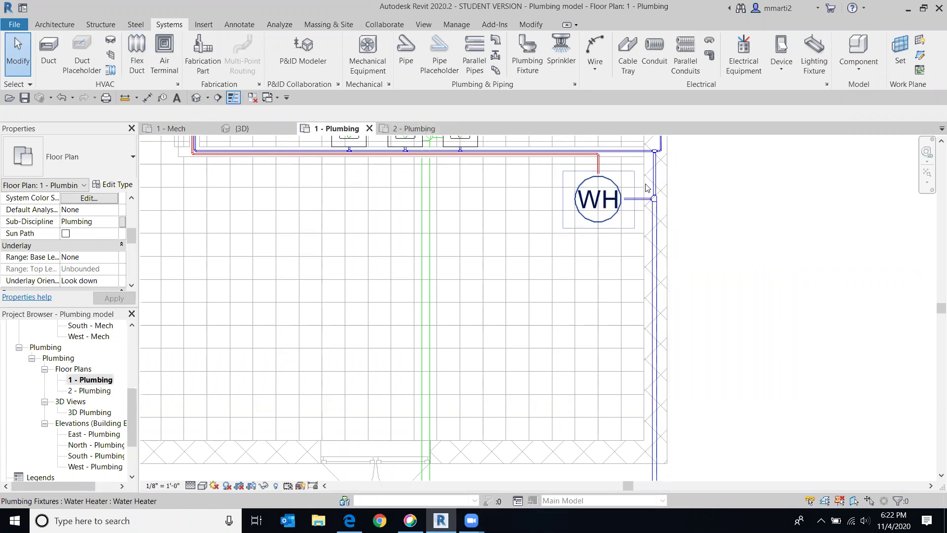
scroll(661, 154, "up", 2)
scroll(661, 155, "up", 5)
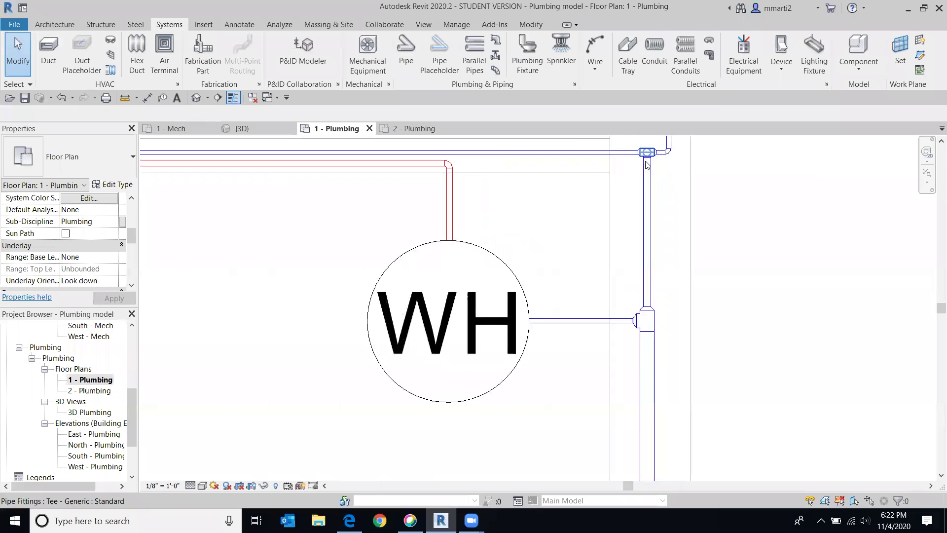
middle_click_drag(638, 167, 613, 247)
scroll(613, 247, "down", 2)
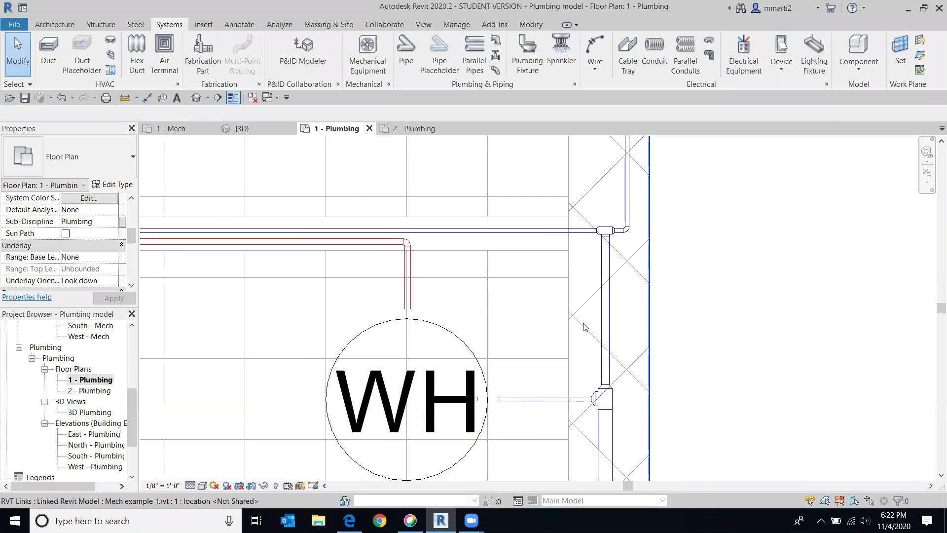
Examine the finished restroom piping, from the water heater connections along the urinals and lavatories to the whole fixture layout.
scroll(523, 227, "down", 1)
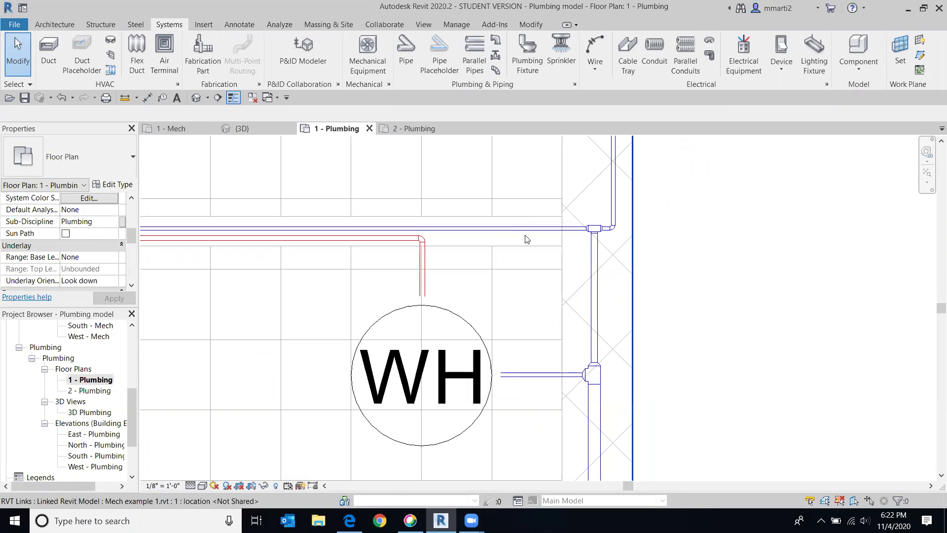
scroll(780, 268, "down", 1)
middle_click_drag(780, 268, 822, 463)
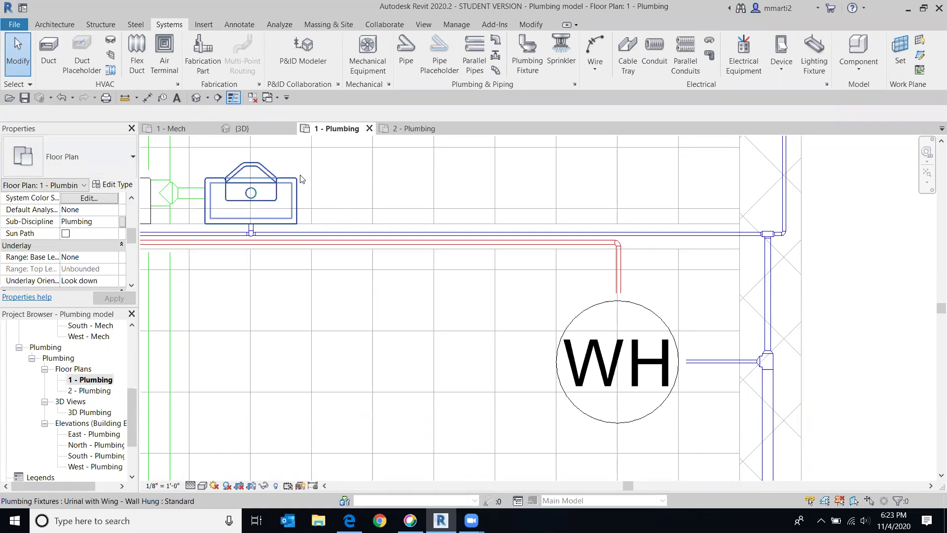
scroll(366, 175, "down", 1)
middle_click_drag(380, 181, 418, 190)
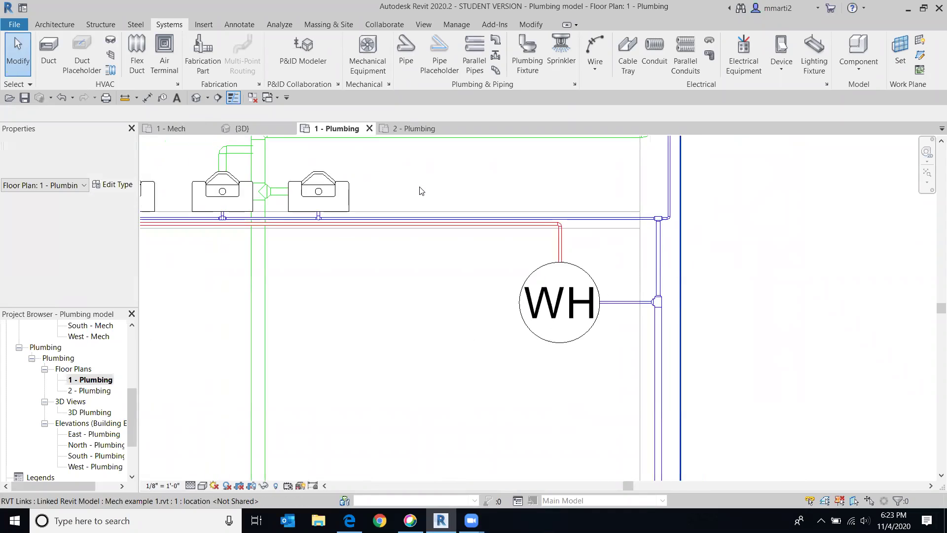
scroll(418, 190, "down", 2)
middle_click_drag(475, 207, 537, 314)
scroll(567, 240, "down", 3)
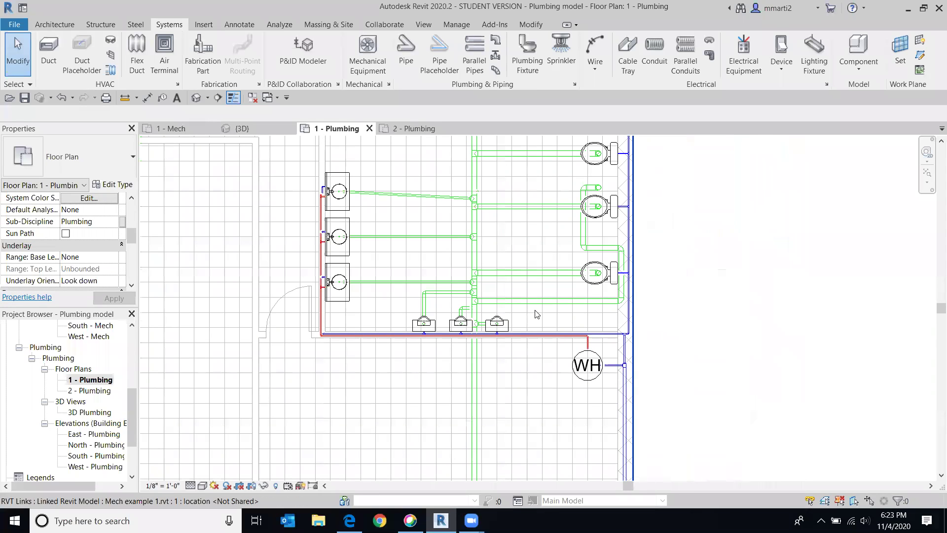
scroll(519, 248, "down", 6)
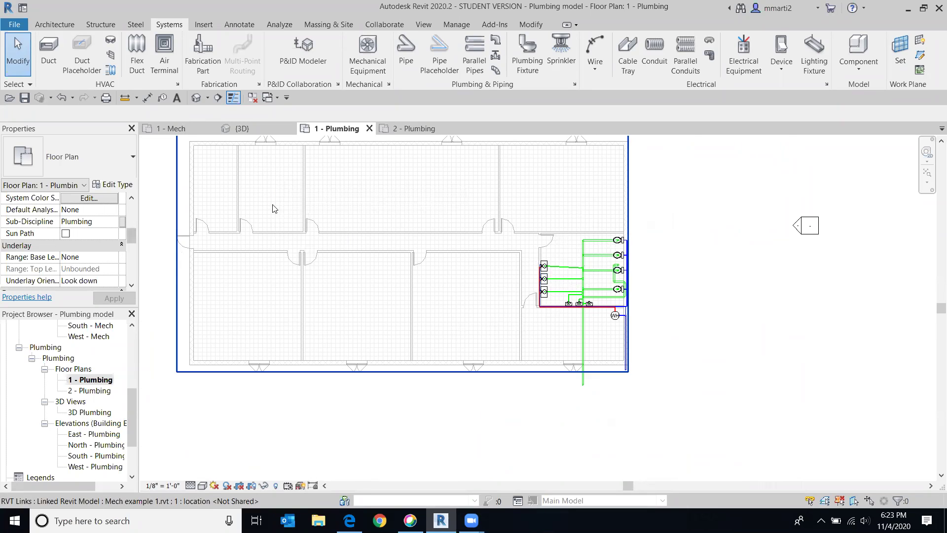
Set the first-floor plumbing plan's detail level to Fine for work in the northwest rooms.
middle_click_drag(275, 210, 421, 271)
scroll(416, 265, "up", 3)
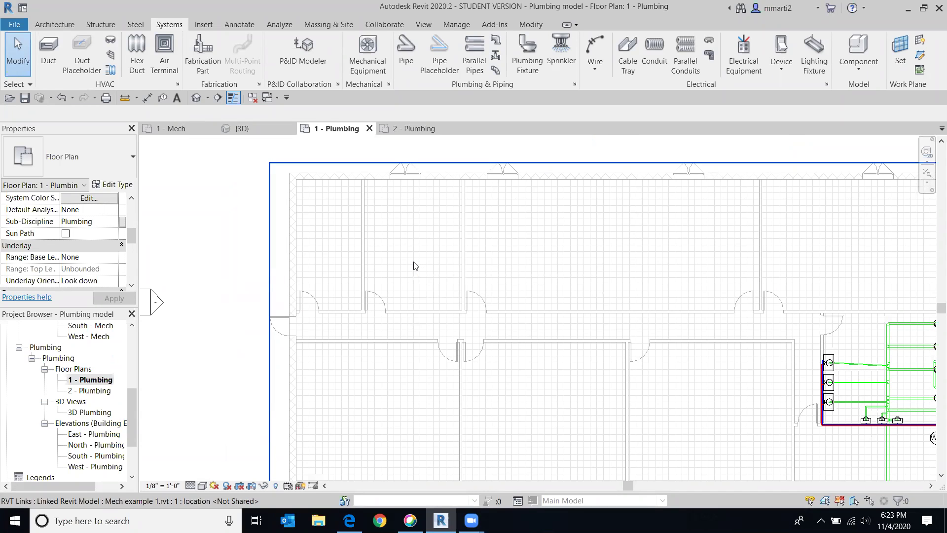
scroll(413, 267, "down", 2)
scroll(384, 279, "up", 5)
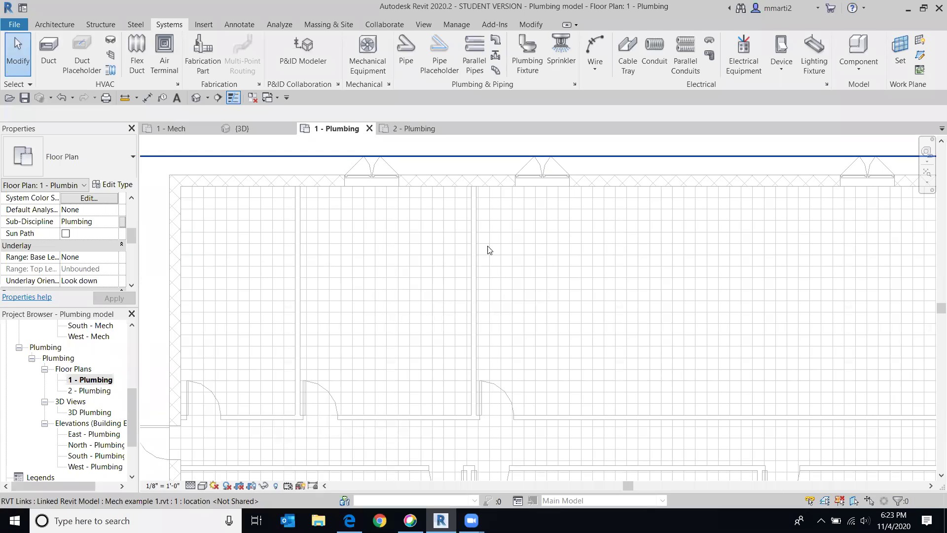
left_click(190, 485)
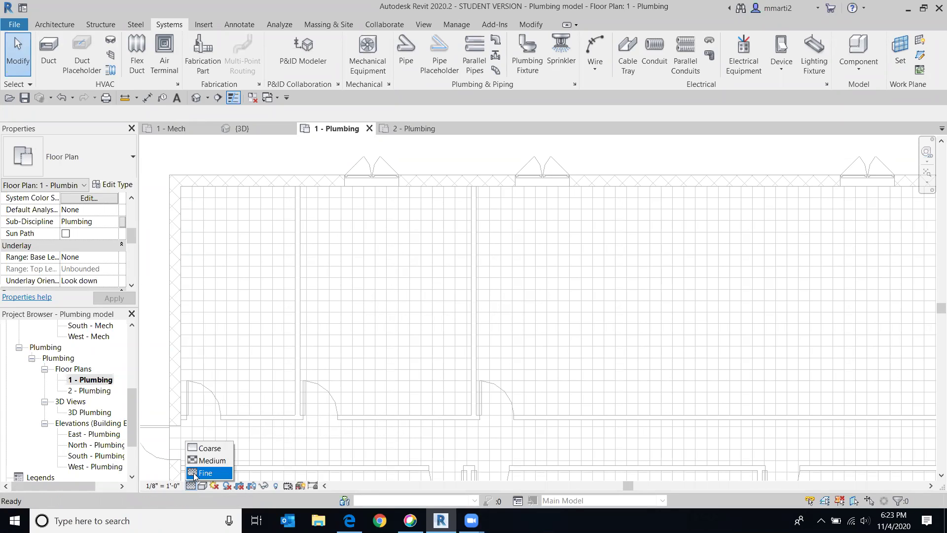
left_click(205, 473)
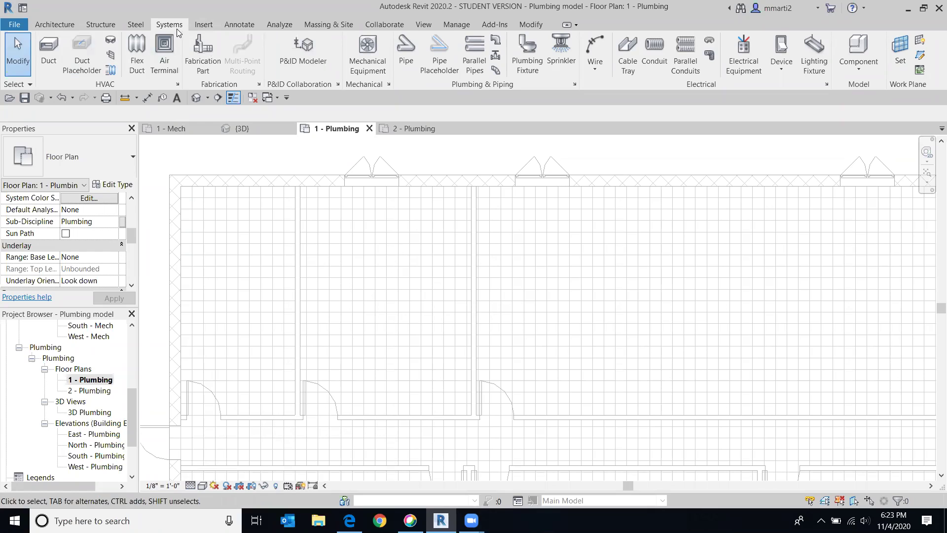
Place three Water Closet - Flush Tank fixtures, type Public - Flushing Greater than 1.6 gpf, along the east wall of the second northwest room.
left_click(526, 68)
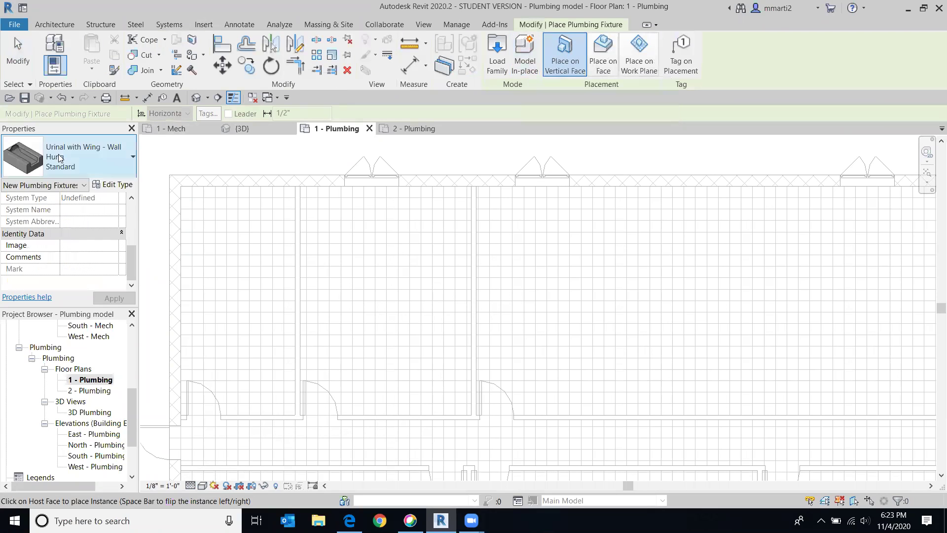
left_click(133, 158)
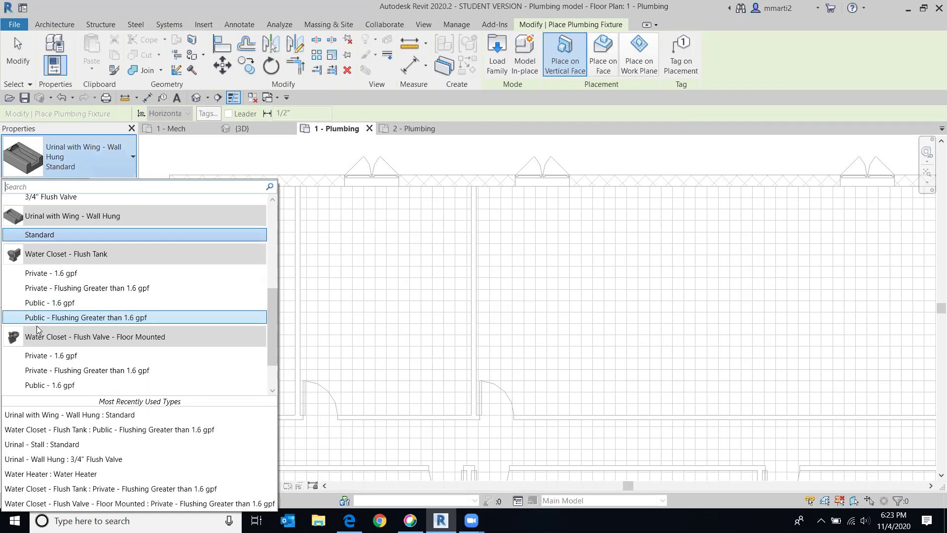
left_click(127, 318)
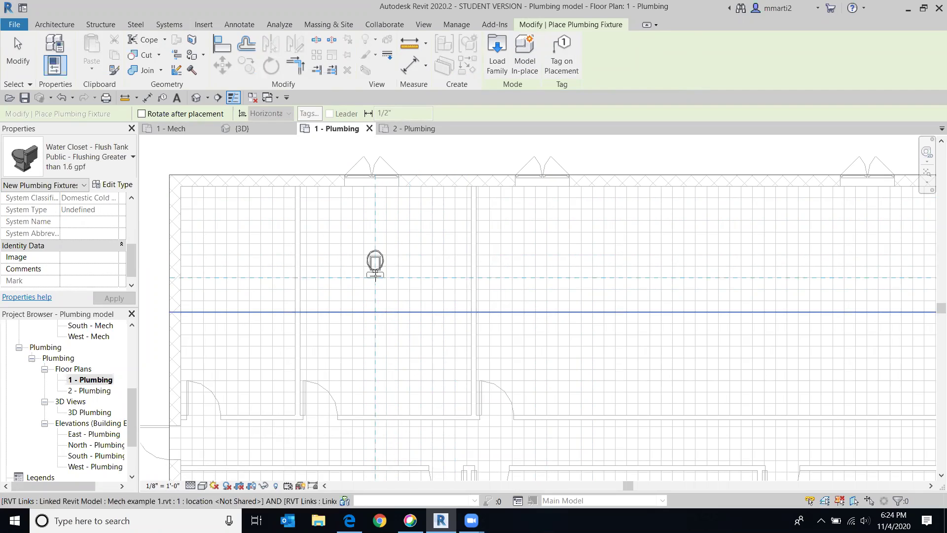
left_click(468, 222)
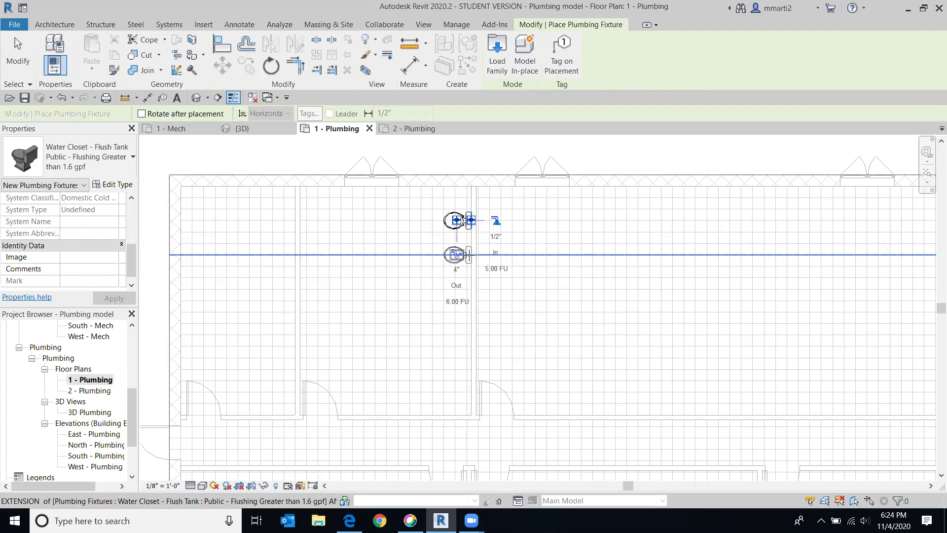
left_click(468, 256)
left_click(469, 290)
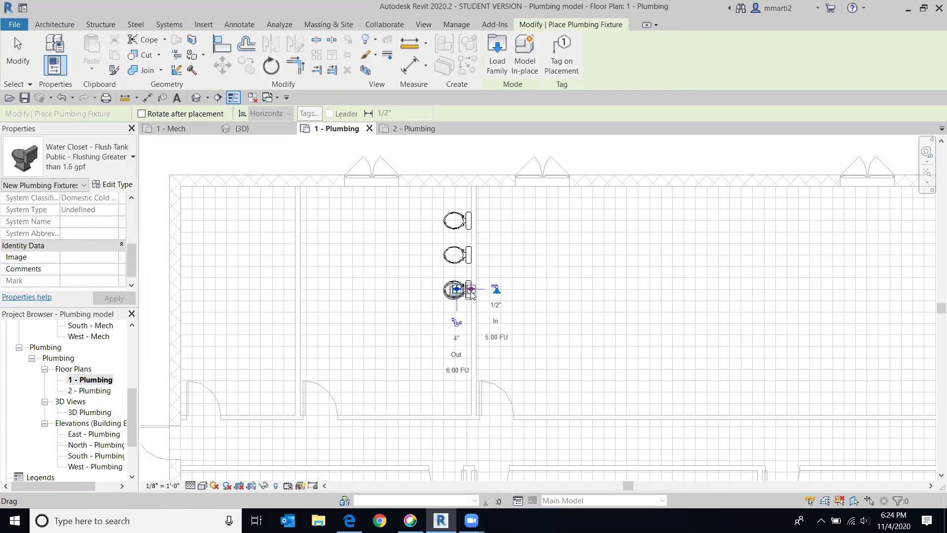
left_click(18, 65)
left_click(17, 64)
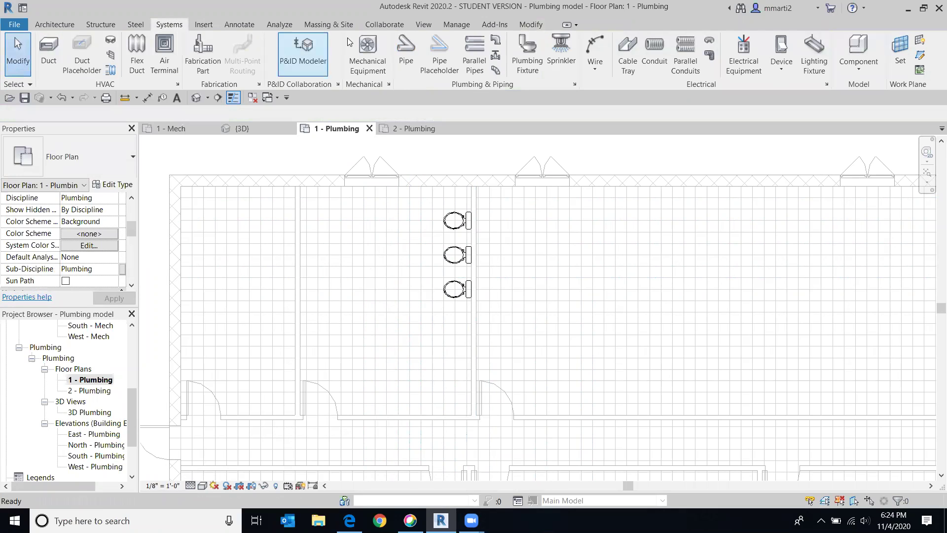
Place three Lavatory - Vanity fixtures, type 30"x18" - Public, along the west wall opposite the water closets.
left_click(524, 73)
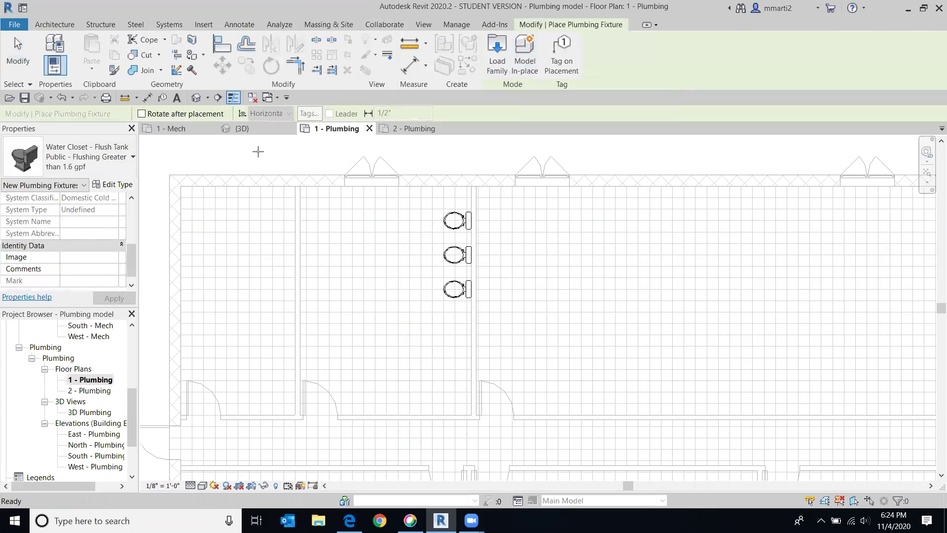
left_click(132, 158)
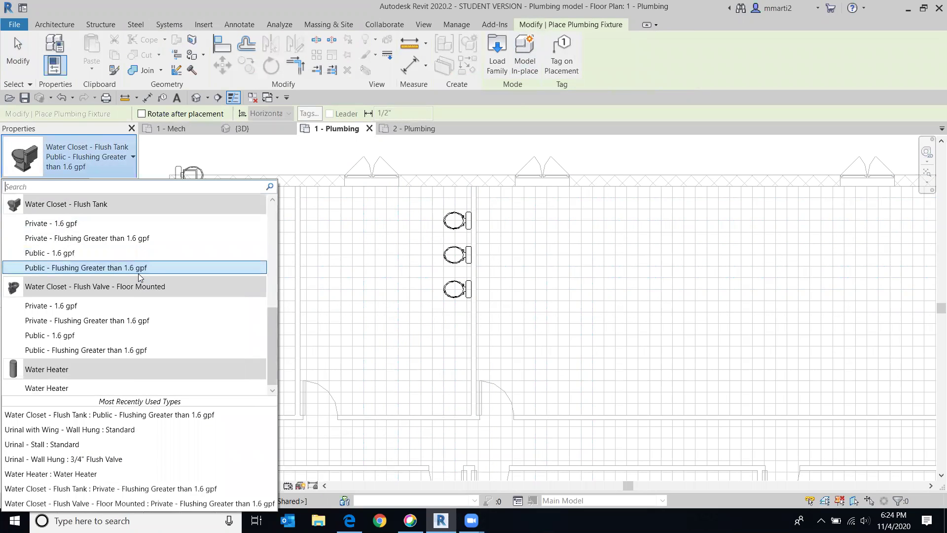
scroll(138, 274, "up", 3)
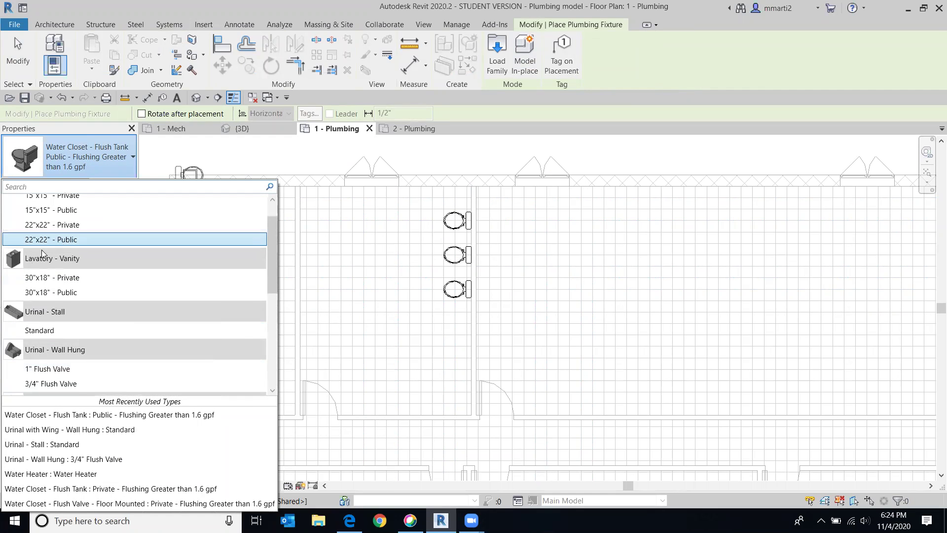
mouse_move(63, 297)
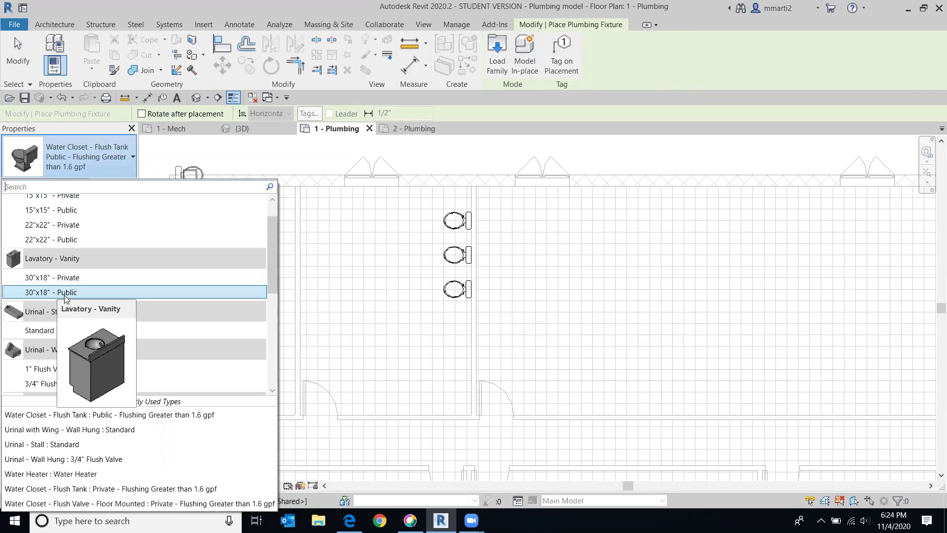
left_click(47, 293)
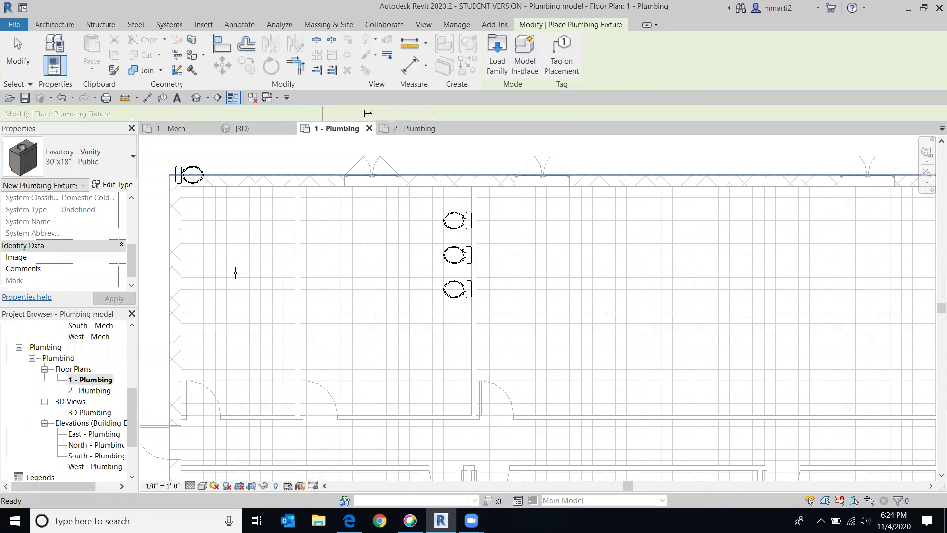
left_click(303, 221)
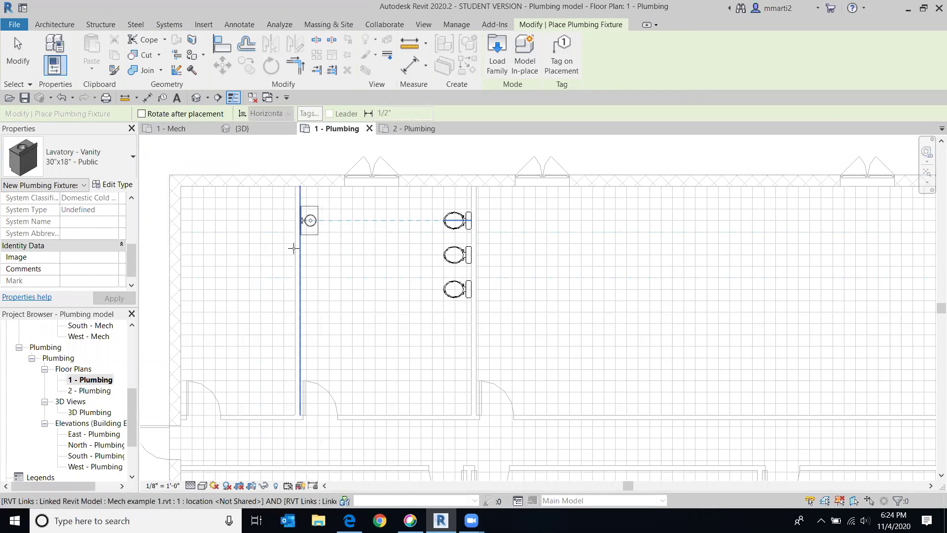
left_click(303, 294)
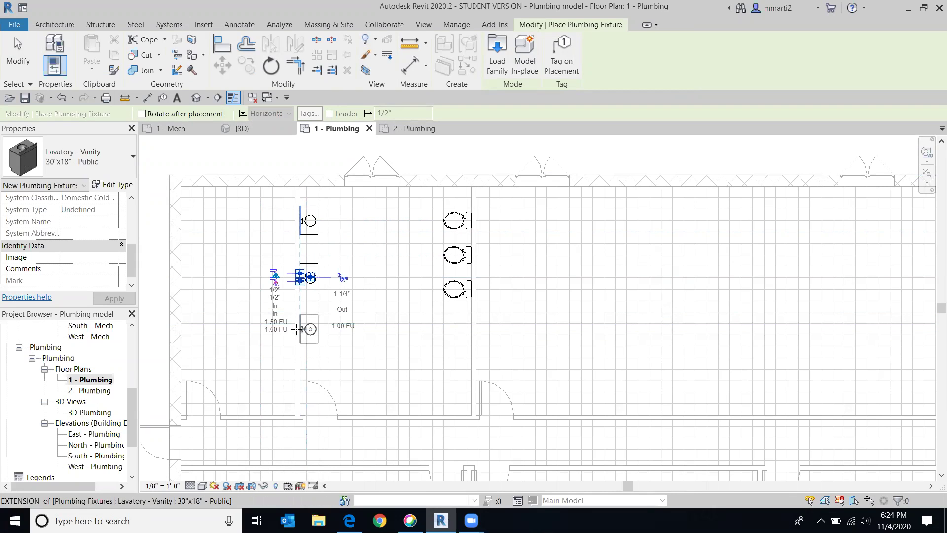
left_click(297, 329)
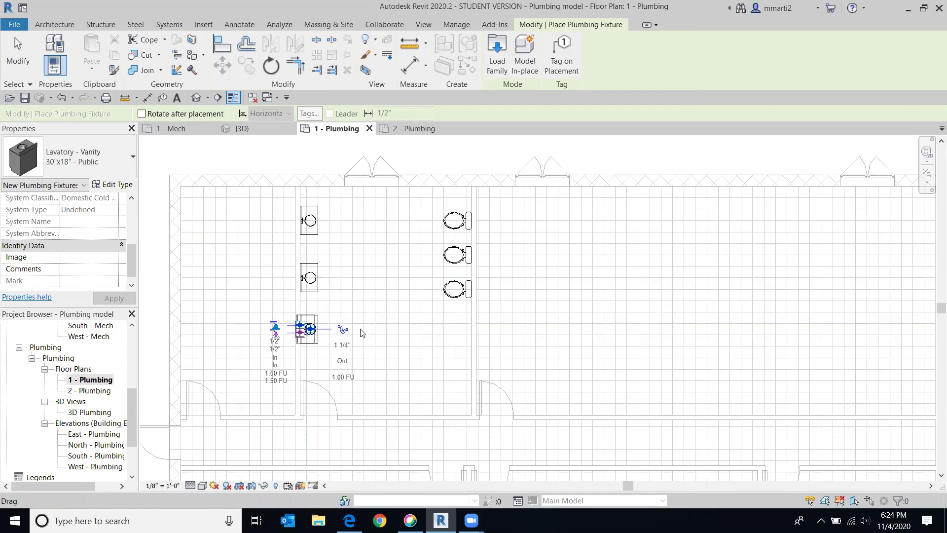
left_click(17, 61)
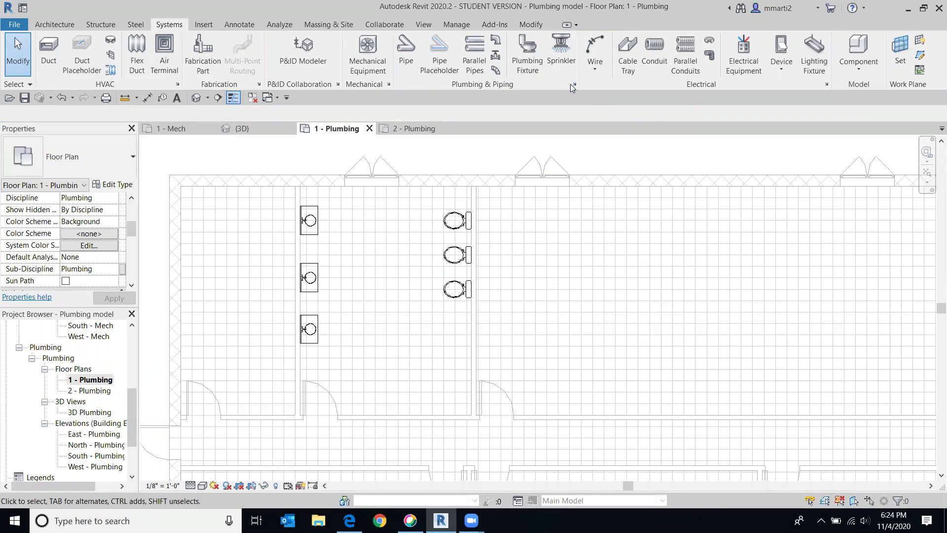
Place two Urinal with Wing - Wall Hung fixtures, type Standard, side by side on the room's south wall beside the door.
left_click(528, 61)
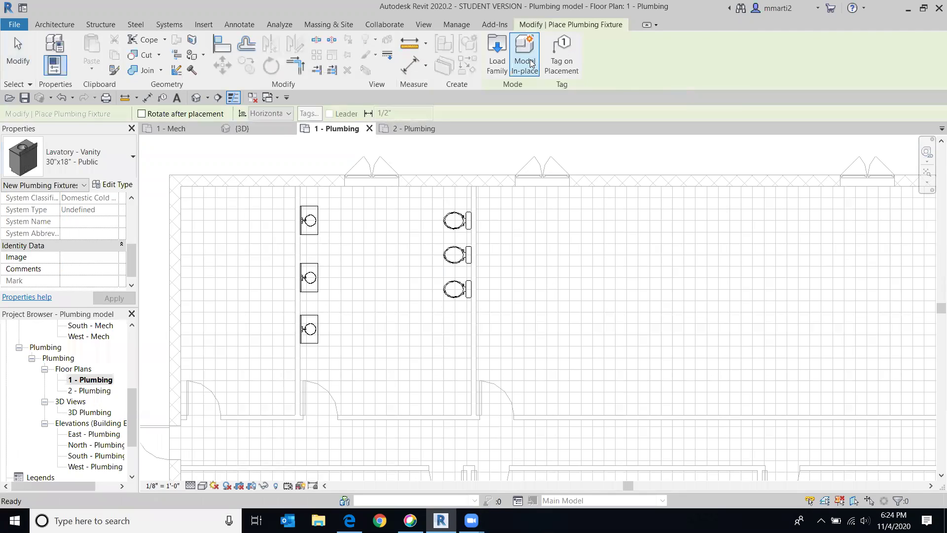
left_click(124, 158)
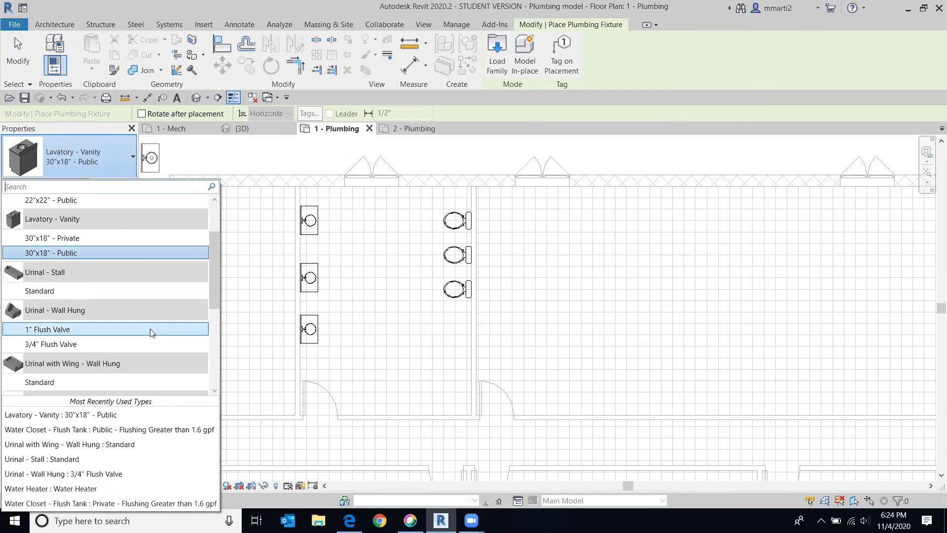
scroll(149, 327, "down", 1)
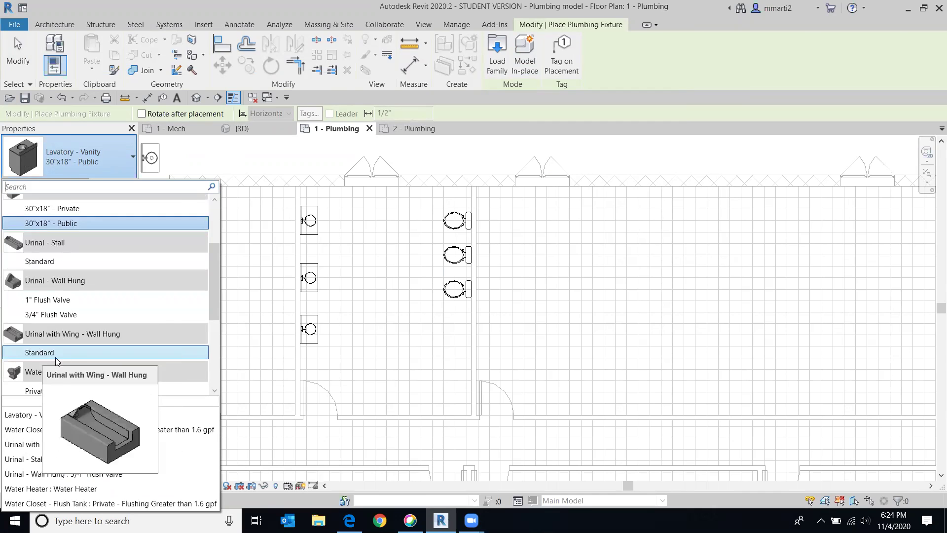
left_click(44, 352)
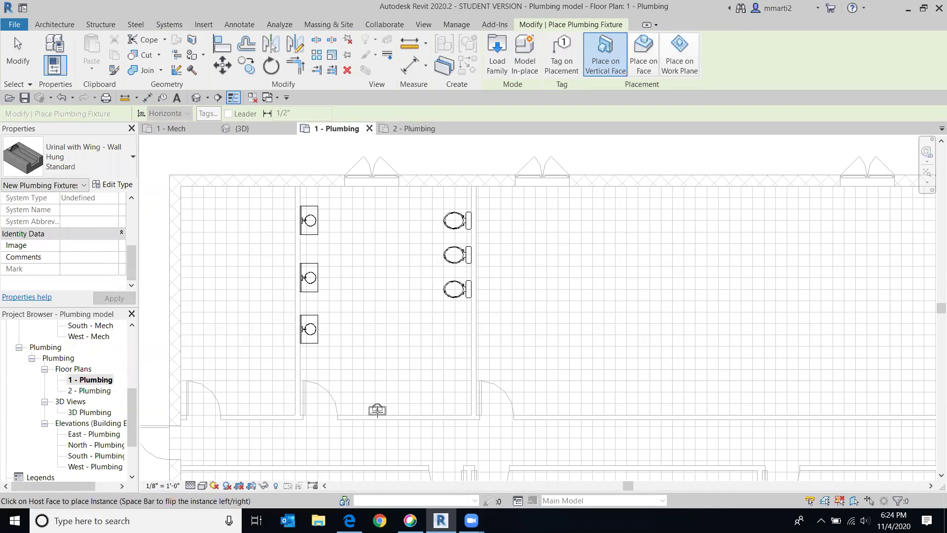
left_click(378, 410)
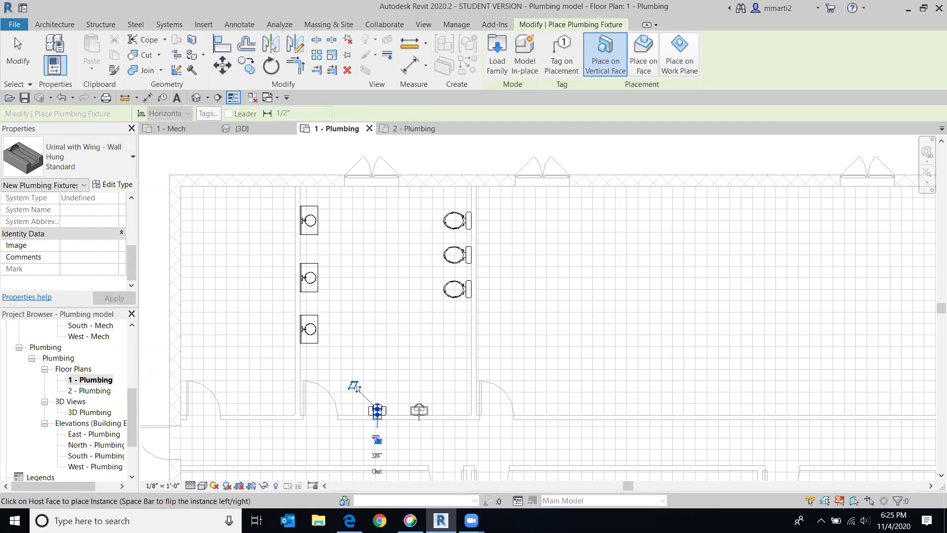
left_click(419, 410)
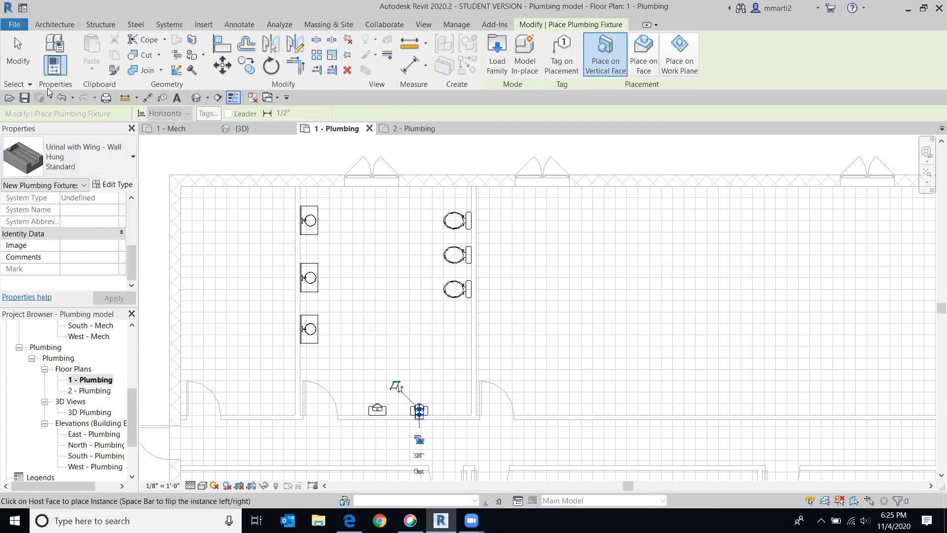
left_click(10, 62)
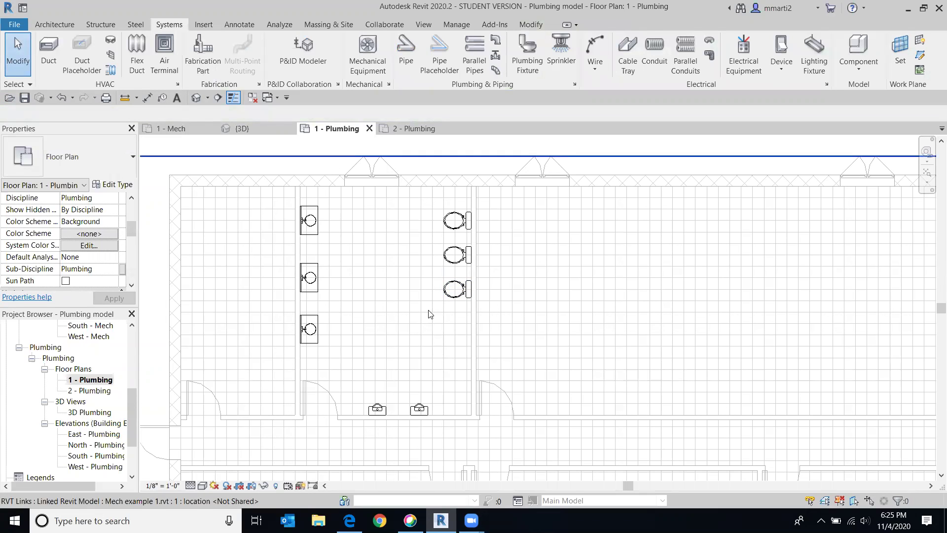
Nudge the southernmost water closet south along the east wall to widen its gap from the middle one.
left_click(449, 299)
key("Down")
key("Down")
key("Down")
key("Down")
key("Down")
key("Down")
key("Down")
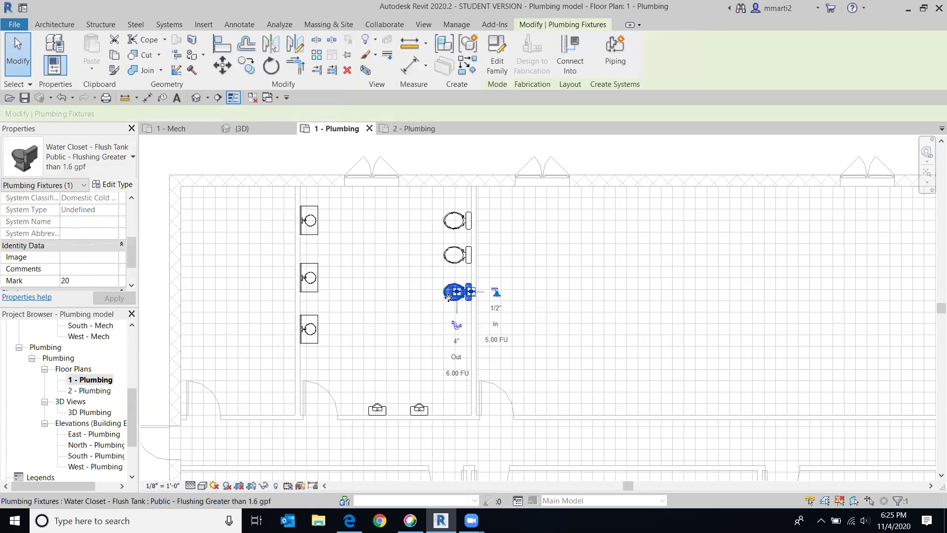
key("Down")
key("Down")
key("Down")
key("Down")
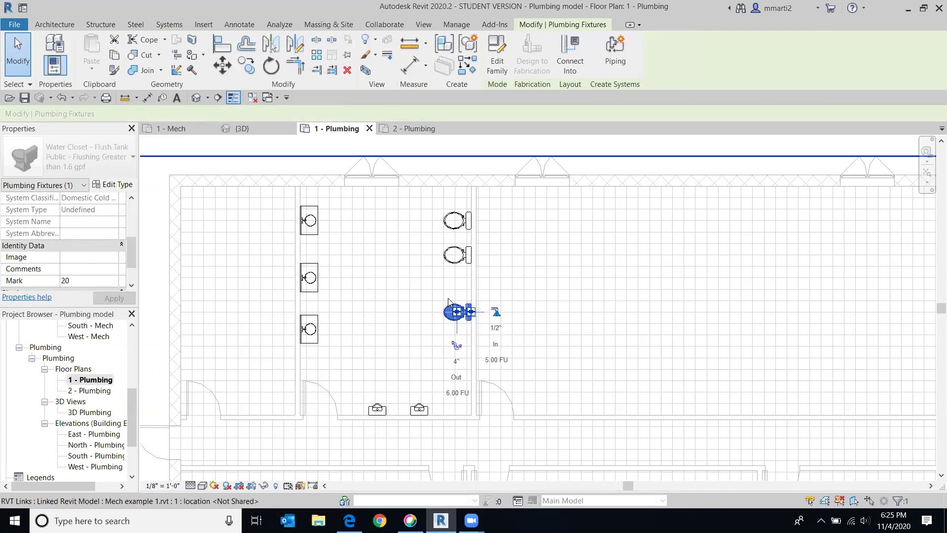
Nudge the middle water closet south so the three water closets are evenly spaced.
left_click(455, 259)
key("Down")
key("Down")
key("Down")
key("Down")
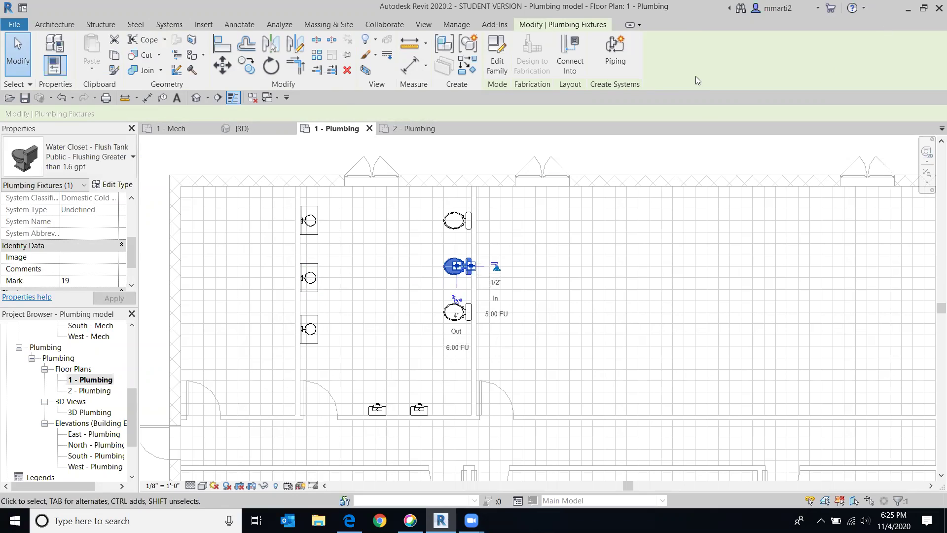
key("Escape")
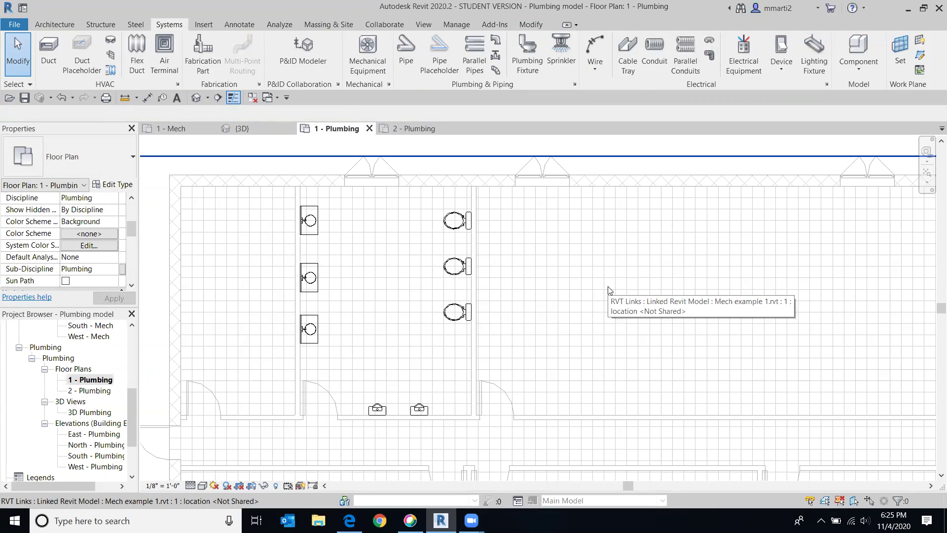
Examine the cold water piping along the first restroom's east wall and the distance across the plan from the second restroom.
scroll(346, 292, "up", 3)
scroll(377, 260, "down", 3)
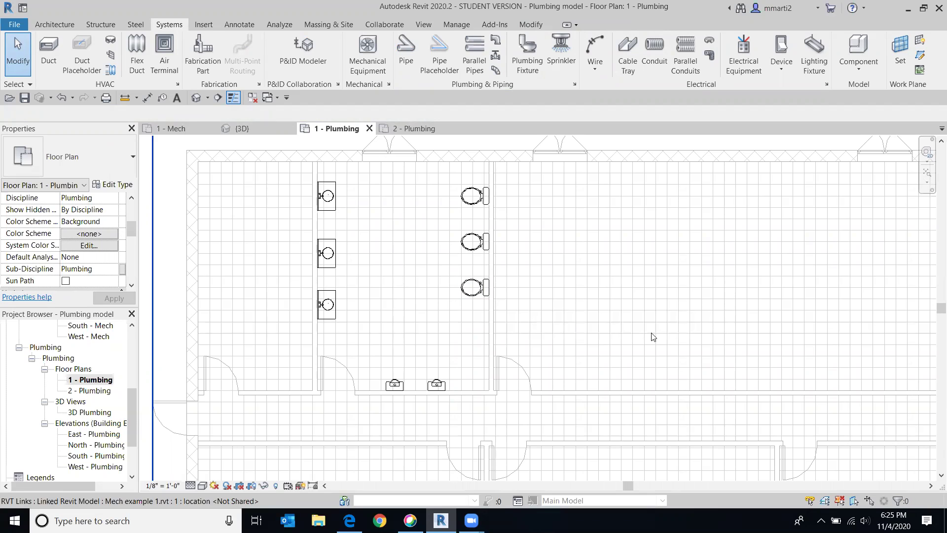
scroll(651, 334, "down", 2)
middle_click_drag(650, 334, 491, 325)
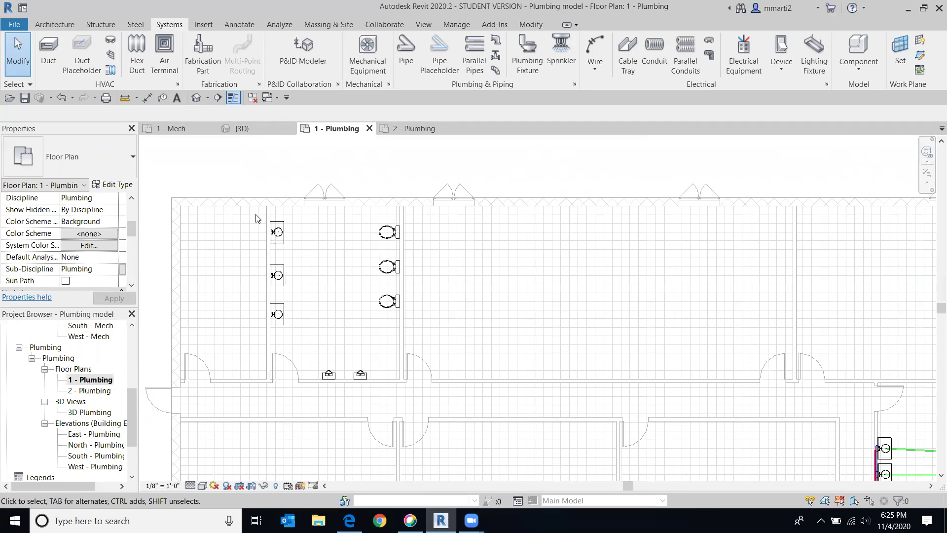
scroll(727, 343, "down", 1)
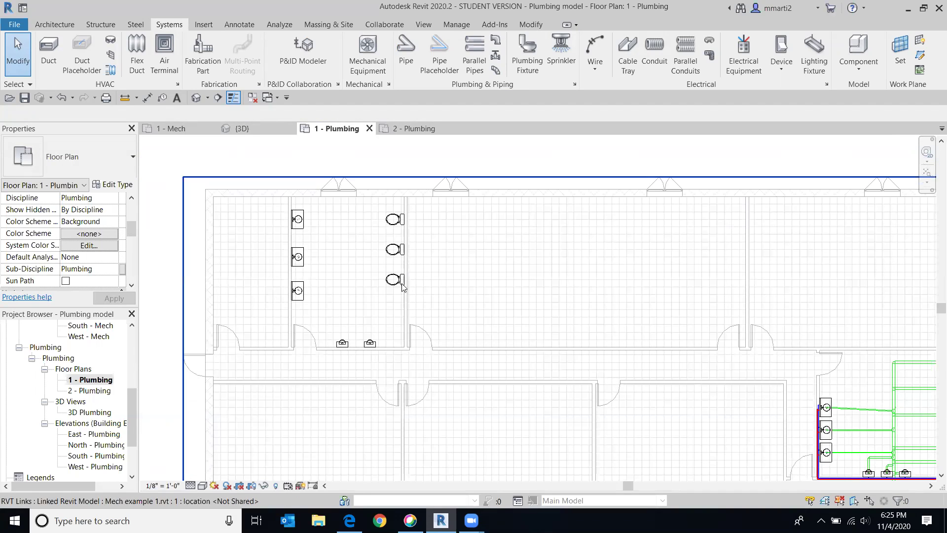
middle_click_drag(655, 321, 548, 227)
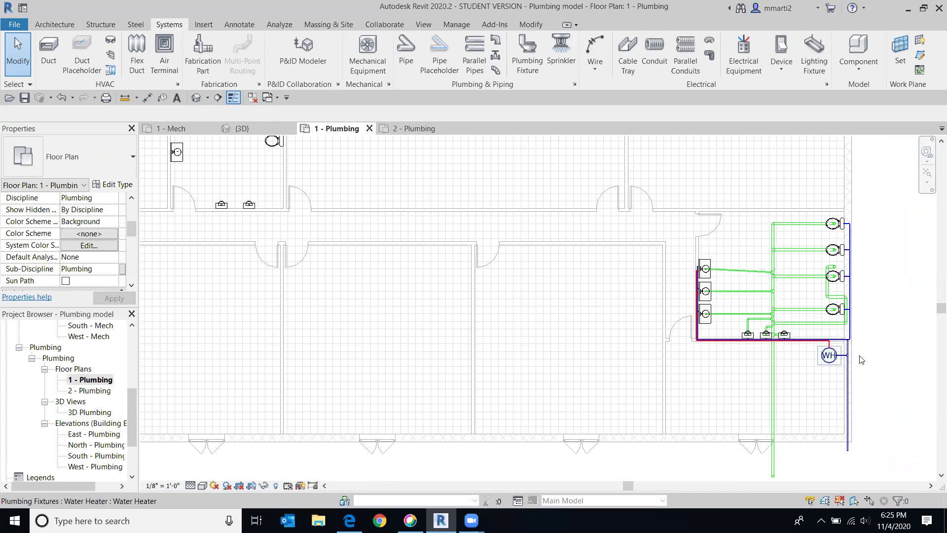
middle_click_drag(830, 353, 771, 377)
scroll(771, 376, "down", 1)
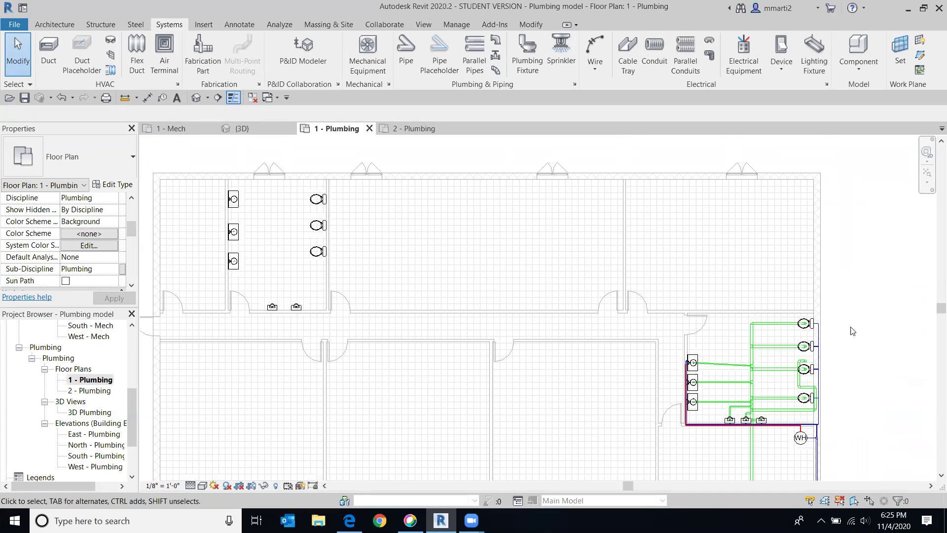
scroll(852, 330, "up", 2)
scroll(754, 345, "down", 3)
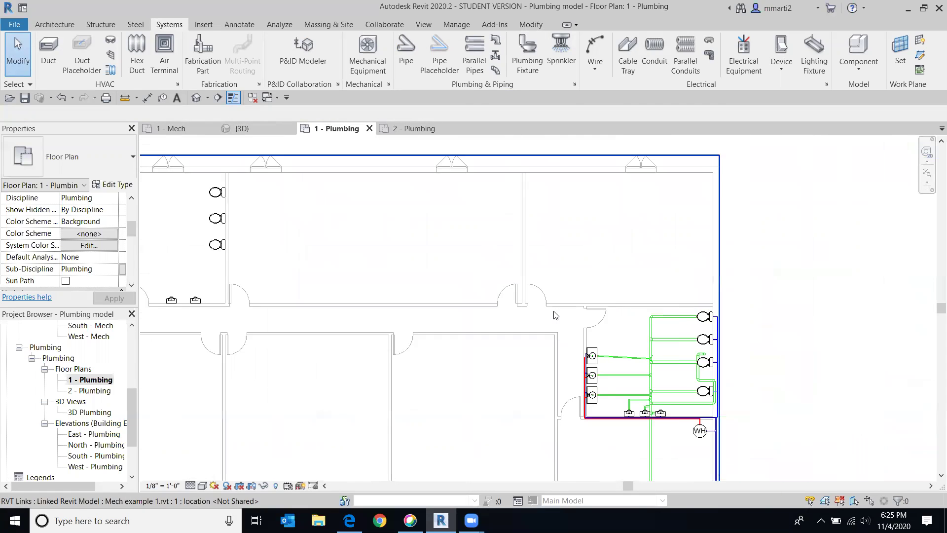
scroll(700, 336, "up", 3)
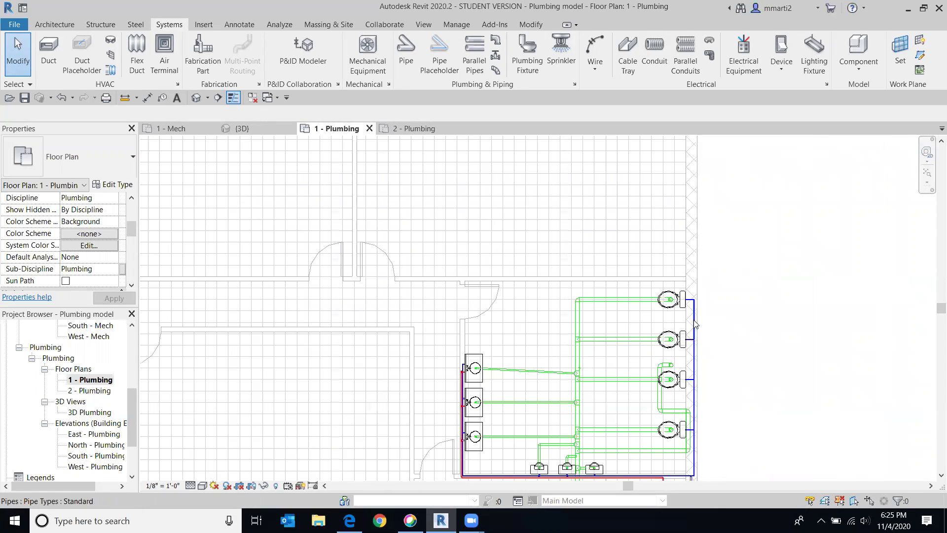
scroll(697, 323, "up", 5)
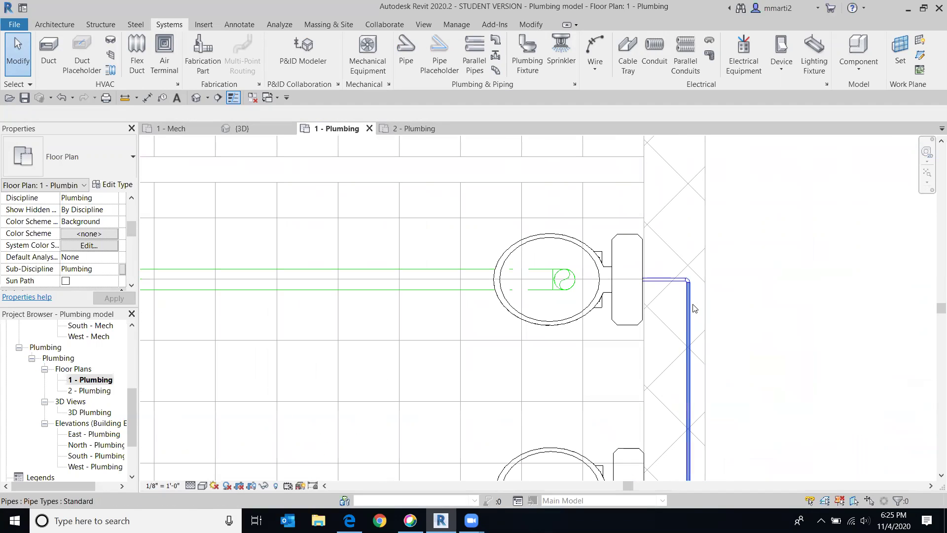
scroll(683, 298, "down", 3)
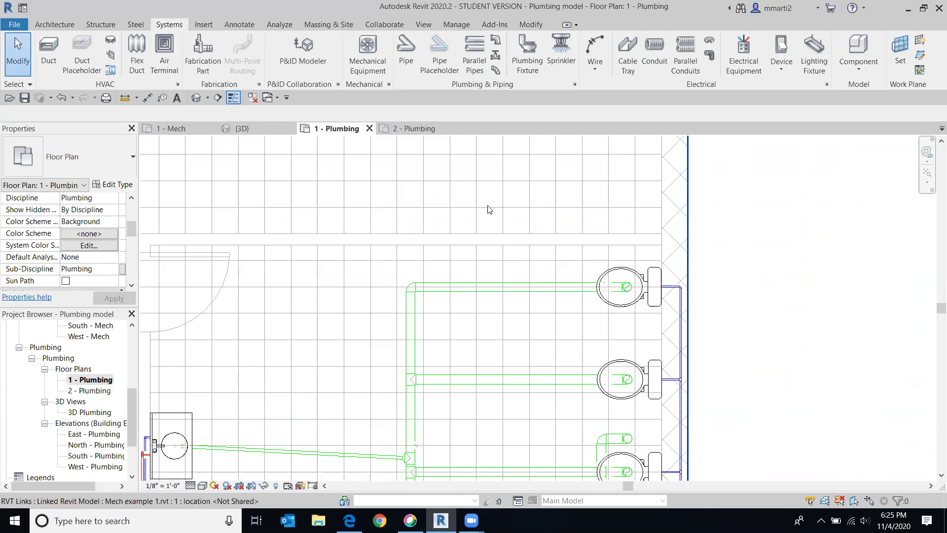
scroll(817, 285, "down", 4)
middle_click_drag(817, 284, 942, 341)
scroll(269, 202, "down", 3)
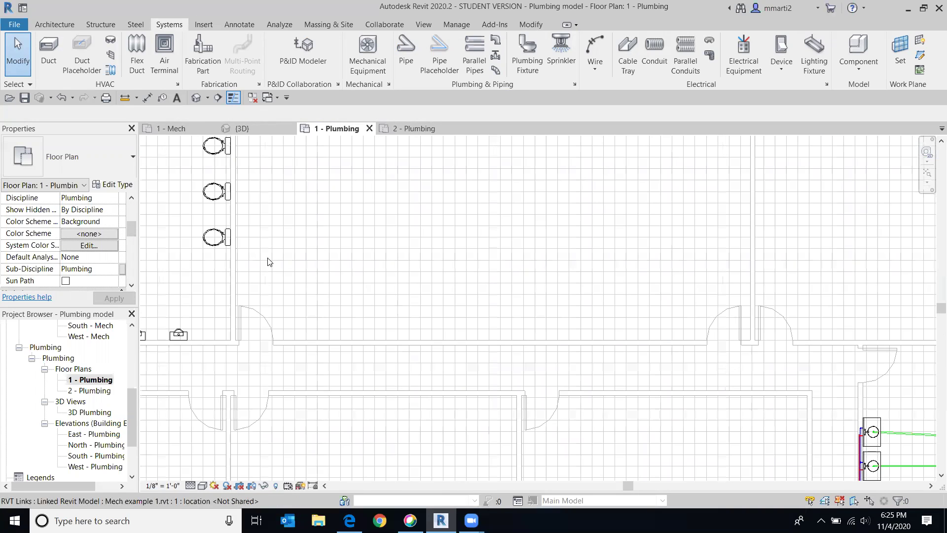
Check the second restroom's lavatory and water closet positions and the possible pipe route along the building's north wall.
middle_click_drag(324, 261, 568, 257)
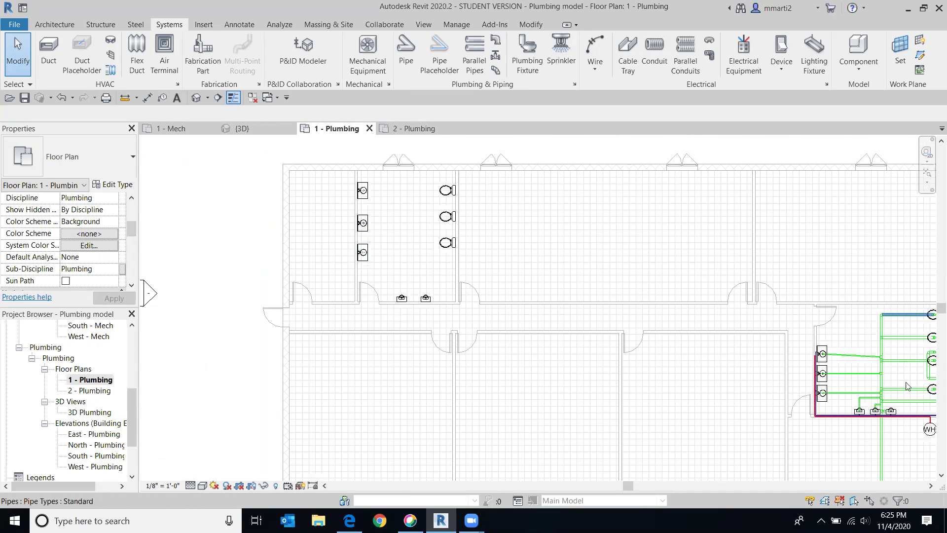
scroll(370, 229, "up", 3)
middle_click_drag(366, 269, 492, 388)
scroll(353, 342, "up", 3)
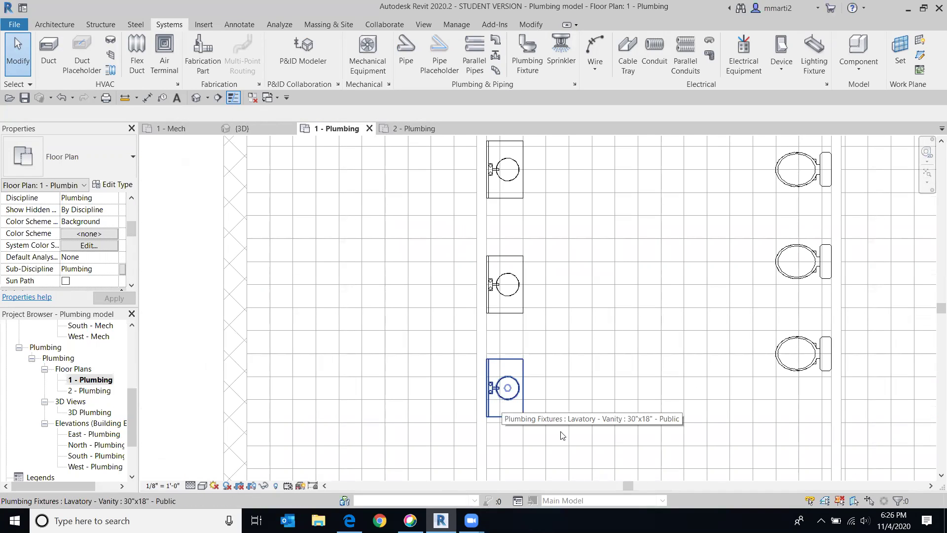
scroll(570, 375, "down", 3)
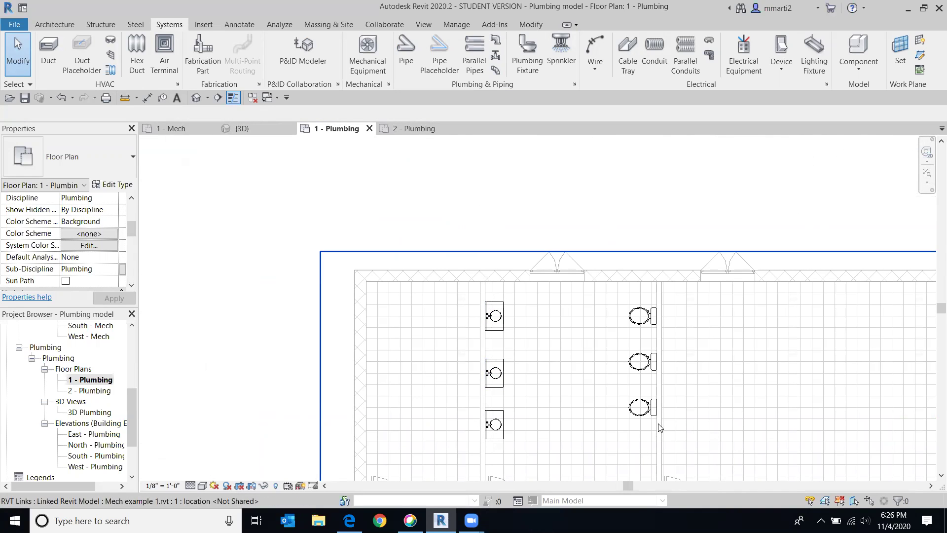
scroll(570, 389, "down", 3)
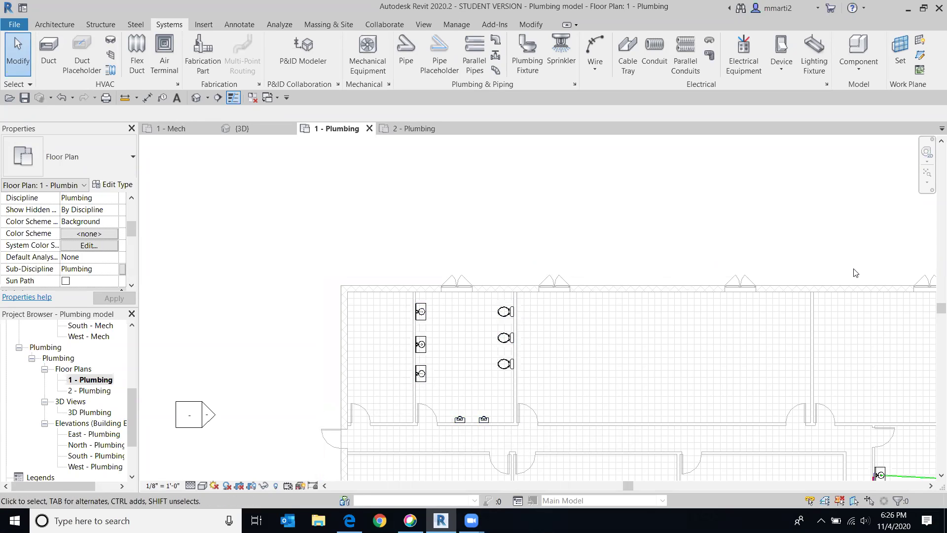
mouse_move(933, 267)
middle_mouse_down()
mouse_move(186, 256)
mouse_move(262, 329)
mouse_move(656, 287)
middle_mouse_up()
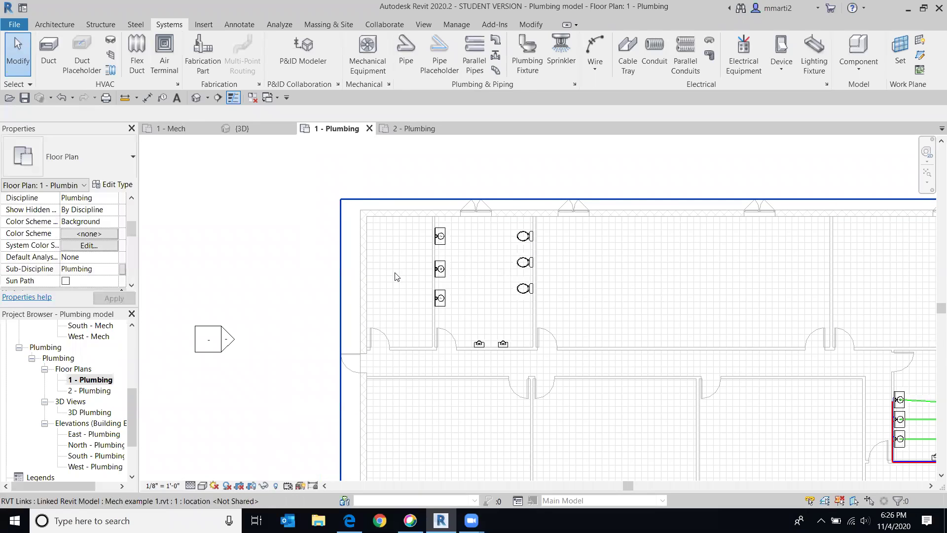
Run a 1/2" domestic cold water pipe from the second restroom's southernmost lavatory north inside its wall to the exterior wall.
scroll(393, 275, "up", 3)
middle_click_drag(544, 271, 513, 351)
scroll(486, 347, "up", 2)
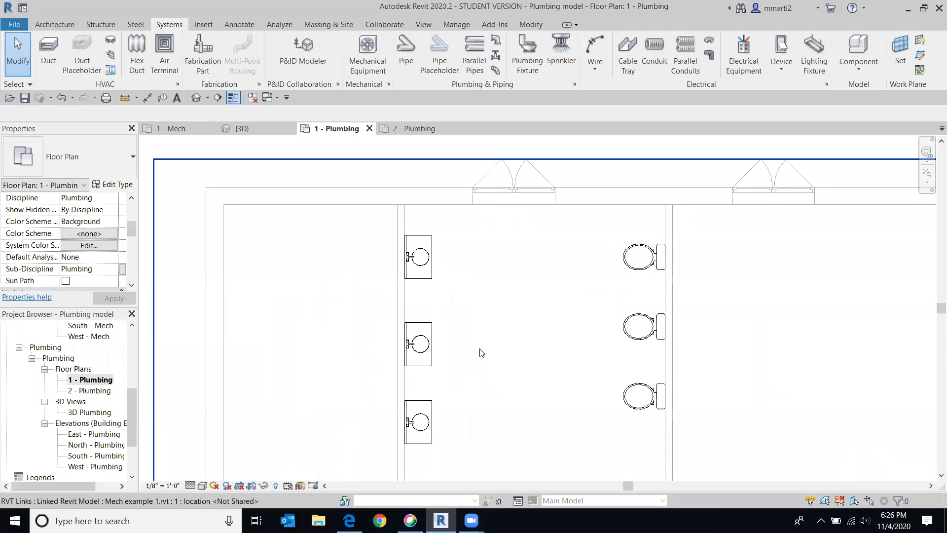
left_click(415, 441)
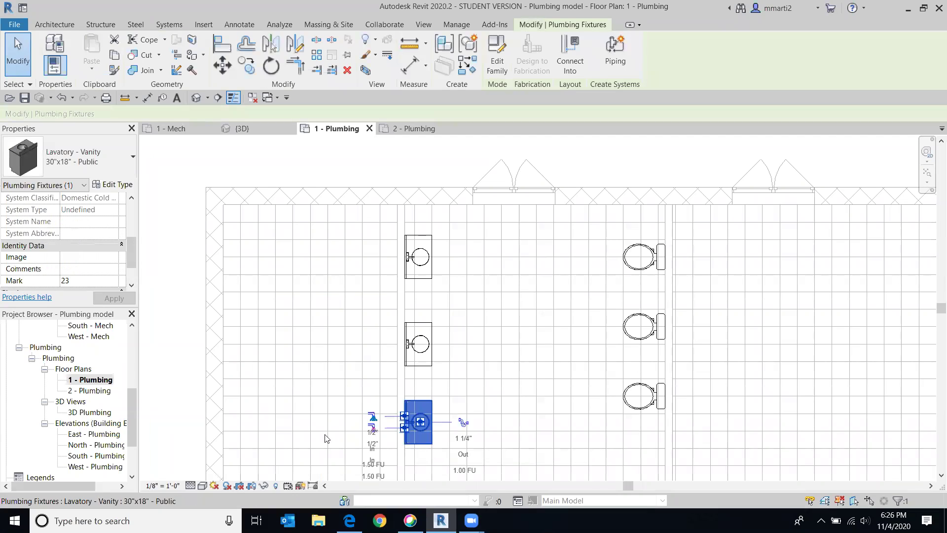
scroll(337, 411, "up", 4)
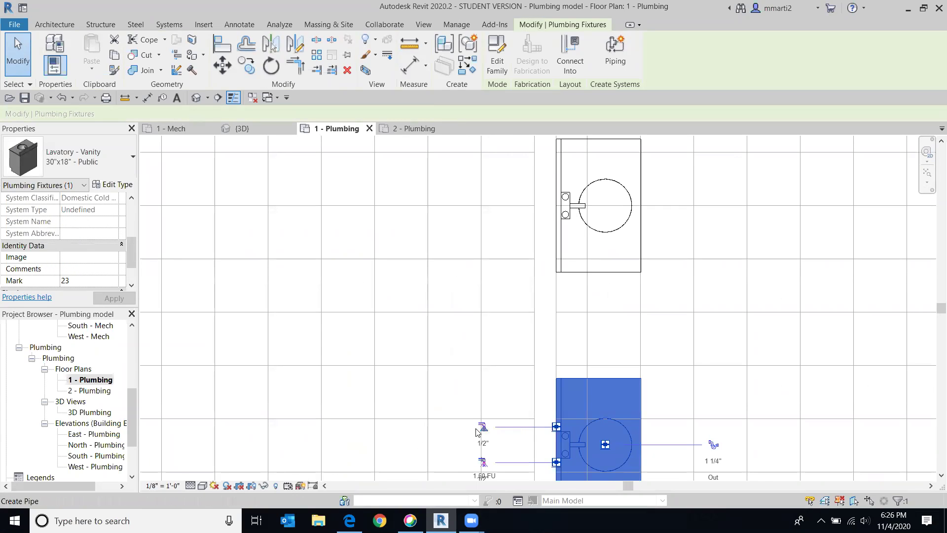
left_click(483, 427)
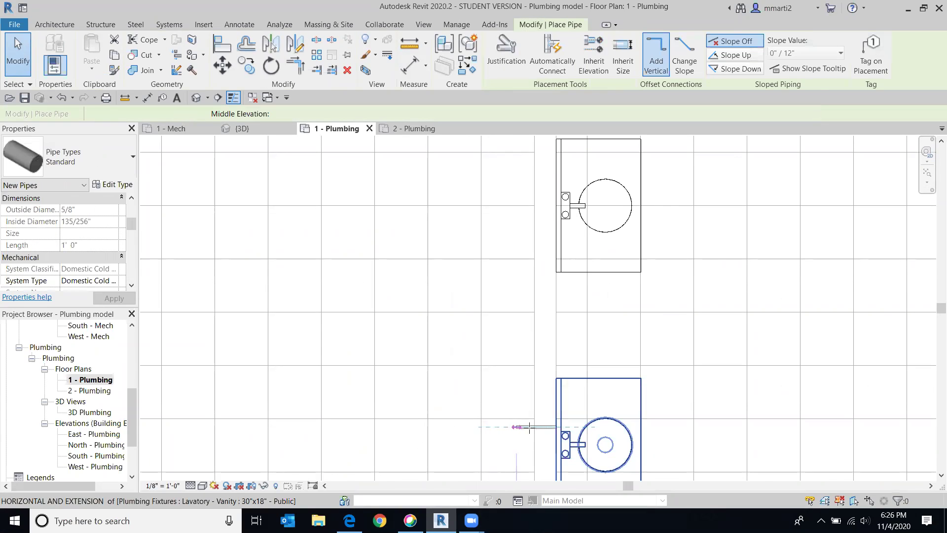
middle_click_drag(522, 161, 367, 205)
scroll(379, 317, "down", 2)
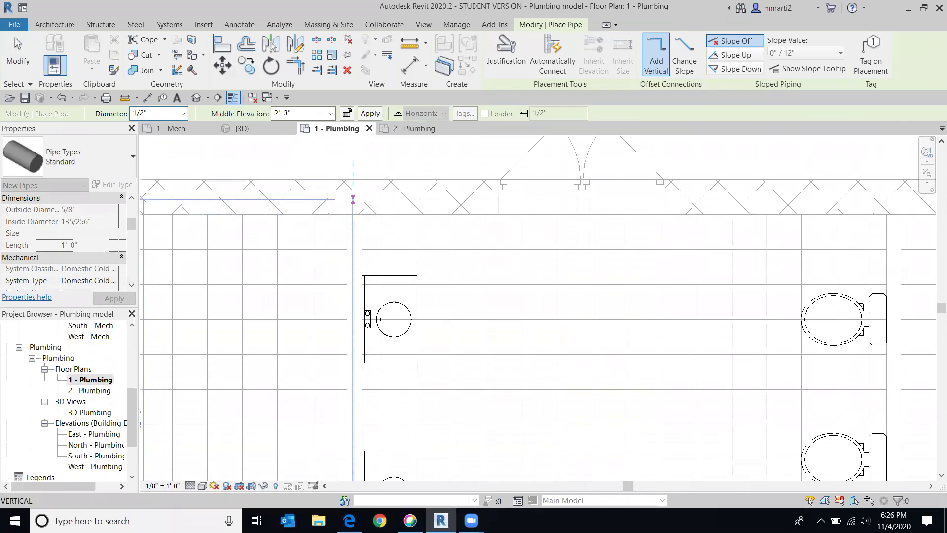
left_click(349, 203)
Continue the cold water pipe east along the north wall and south down the east wall to the first restroom's northernmost water closet supply.
middle_click_drag(455, 172, 883, 163)
middle_click_drag(504, 168, 830, 173)
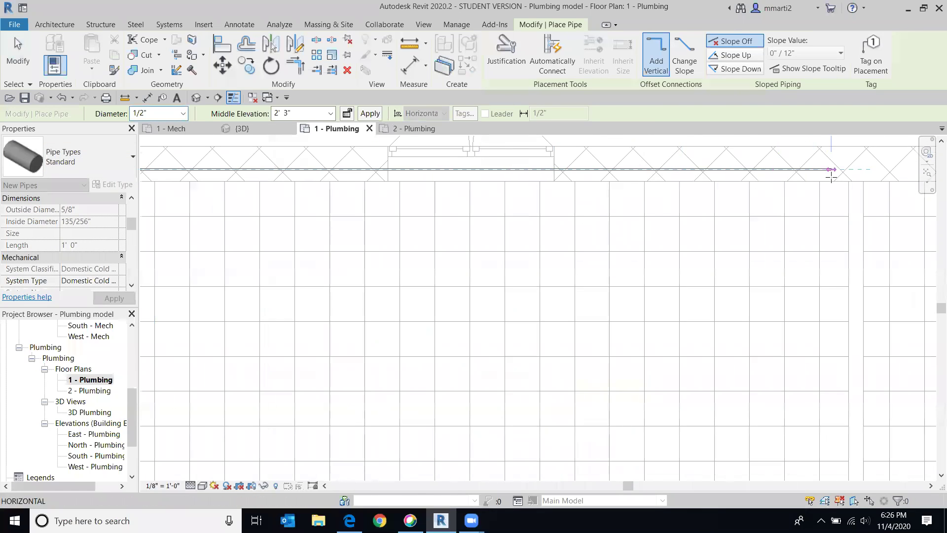
middle_click_drag(716, 208, 365, 203)
scroll(533, 191, "up", 5)
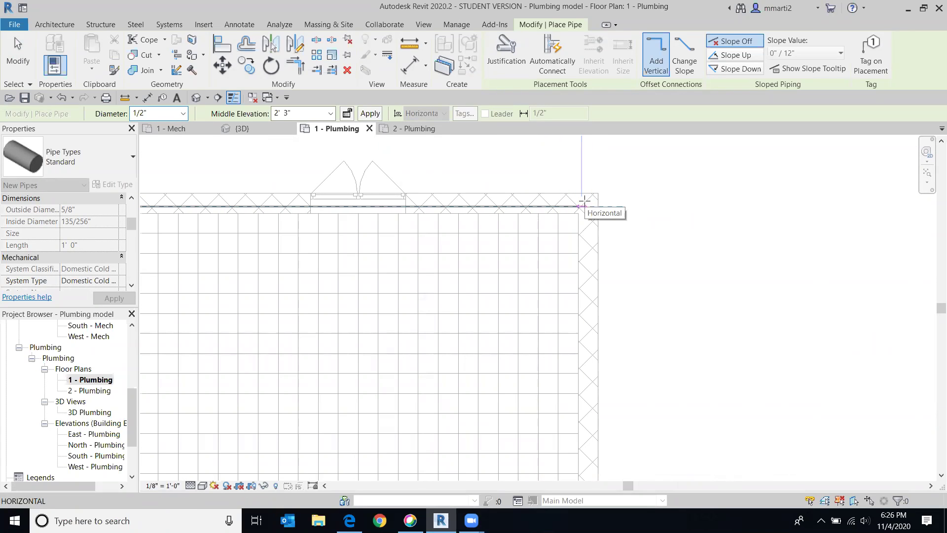
middle_click_drag(599, 294, 510, 163)
scroll(511, 284, "up", 5)
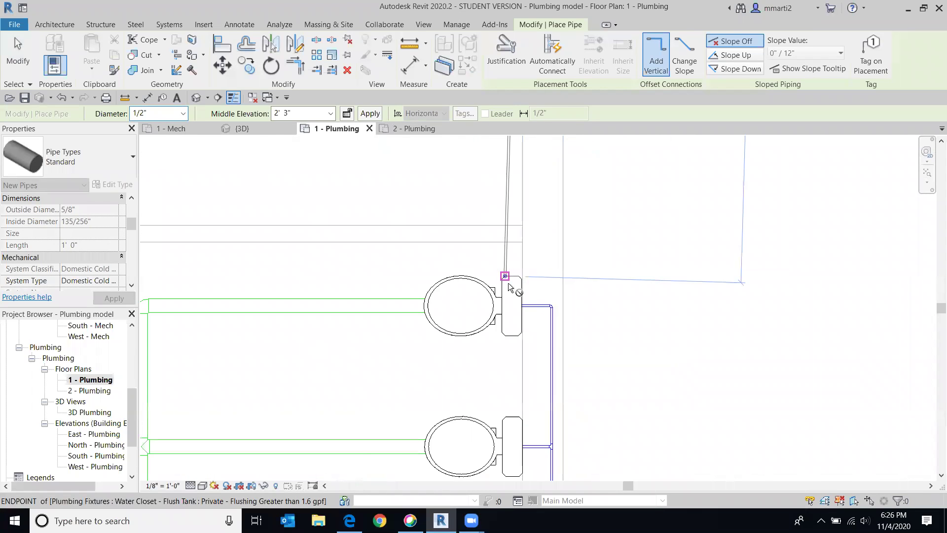
left_click(544, 317)
right_click(652, 248)
left_click(677, 253)
right_click(675, 254)
left_click(692, 263)
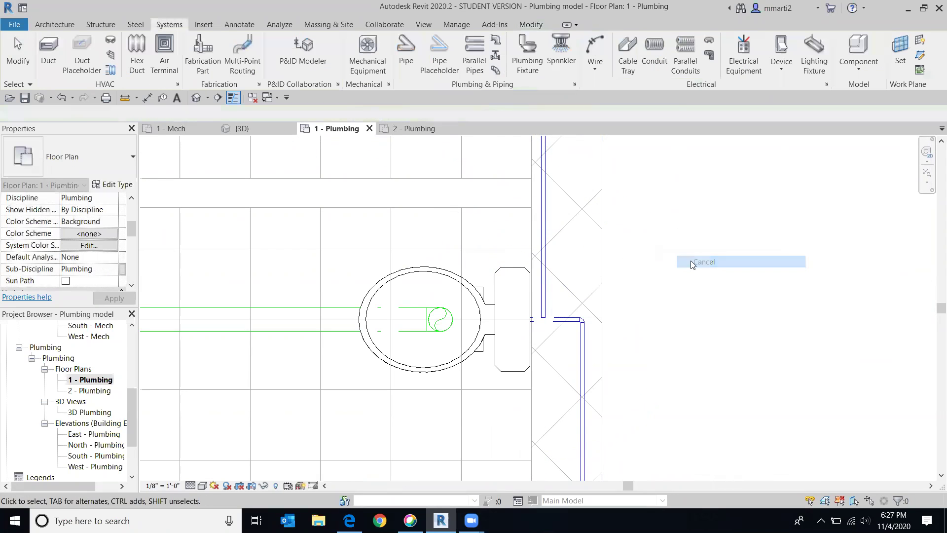
Compare the middle elevations of the new pipe in the east wall and the northernmost water closet's cold water branch.
scroll(544, 319, "up", 5)
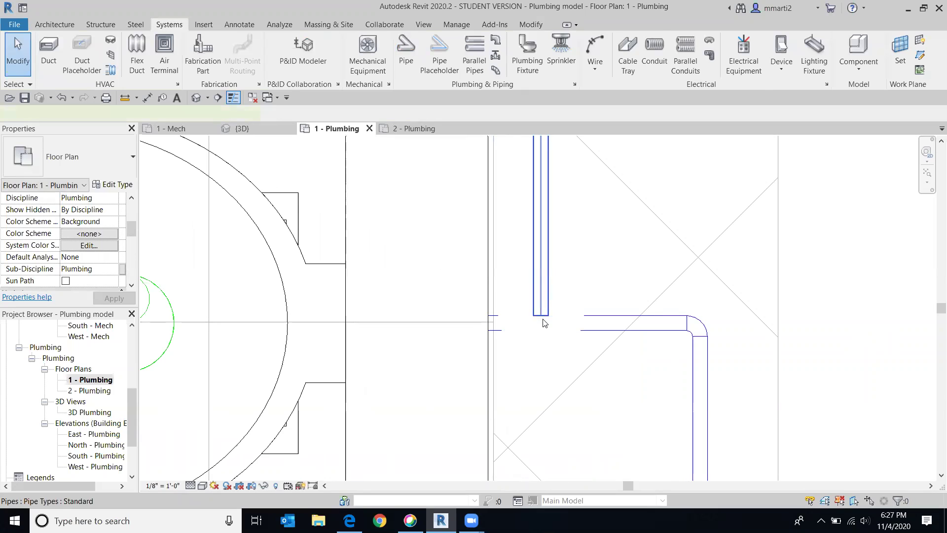
left_click(544, 321)
left_click(631, 324)
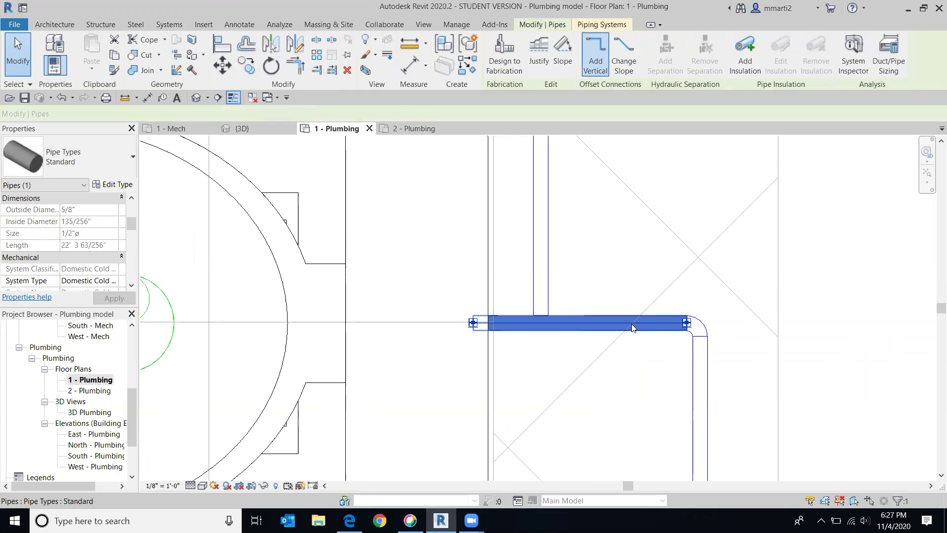
key("Delete")
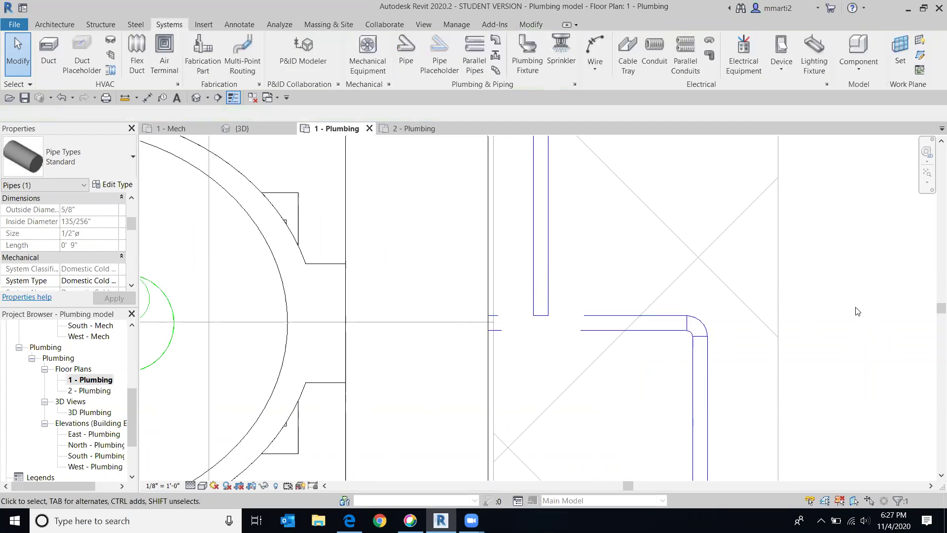
left_click(534, 279)
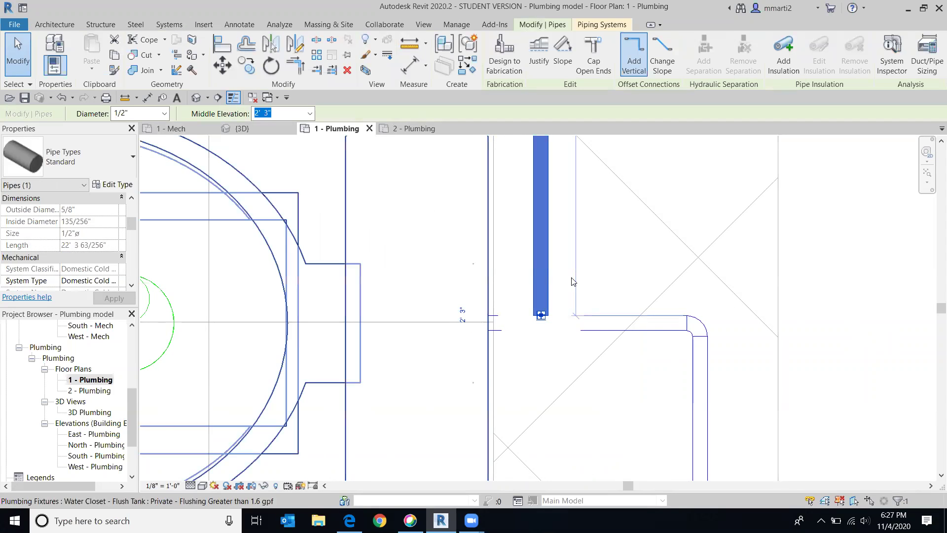
left_click(601, 320)
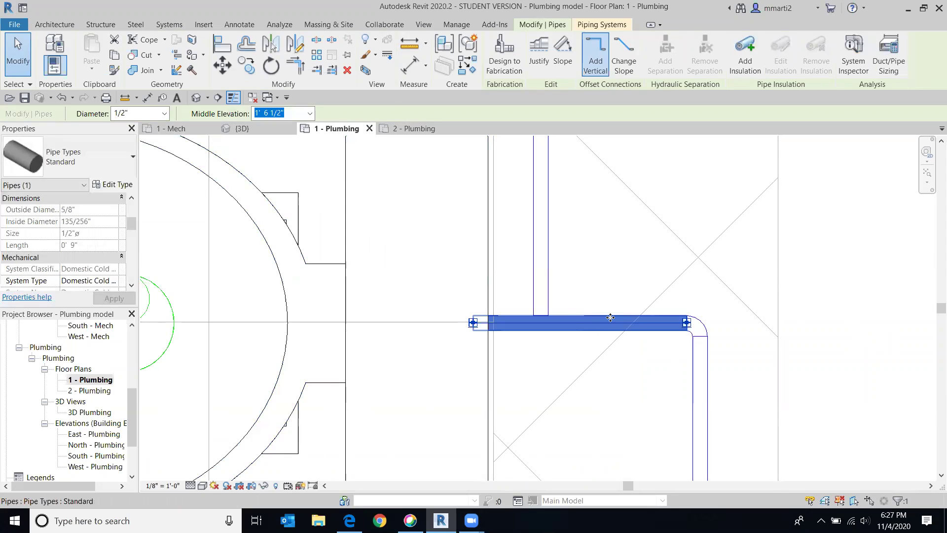
key("Delete")
left_click(782, 305)
key("Escape")
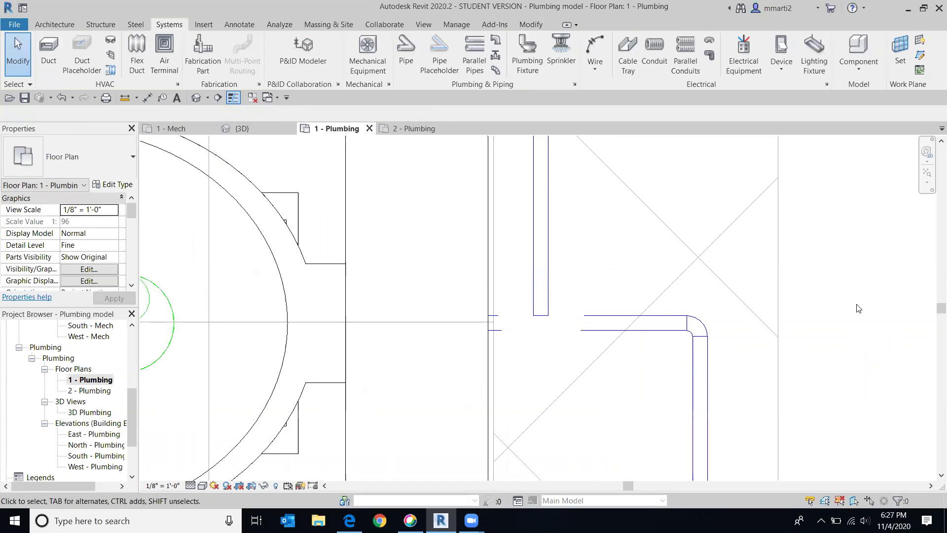
Set the new east wall pipe's middle elevation to 1' 6 1/2".
left_click(545, 263)
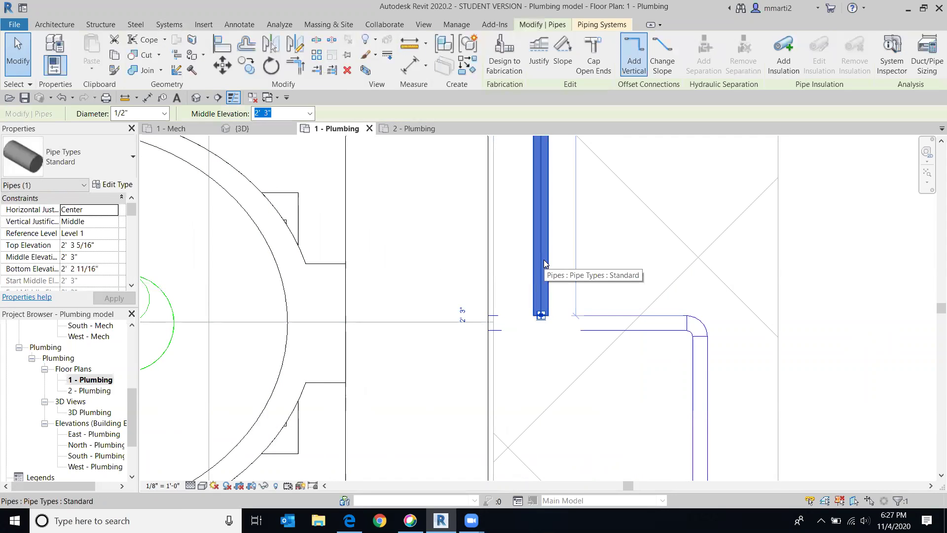
left_click(310, 113)
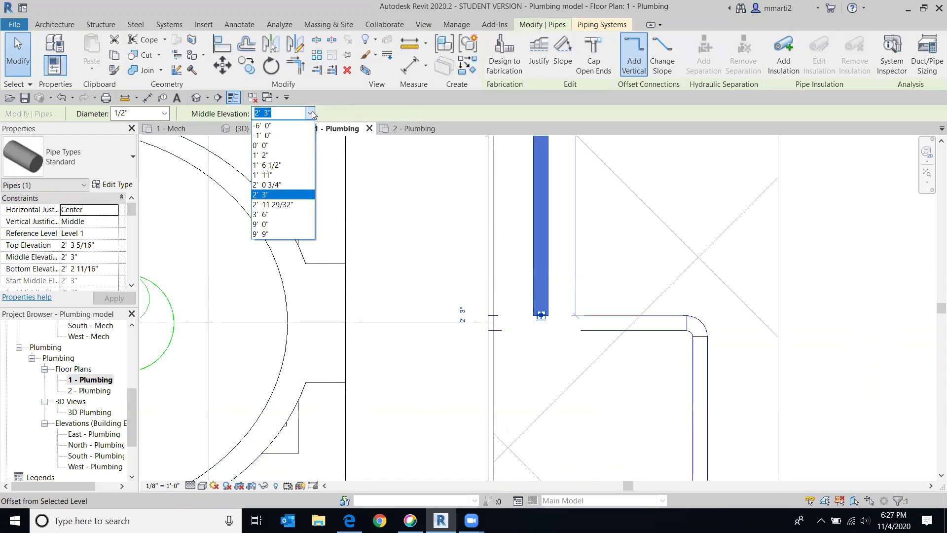
left_click(285, 165)
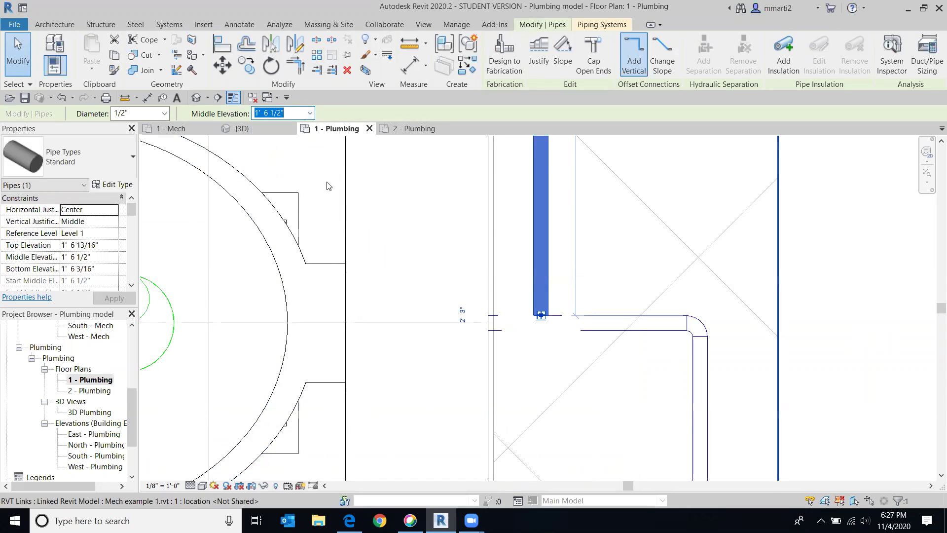
left_click(885, 345)
Try to extend the new pipe's south end onto the northernmost water closet's cold water branch to connect them.
scroll(567, 291, "up", 3)
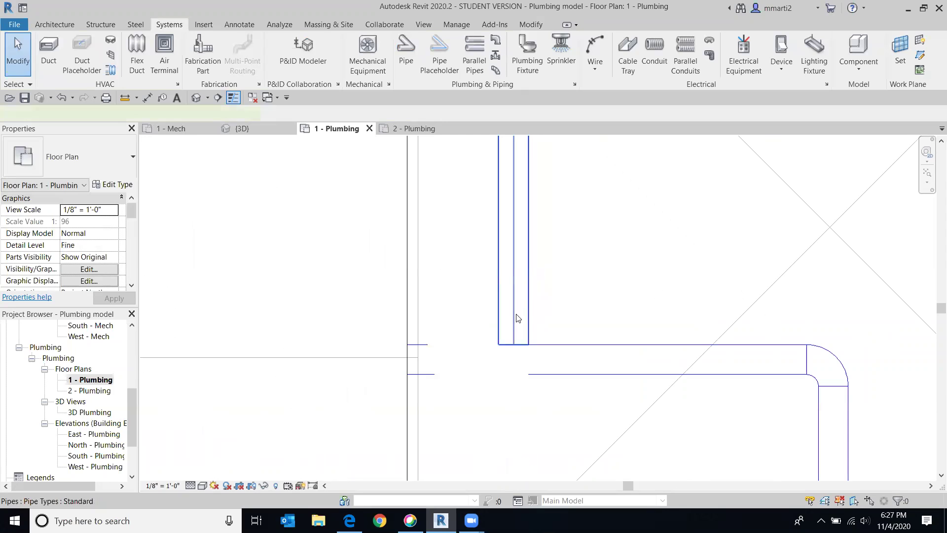
left_click(516, 318)
mouse_move(515, 341)
left_mouse_down()
mouse_move(522, 300)
mouse_move(513, 353)
left_mouse_up()
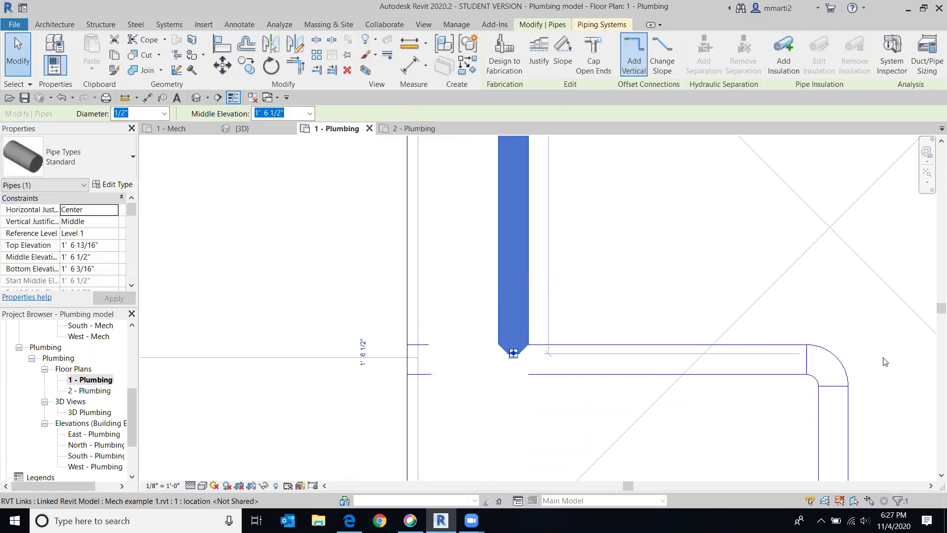
scroll(884, 362, "up", 5)
left_click(698, 359)
middle_click_drag(697, 360, 617, 212)
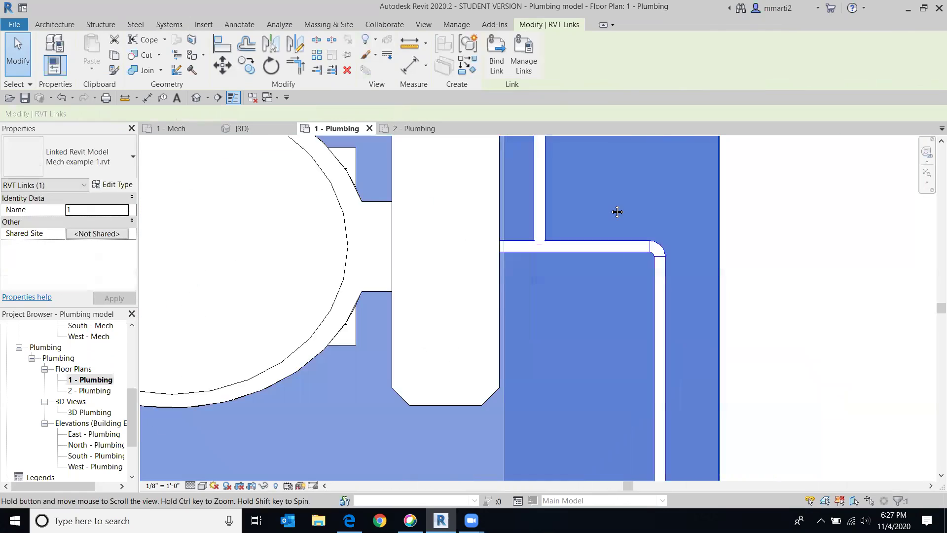
scroll(805, 276, "up", 2)
left_click(805, 277)
scroll(606, 200, "up", 2)
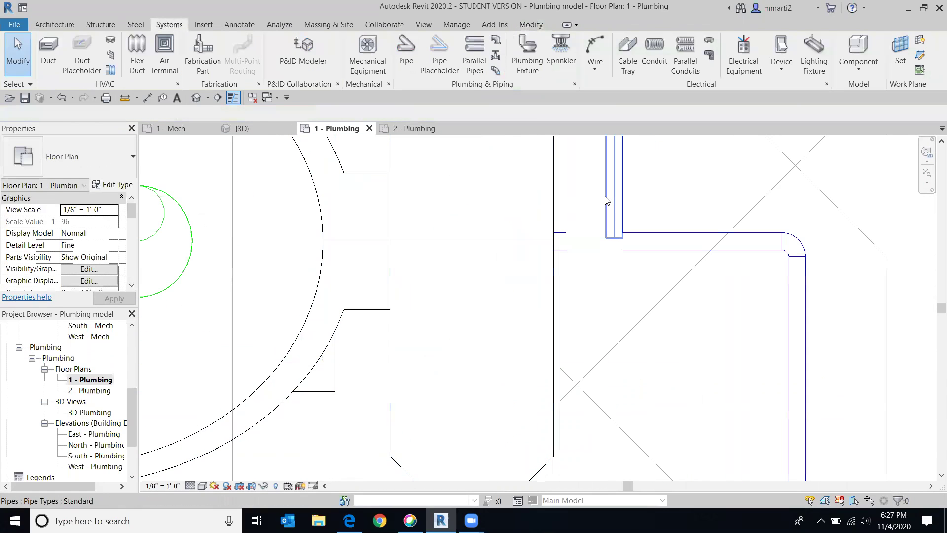
Extend the open end of the vertical supply pipe to the horizontal branch behind the toilet so they join in a tee.
left_click_drag(615, 236, 615, 234)
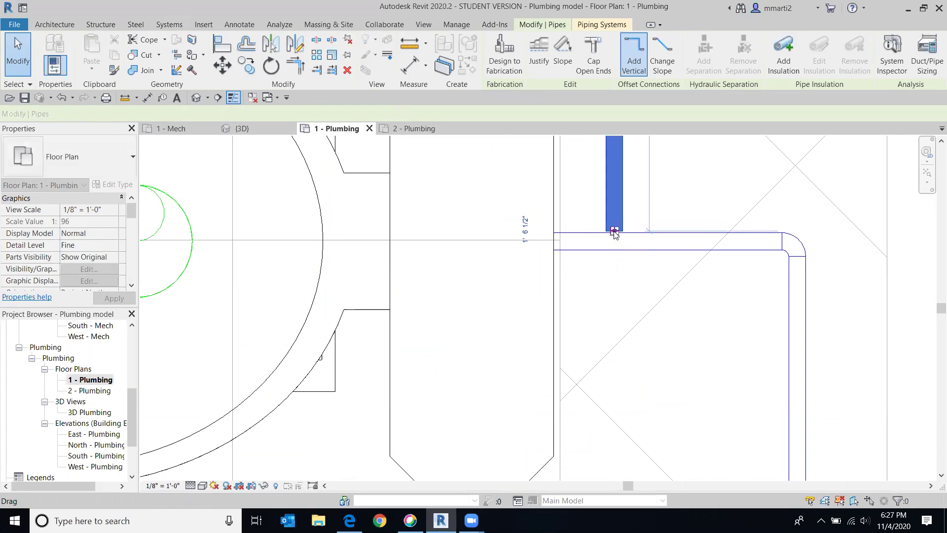
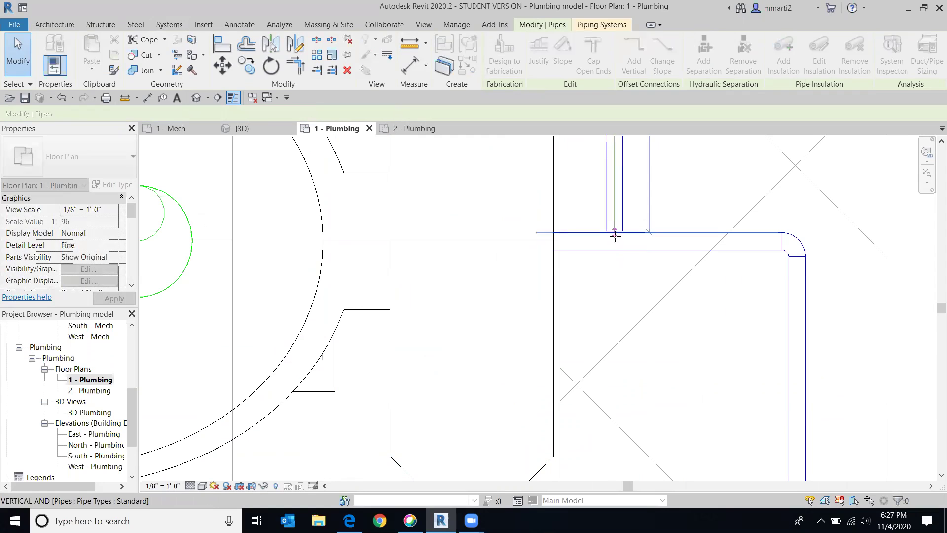
left_click(915, 285)
scroll(915, 284, "down", 3)
scroll(875, 292, "down", 2)
scroll(837, 274, "up", 2)
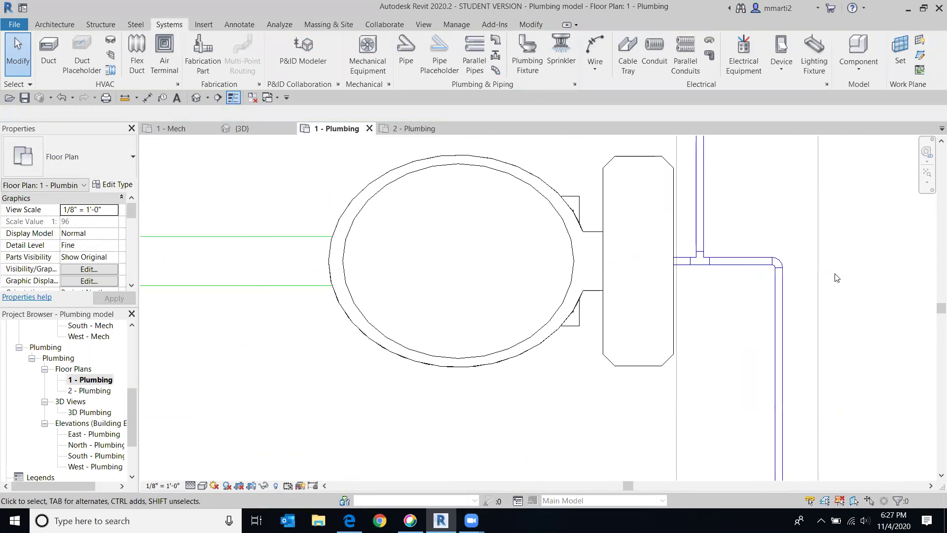
scroll(709, 276, "down", 3)
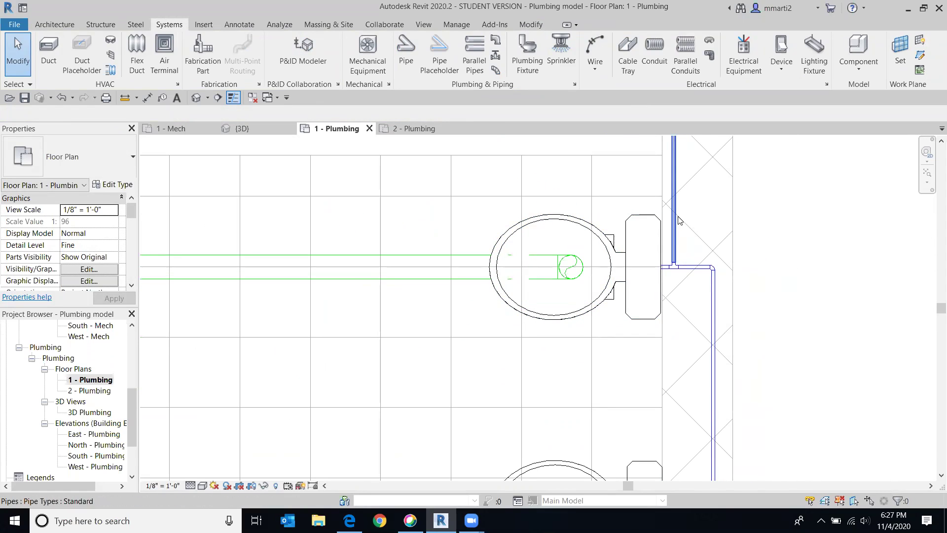
Draw a 1/2" pipe from the vanity lavatory's upper supply connector to the supply pipe in the wall at 2' 3" elevation.
scroll(390, 236, "down", 3)
scroll(619, 353, "down", 2)
mouse_move(534, 214)
middle_mouse_down()
mouse_move(290, 228)
mouse_move(827, 228)
mouse_move(729, 222)
middle_mouse_up()
scroll(710, 219, "up", 5)
scroll(500, 257, "up", 1)
scroll(539, 327, "up", 1)
scroll(616, 335, "up", 1)
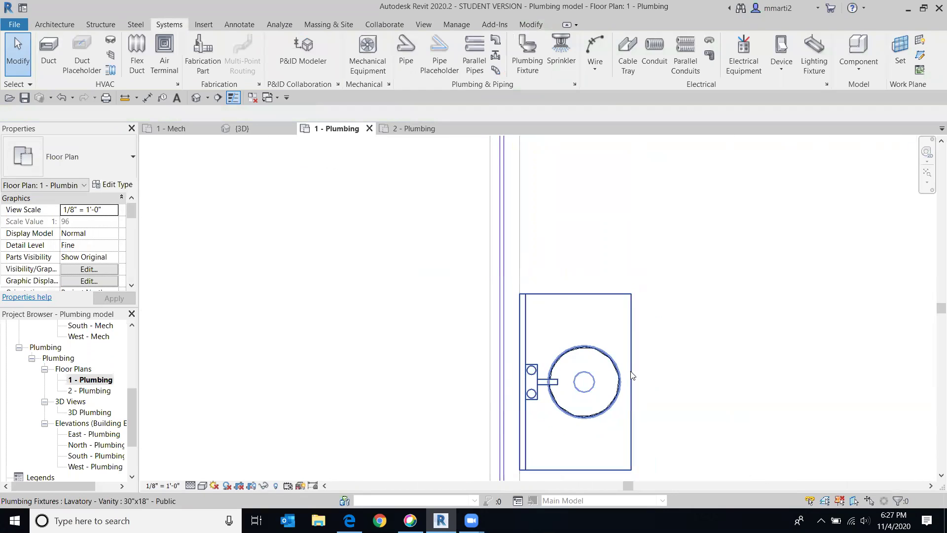
left_click(632, 376)
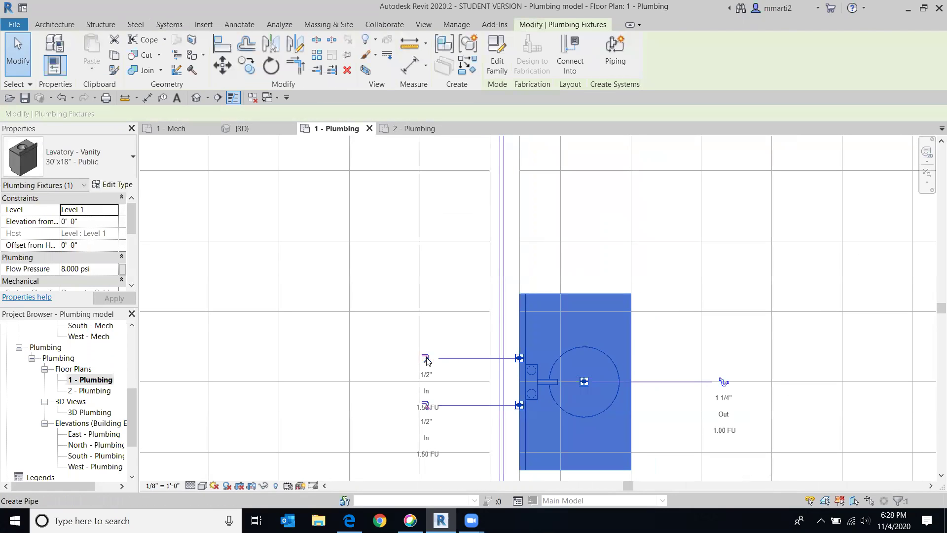
left_click(519, 358)
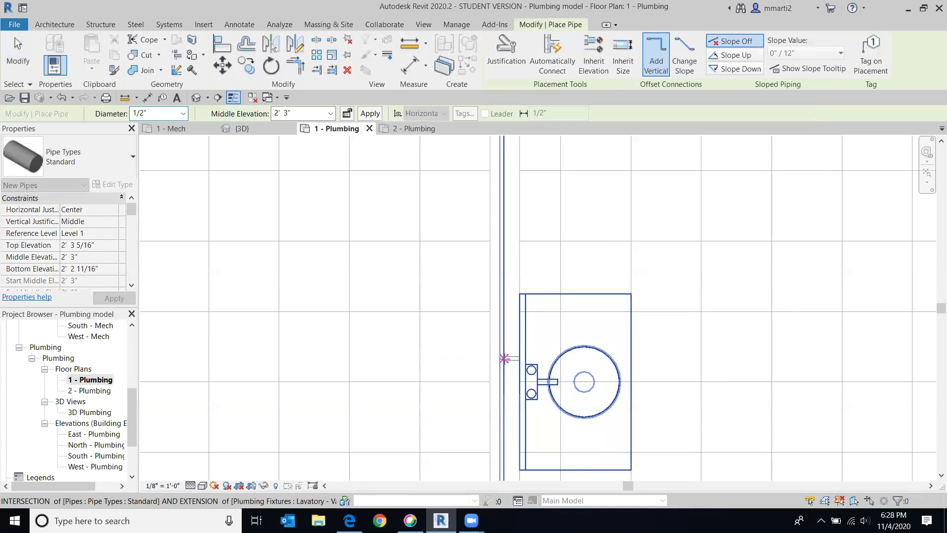
scroll(503, 358, "up", 3)
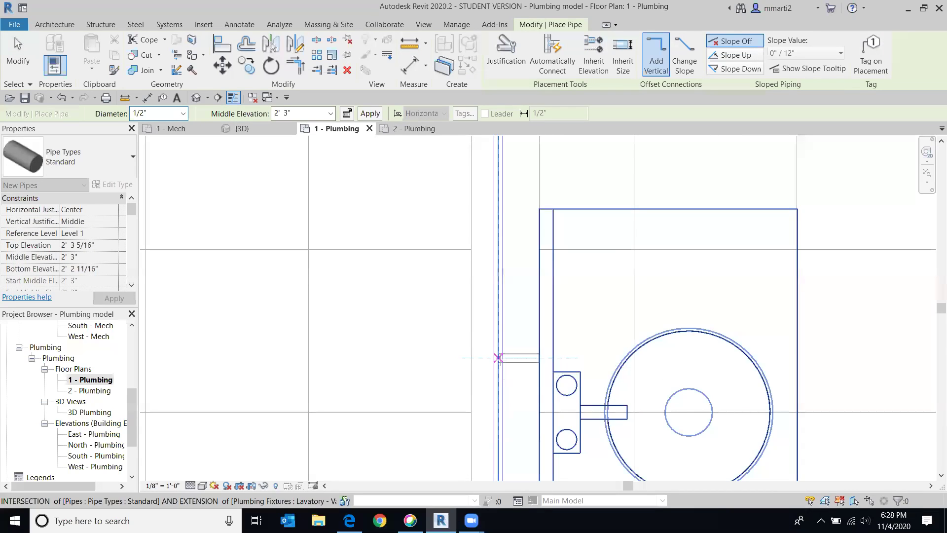
left_click(503, 358)
right_click(420, 377)
left_click(433, 383)
scroll(371, 324, "up", 3)
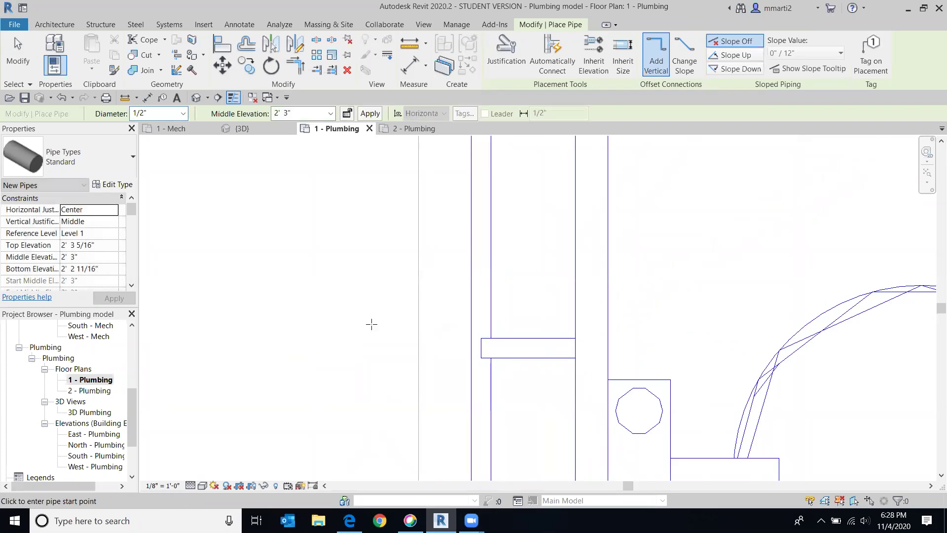
key("Escape")
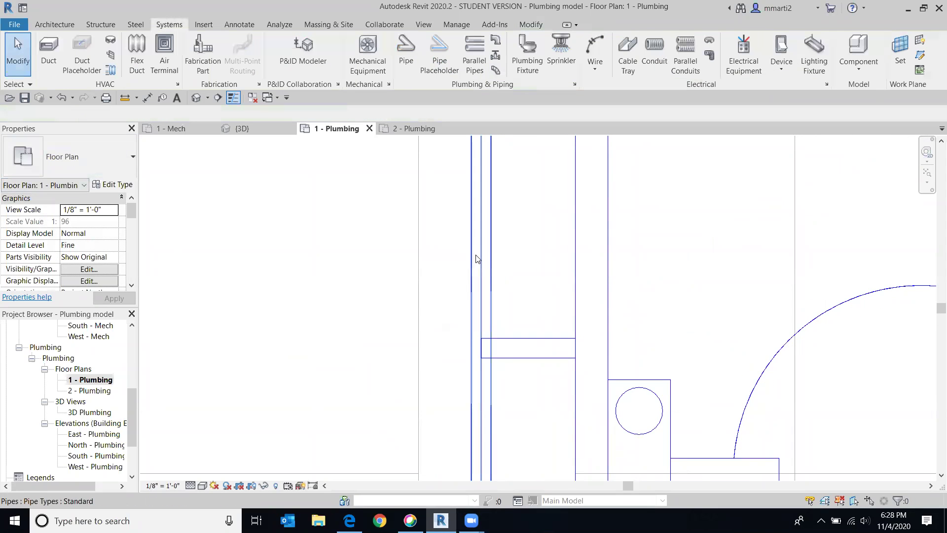
Set the middle elevation of the short lavatory branch pipe to 1' 6 1/2", matching the supply pipe in the wall.
left_click(475, 255)
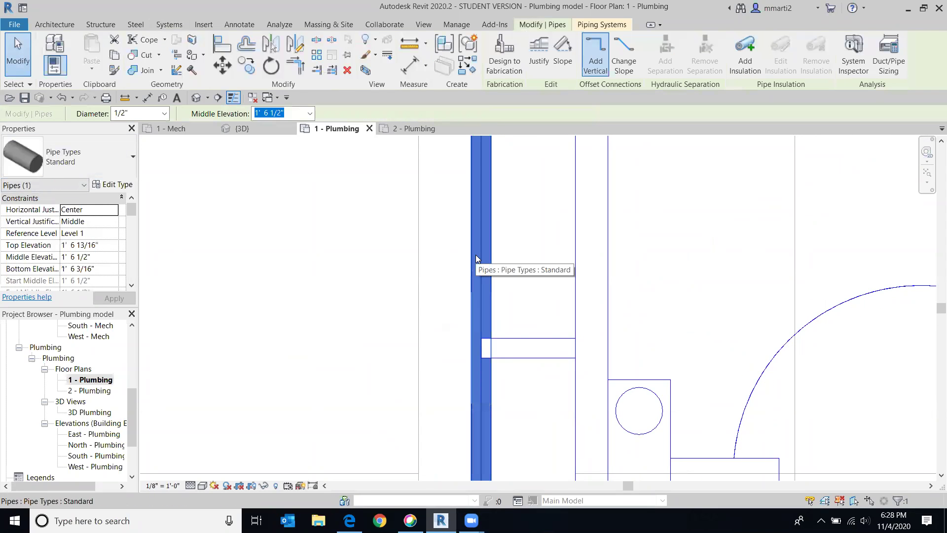
left_click(537, 341)
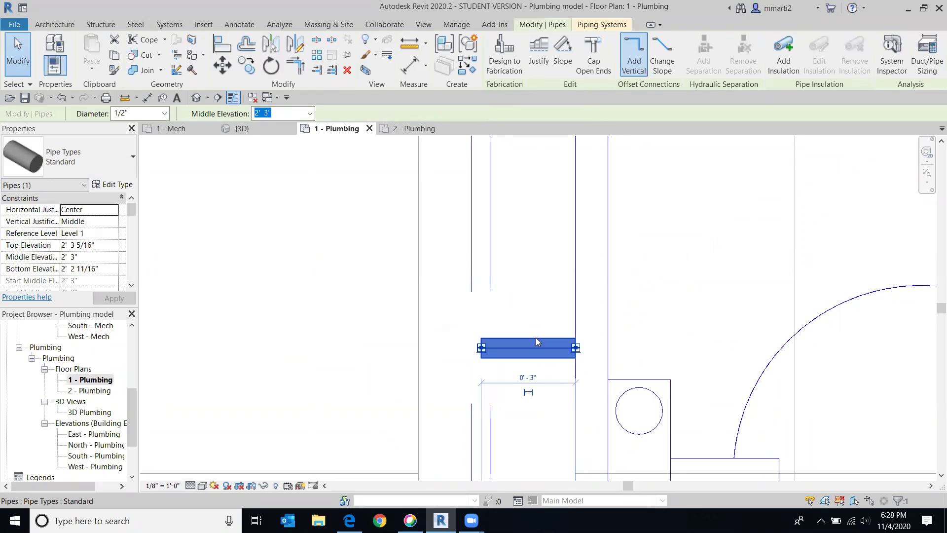
left_click(309, 114)
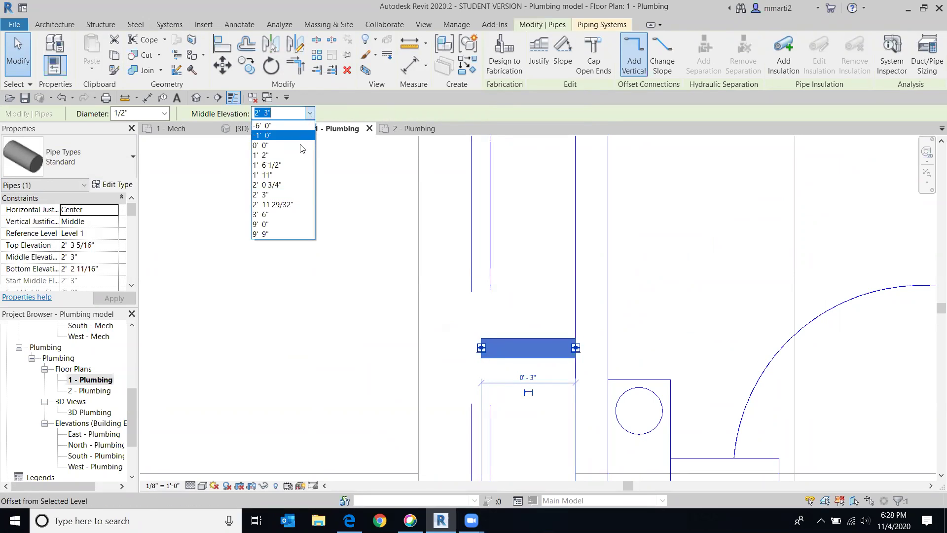
left_click(291, 165)
left_click(289, 239)
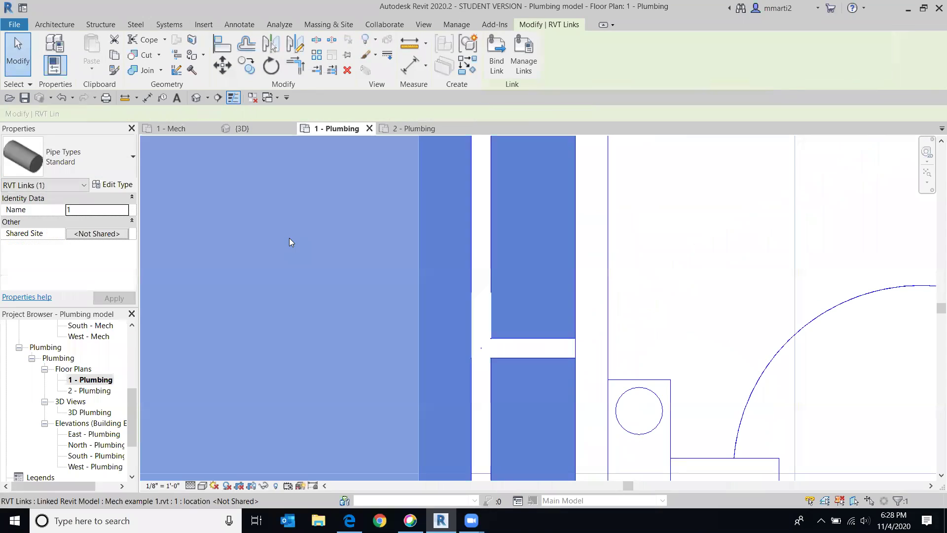
key("Escape")
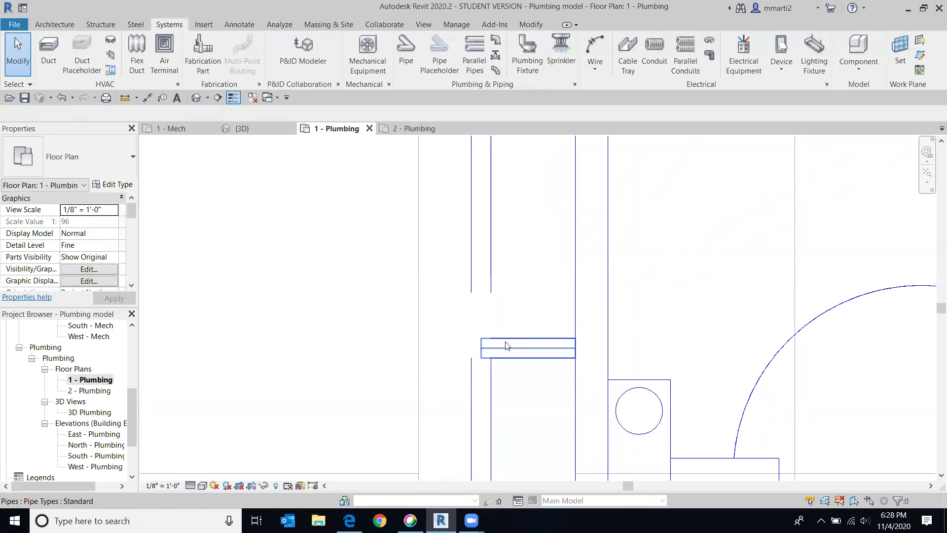
Connect the free end of the lavatory branch pipe to the supply pipe in the wall with a tee.
mouse_move(485, 349)
left_mouse_down()
mouse_move(511, 348)
mouse_move(487, 348)
left_mouse_up()
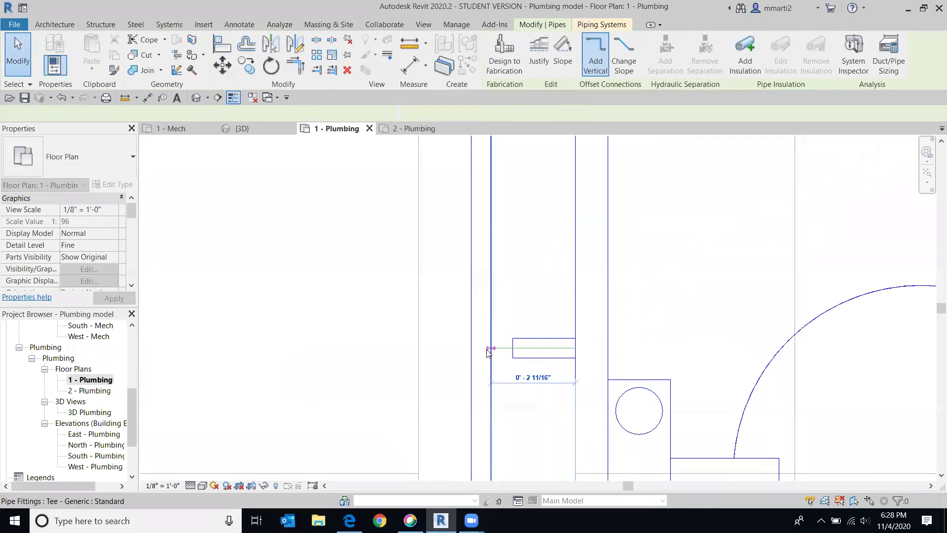
key("Escape")
key("p")
key("i")
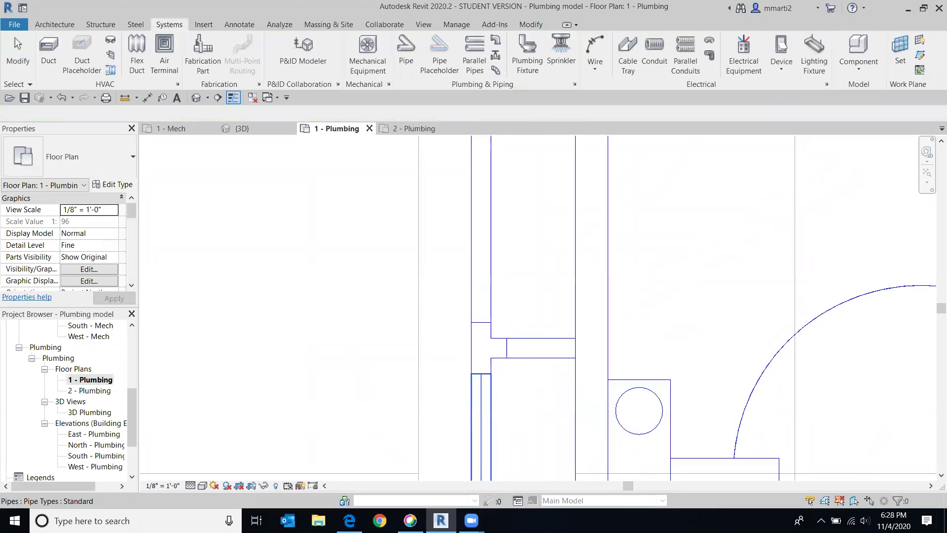
Try to run a 1/2" pipe at 1' 6 1/2" elevation from the next lavatory's upper supply connector to the wall pipe, and undo it.
scroll(509, 341, "up", 3)
middle_click_drag(508, 342, 490, 118)
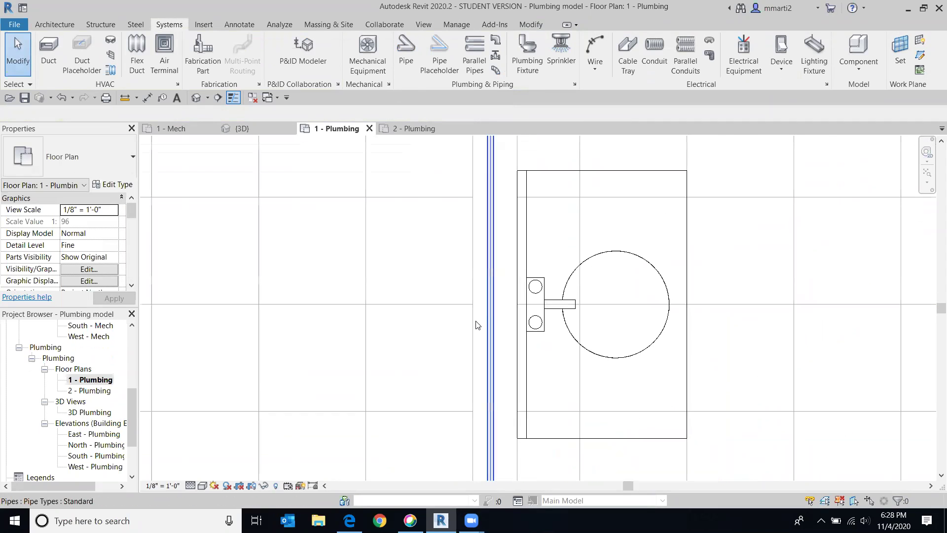
left_click(548, 367)
left_click(382, 269)
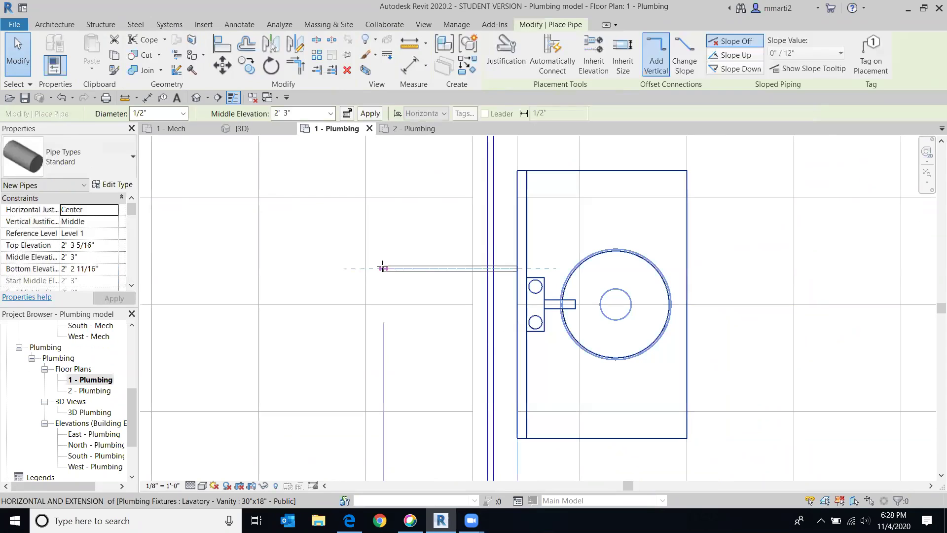
left_click(330, 114)
left_click(311, 170)
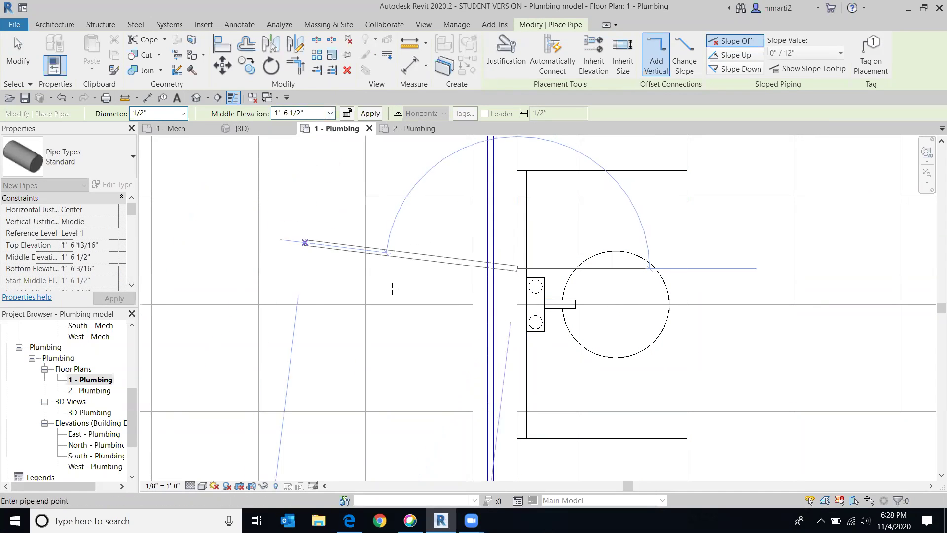
scroll(502, 268, "up", 4)
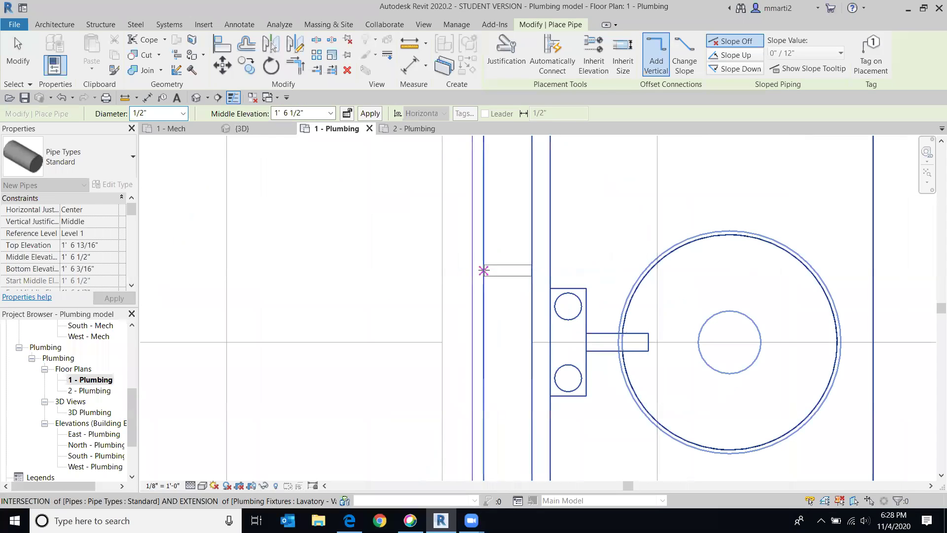
left_click(478, 270)
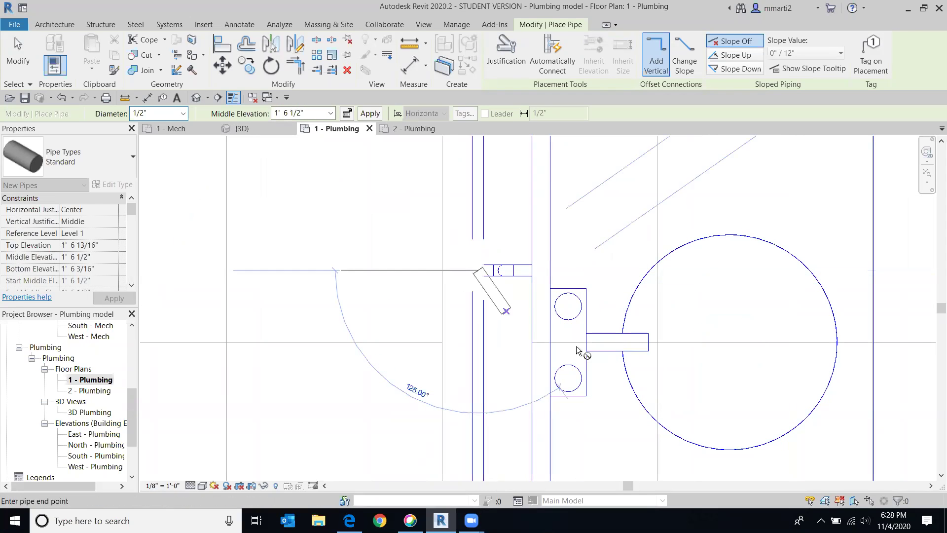
key("Escape")
key("Escape")
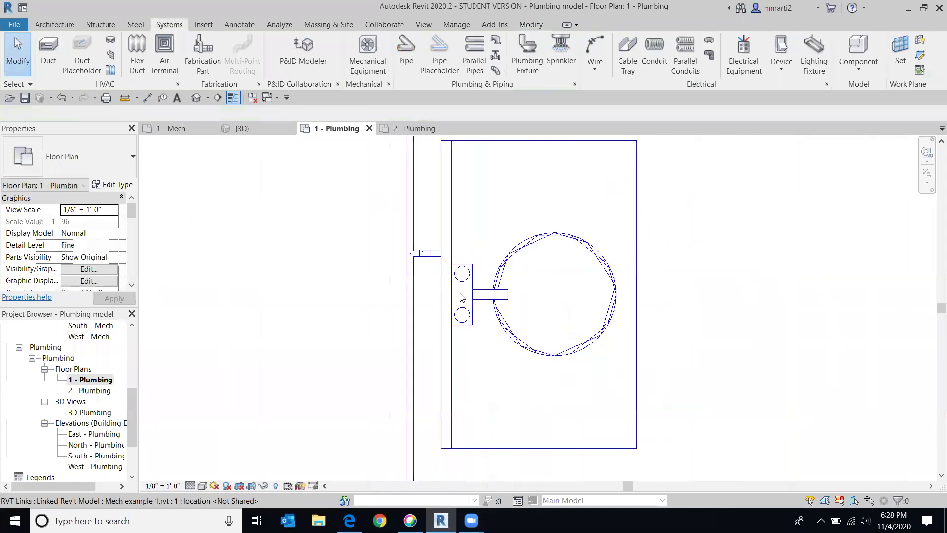
scroll(336, 217, "up", 2)
left_click(381, 210)
key("Escape")
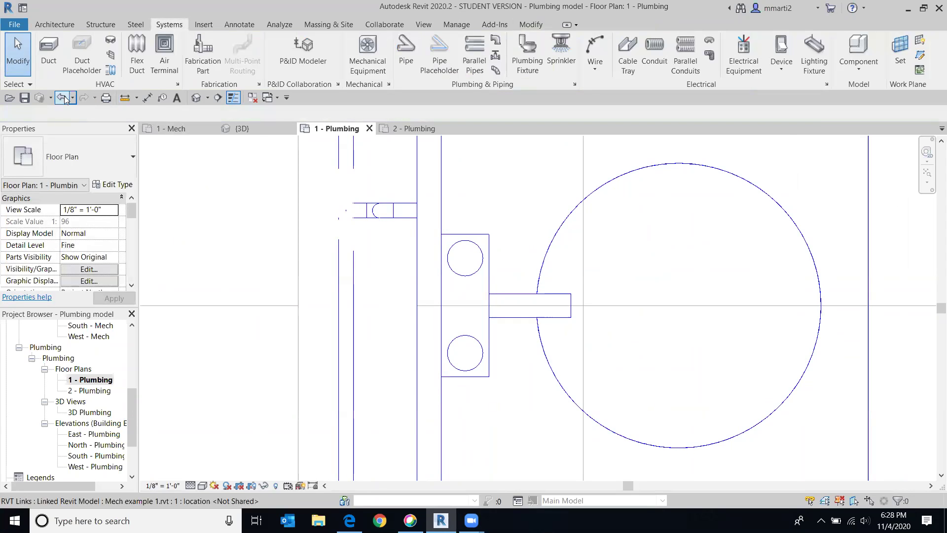
left_click(62, 97)
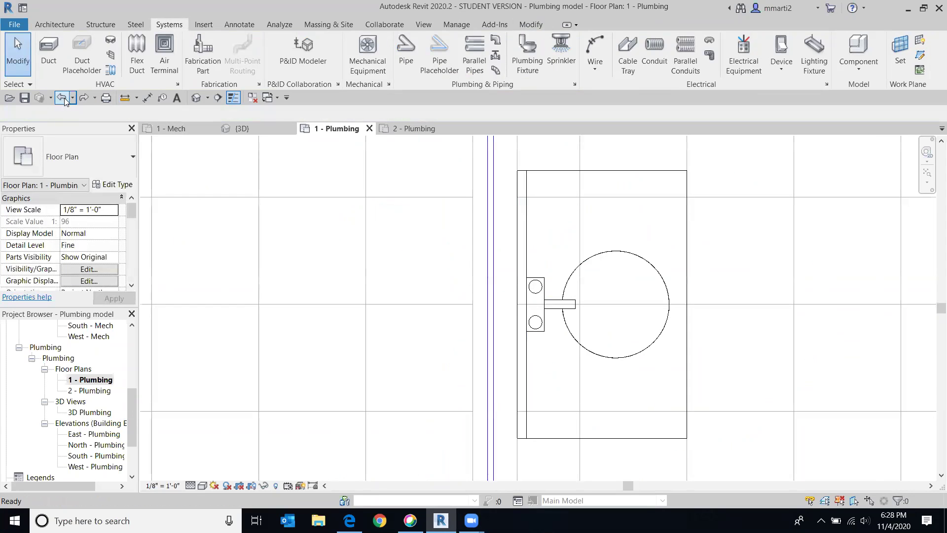
Draw a 1/2" pipe from this lavatory's upper supply connector to the wall supply pipe, keeping the connector's 2' 3" elevation.
left_click(534, 310)
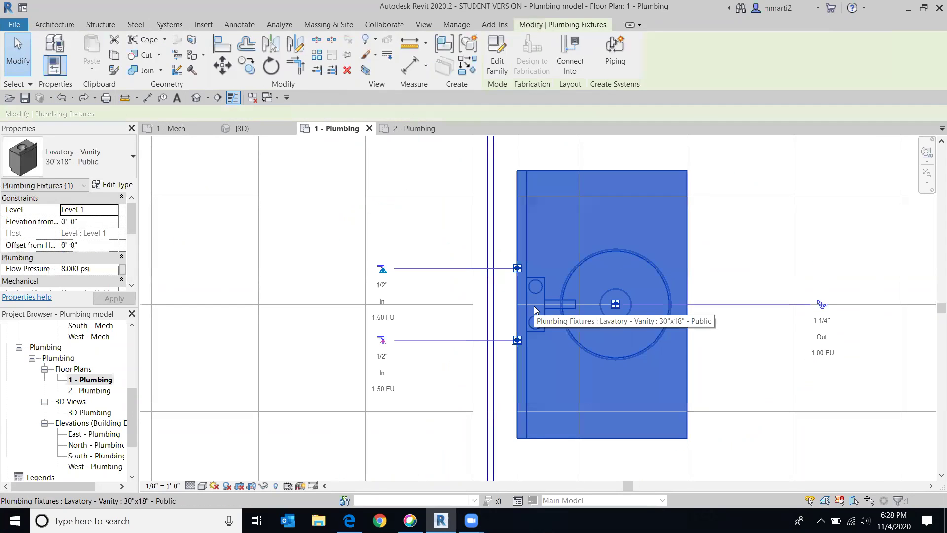
left_click(380, 269)
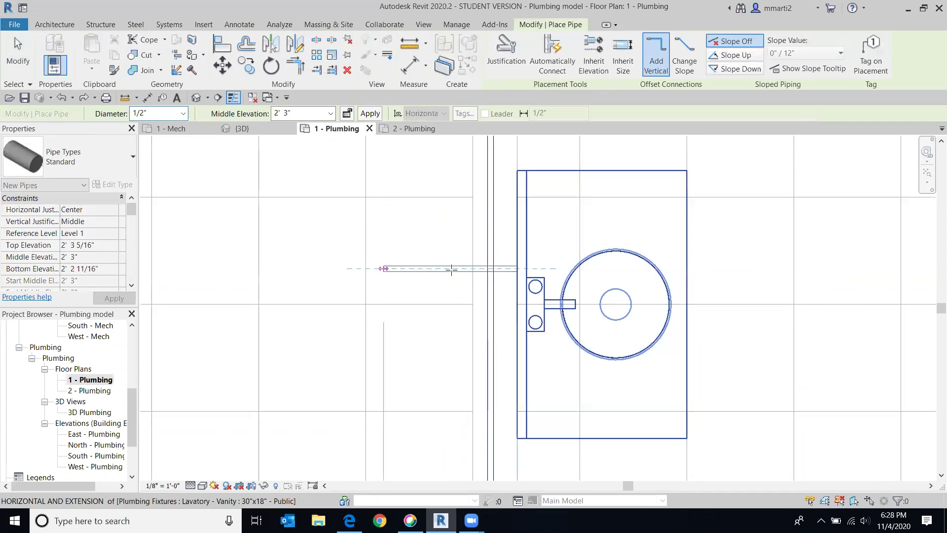
left_click(490, 269)
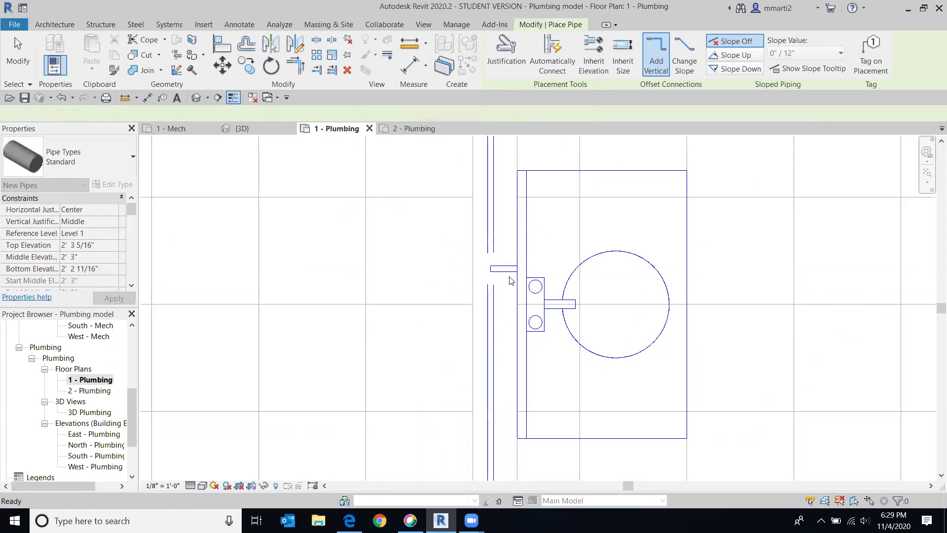
key("Escape")
key("Escape")
Set the new branch pipe's middle elevation to 1' 6 1/2".
left_click(508, 269)
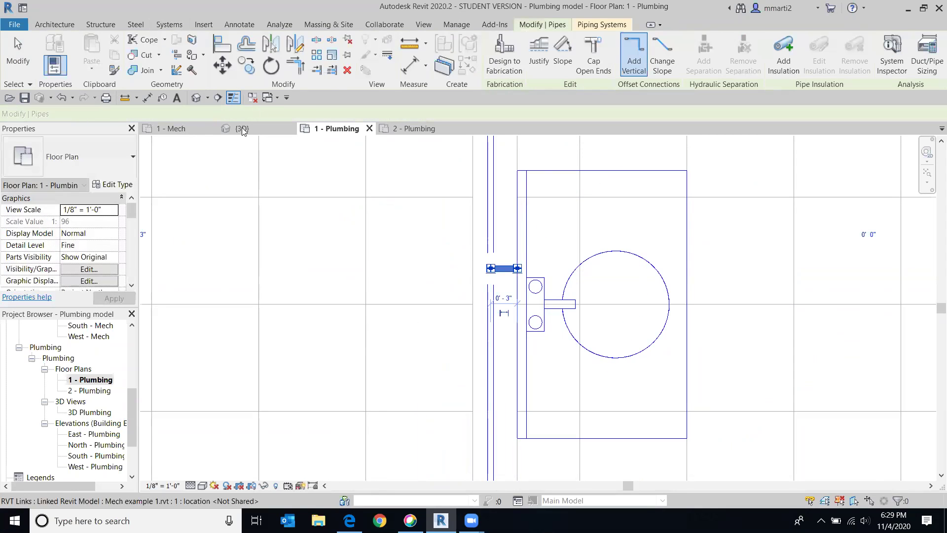
left_click(310, 114)
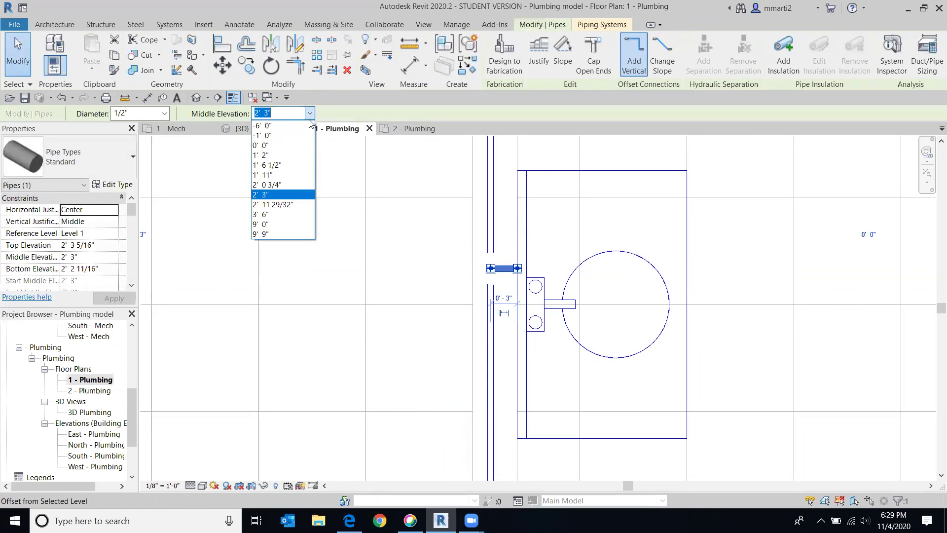
left_click(292, 162)
key("Escape")
Join the new branch pipe's free end to the supply pipe in the wall so a tee fitting is created.
scroll(490, 303, "up", 3)
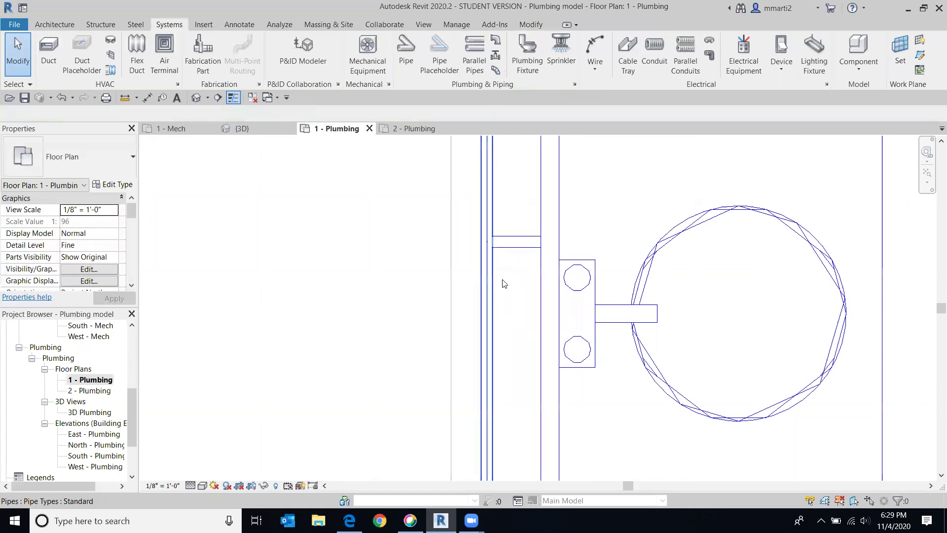
left_click(489, 243)
left_click_drag(487, 241, 487, 241)
left_click(506, 261)
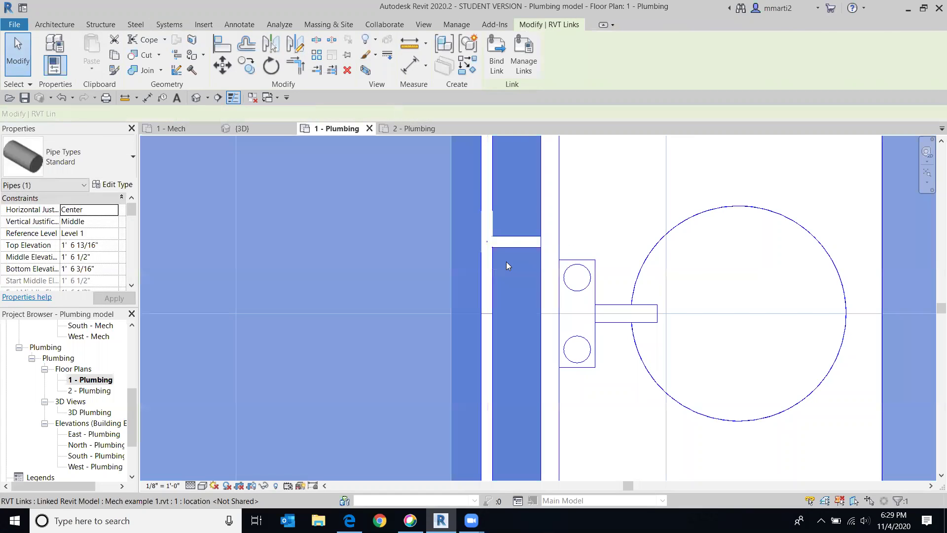
key("Escape")
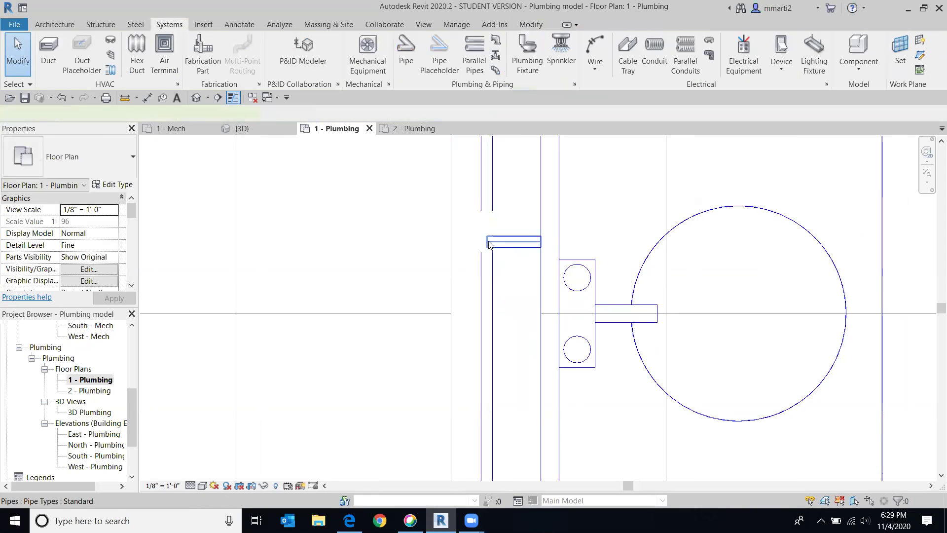
left_click(489, 243)
mouse_move(488, 244)
left_mouse_down()
mouse_move(510, 244)
mouse_move(481, 243)
mouse_move(488, 246)
left_mouse_up()
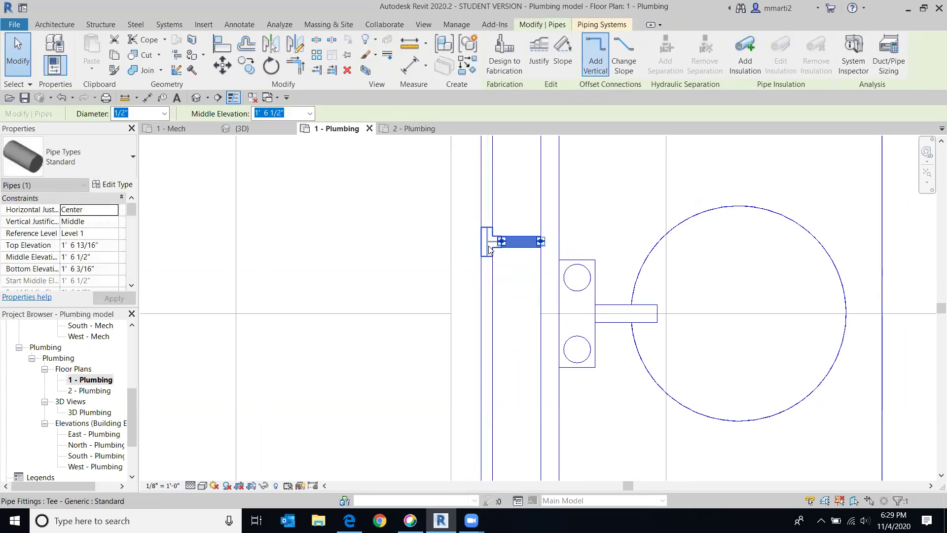
key("Escape")
scroll(634, 316, "down", 5)
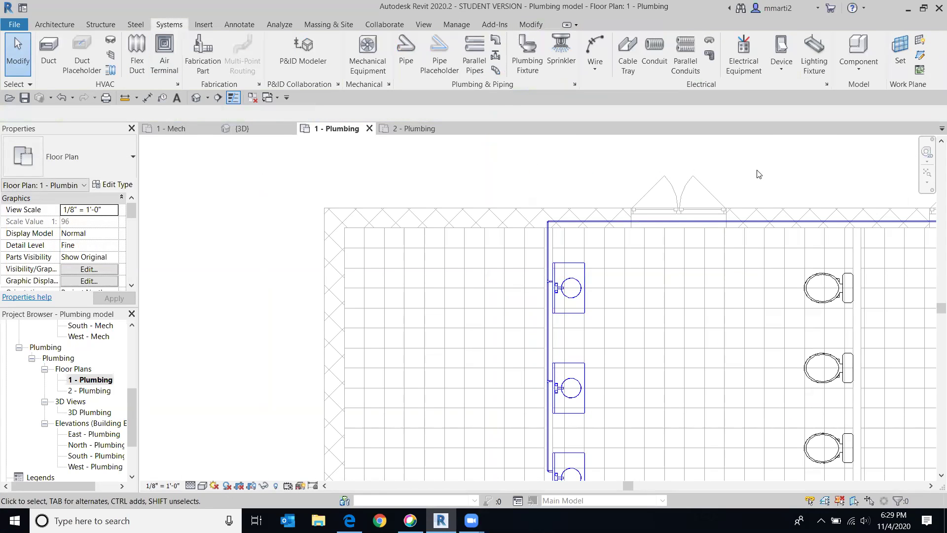
Examine the three lavatories and their supply pipe connections in the default 3D view, looking from the building's back left corner.
left_click(195, 98)
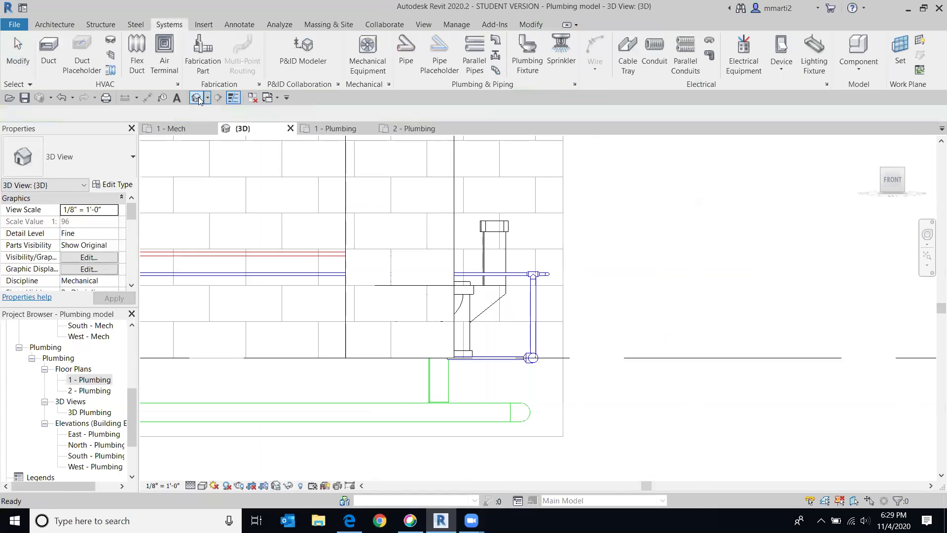
left_click(883, 171)
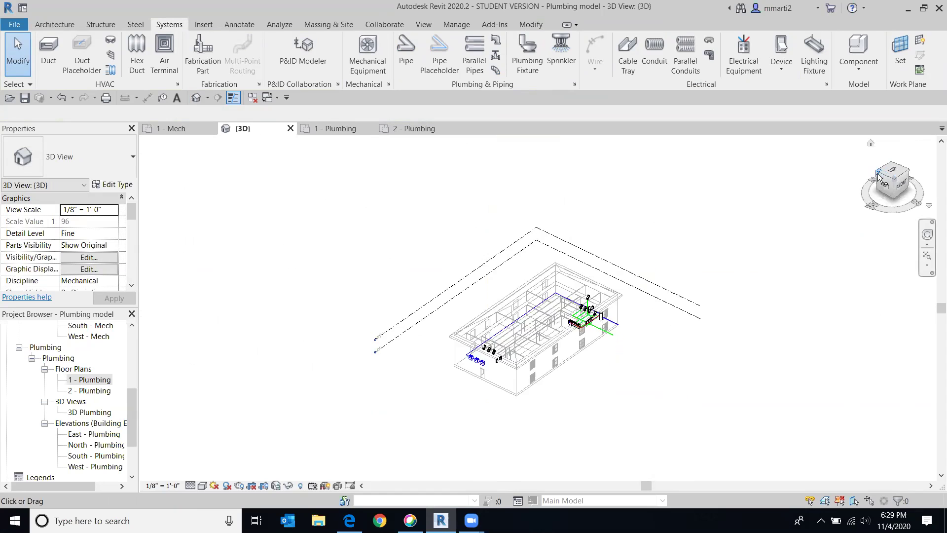
scroll(567, 365, "up", 10)
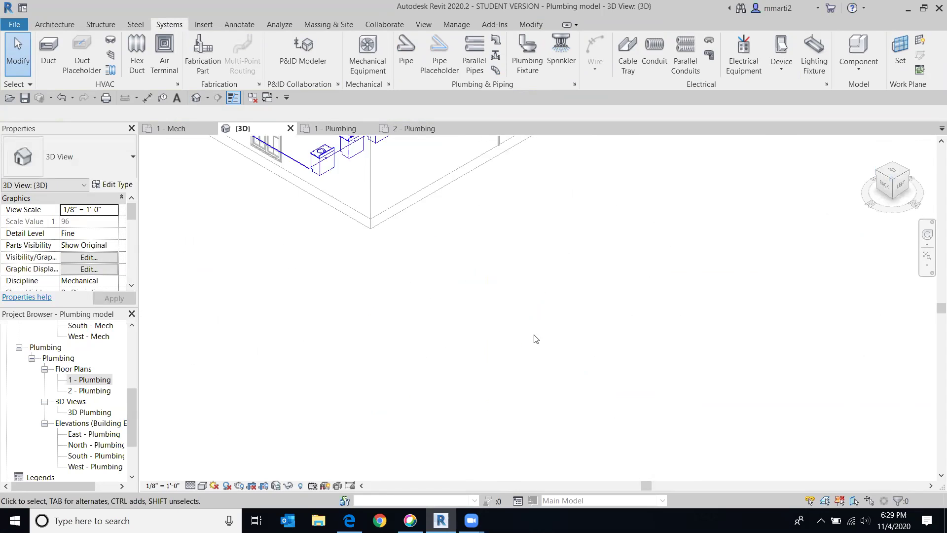
scroll(435, 256, "up", 3)
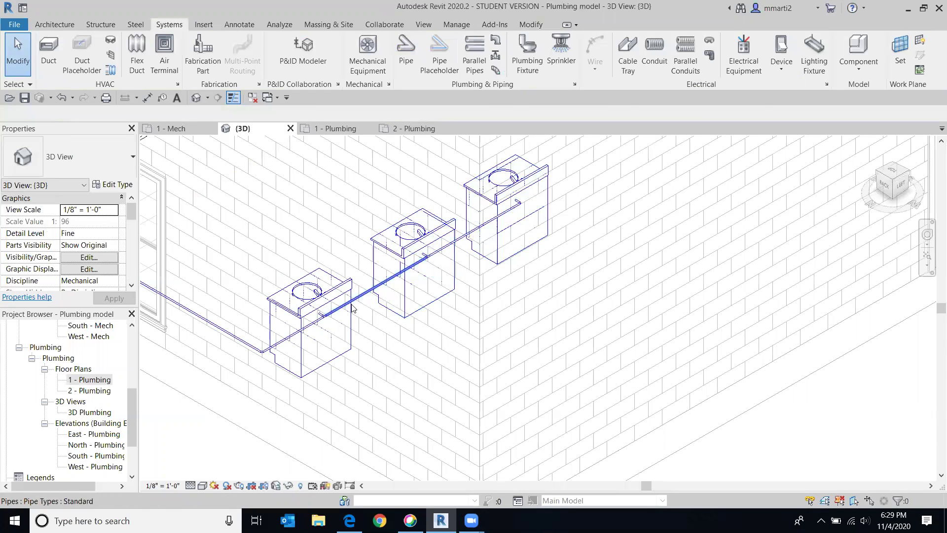
scroll(422, 295, "down", 3)
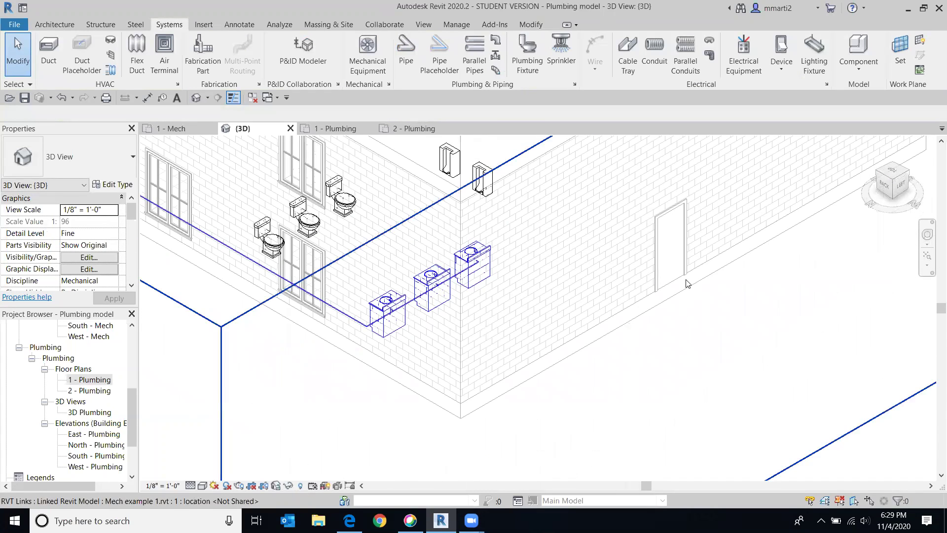
scroll(252, 433, "down", 1)
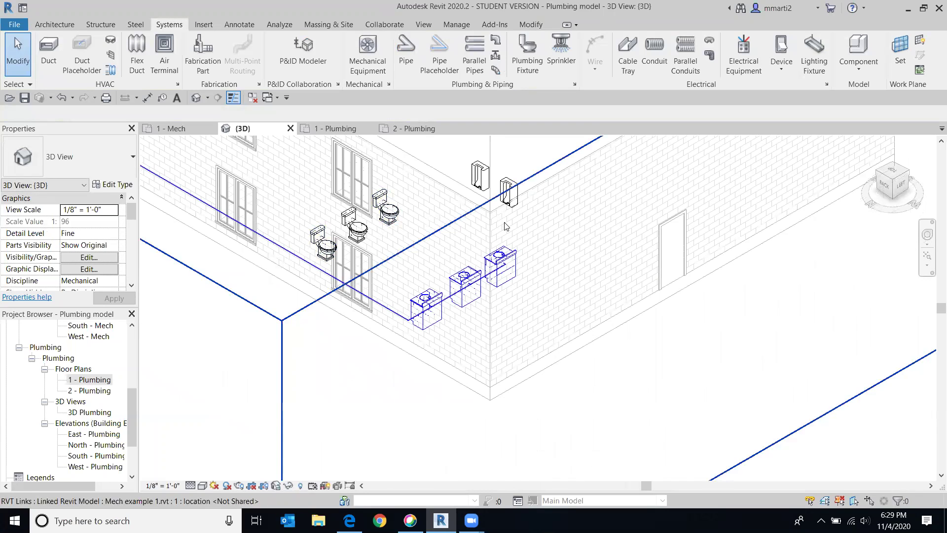
On the 1 - Plumbing floor plan, draw a short 3/4" pipe at 1' 11" elevation from the left urinal's supply connector into the wall.
double_click(91, 380)
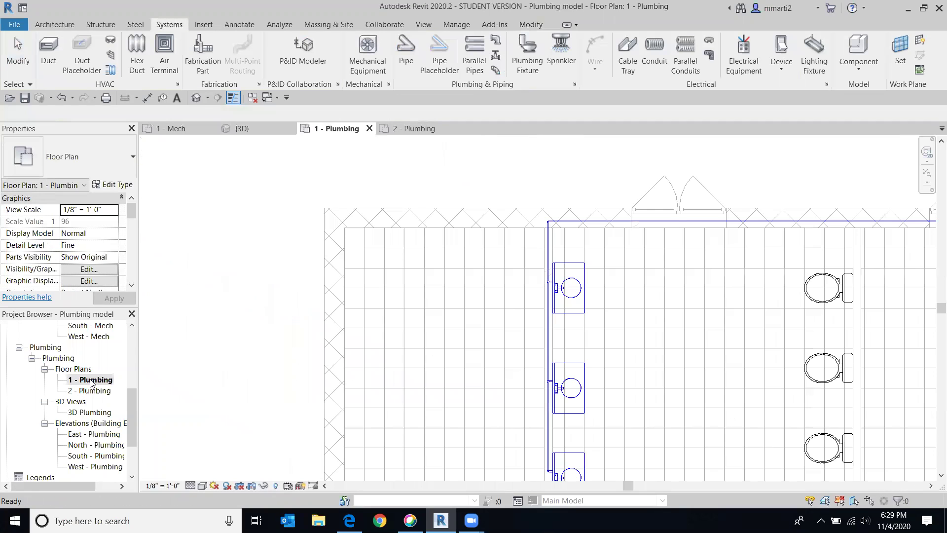
middle_click_drag(687, 342, 378, 284)
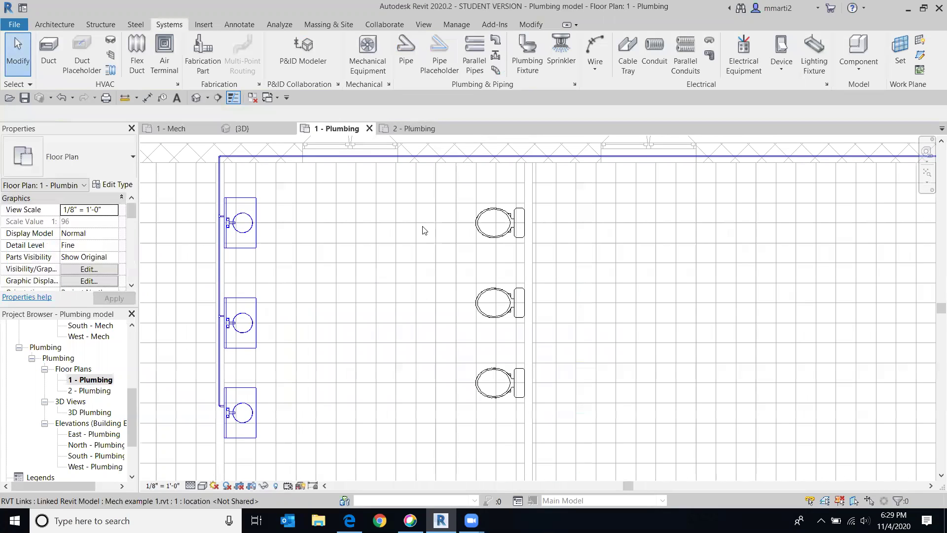
middle_click_drag(493, 218, 457, 183)
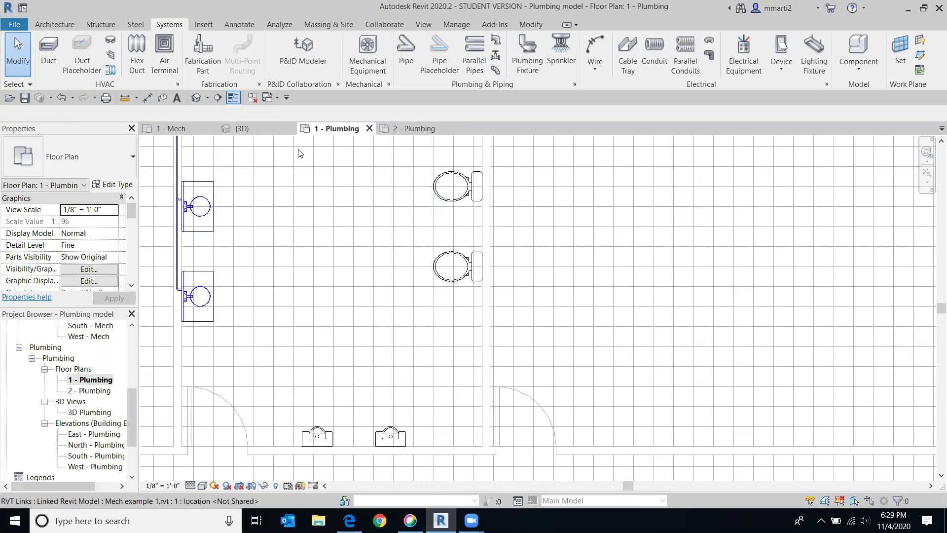
scroll(300, 443, "up", 2)
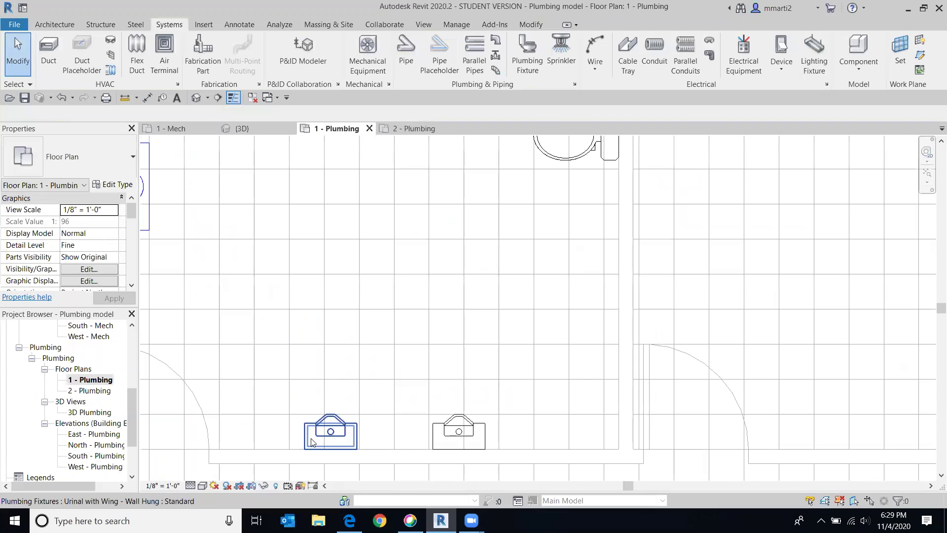
left_click(337, 457)
middle_click_drag(371, 450, 342, 306)
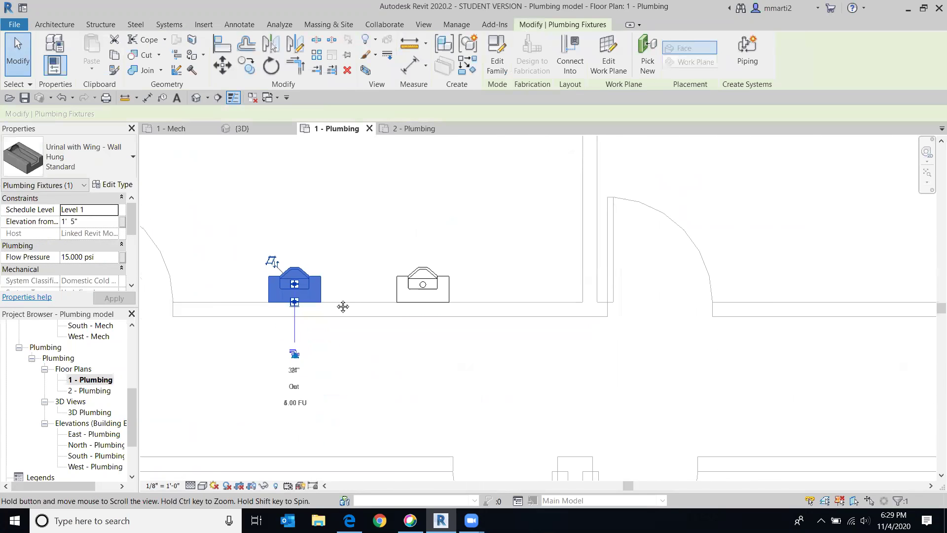
left_click(297, 351)
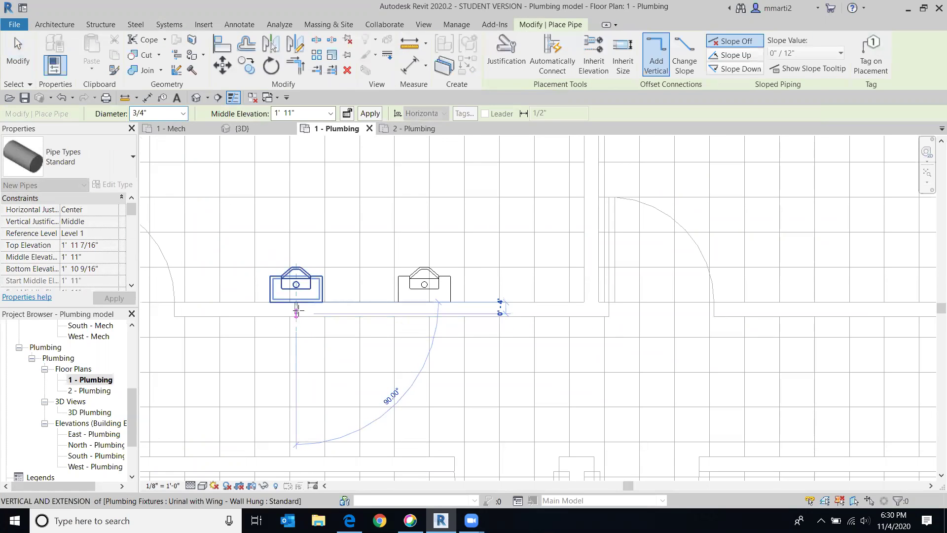
left_click(296, 310)
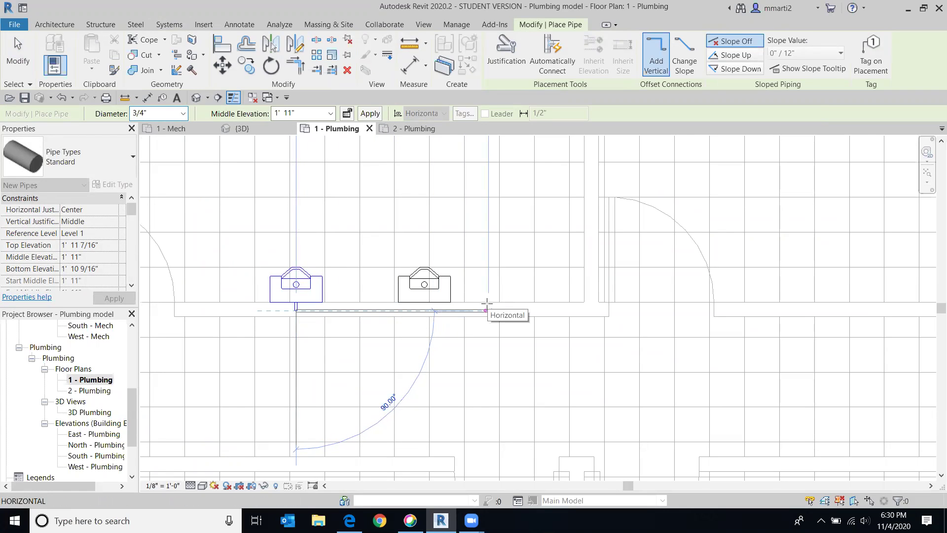
Continue the pipe at 1' 6 1/2" middle elevation inside the wall behind the urinals, to the corner with the toilets' partition wall.
left_click(330, 113)
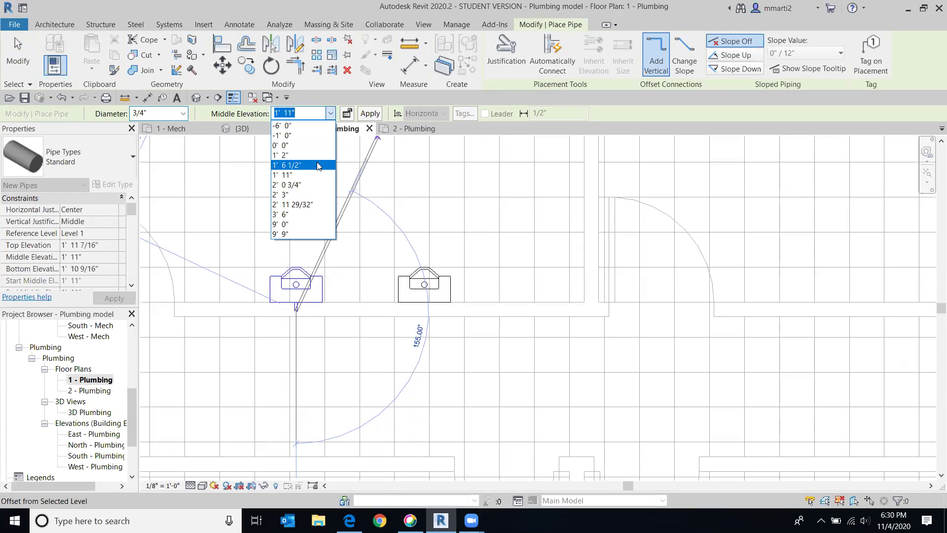
left_click(317, 165)
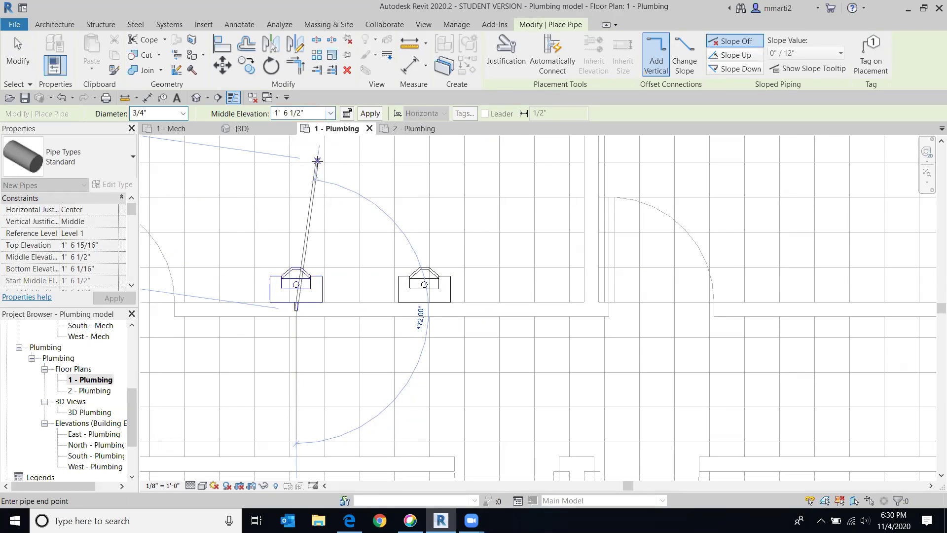
left_click(589, 309)
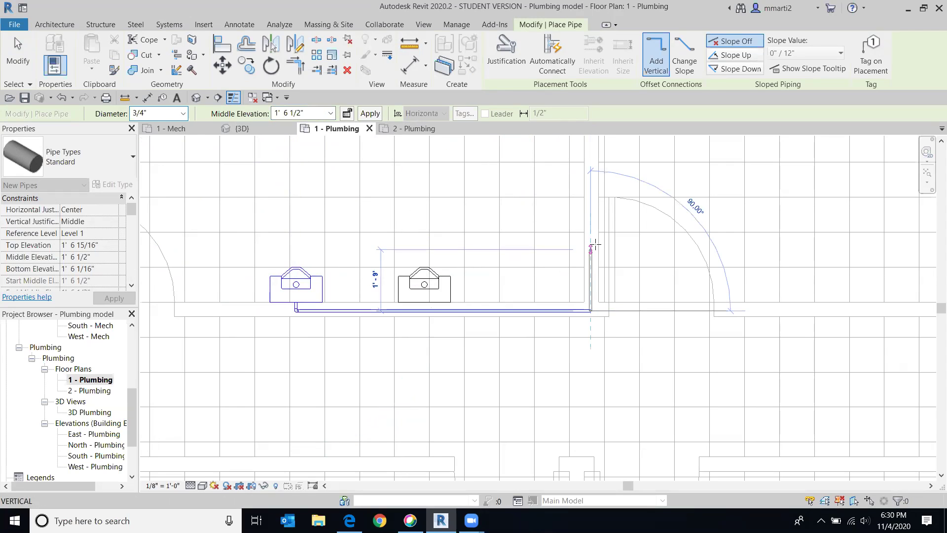
Run the 3/4" pipe through the partition wall behind the toilets to the supply pipe in the exterior wall, and end the pipe run.
middle_click_drag(375, 198, 345, 444)
middle_click_drag(547, 163, 545, 237)
scroll(545, 240, "down", 3)
scroll(544, 240, "up", 4)
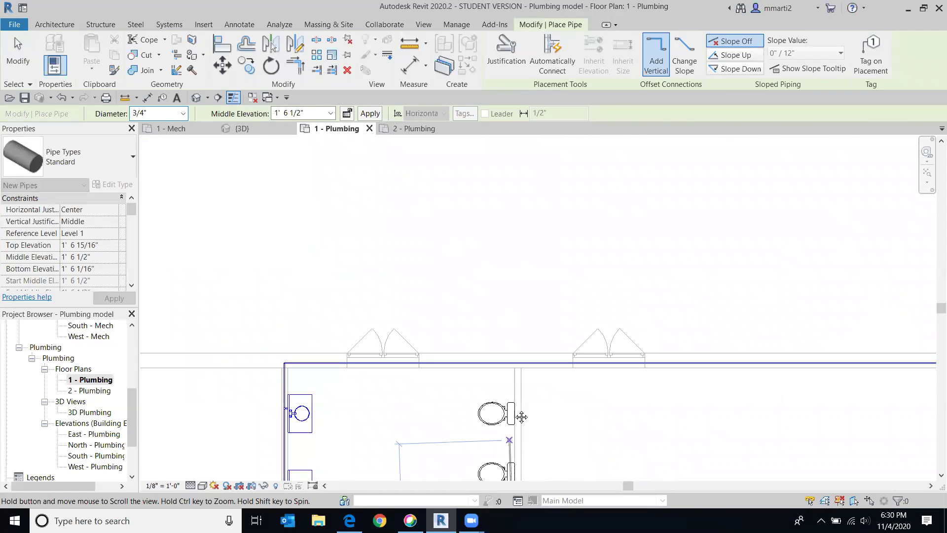
left_click(521, 351)
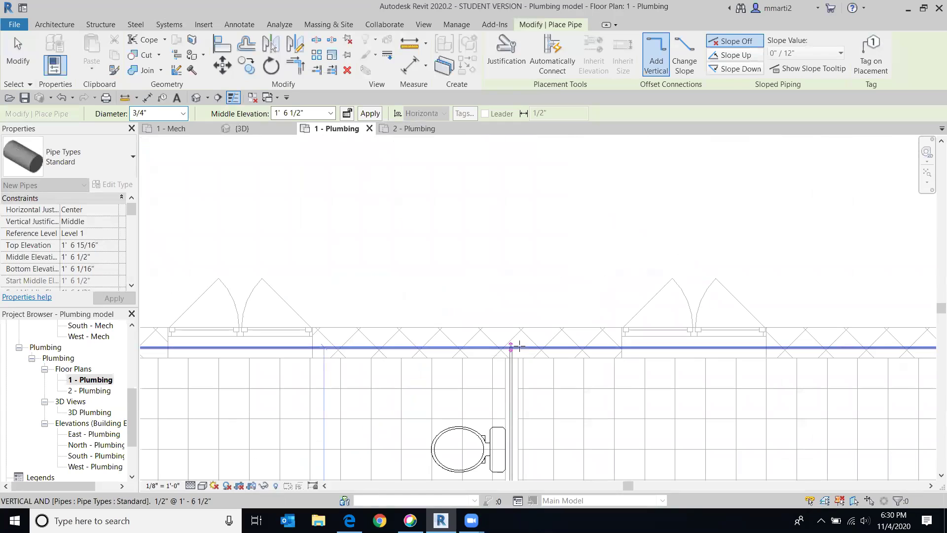
scroll(511, 346, "up", 5)
scroll(514, 348, "down", 3)
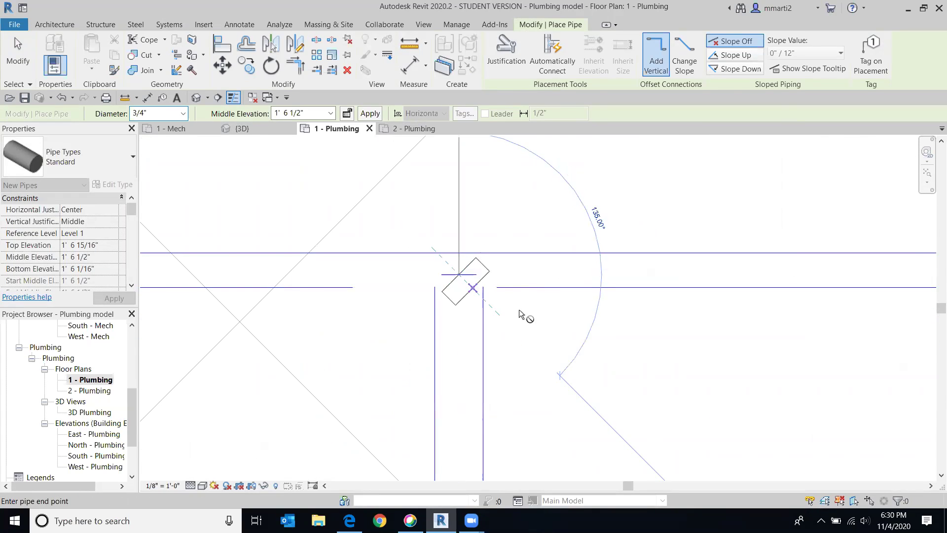
left_click(29, 47)
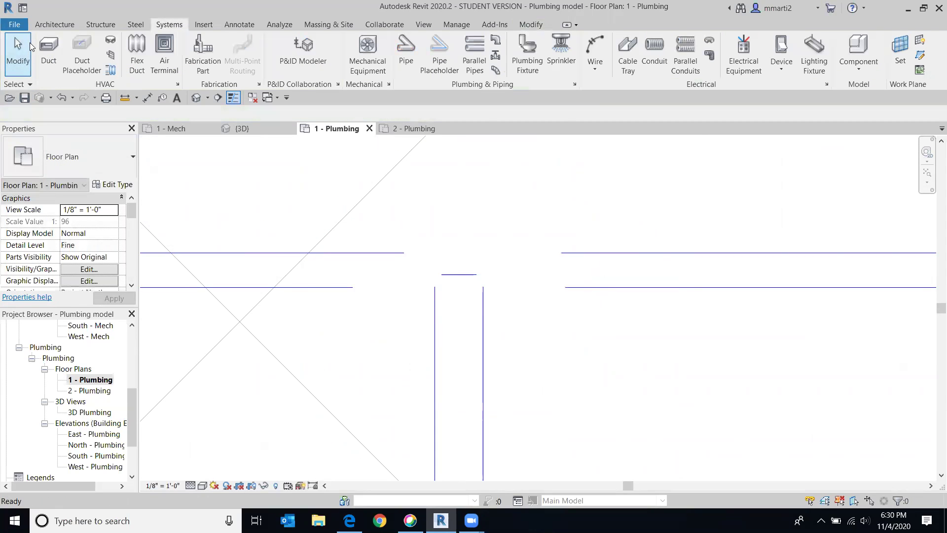
Check the junction of the partition-wall pipe with the exterior-wall supply pipe, and pull the branch's open end onto the supply pipe.
left_click(610, 254)
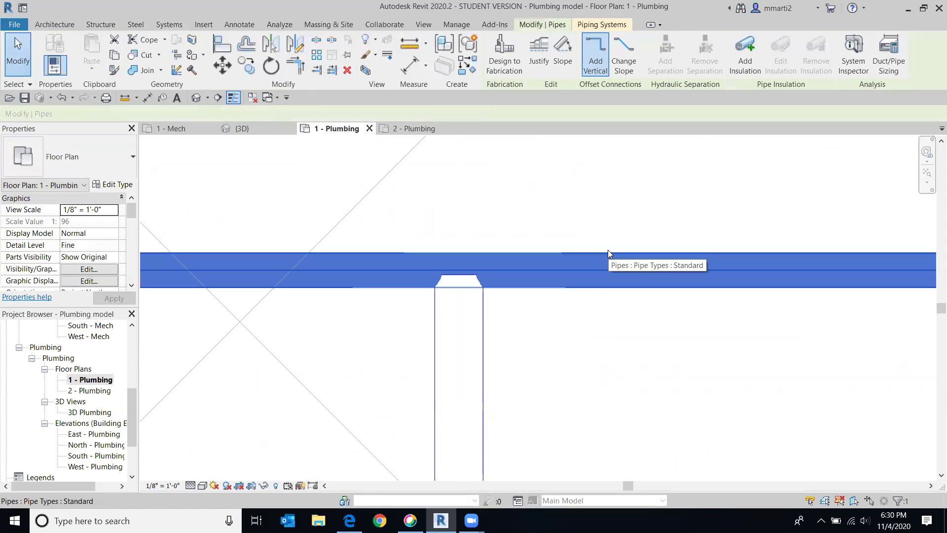
scroll(555, 297, "down", 3)
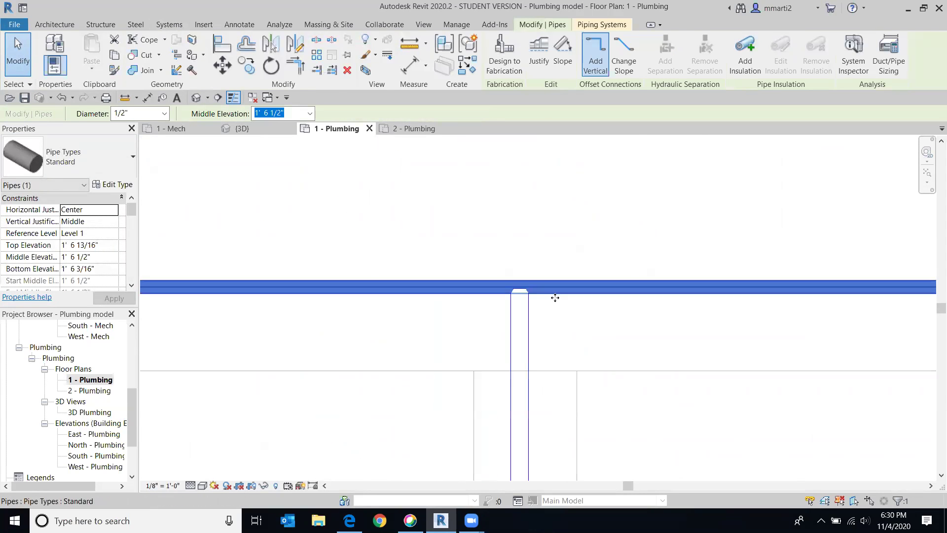
left_click(521, 332)
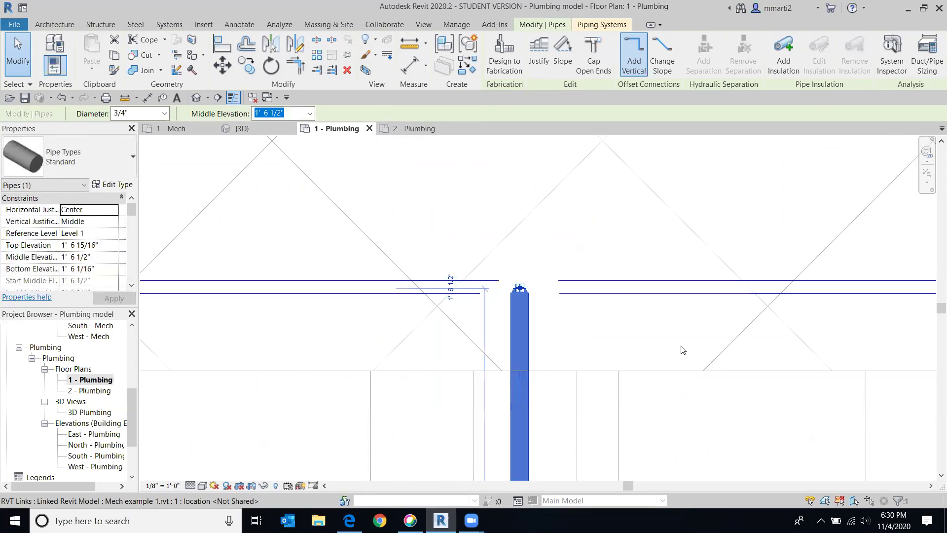
left_click(536, 338)
key("Escape")
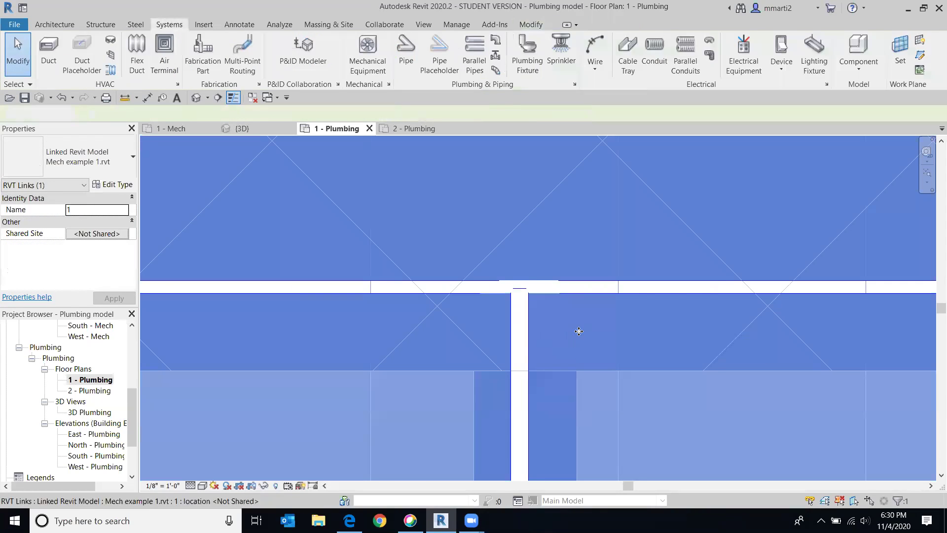
left_click(528, 326)
mouse_move(517, 291)
left_mouse_down()
mouse_move(519, 314)
mouse_move(520, 294)
left_mouse_up()
key("Escape")
Try to connect the right urinal's supply connector to the pipe in the wall behind it with a 3/4" pipe at 1' 6 1/2" elevation.
scroll(611, 365, "down", 2)
middle_click_drag(611, 359, 570, 210)
scroll(575, 296, "down", 6)
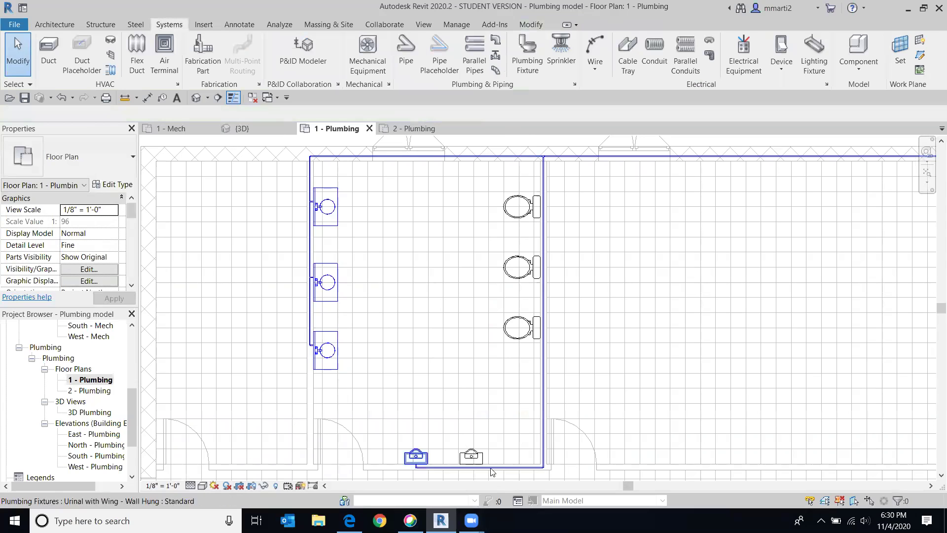
scroll(491, 472, "up", 4)
middle_click_drag(454, 408, 440, 265)
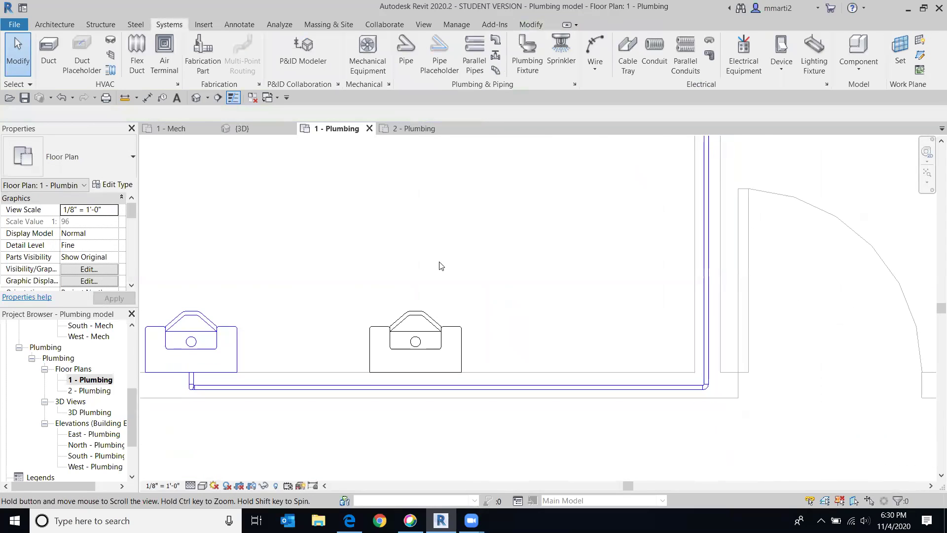
left_click(369, 364)
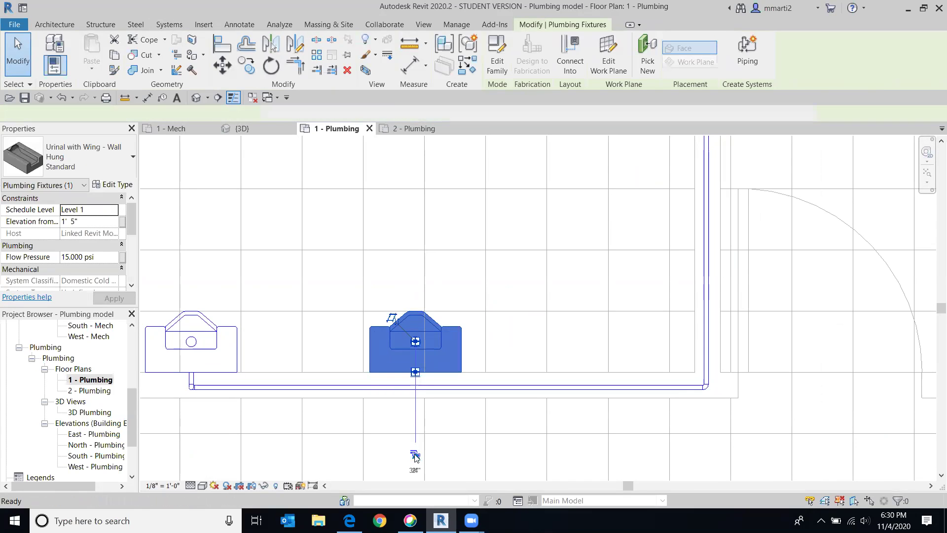
left_click(415, 456)
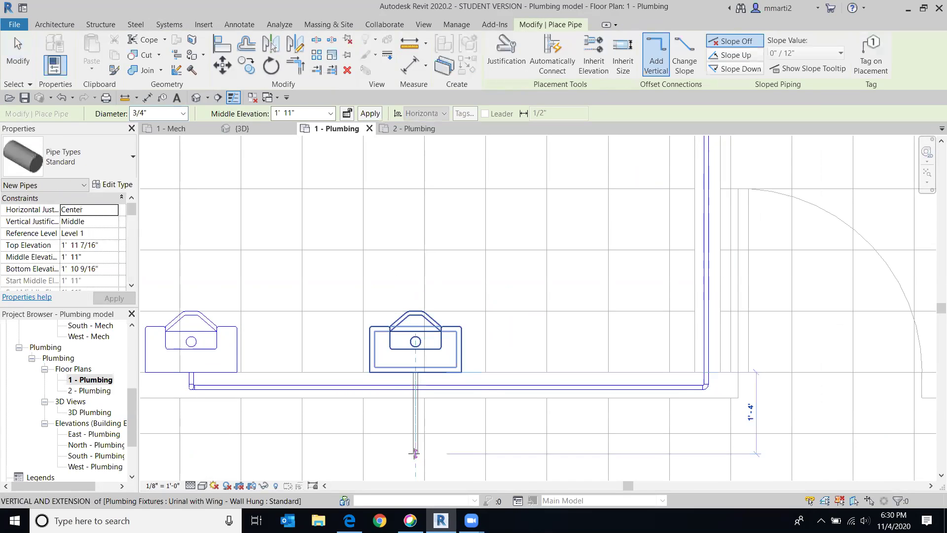
left_click(331, 114)
left_click(310, 166)
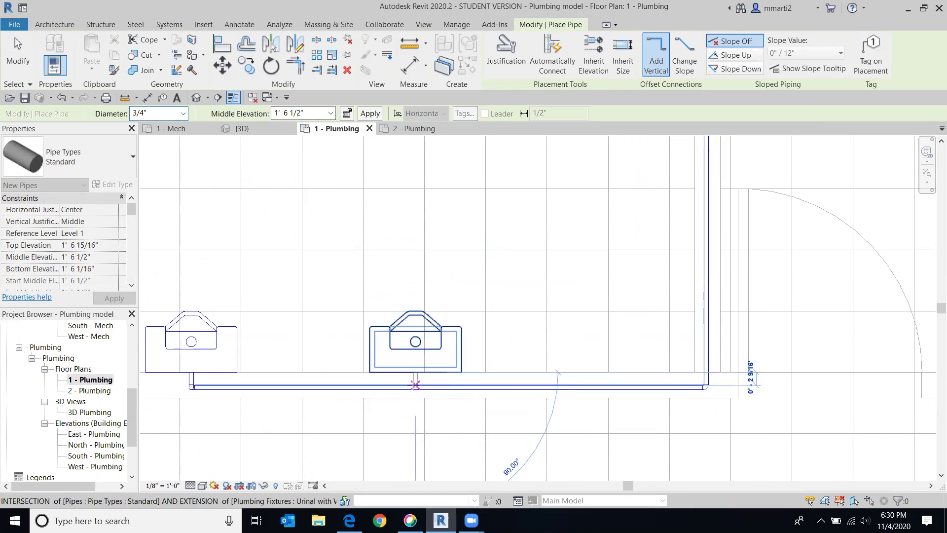
scroll(415, 385, "up", 3)
left_click(419, 383)
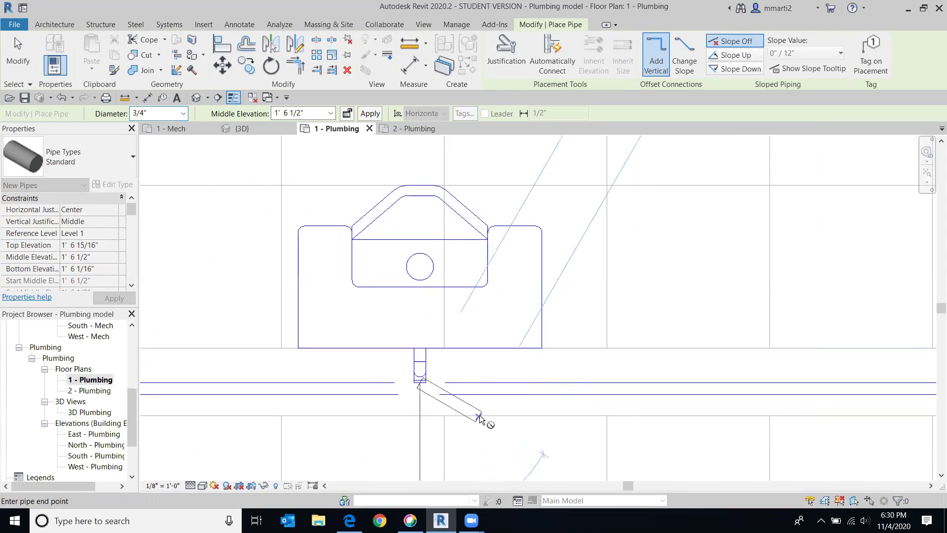
key("Escape")
key("Escape")
key("Escape")
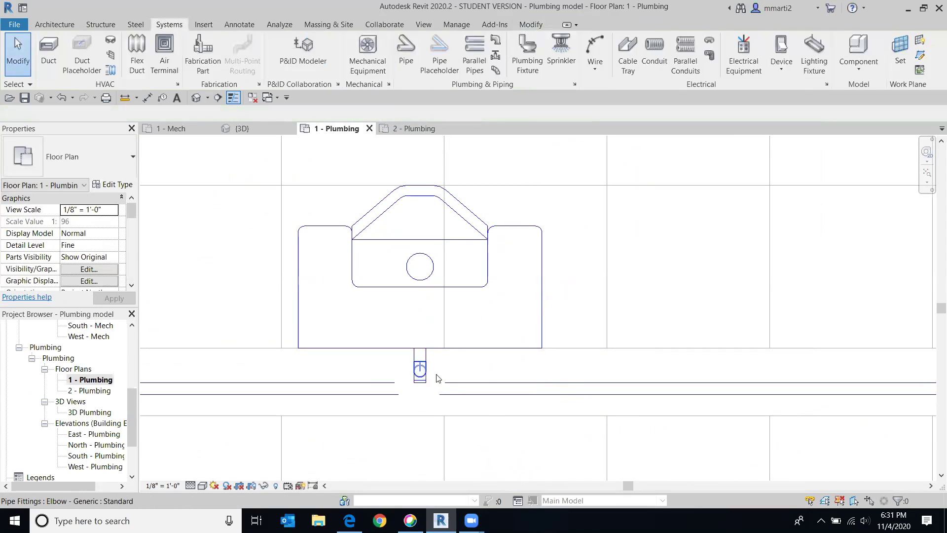
Undo the right urinal's new branch pipe.
left_click(63, 100)
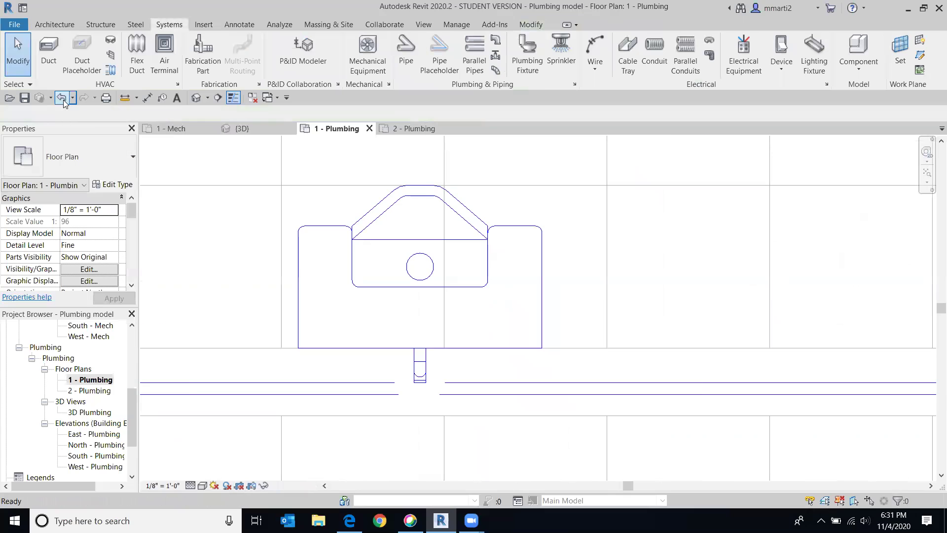
left_click(399, 70)
key("Escape")
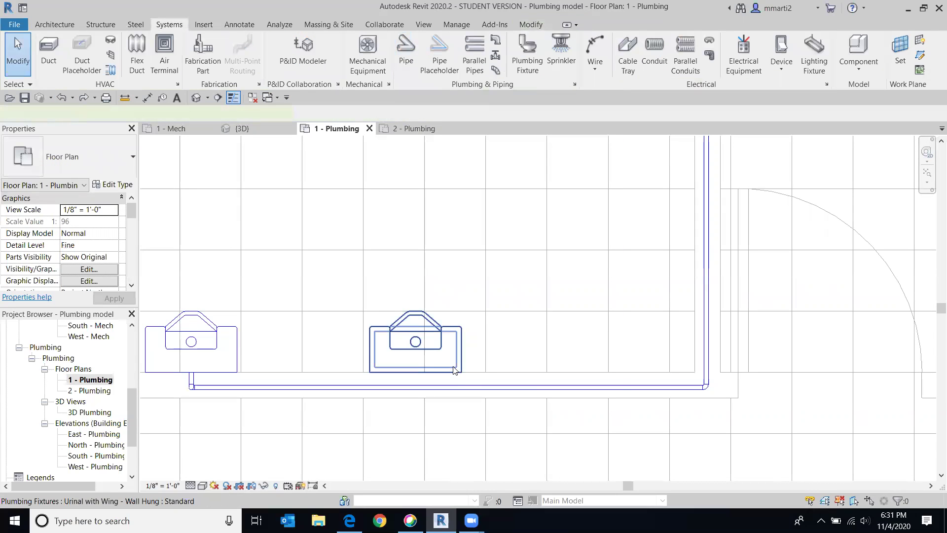
Connect the right urinal to the pipe in the wall behind it with a 3/4" pipe at 1' 11" elevation, pulling the branch's open end onto the supply pipe.
left_click(454, 370)
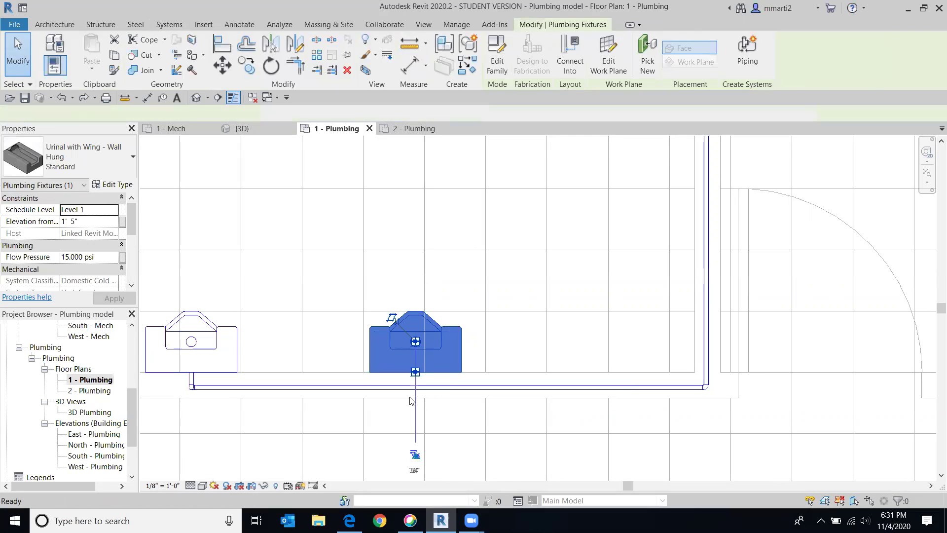
left_click(415, 372)
scroll(415, 387, "up", 5)
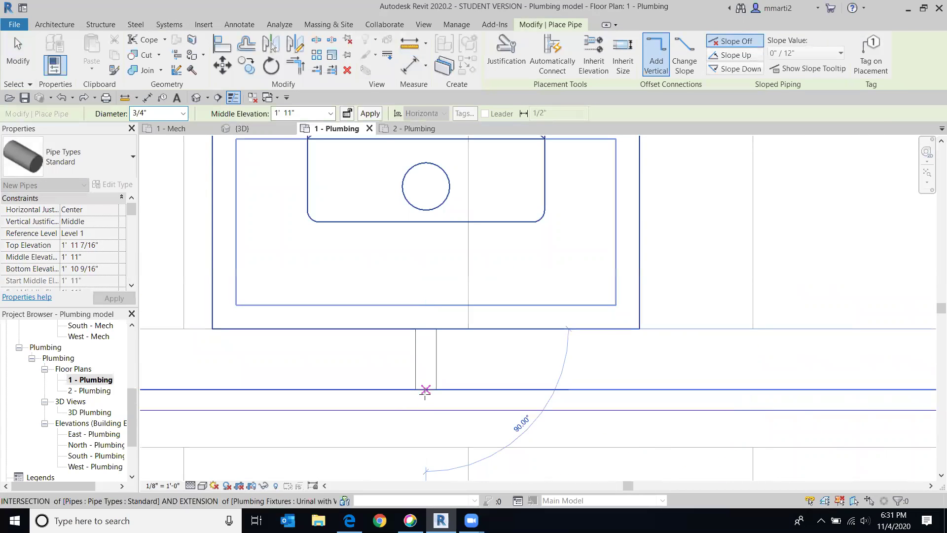
left_click(425, 390)
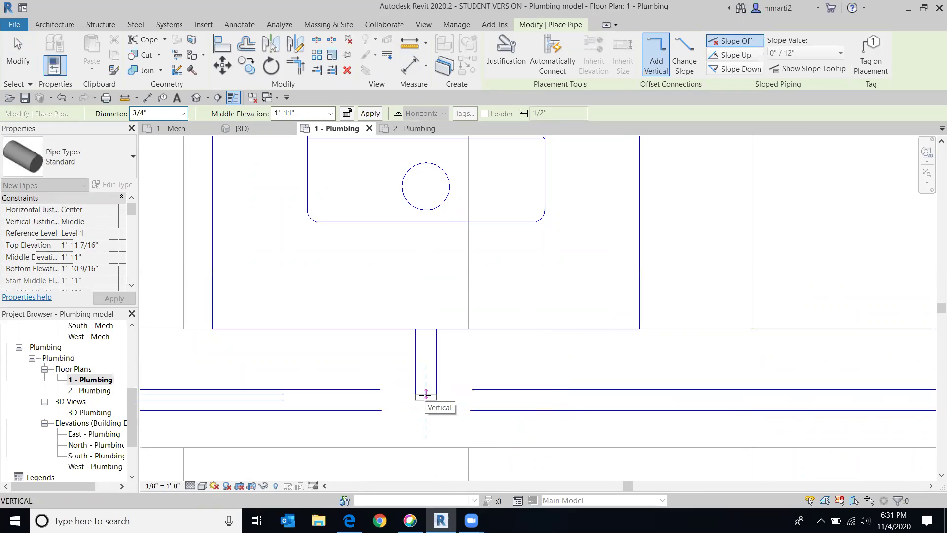
key("Escape")
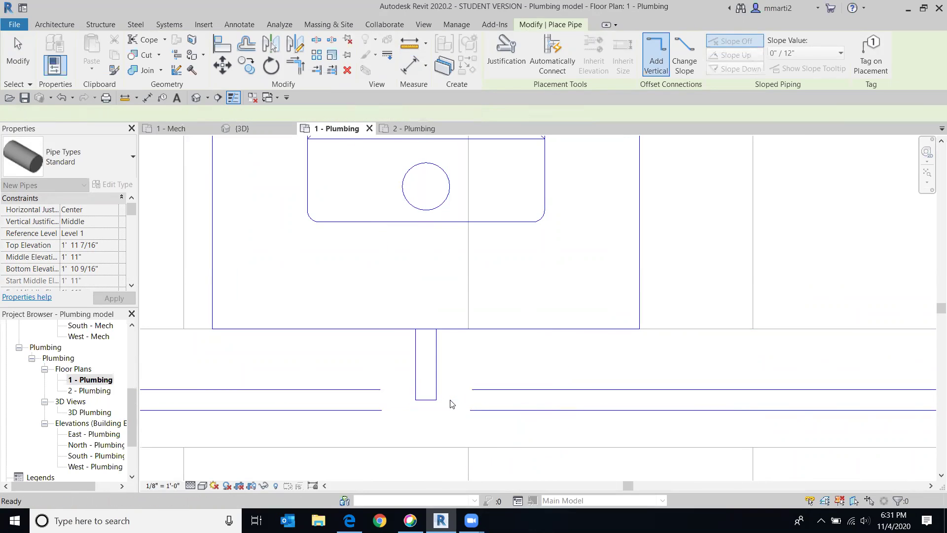
key("Escape")
mouse_move(431, 402)
left_mouse_down()
mouse_move(427, 381)
mouse_move(426, 390)
left_mouse_up()
key("Escape")
Try to run a 1/2" pipe at 1' 6 1/2" elevation from the supply connector of the toilet nearest the urinals to the partition-wall pipe.
scroll(607, 434, "down", 2)
scroll(608, 434, "down", 3)
middle_click_drag(542, 434, 247, 398)
scroll(201, 420, "down", 2)
scroll(243, 363, "up", 5)
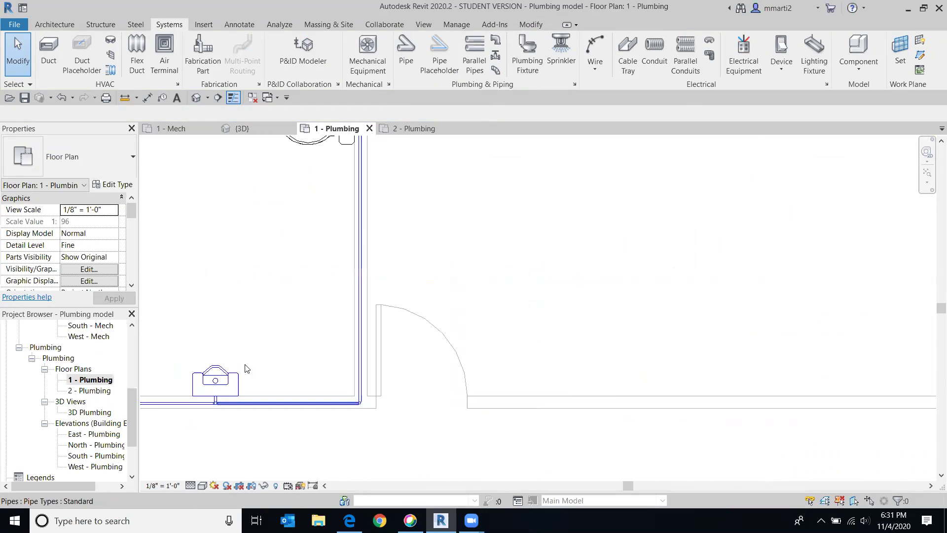
scroll(360, 325, "down", 2)
scroll(360, 325, "up", 3)
scroll(356, 263, "down", 1)
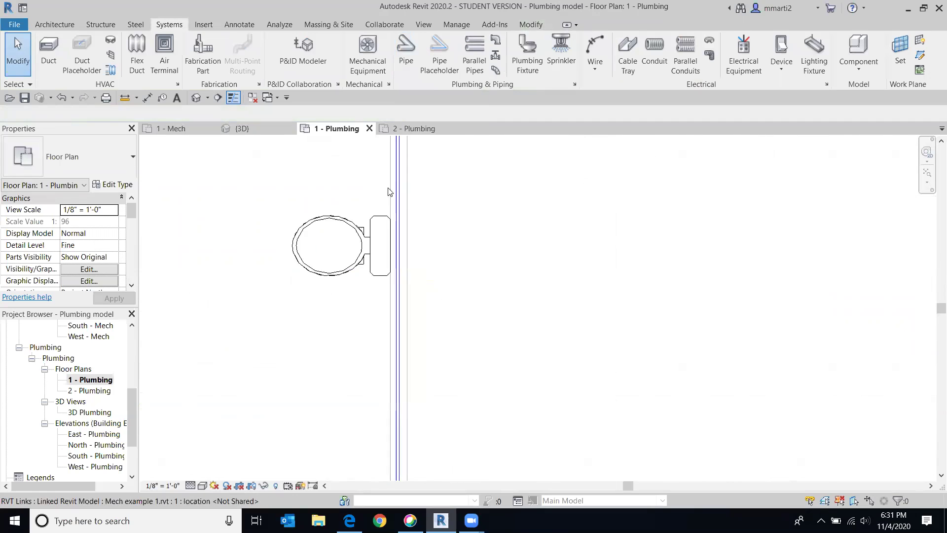
middle_click_drag(356, 263, 333, 266)
middle_click_drag(337, 348, 377, 301)
scroll(419, 384, "up", 2)
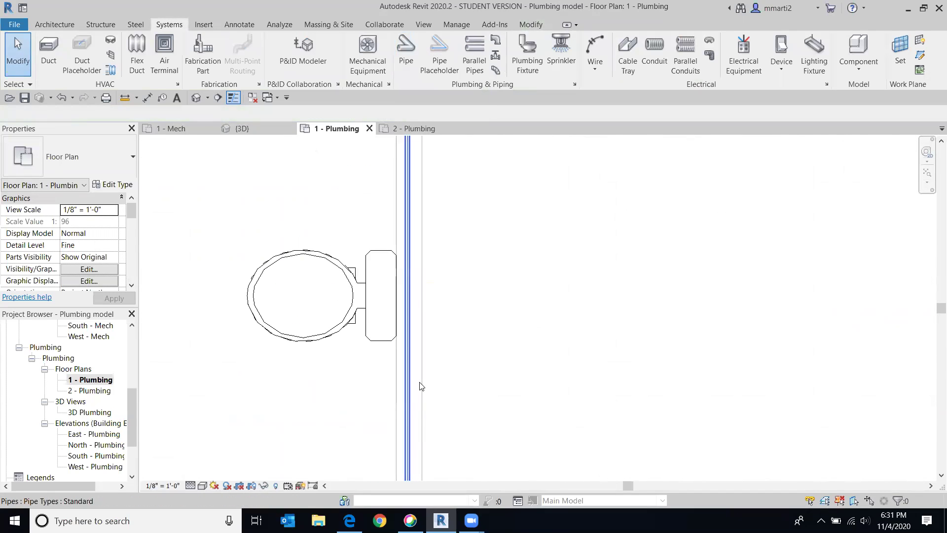
left_click(381, 343)
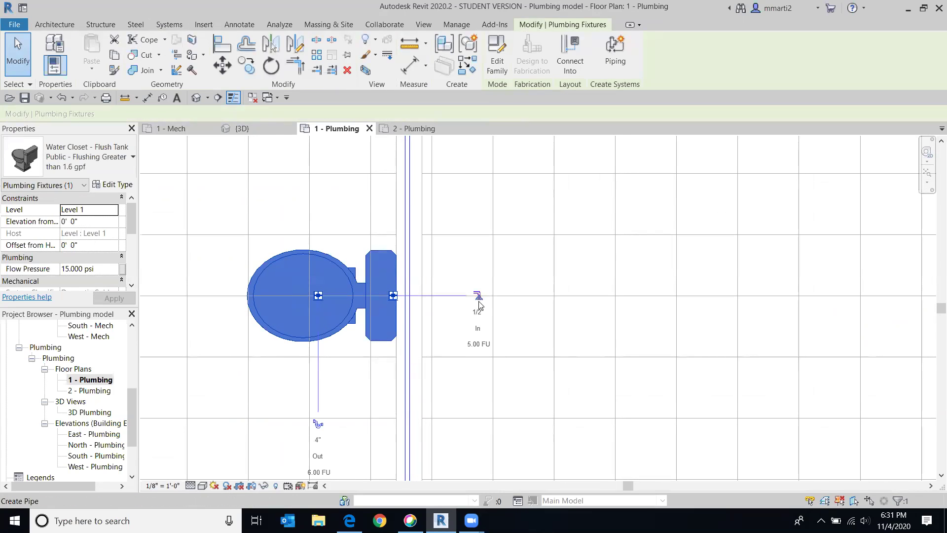
left_click(478, 296)
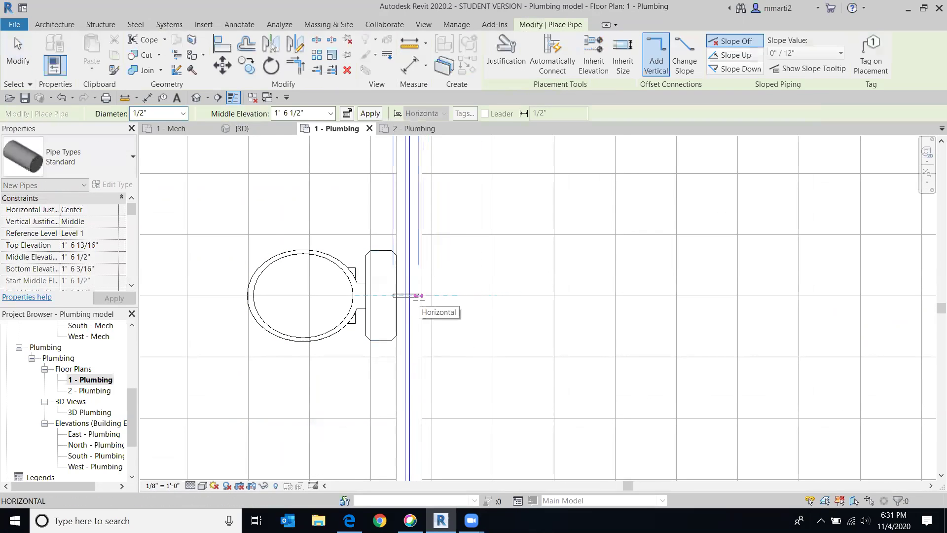
scroll(410, 295, "up", 5)
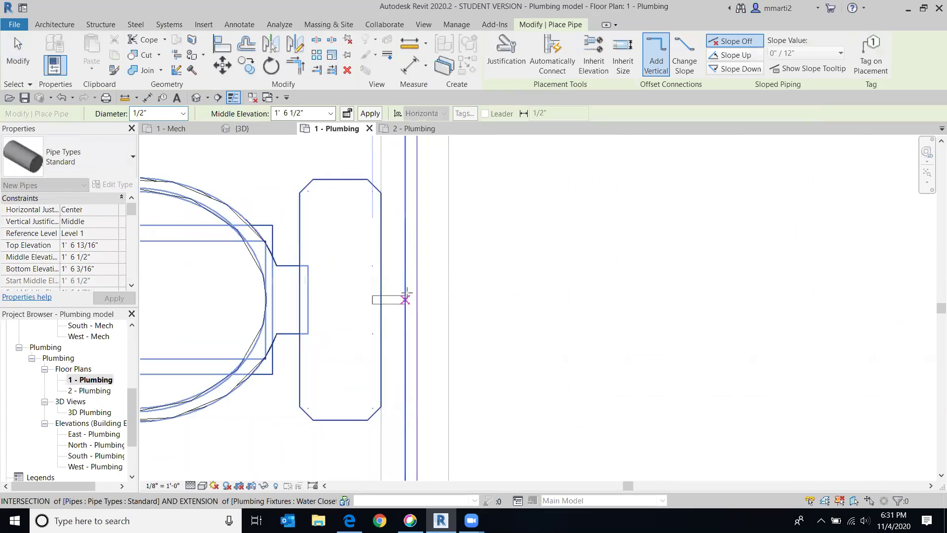
right_click(545, 314)
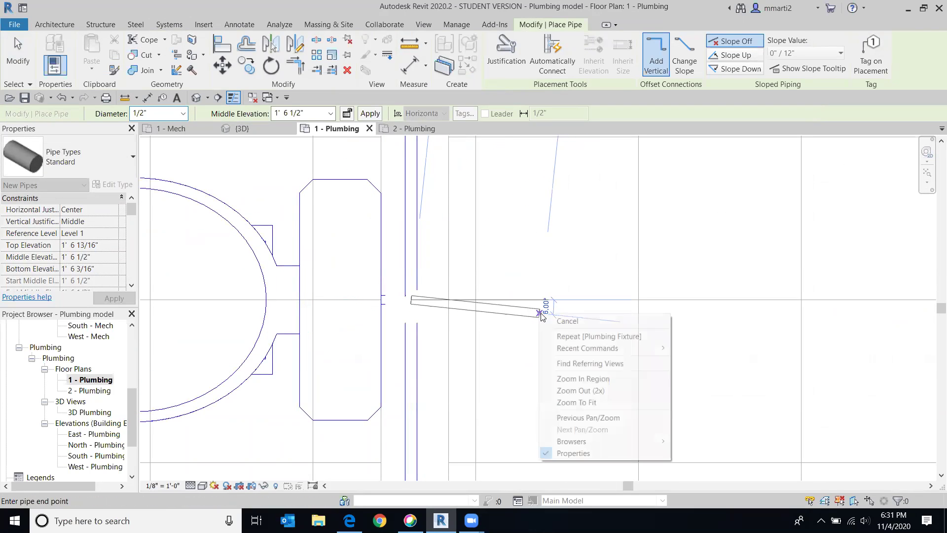
left_click(576, 322)
Try to join the toilet's branch to the partition-wall supply pipe by pulling its open end onto the pipe.
scroll(399, 312, "up", 4)
scroll(413, 311, "down", 3)
key("Escape")
key("Escape")
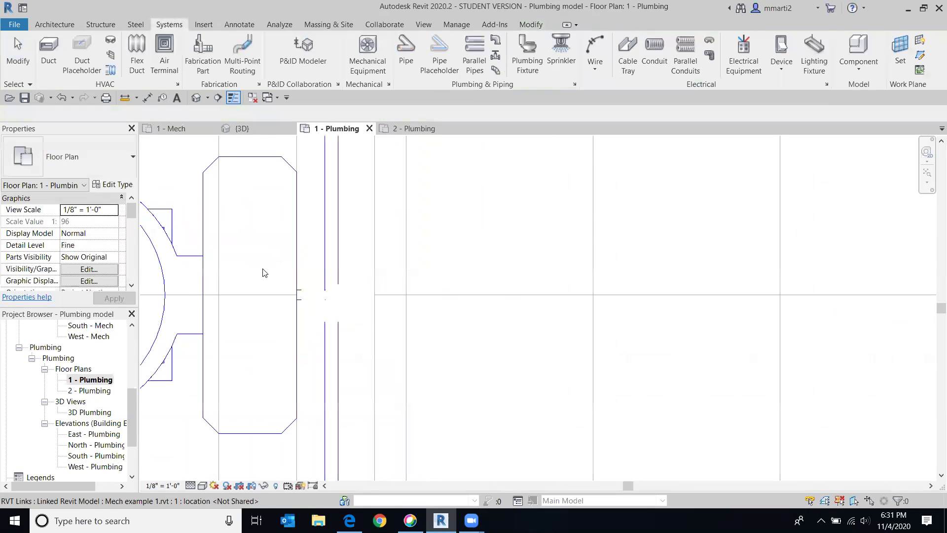
left_click(309, 296)
left_click_drag(331, 296, 325, 298)
left_click(528, 365)
scroll(525, 363, "down", 3)
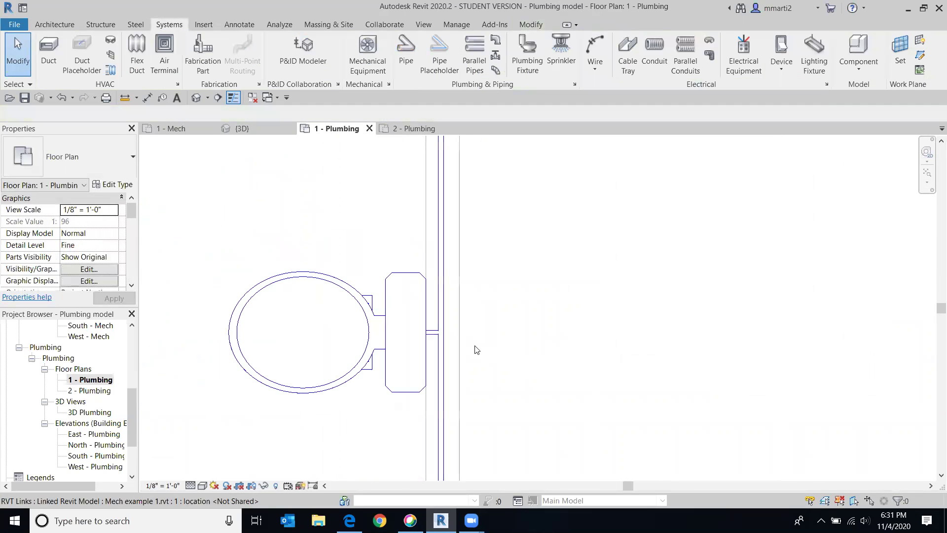
Undo the toilet's branch pipe and its connection to the partition-wall supply pipe.
left_click(58, 97)
left_click(58, 97)
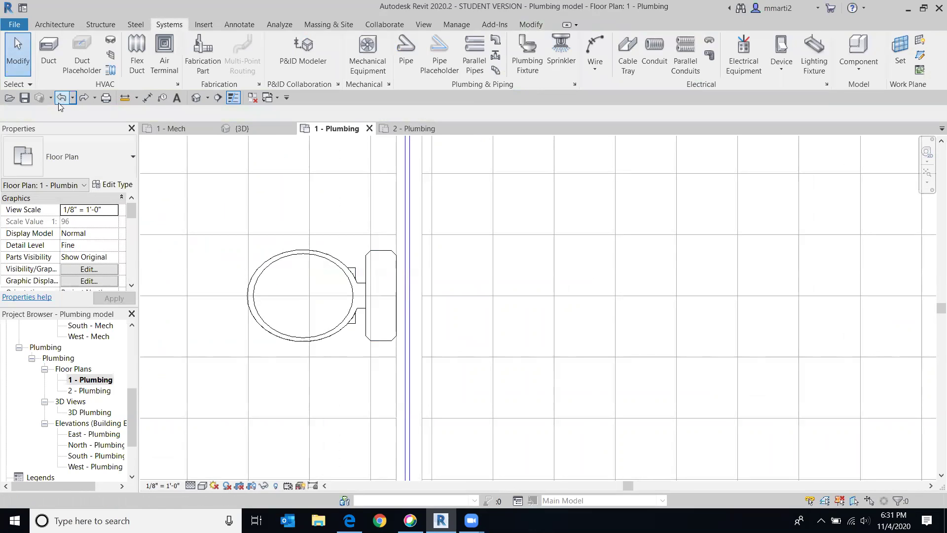
scroll(542, 330, "down", 8)
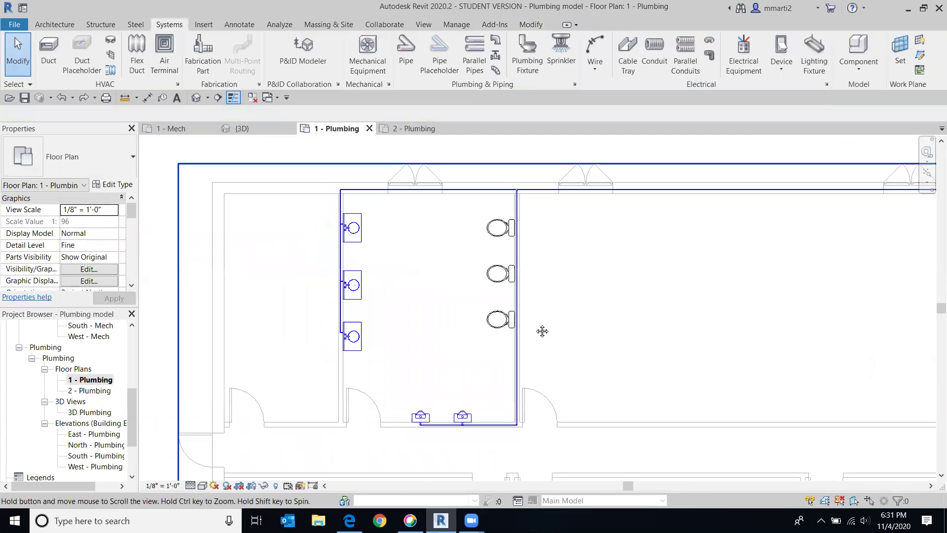
middle_click_drag(542, 331, 532, 347)
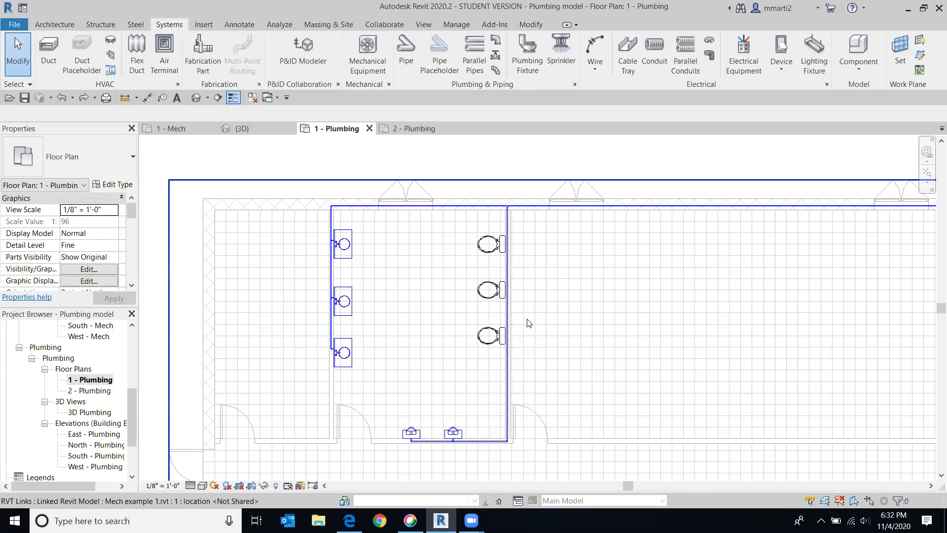
Examine how the hot-water pipe leaves the water heater and runs along the wall to the finished restroom's lavatories.
scroll(369, 306, "up", 3)
middle_click_drag(325, 243, 376, 276)
scroll(377, 277, "down", 3)
middle_click_drag(872, 191, 694, 172)
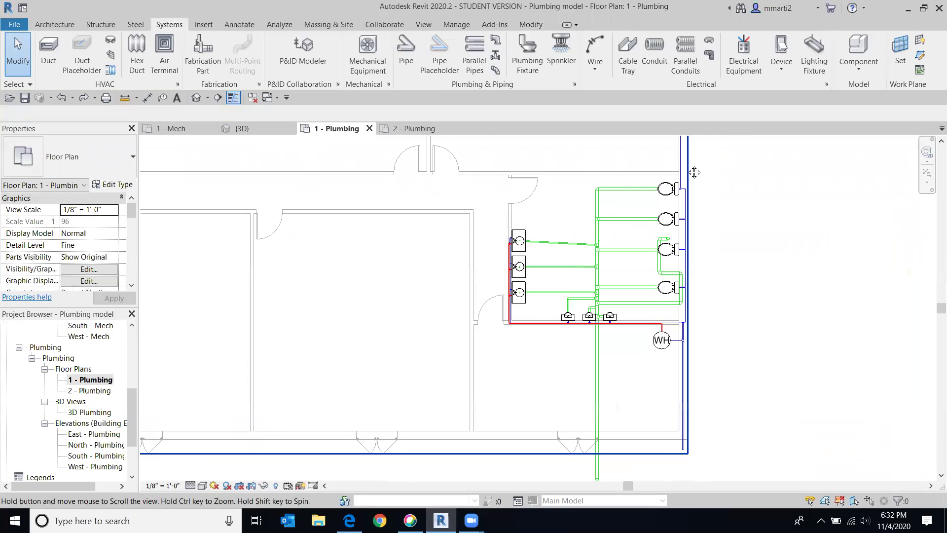
scroll(700, 312, "up", 6)
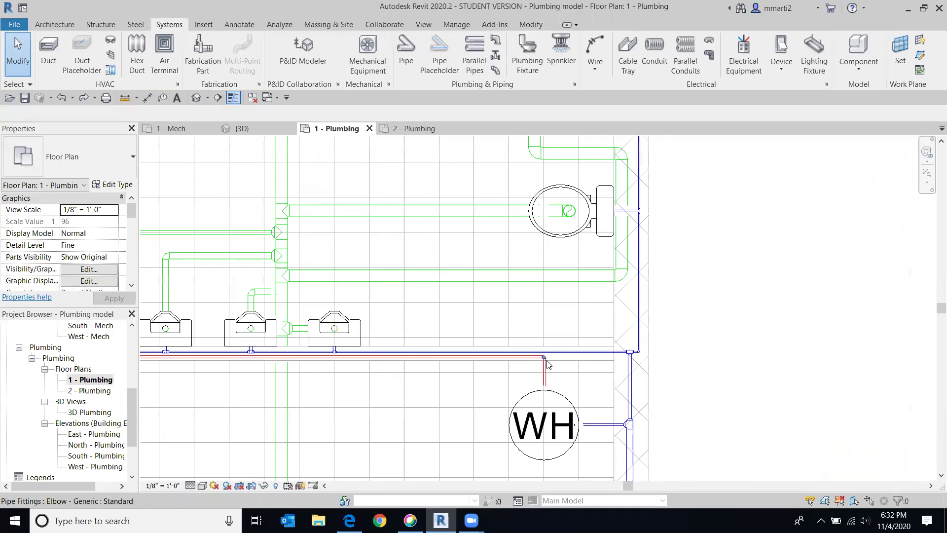
scroll(547, 363, "up", 4)
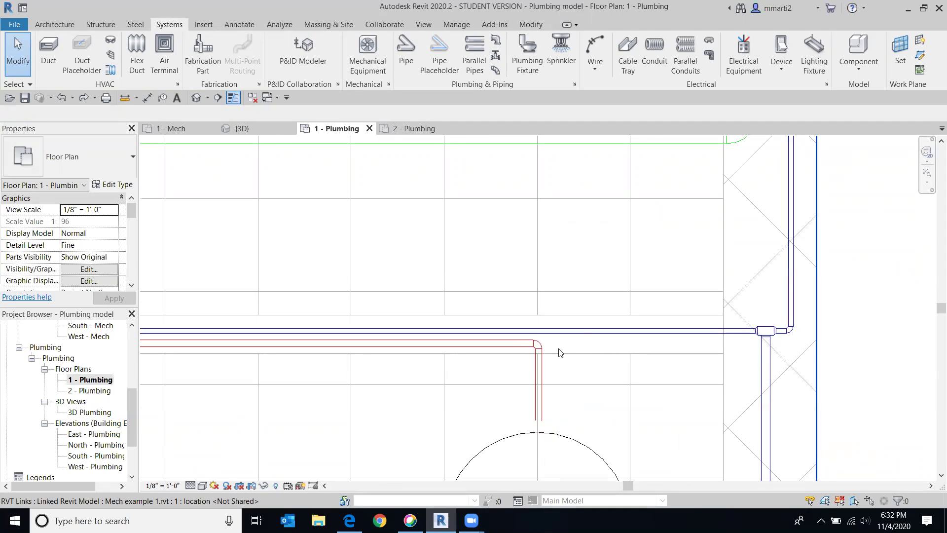
scroll(560, 352, "down", 10)
Draw a 1/2" pipe at 1' 6 1/2" elevation from the hot-water connector of the lavatory farthest from the exterior wall into the wall behind it.
scroll(475, 211, "up", 6)
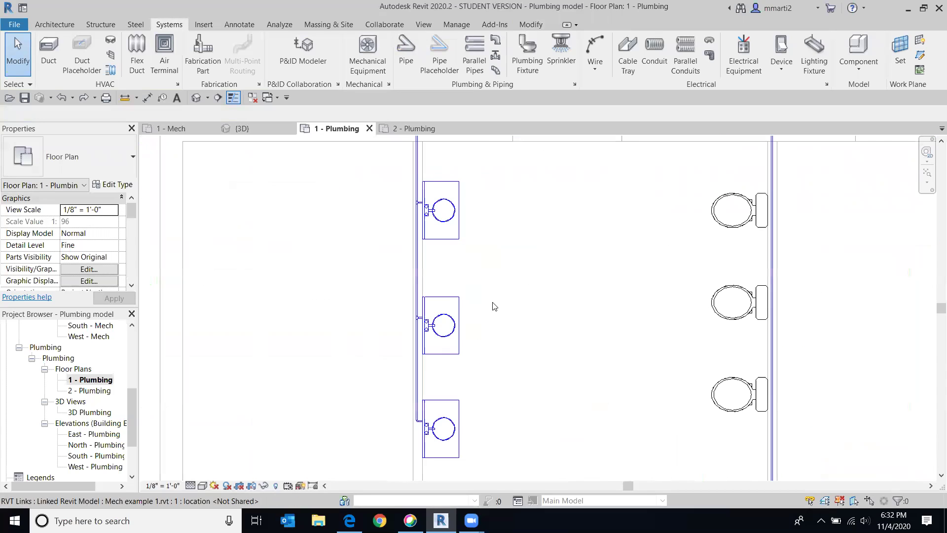
left_click(435, 448)
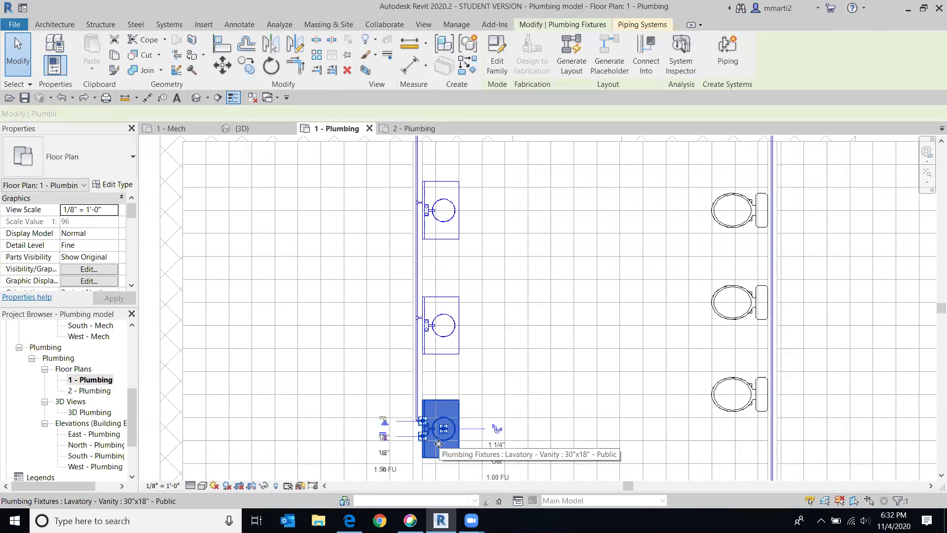
scroll(441, 448, "up", 3)
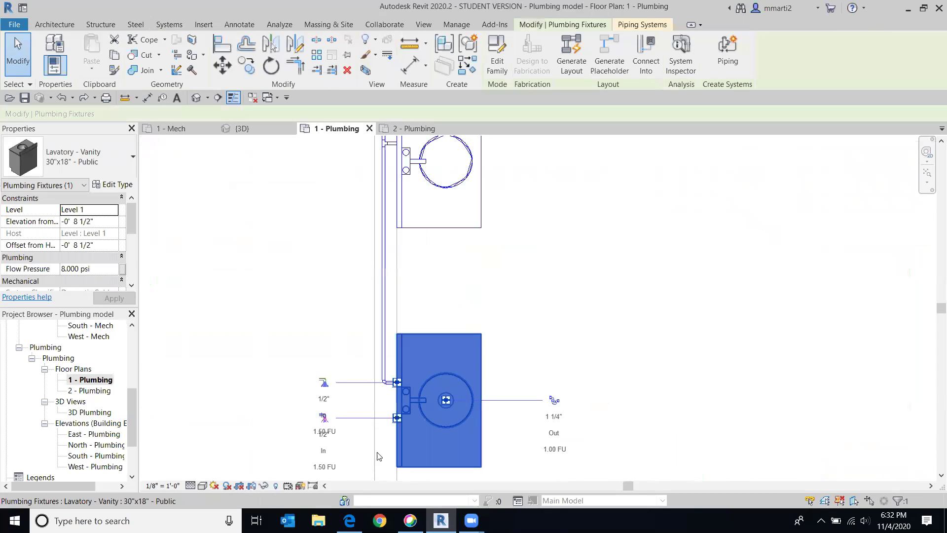
left_click(324, 418)
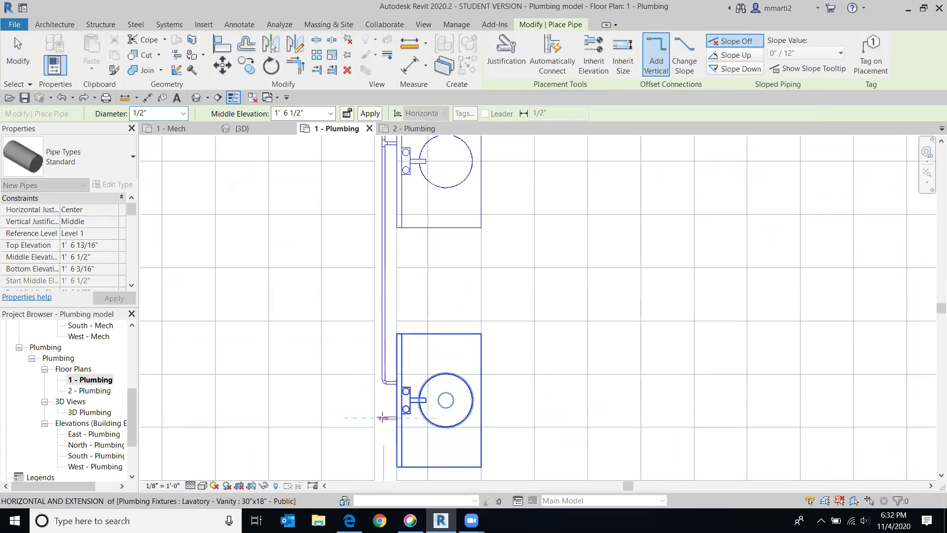
scroll(382, 418, "up", 2)
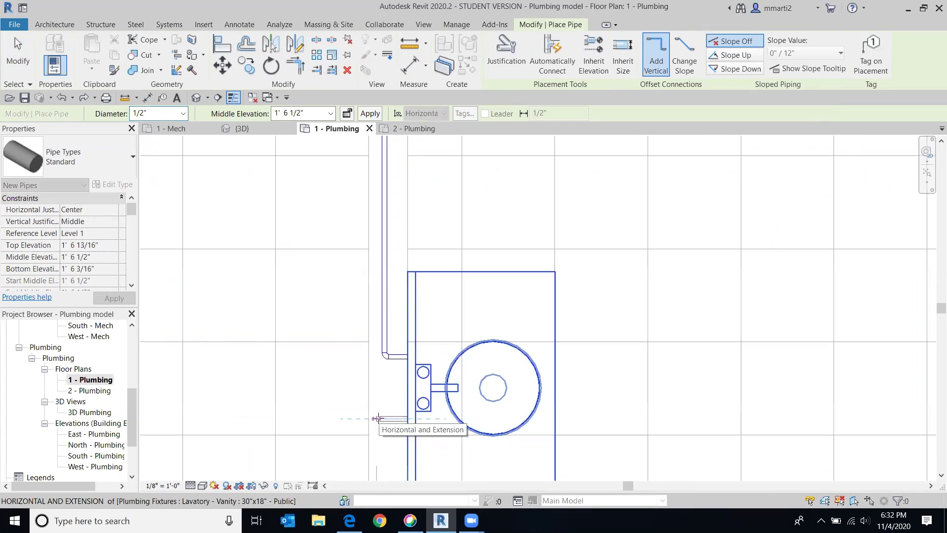
left_click(378, 419)
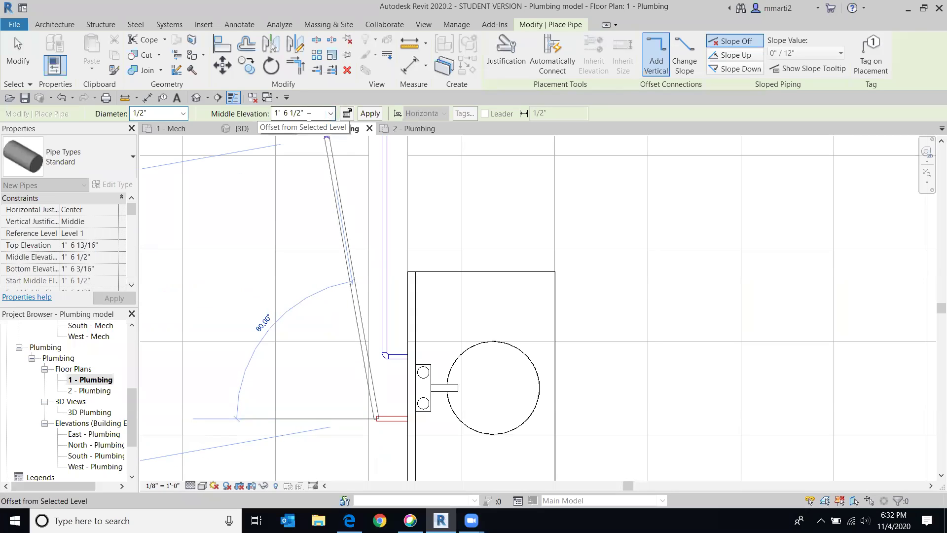
Set the middle elevation to 1' 9" and run the hot-water pipe inside the wall behind the lavatories up to the exterior wall.
left_click(311, 114)
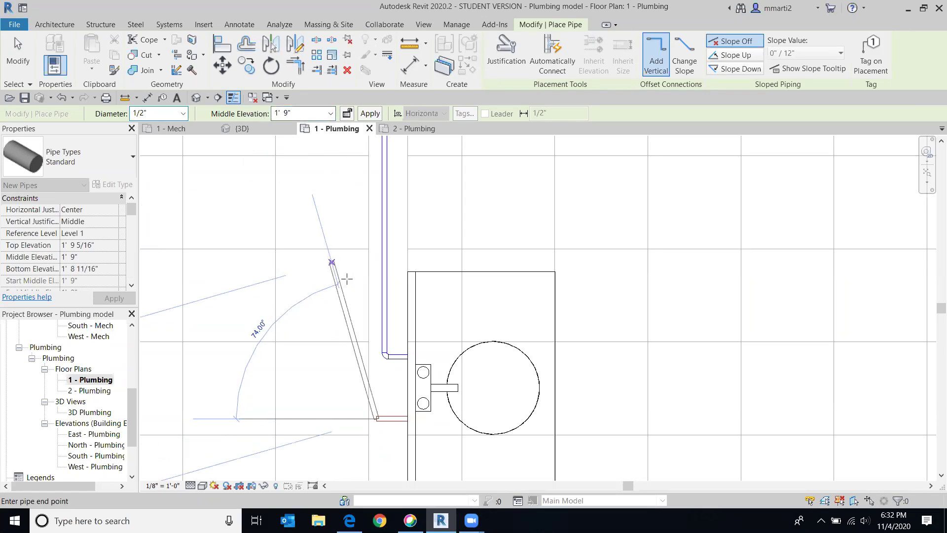
scroll(377, 296, "down", 4)
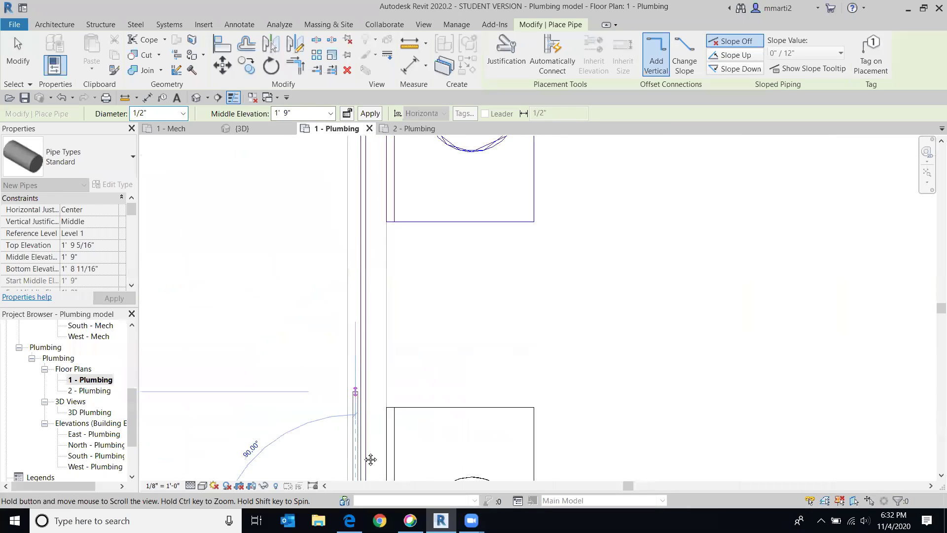
middle_click_drag(417, 214, 353, 163)
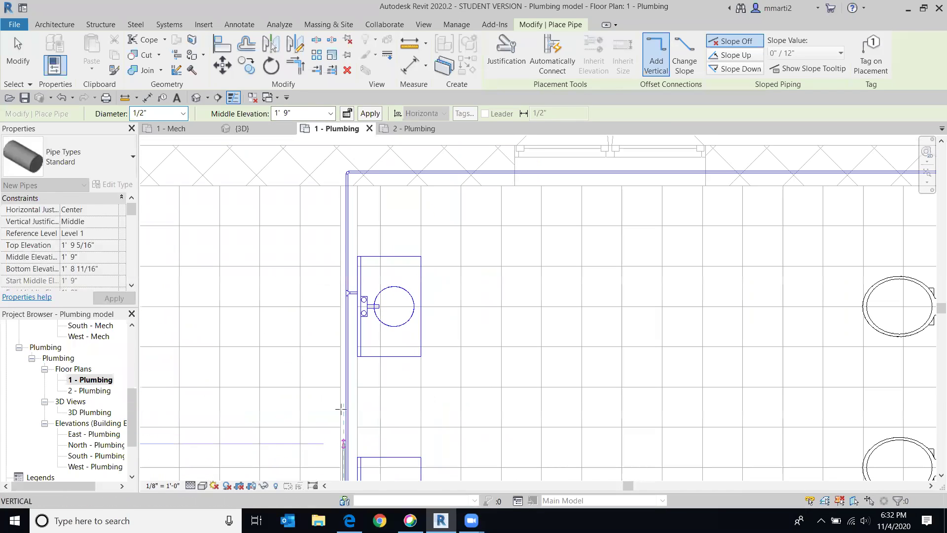
left_click(346, 161)
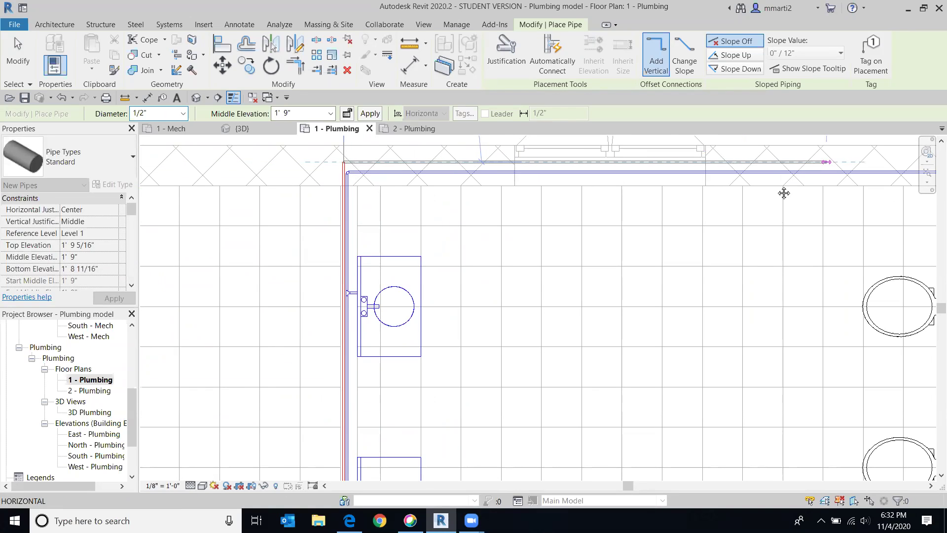
Run the 1/2" hot-water pipe along the exterior wall, outside the cold supply pipe, to the building's far corner.
scroll(784, 192, "down", 2)
middle_click_drag(784, 193, 591, 171)
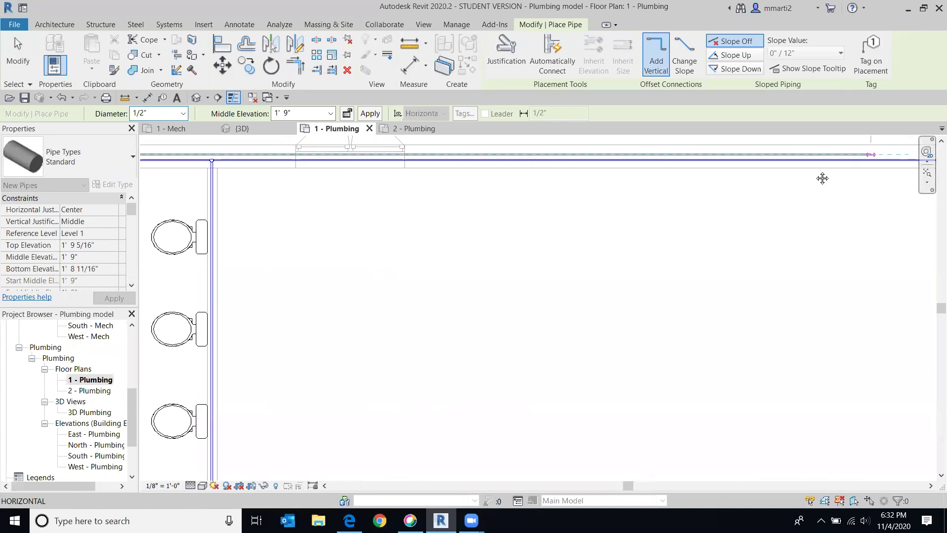
scroll(503, 203, "down", 4)
middle_click_drag(503, 203, 226, 222)
scroll(226, 222, "down", 2)
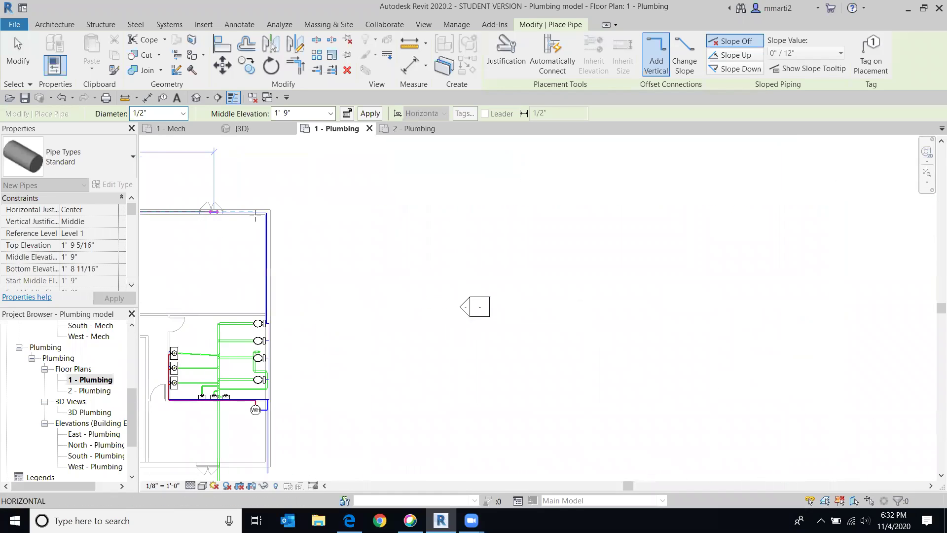
scroll(277, 212, "up", 2)
scroll(252, 210, "up", 2)
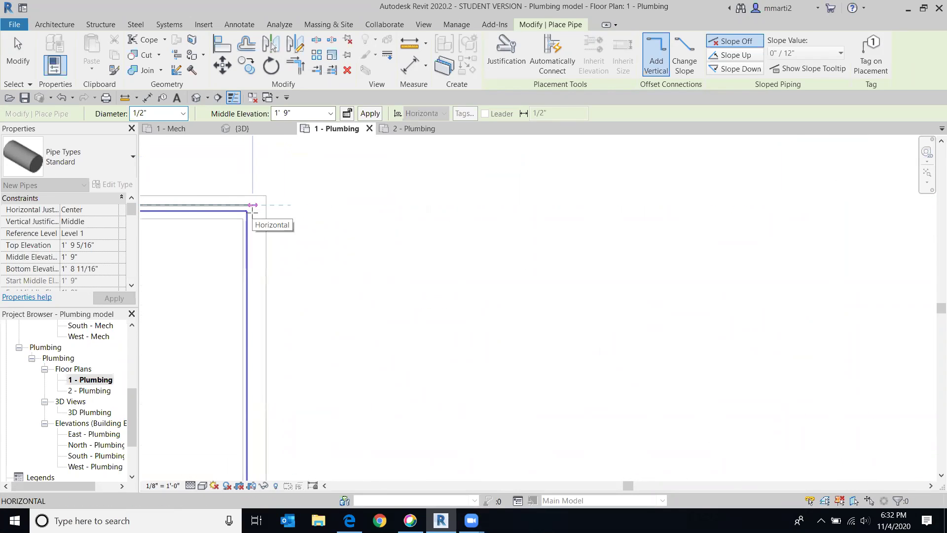
left_click(256, 211)
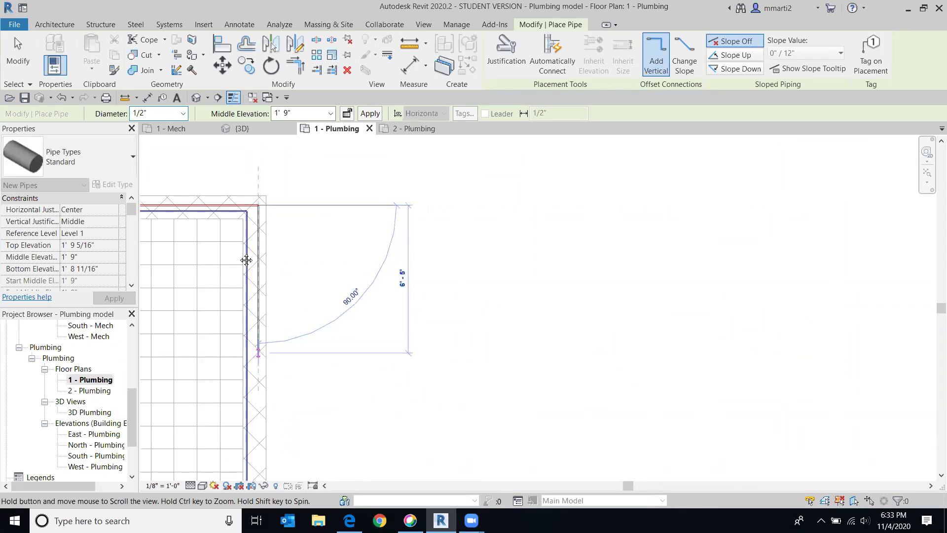
Continue the 1/2" hot-water pipe inside the exterior wall past the toilets to just beyond the cold-water corner near the water heater.
middle_click_drag(246, 444, 245, 258)
middle_click_drag(257, 464, 286, 235)
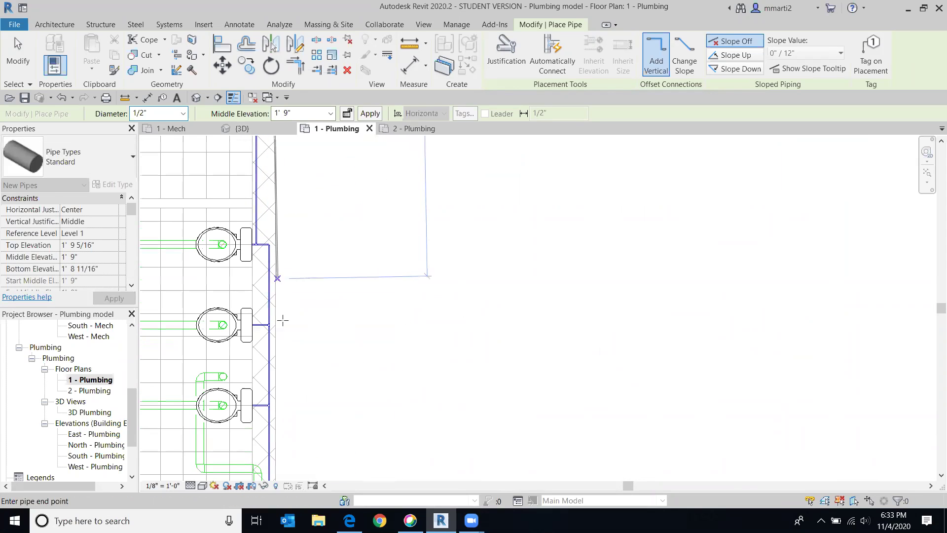
middle_click_drag(258, 451, 289, 260)
scroll(285, 323, "up", 2)
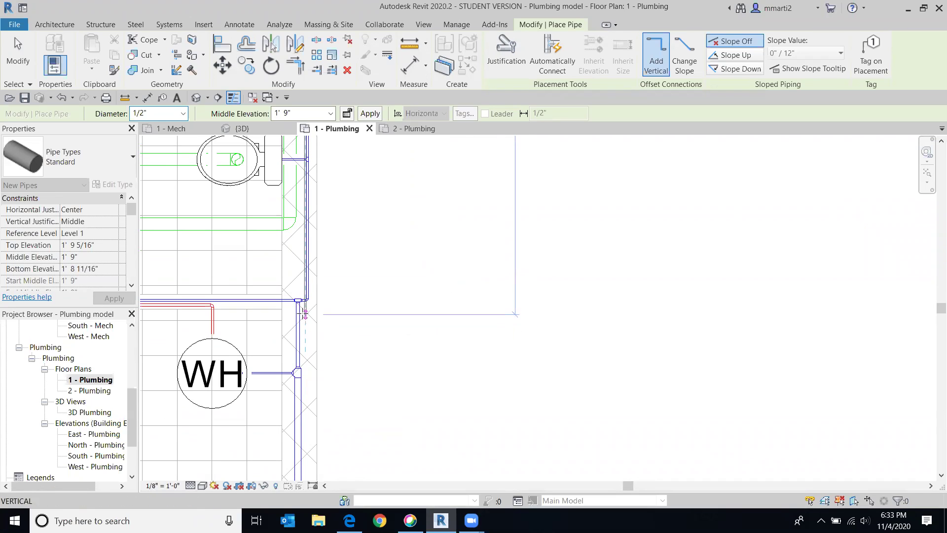
left_click(305, 314)
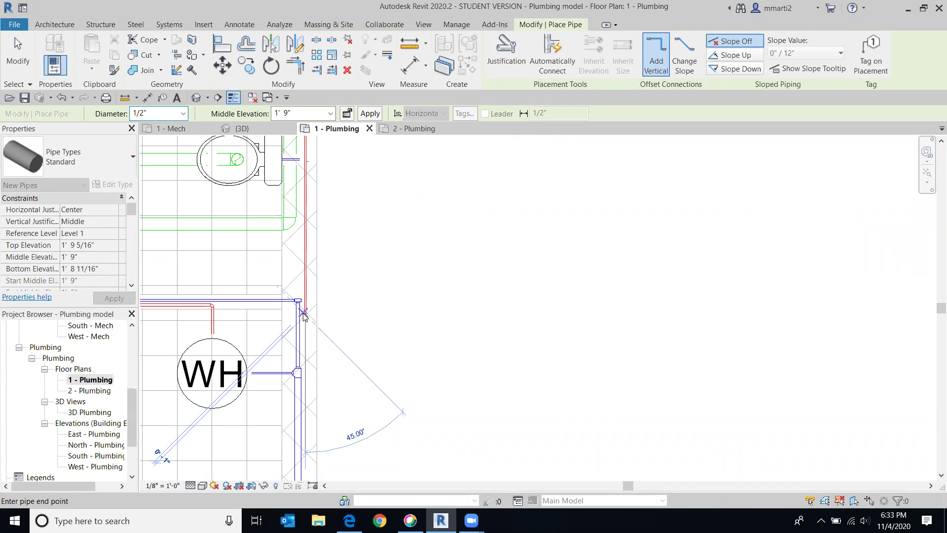
key("Escape")
key("Escape")
Check the elevation of the water heater's hot-water pipe and set the exterior-wall hot-water pipe's middle elevation to 1' 11".
middle_click_drag(456, 227, 615, 253)
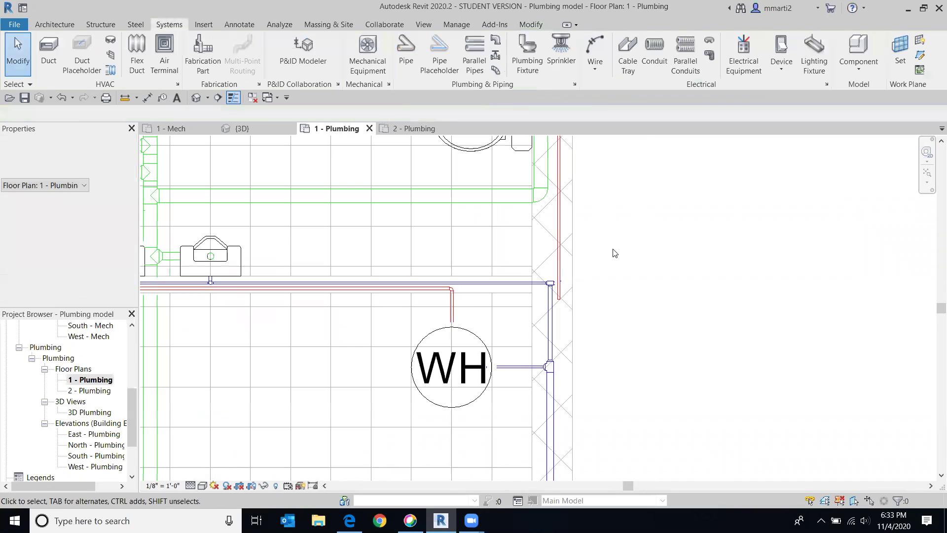
scroll(615, 253, "up", 2)
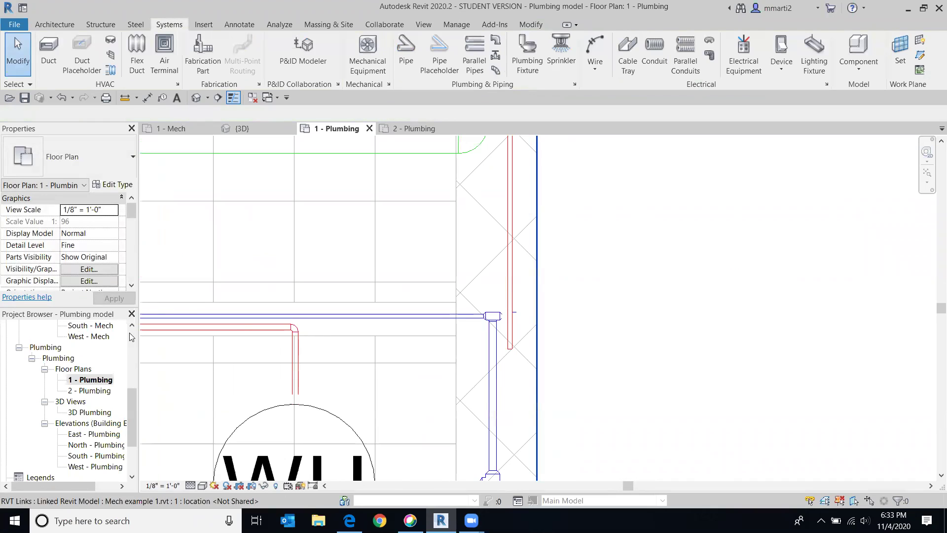
left_click(511, 297)
key("Escape")
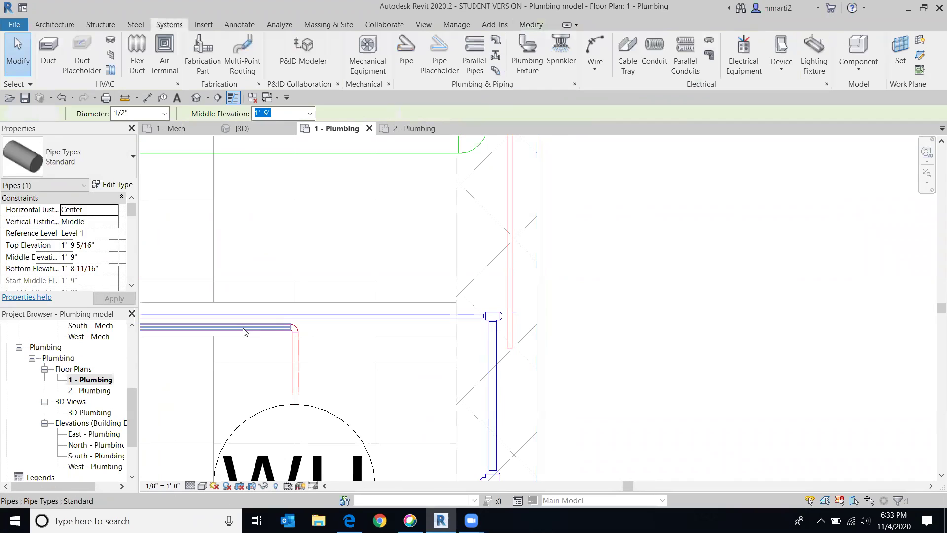
left_click(243, 328)
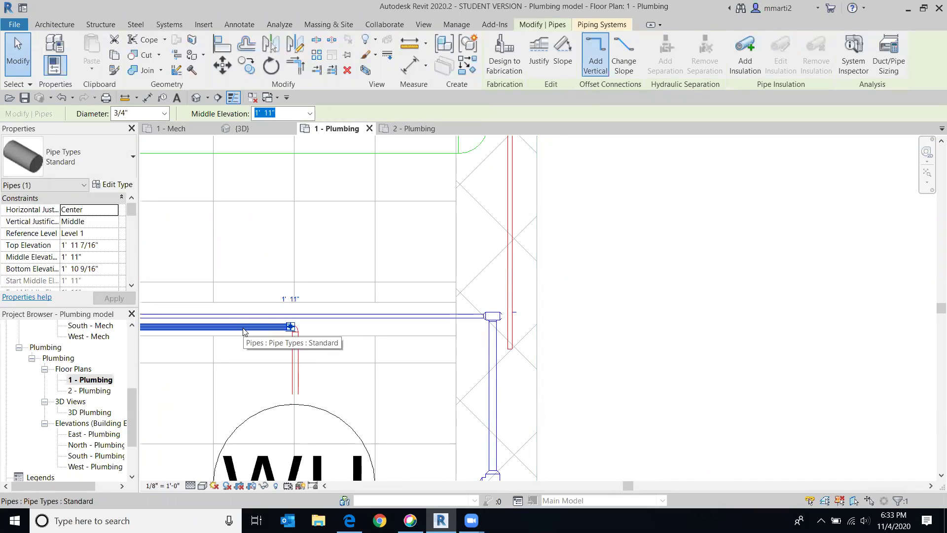
key("Escape")
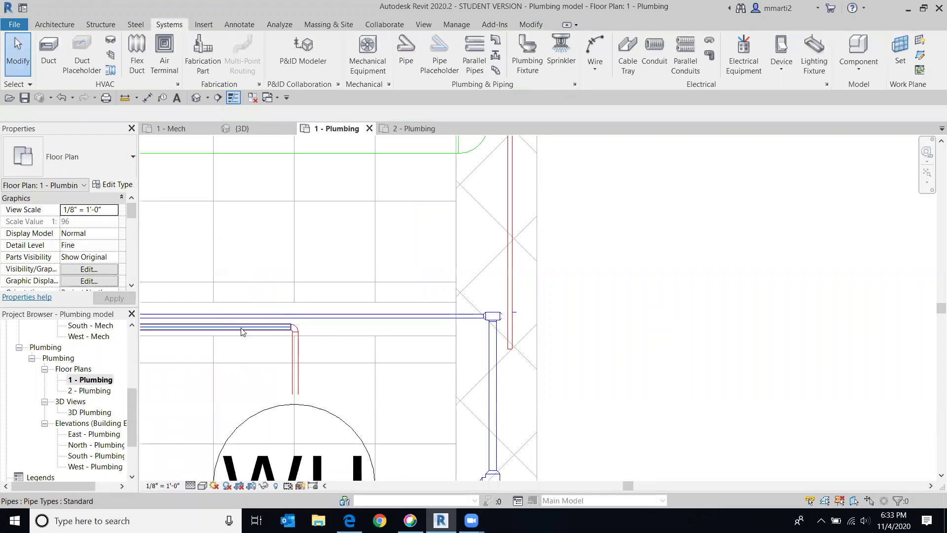
left_click(515, 283)
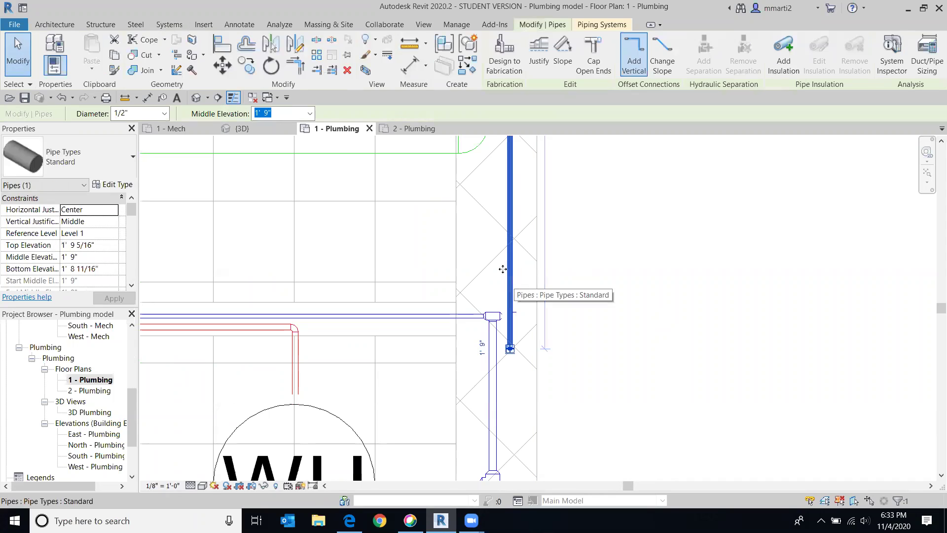
left_click(309, 114)
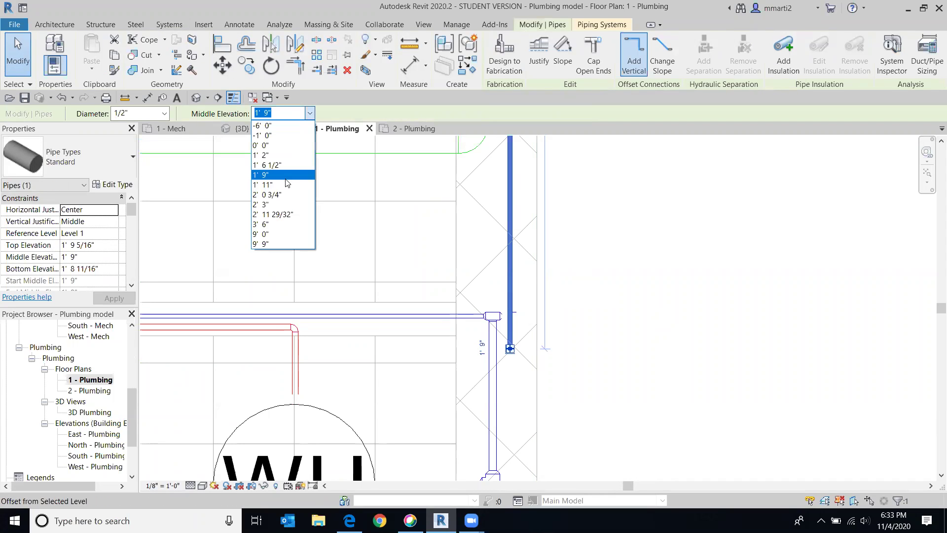
left_click(286, 185)
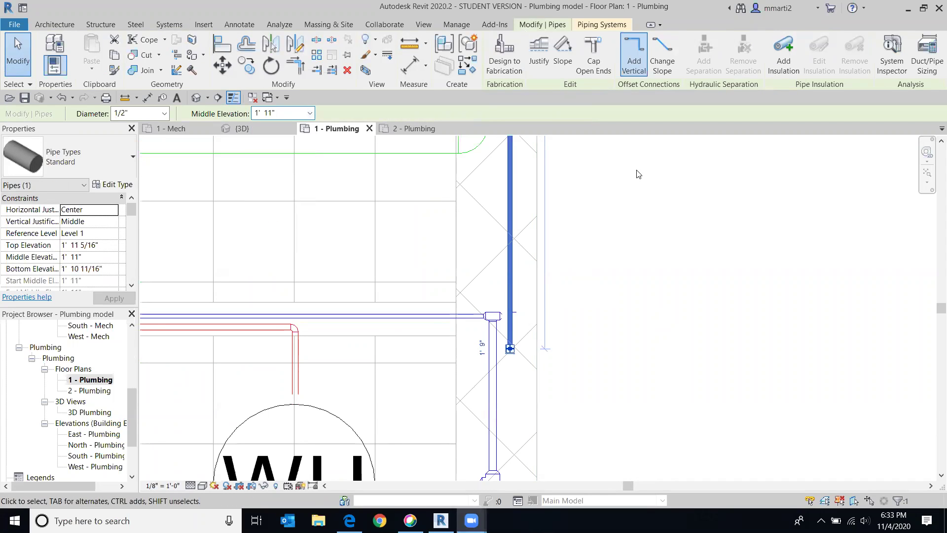
left_click(665, 267)
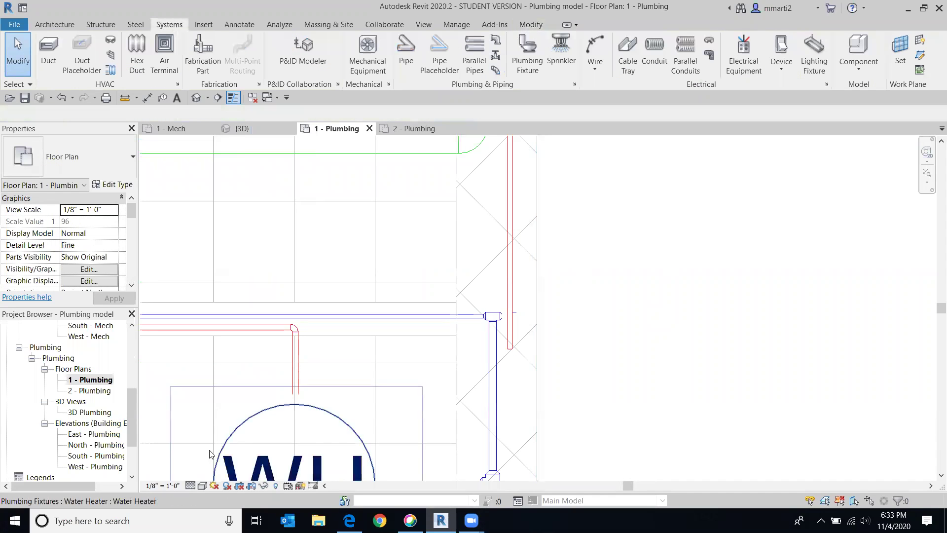
Delete the elbow above the water heater and extend the 3/4" hot-water pipe behind the urinals to the exterior-wall hot-water pipe.
scroll(260, 374, "up", 3)
left_click(347, 294)
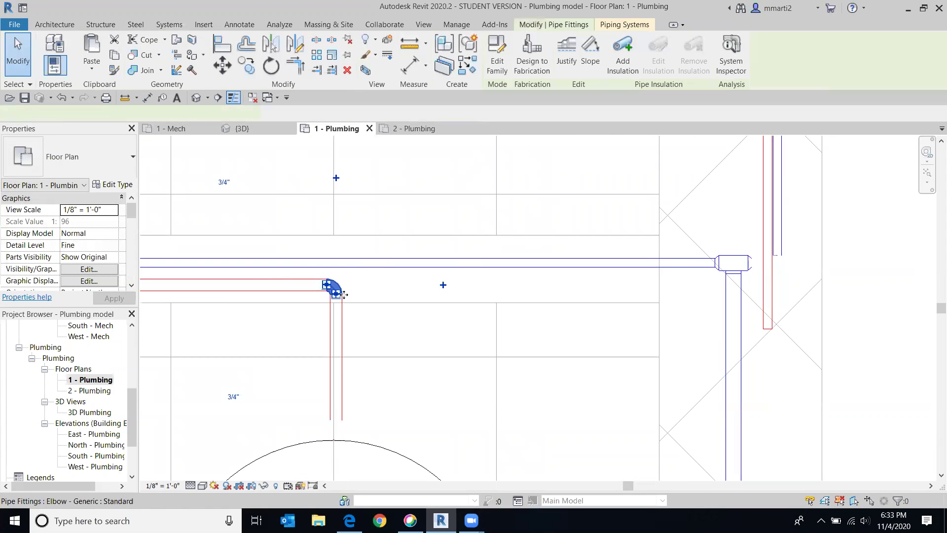
key("Delete")
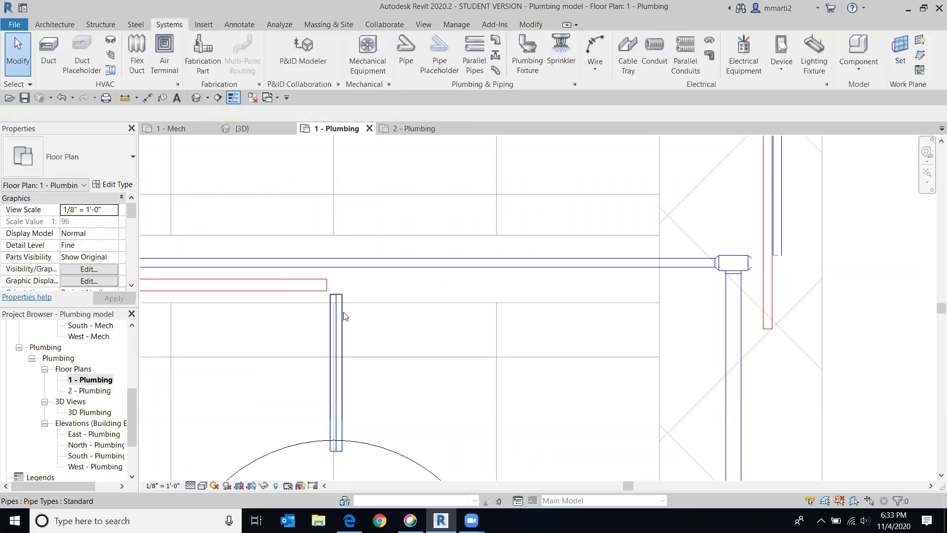
left_click(326, 290)
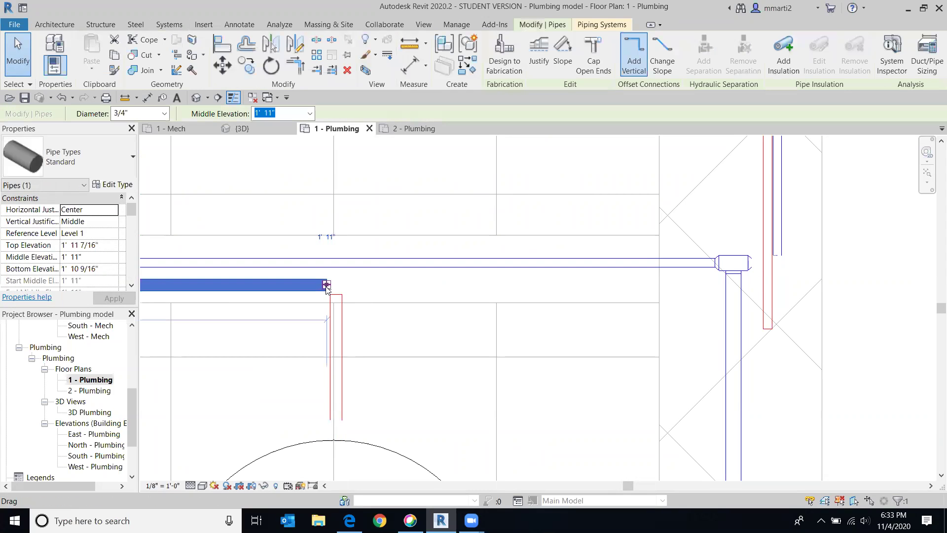
left_click_drag(414, 285, 601, 286)
left_click_drag(738, 294, 754, 295)
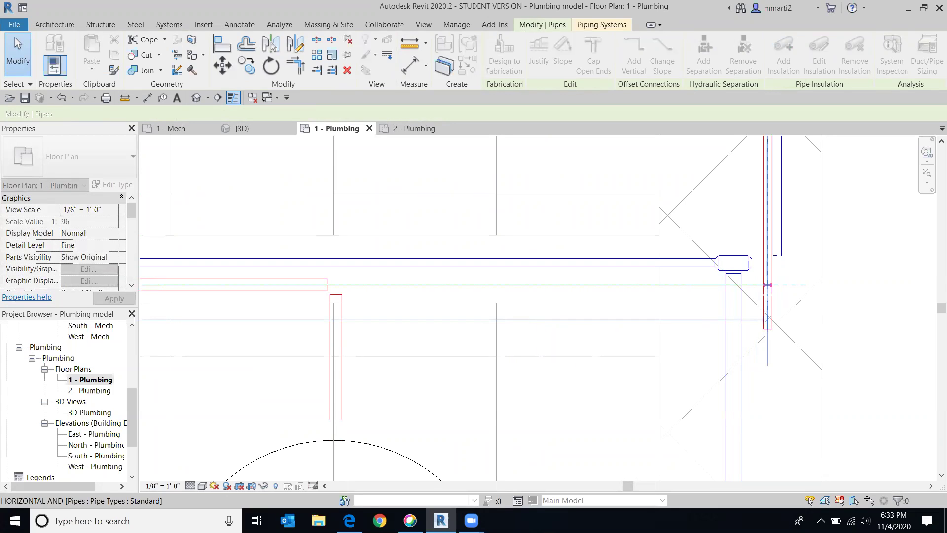
left_click_drag(765, 294, 766, 291)
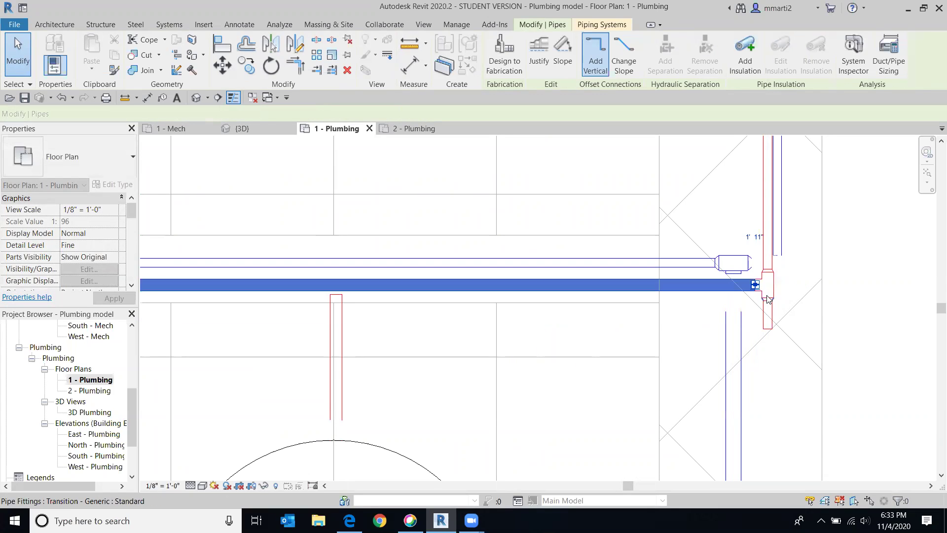
key("Escape")
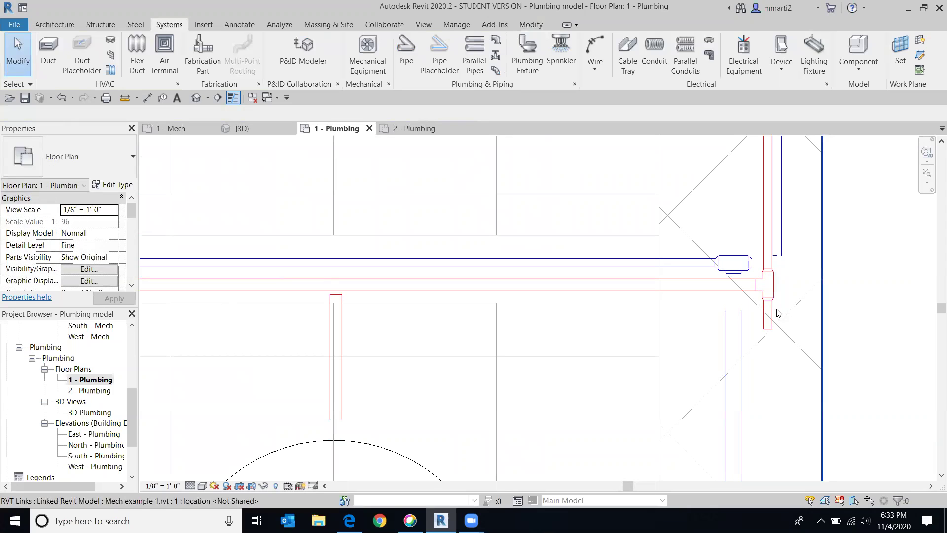
Delete the leftover pipe stub, the tee and the transition where the hot-water pipes meet in the exterior wall.
left_click(767, 324)
key("Delete")
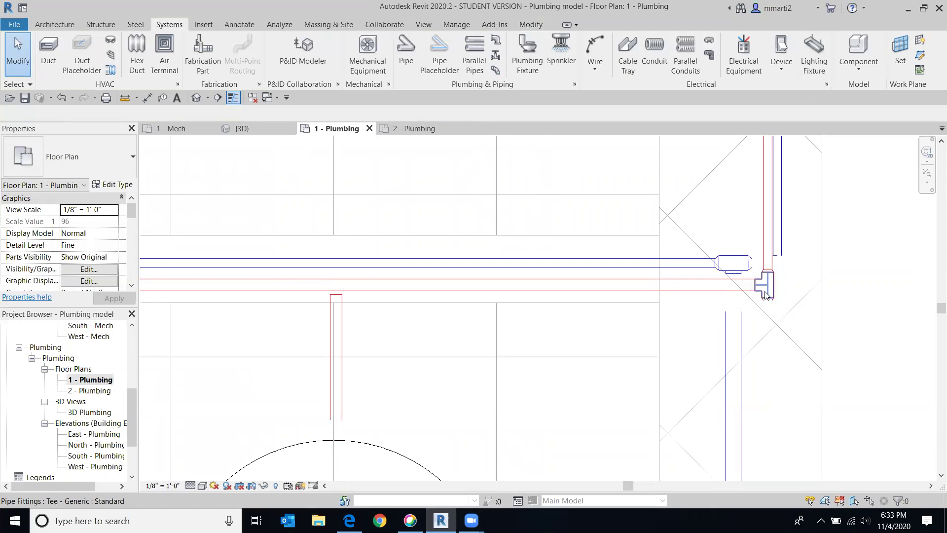
left_click(765, 295)
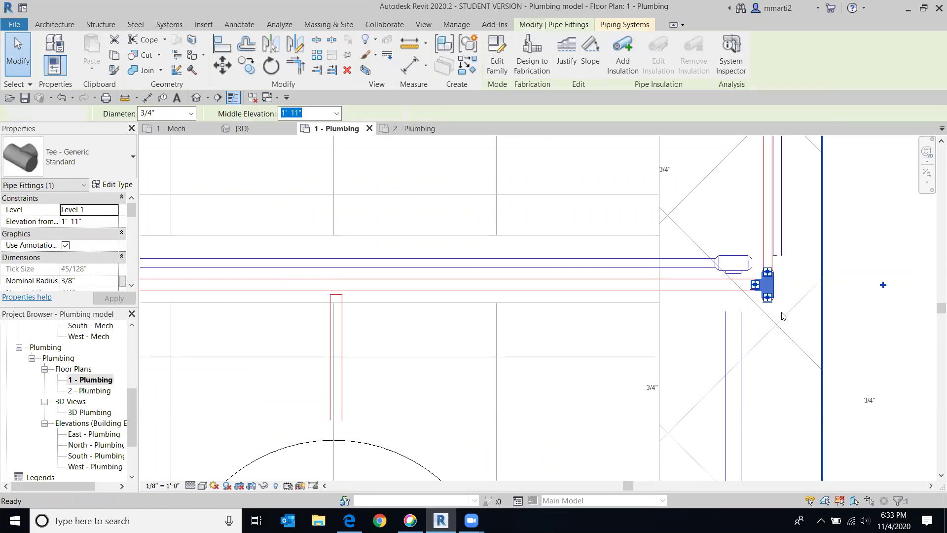
key("Delete")
left_click(778, 280)
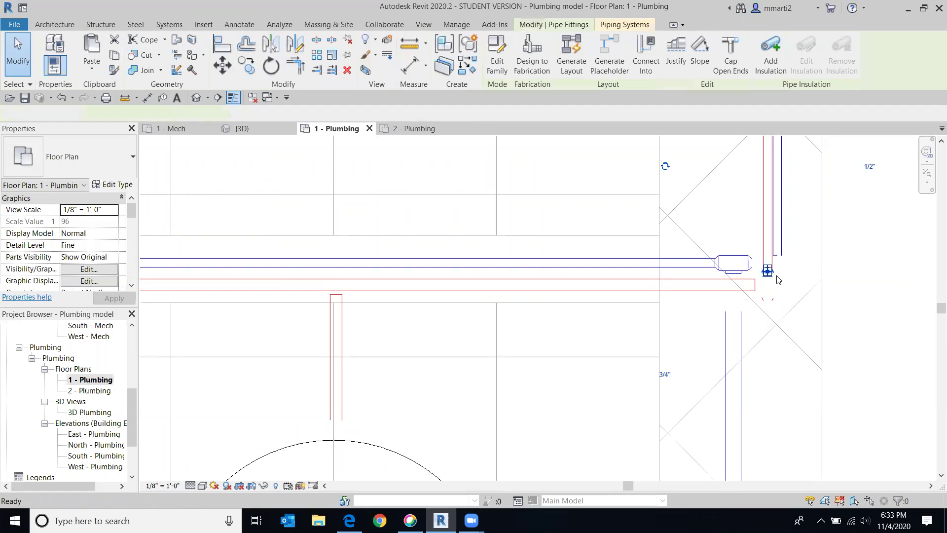
key("Delete")
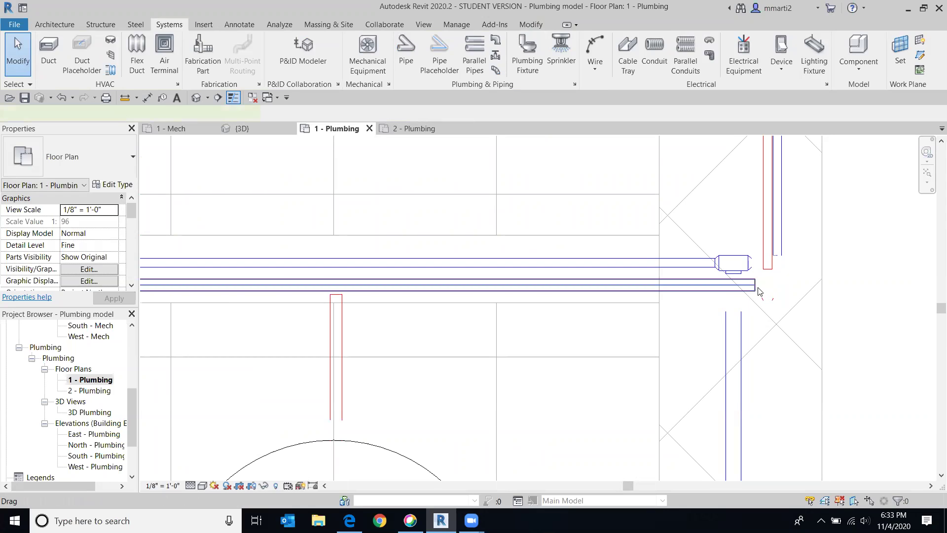
Extend the 3/4" and 1/2" hot-water pipes to each other so they join with an elbow at the exterior wall.
left_click(757, 288)
left_click_drag(755, 285, 767, 285)
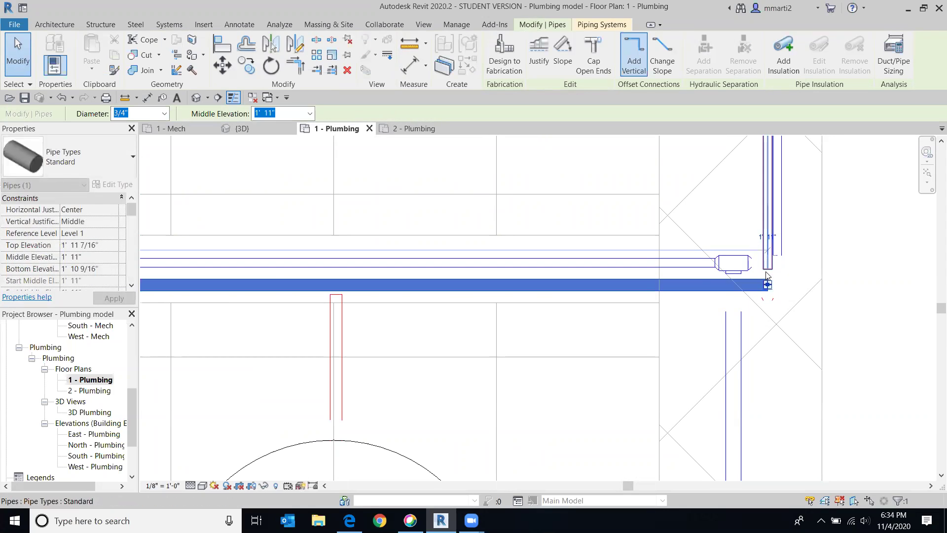
scroll(767, 271, "up", 3)
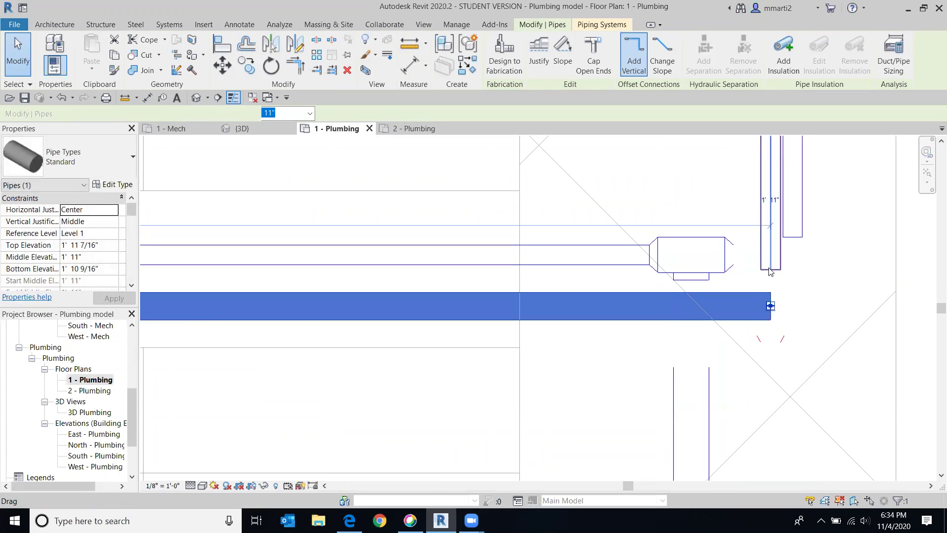
left_click(770, 270)
left_click_drag(769, 269, 770, 306)
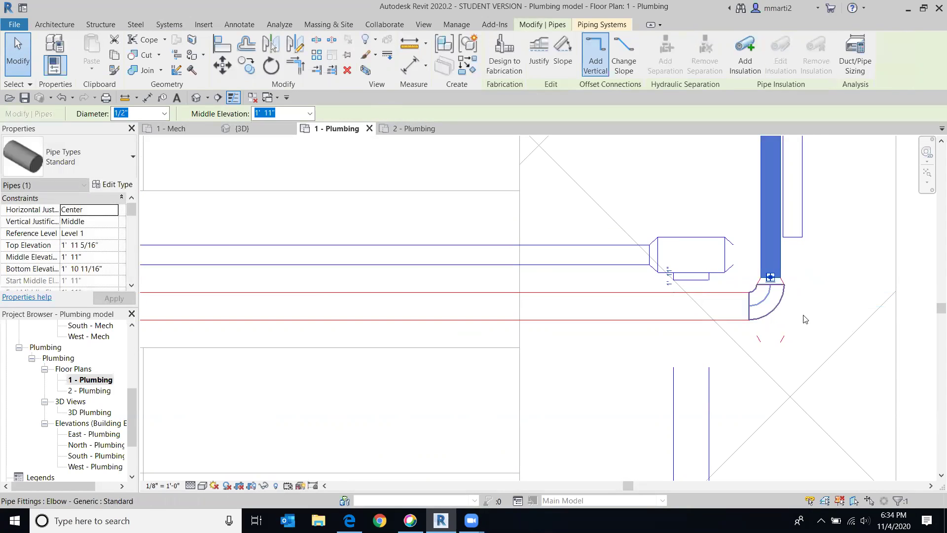
left_click(918, 354)
Extend the water heater's 3/4" hot-water pipe to the run in the wall so they join with a tee.
scroll(625, 348, "down", 2)
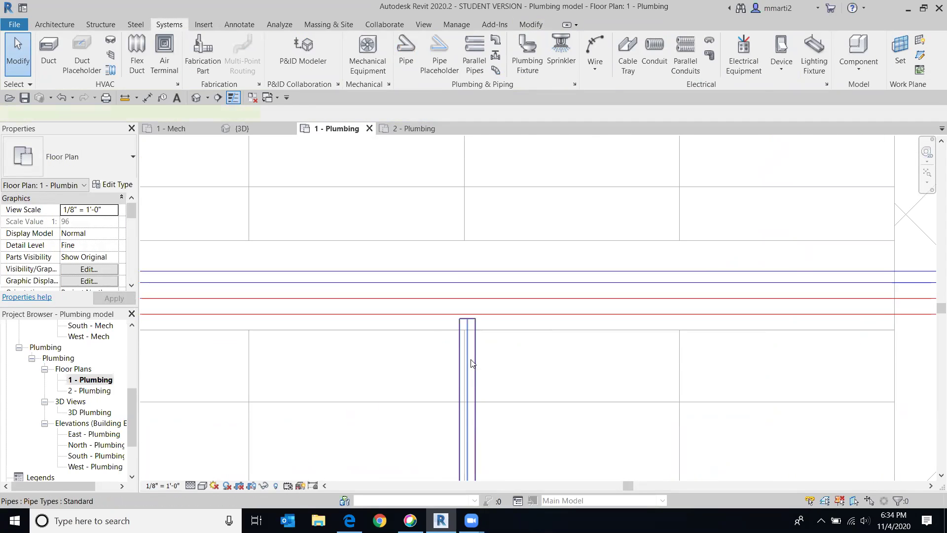
left_click(472, 363)
left_click_drag(467, 318, 466, 307)
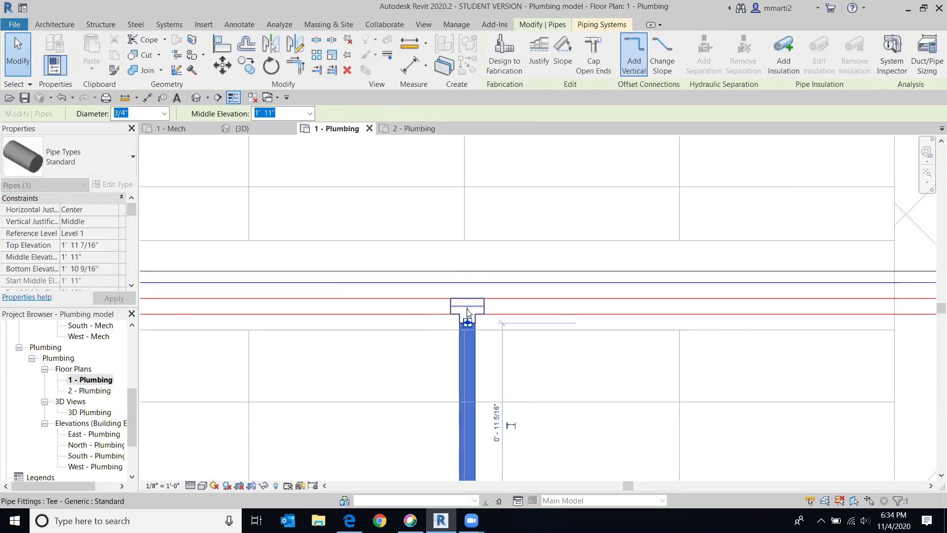
left_click(741, 440)
Examine the hot-water pipes joined at the water heater and follow the run to the other restroom's lavatories.
scroll(742, 429, "down", 3)
scroll(708, 340, "up", 4)
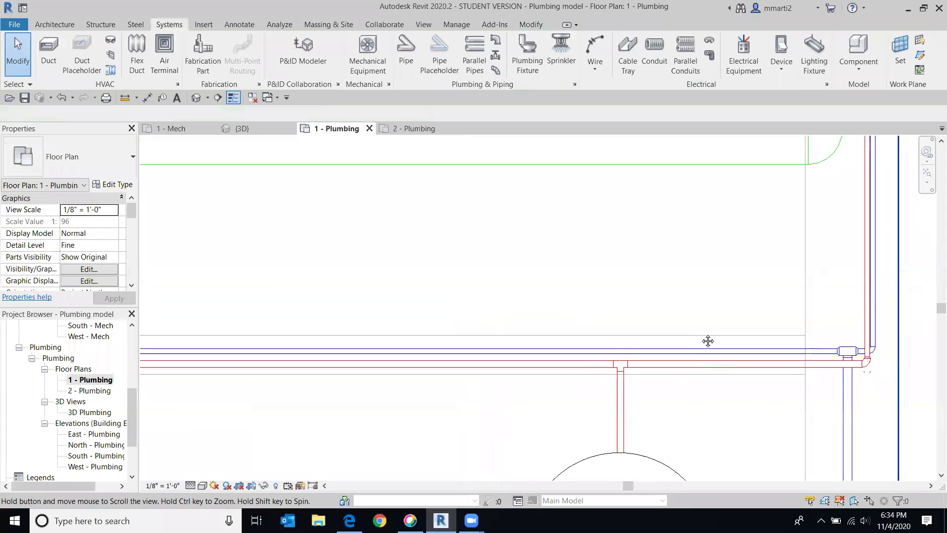
scroll(866, 371, "down", 2)
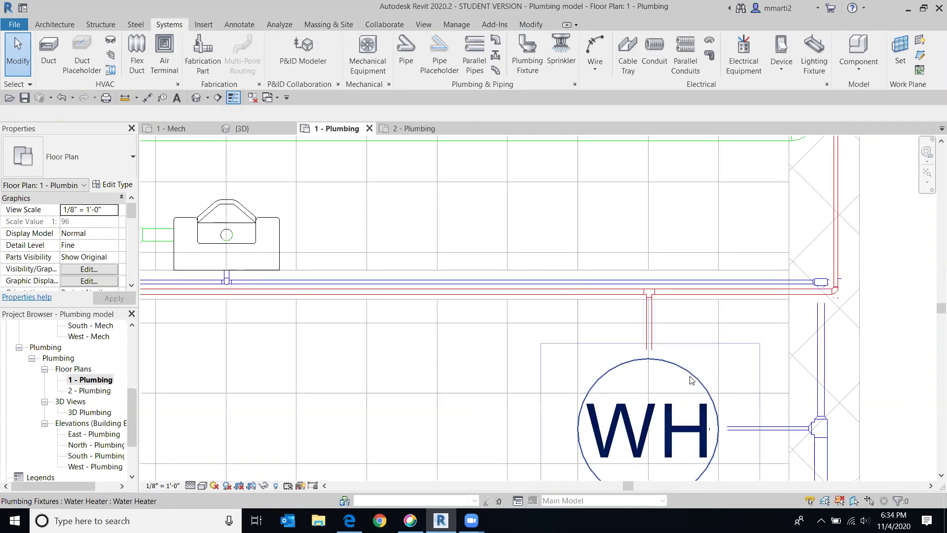
left_click(650, 318)
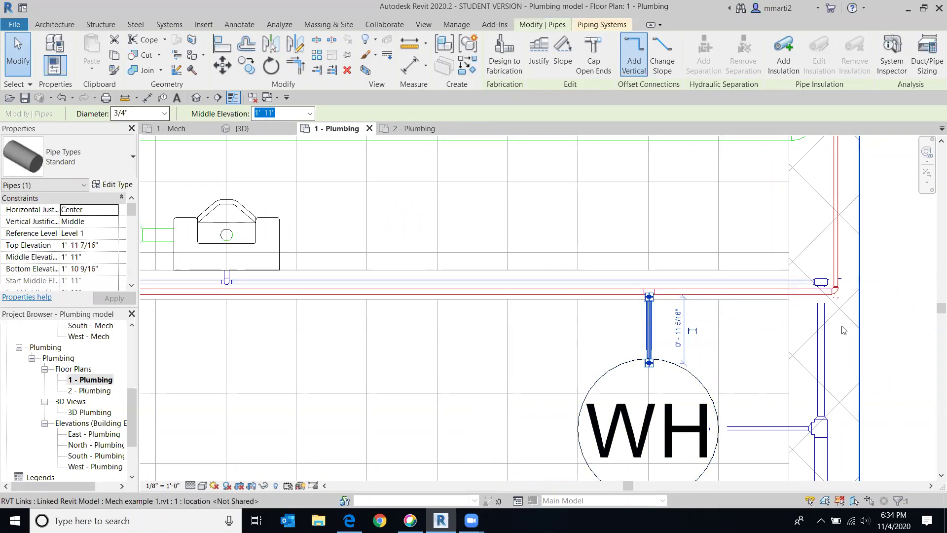
left_click(839, 273)
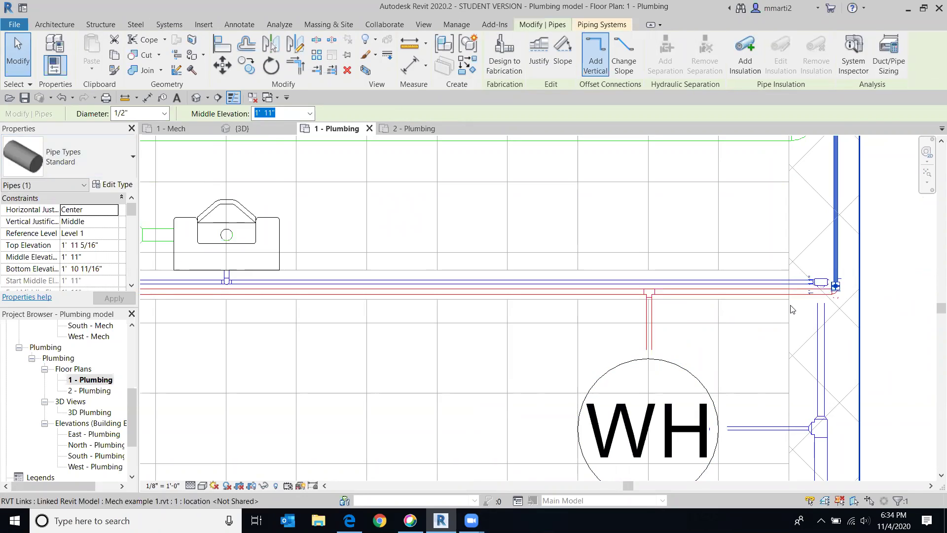
scroll(791, 309, "down", 1)
scroll(683, 240, "down", 5)
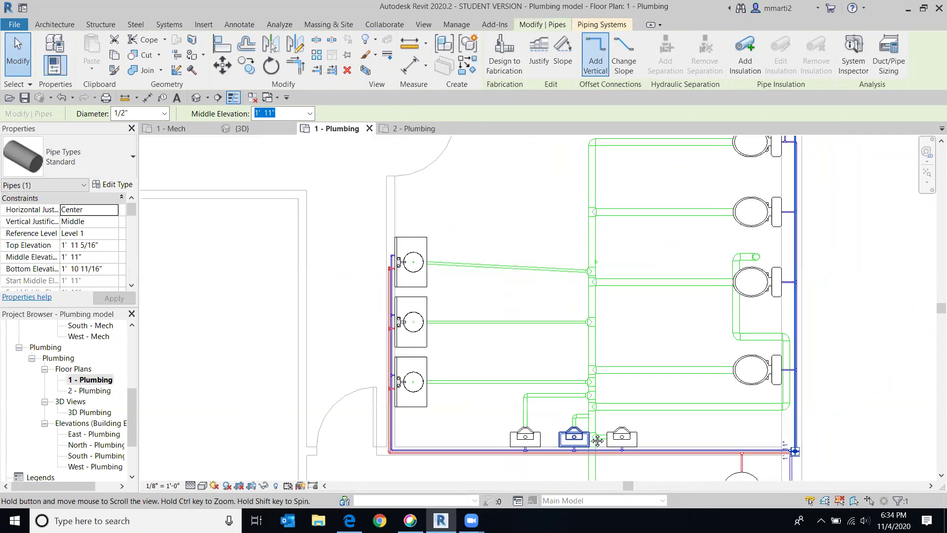
scroll(524, 269, "up", 6)
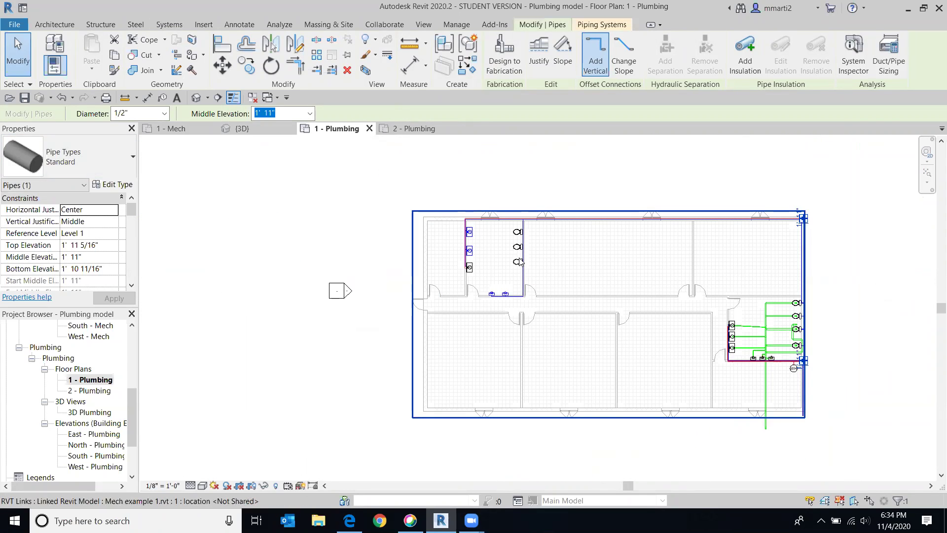
scroll(444, 254, "up", 5)
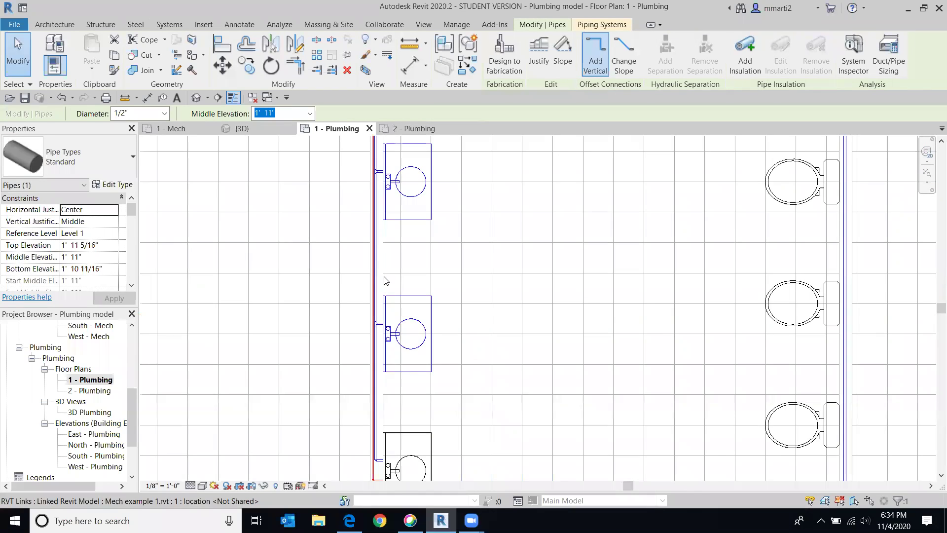
middle_click_drag(446, 187, 461, 100)
scroll(526, 333, "down", 3)
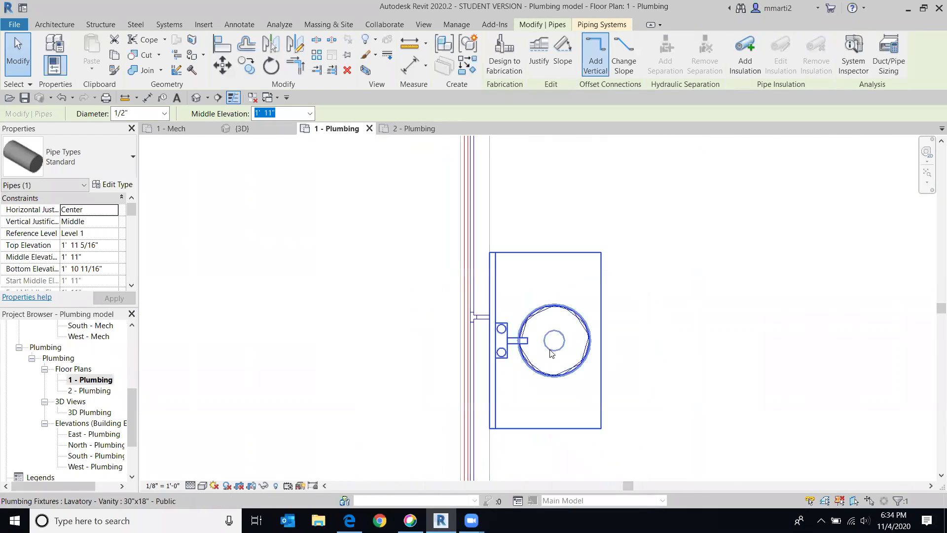
Examine the piping across both restrooms on the floor plan, including the diameter and elevation of the sanitary main leaving the building.
scroll(553, 193, "down", 3)
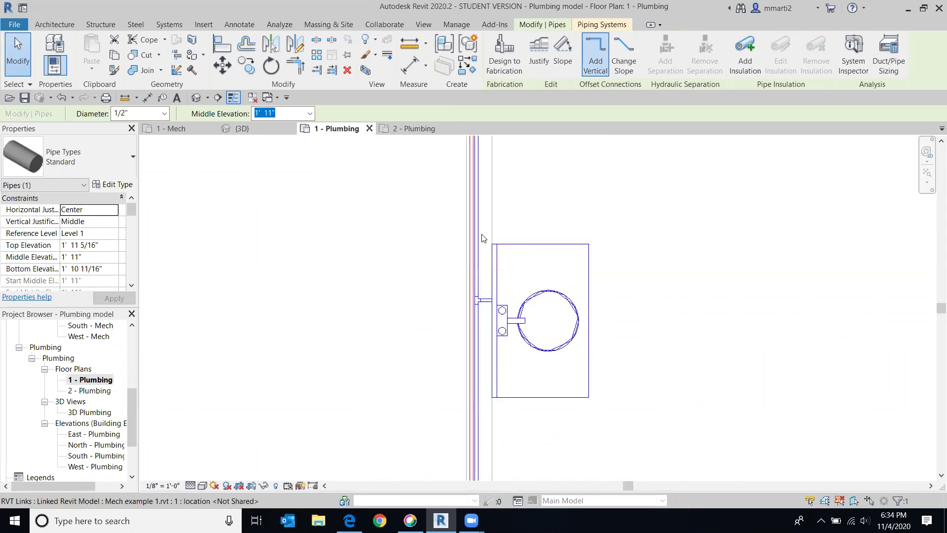
middle_click_drag(560, 269, 387, 302)
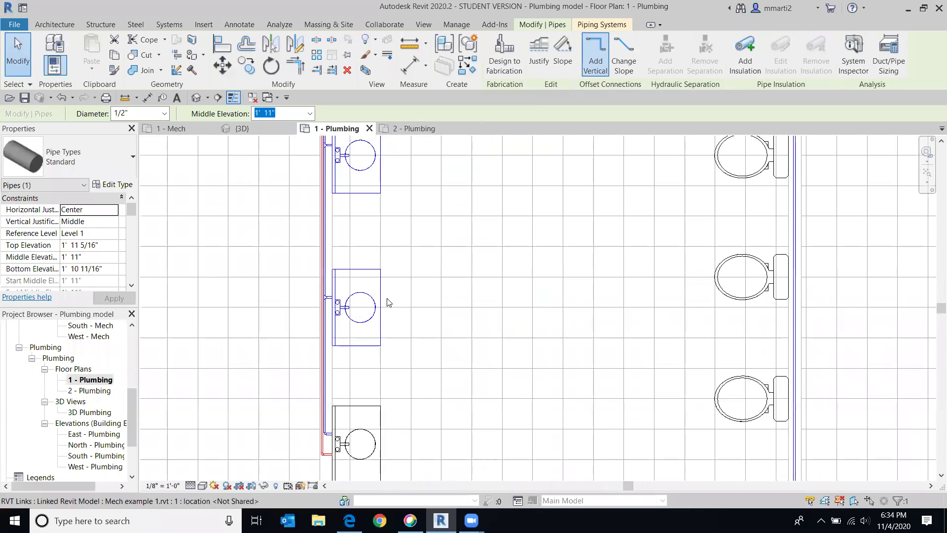
scroll(609, 284, "down", 4)
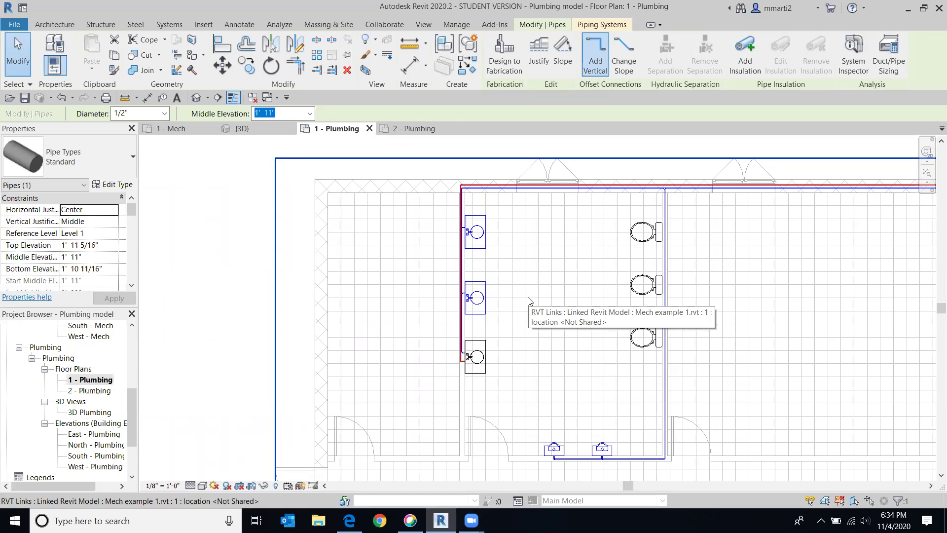
scroll(890, 331, "down", 3)
middle_click_drag(427, 203, 347, 140)
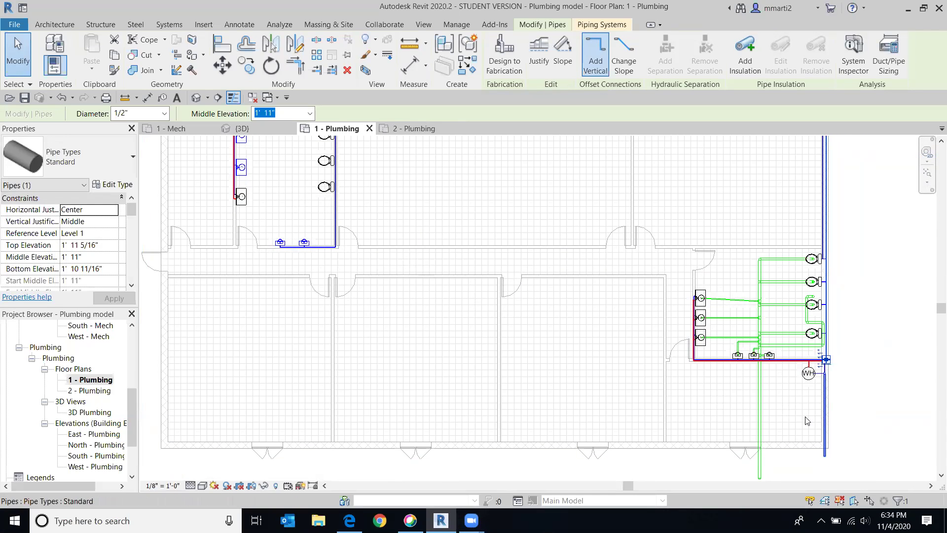
scroll(759, 427, "down", 1)
scroll(764, 427, "down", 1)
middle_click_drag(763, 427, 715, 371)
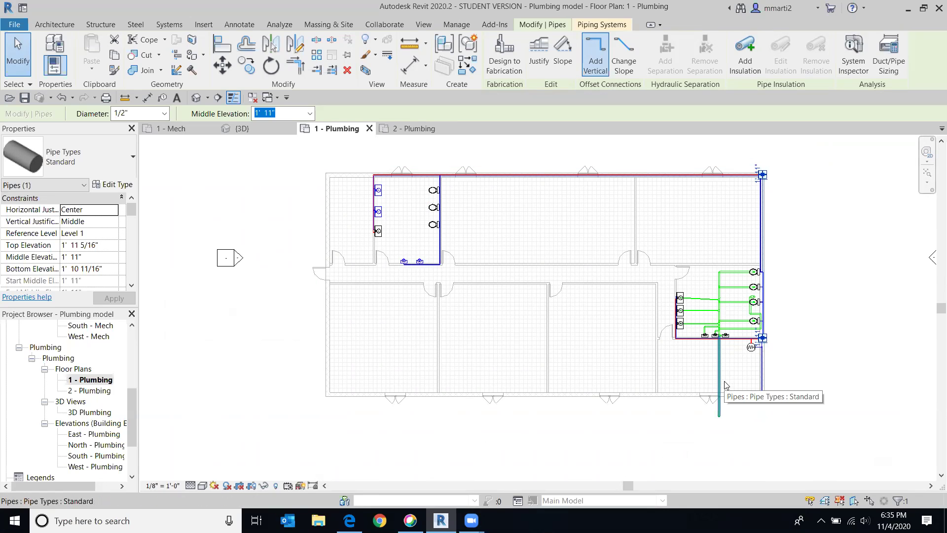
scroll(446, 274, "up", 6)
middle_click_drag(416, 254, 362, 410)
scroll(362, 410, "down", 2)
scroll(666, 369, "down", 5)
middle_click_drag(175, 379, 465, 226)
scroll(465, 225, "down", 1)
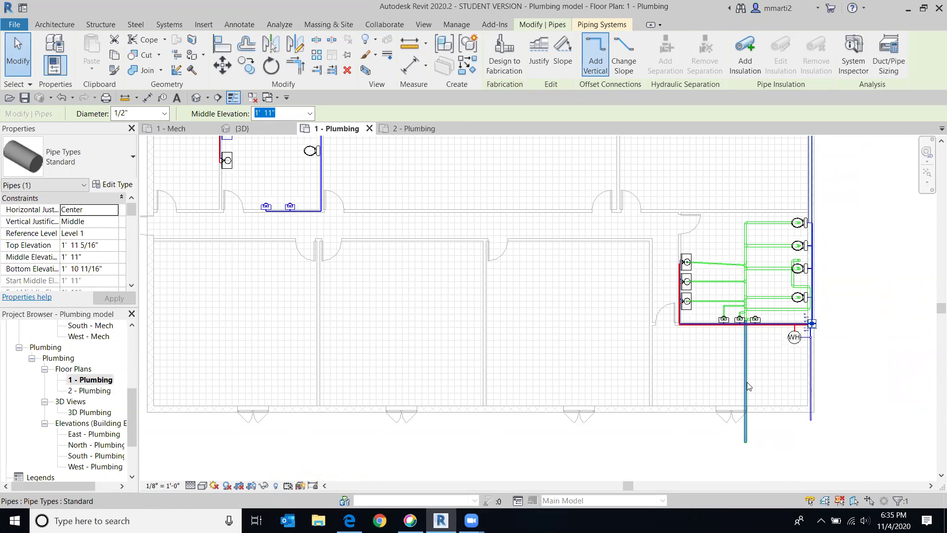
left_click(746, 384)
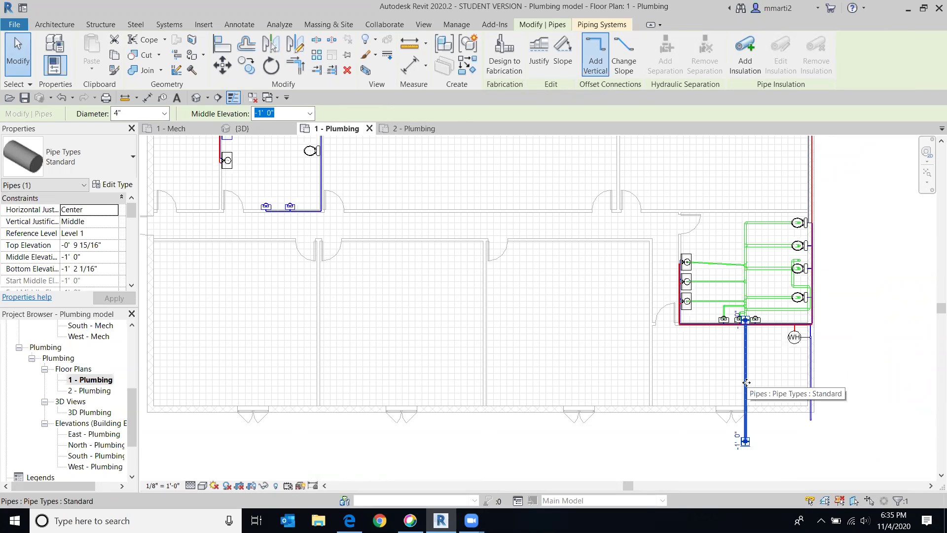
Run a 4" waste pipe at a middle elevation of -1' 0" from the outlet of the water closet nearest the urinals, about 11' straight into the corridor.
middle_click_drag(288, 433, 413, 472)
scroll(447, 295, "down", 1)
scroll(400, 260, "up", 5)
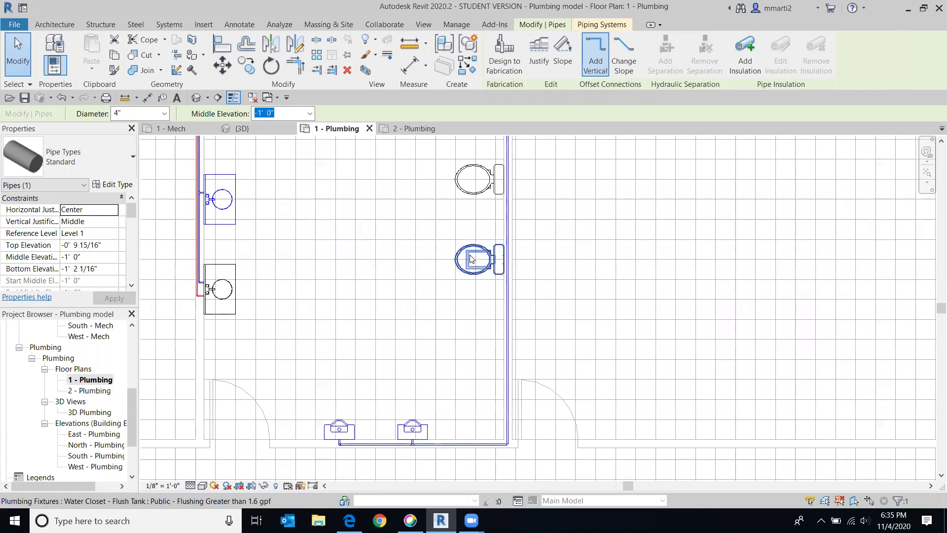
left_click(472, 259)
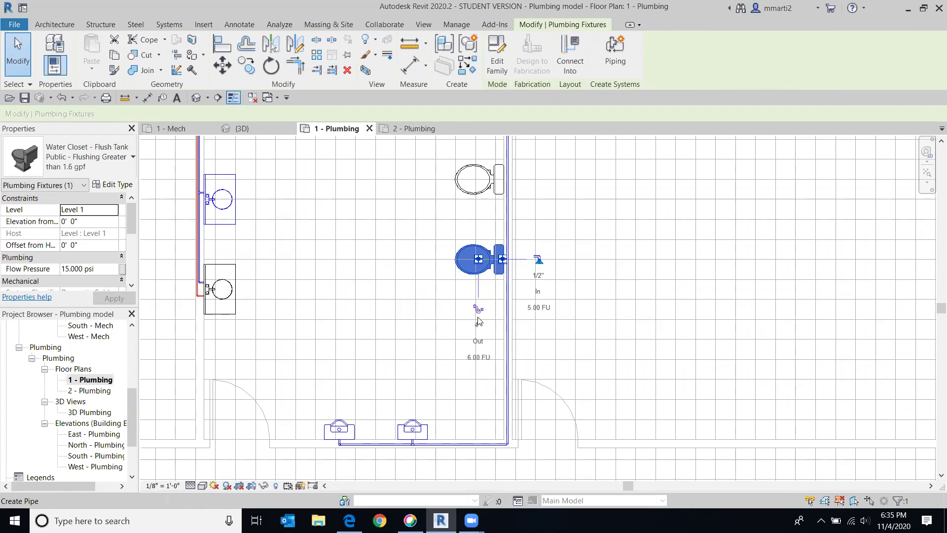
left_click(477, 309)
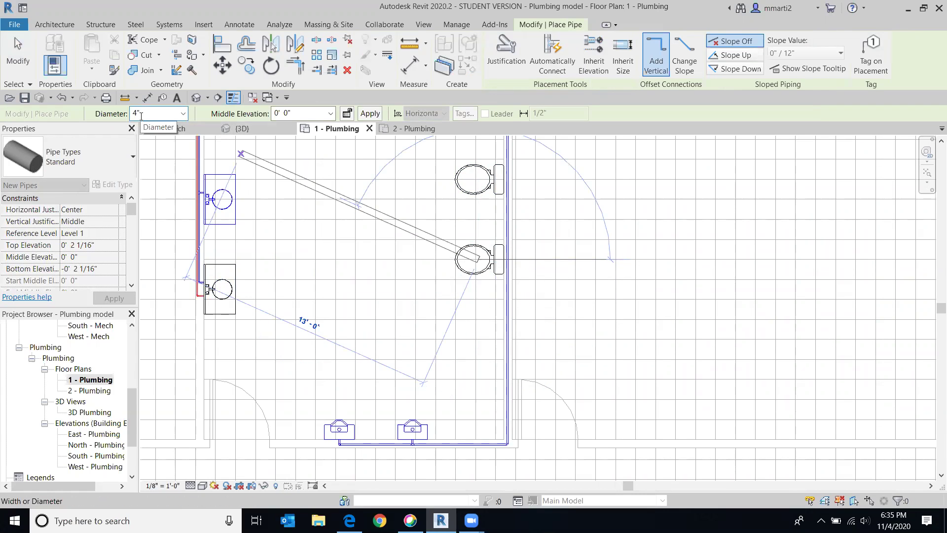
left_click(332, 113)
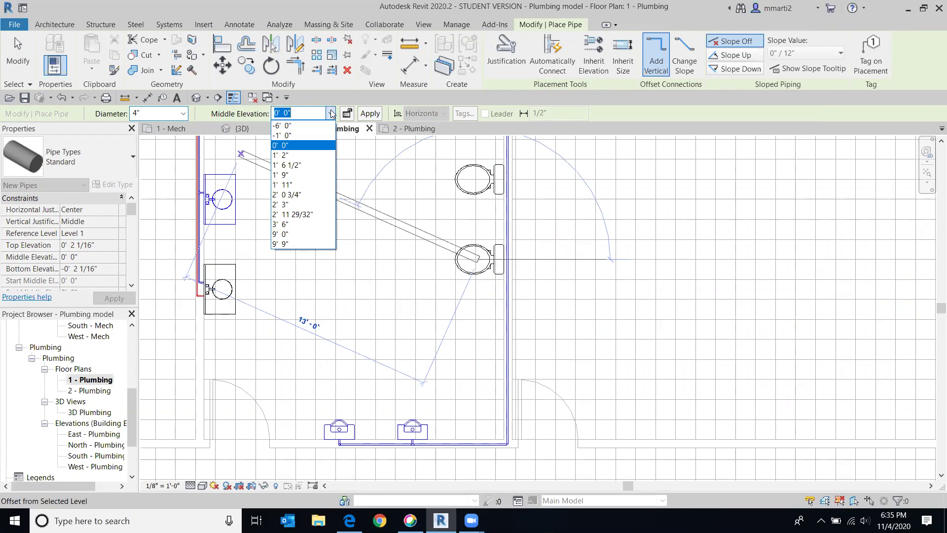
left_click(315, 135)
middle_click_drag(473, 346, 328, 213)
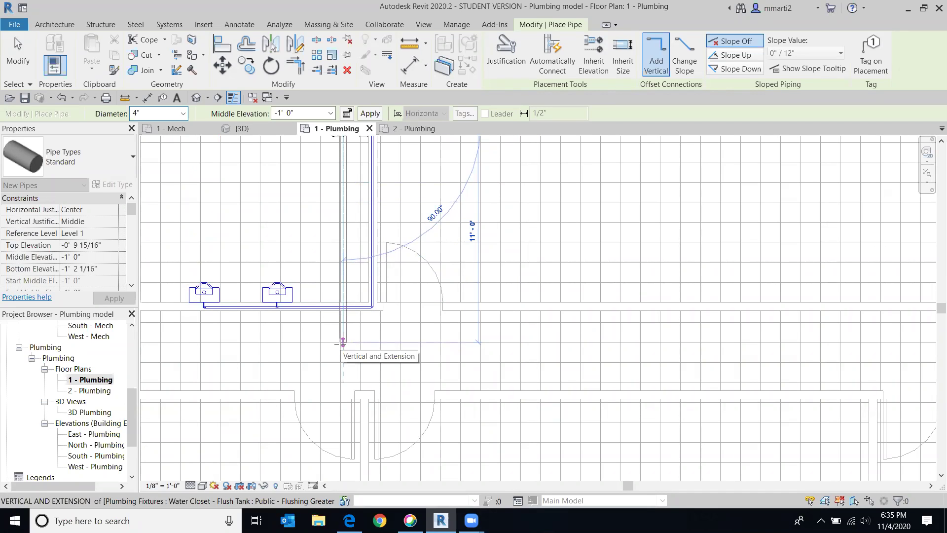
Continue the 4" waste pipe diagonally from the corridor to the other restroom's sanitary main, ending just inside the exterior wall.
middle_click_drag(543, 397, 331, 225)
scroll(616, 376, "down", 2)
scroll(715, 488, "down", 2)
middle_click_drag(715, 488, 405, 313)
scroll(439, 325, "up", 3)
scroll(439, 325, "up", 5)
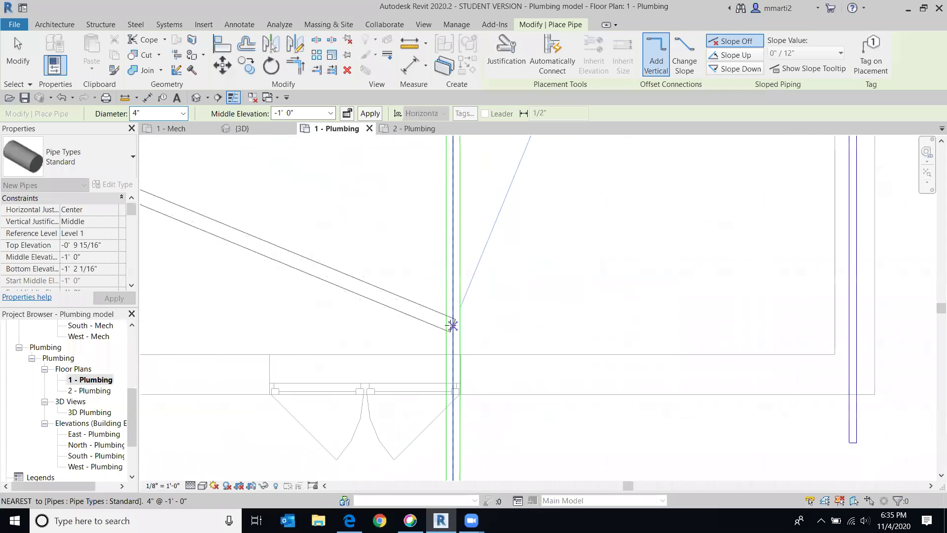
left_click(452, 329)
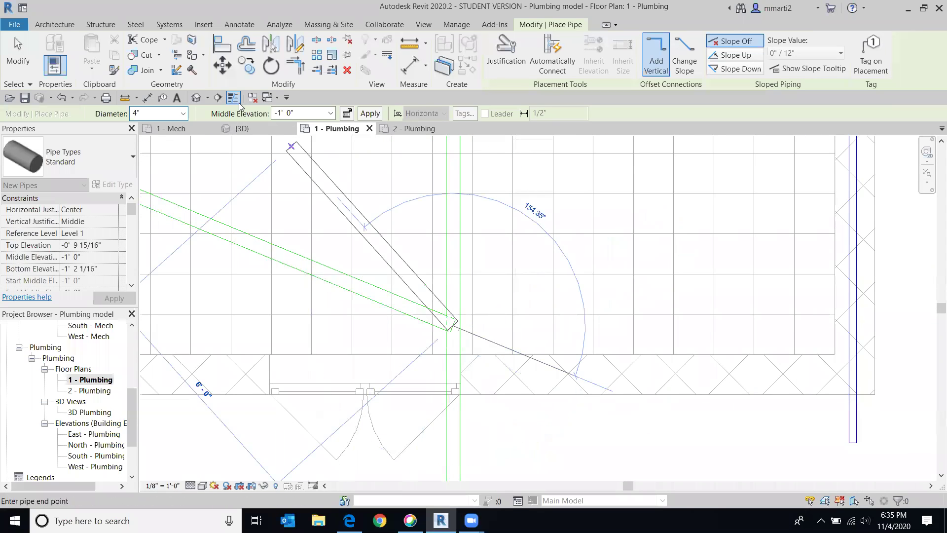
key("Escape")
key("Escape")
Pull the end of the diagonal waste pipe back to the near edge of the sanitary main.
scroll(222, 239, "down", 2)
middle_click_drag(451, 303, 627, 331)
scroll(622, 329, "up", 4)
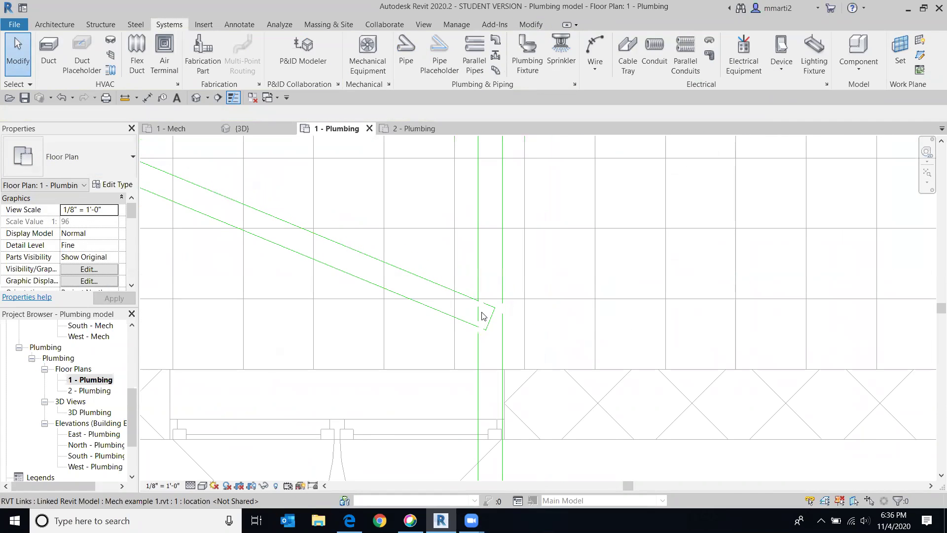
left_click(488, 319)
left_click_drag(489, 315, 478, 313)
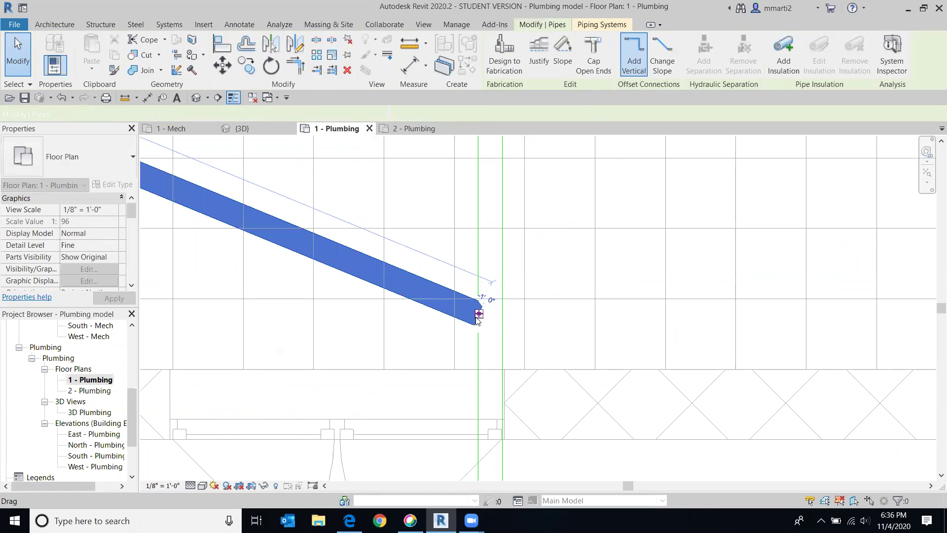
left_click(576, 455)
Extend the diagonal waste pipe to the sanitary main's centerline so the two pipes join with a fitting.
scroll(465, 313, "up", 4)
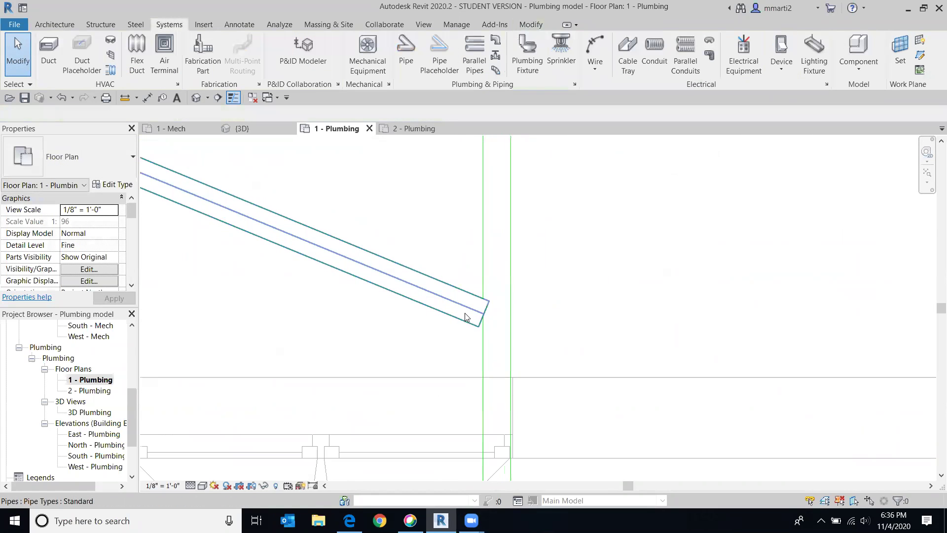
scroll(506, 313, "down", 5)
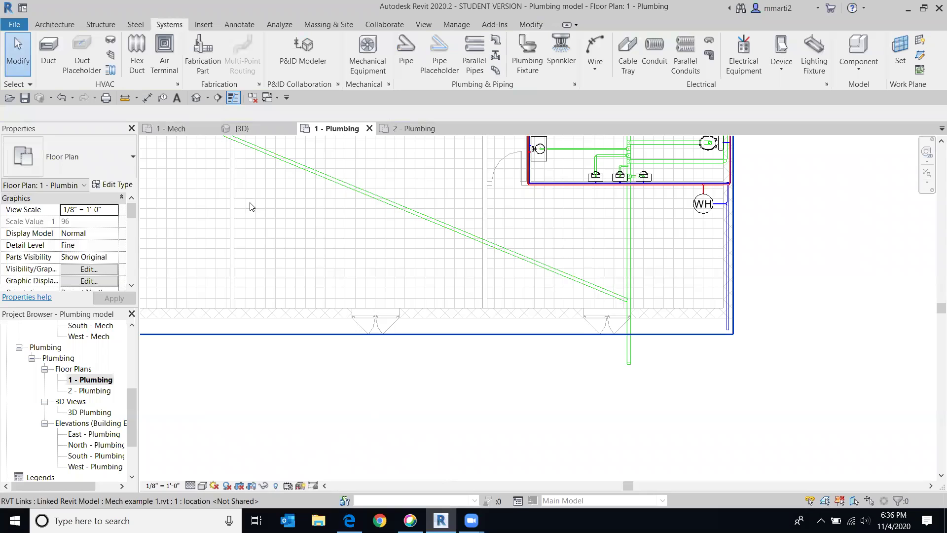
scroll(249, 205, "down", 3)
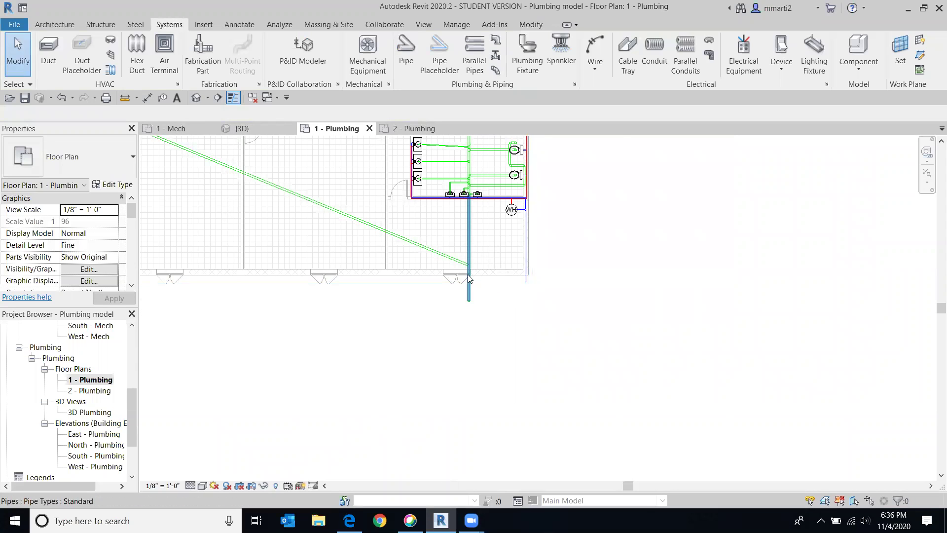
scroll(468, 275, "up", 5)
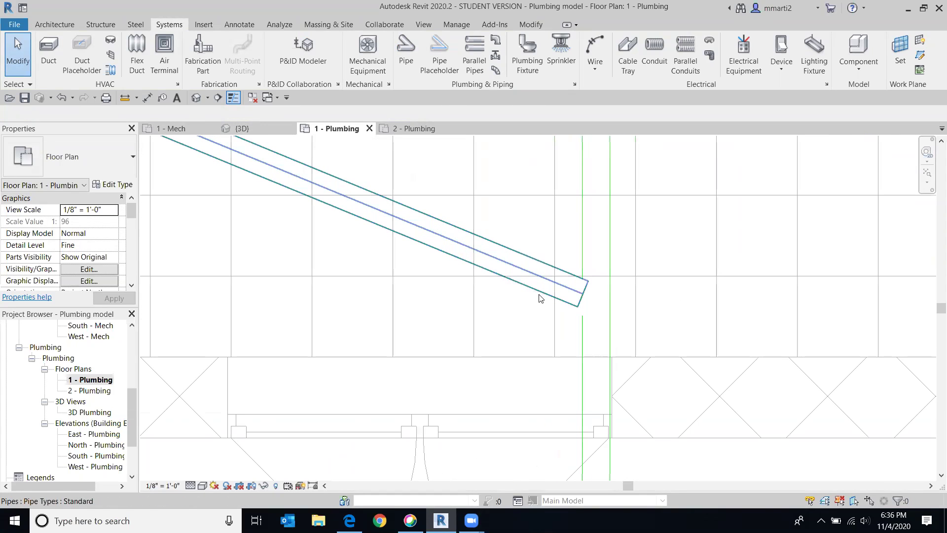
left_click(571, 295)
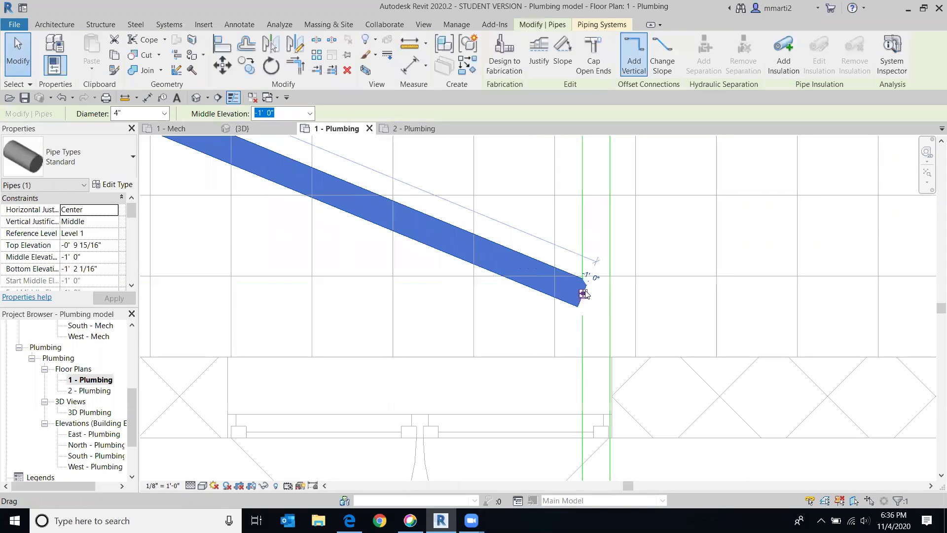
key("Escape")
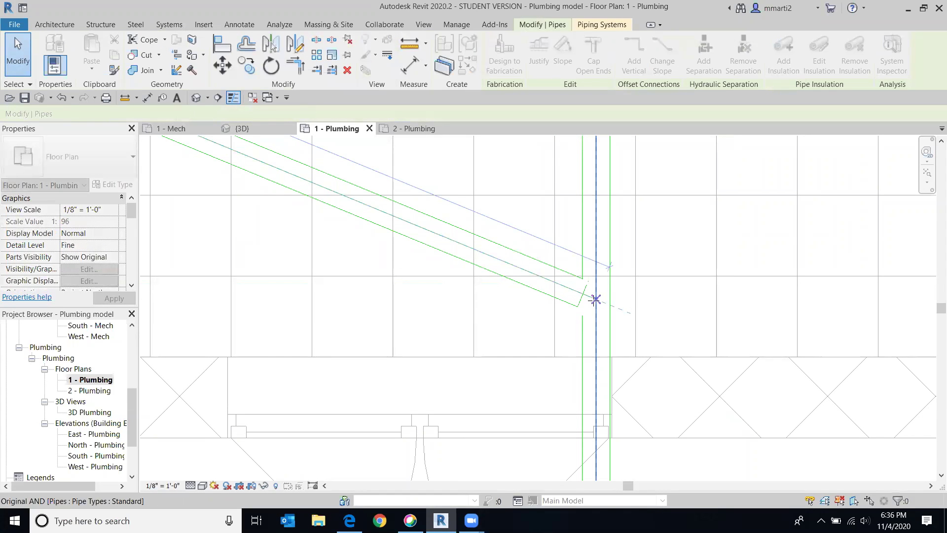
left_click(594, 300)
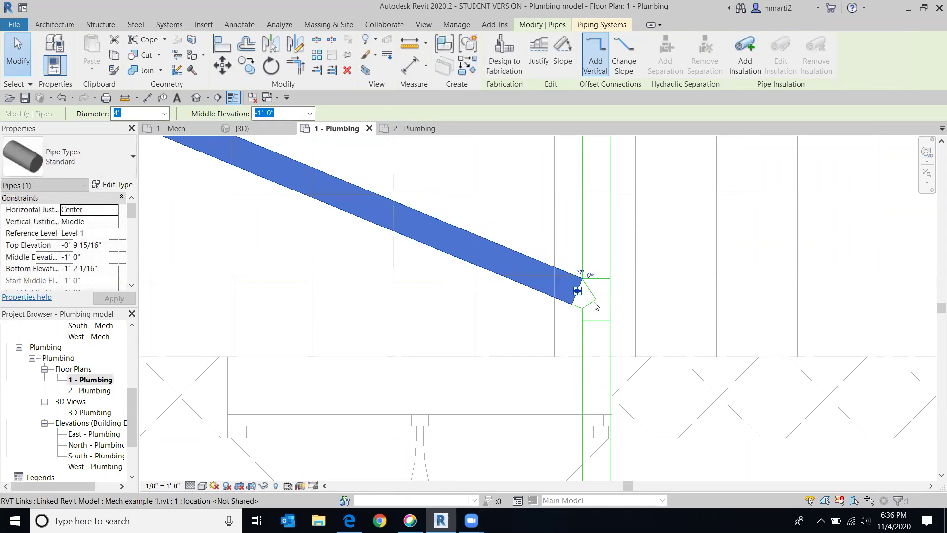
left_click(719, 465)
scroll(698, 451, "down", 1)
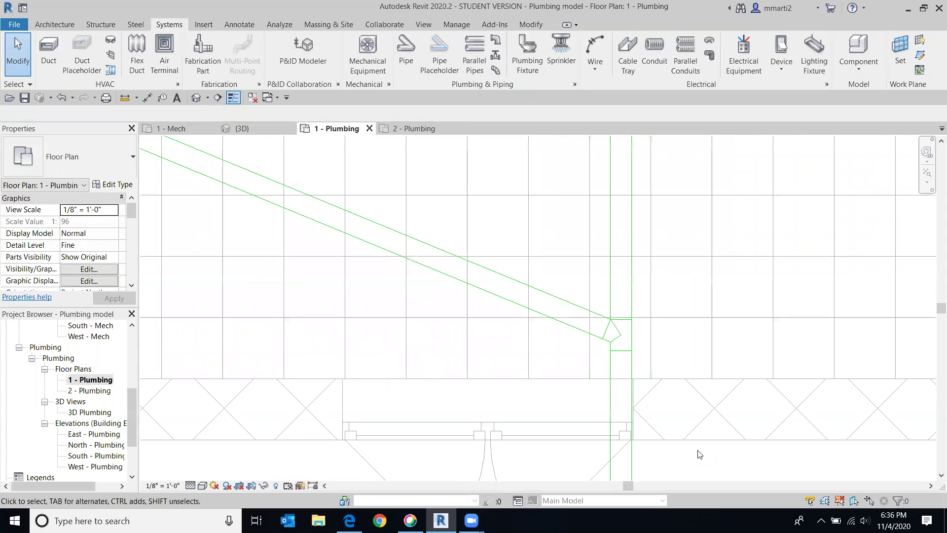
Run a 2" waste pipe at a middle elevation of -1' 0" from the outlet of the urinal nearest the water closets, about 2' into the corridor.
scroll(303, 260, "down", 2)
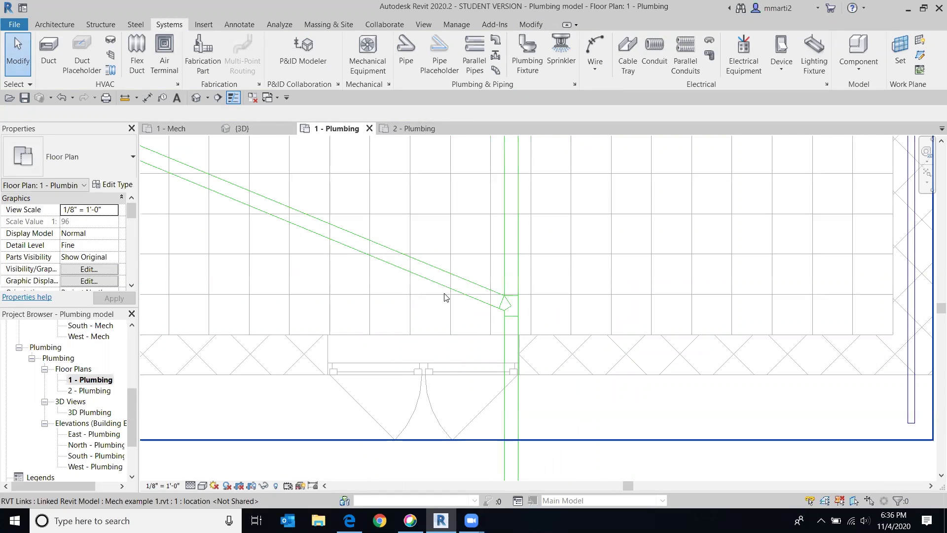
scroll(444, 296, "down", 1)
scroll(312, 260, "up", 2)
middle_click_drag(353, 224, 729, 303)
scroll(688, 330, "up", 1)
scroll(499, 296, "down", 3)
scroll(411, 198, "up", 3)
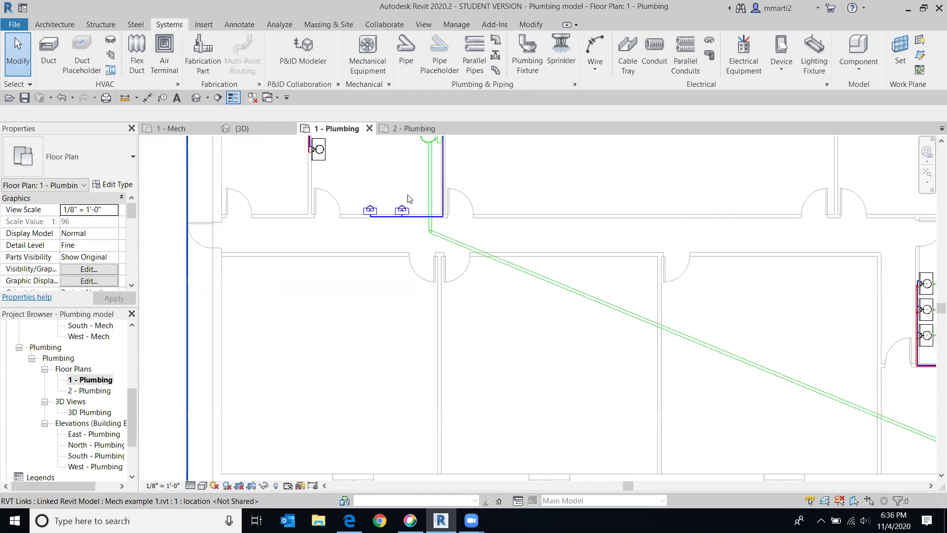
middle_click_drag(414, 204, 399, 395)
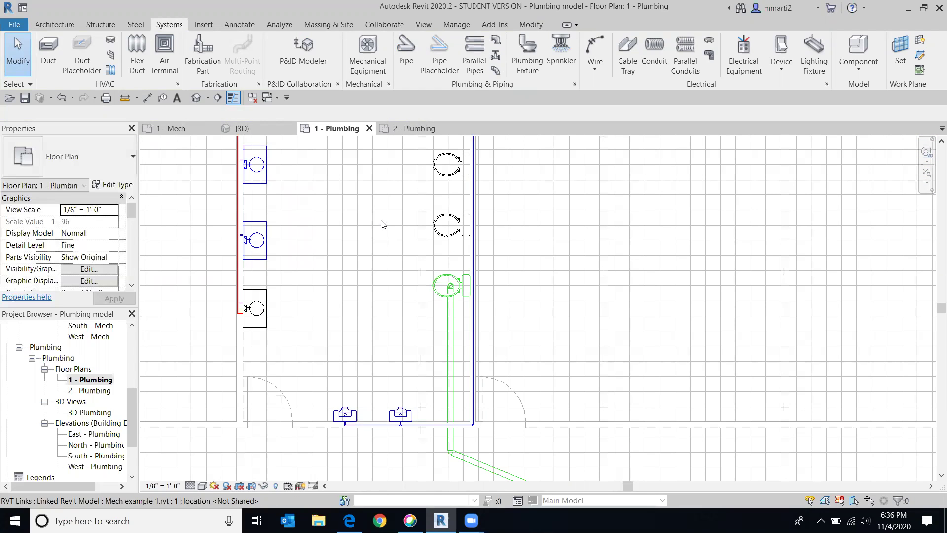
scroll(400, 428, "up", 4)
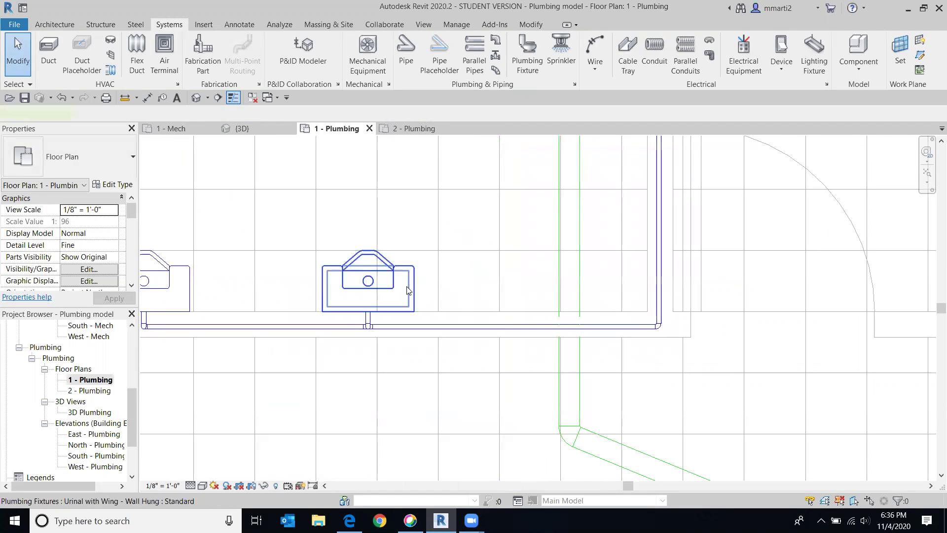
left_click(407, 290)
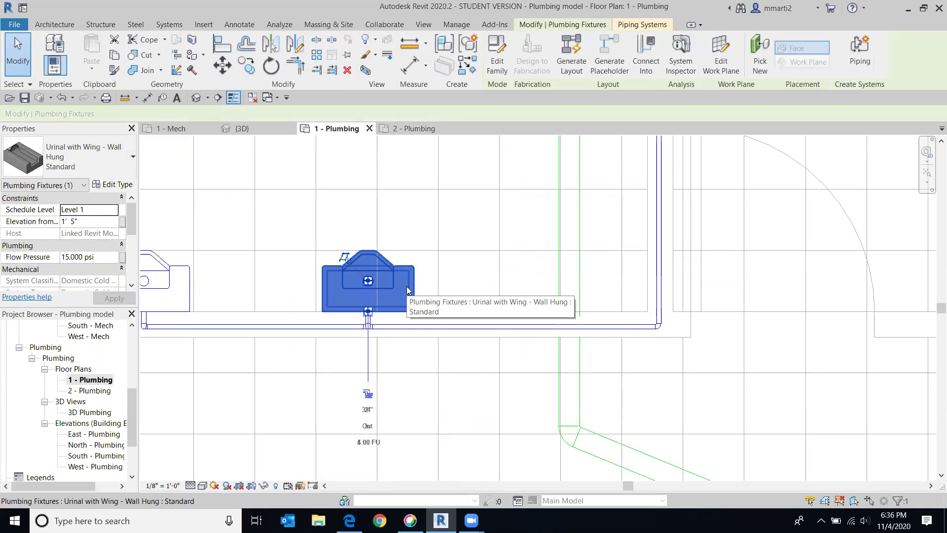
middle_click_drag(419, 421, 394, 334)
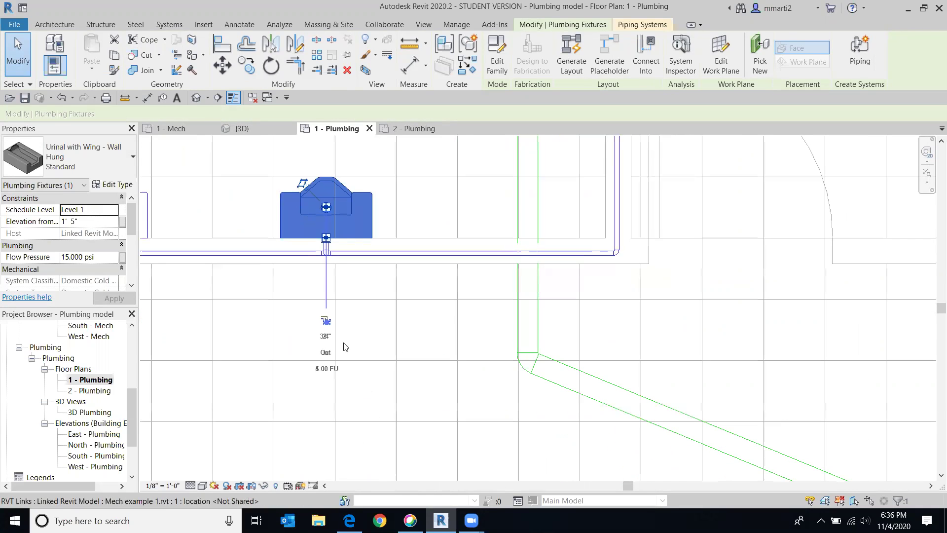
left_click(326, 321)
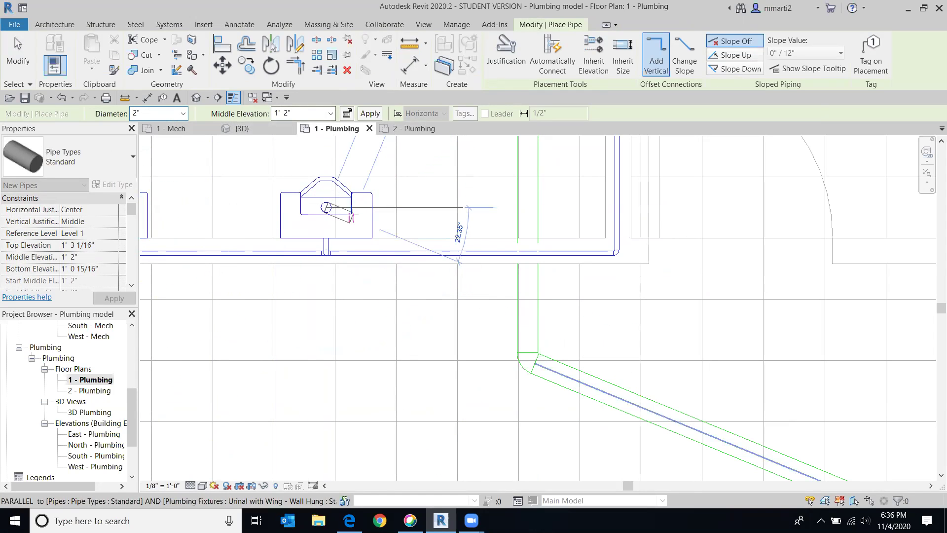
left_click(330, 114)
left_click(324, 135)
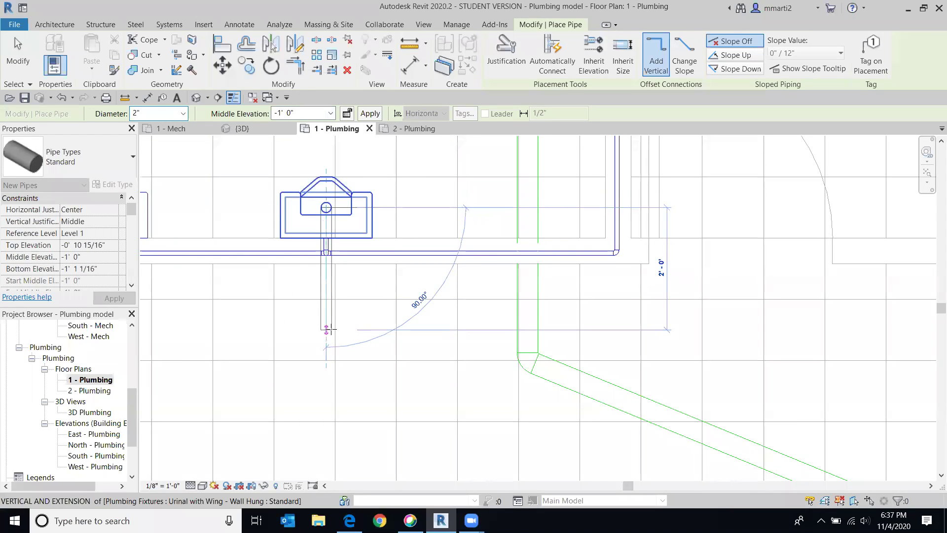
left_click(327, 325)
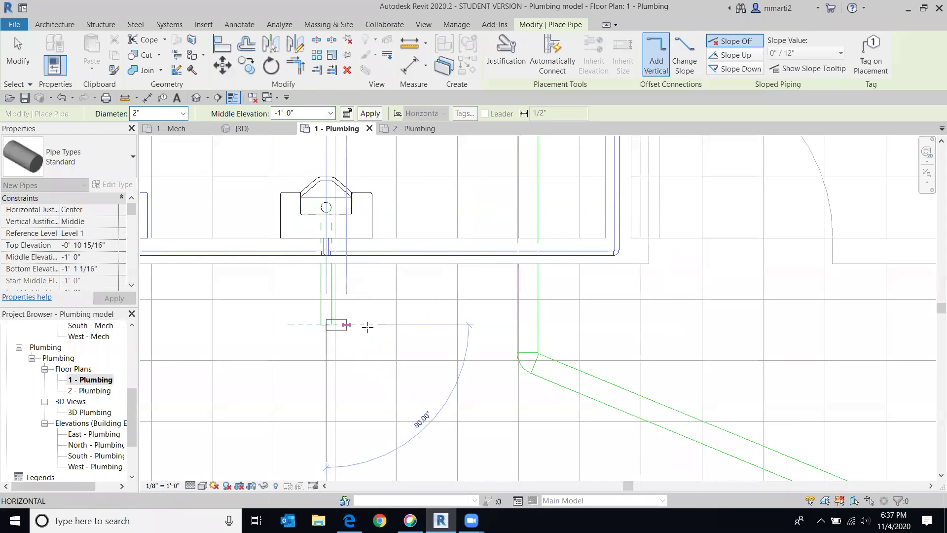
Turn the urinal's 2" waste pipe toward the water closet's 4" waste pipe and end it at that pipe's near edge.
left_click(517, 326)
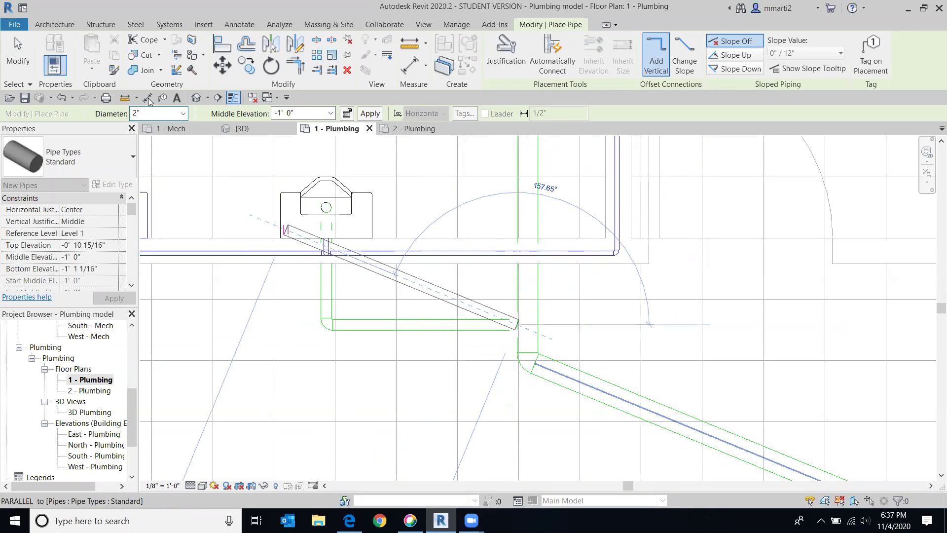
left_click(33, 79)
scroll(509, 331, "up", 3)
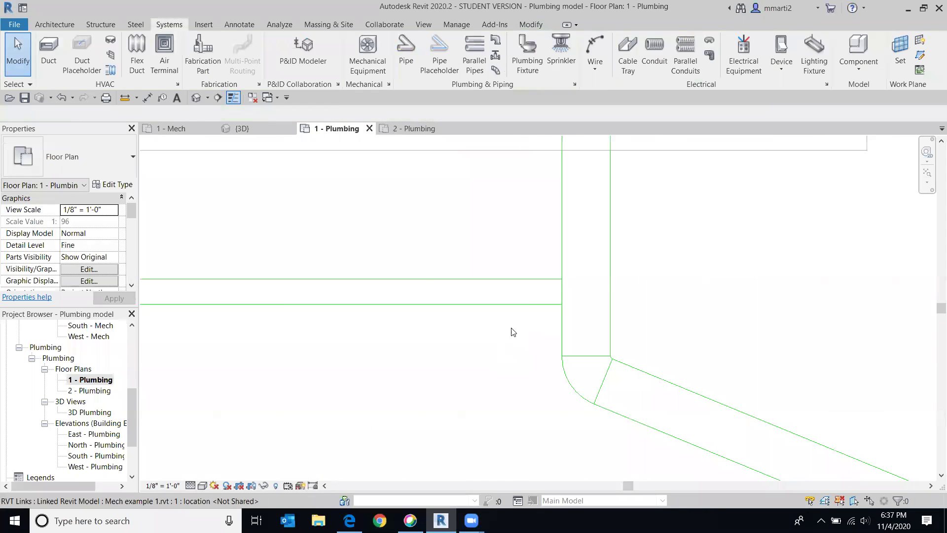
Extend the nearer urinal's 2" waste pipe to the centerline of the water closets' waste pipe so they join with a fitting.
left_click(559, 300)
left_click_drag(562, 293, 585, 291)
left_click(344, 410)
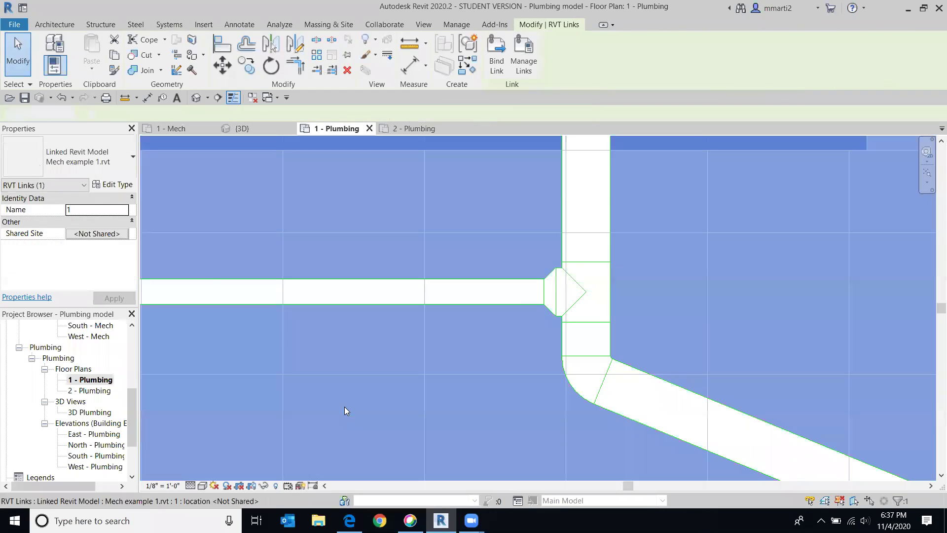
key("Escape")
scroll(376, 355, "down", 3)
scroll(450, 449, "up", 2)
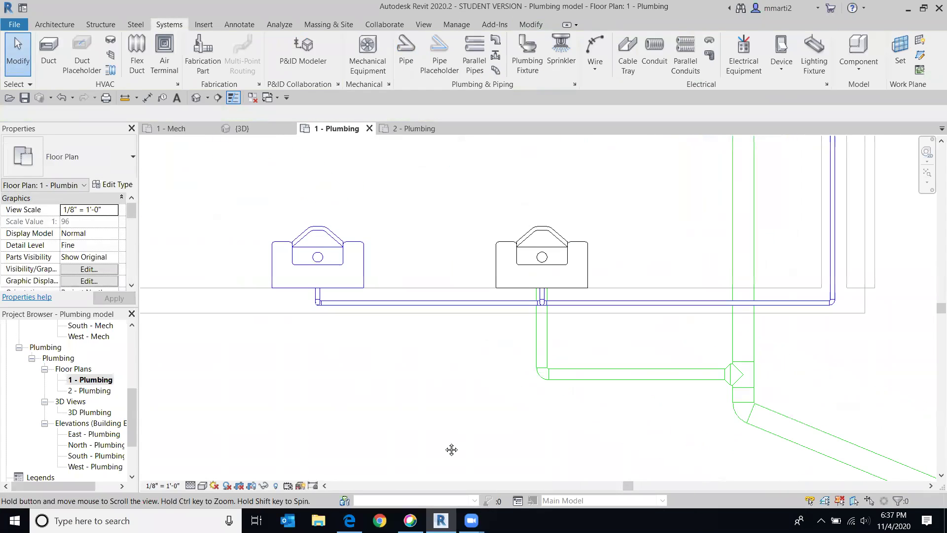
Run a 2" waste pipe at -1' 0" middle elevation from the farther urinal's outlet into the corridor and over to the near edge of the first urinal's waste pipe.
left_click(358, 275)
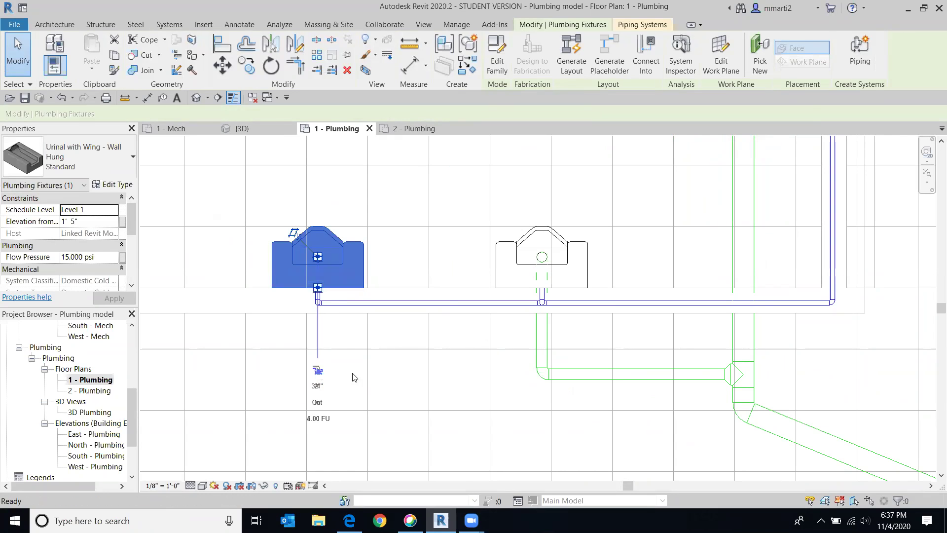
key("p")
key("i")
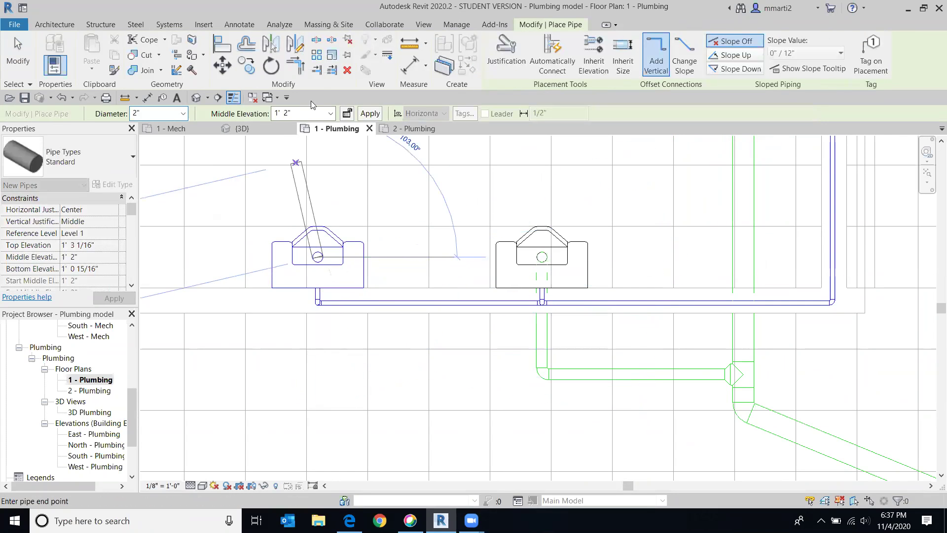
left_click(330, 113)
left_click(323, 134)
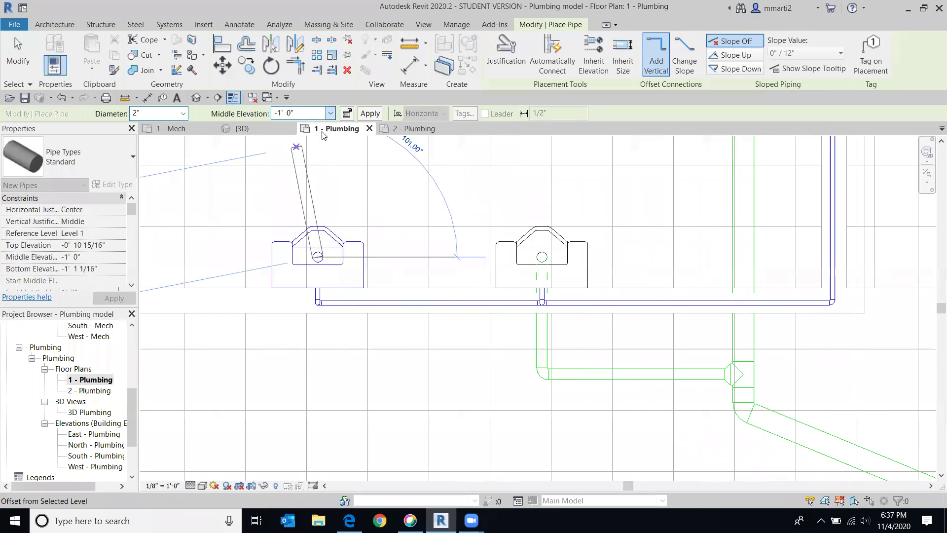
left_click(318, 348)
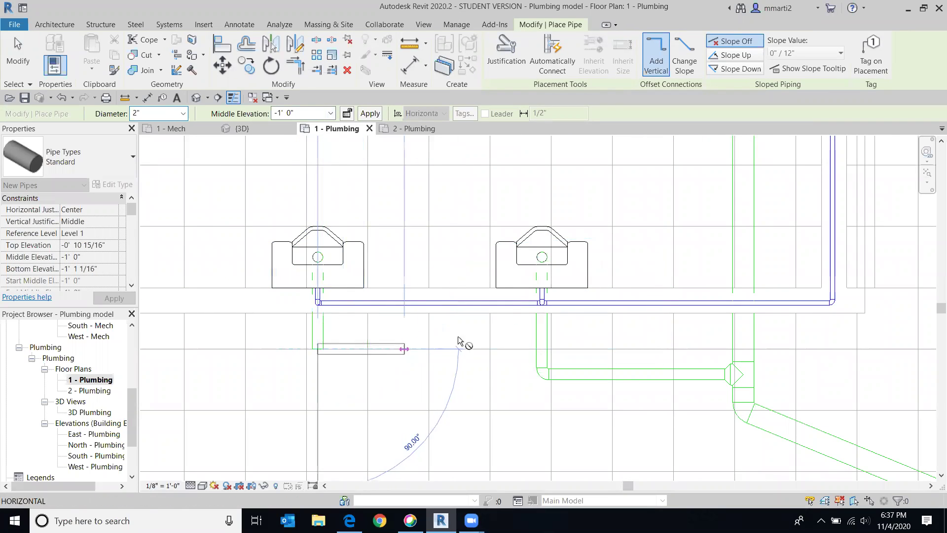
left_click(536, 348)
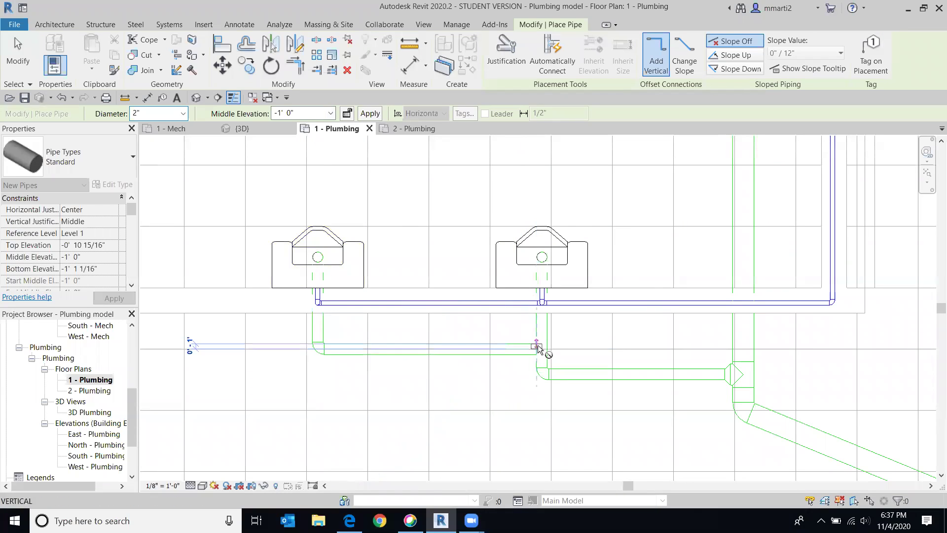
left_click(22, 66)
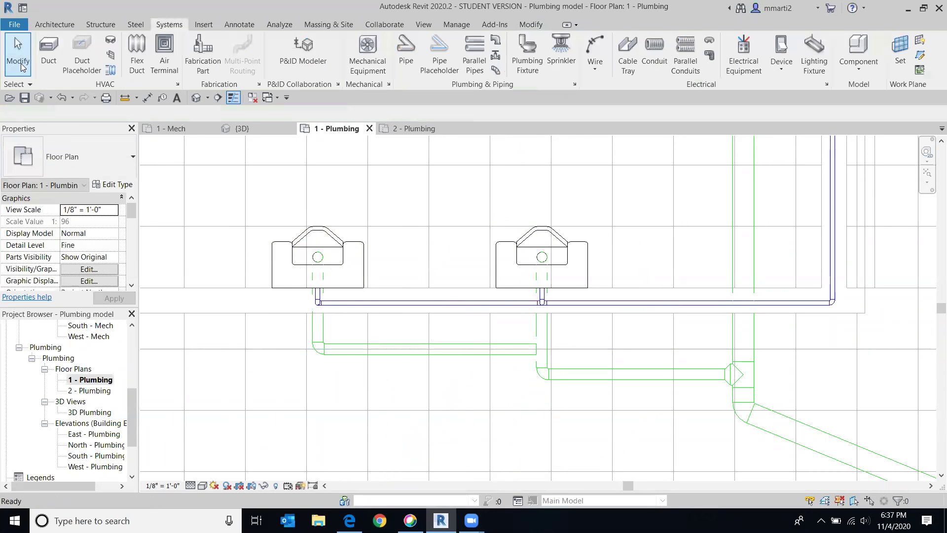
Extend the farther urinal's waste pipe to the centerline of the first urinal's waste pipe so they join with a tee.
scroll(510, 329, "up", 5)
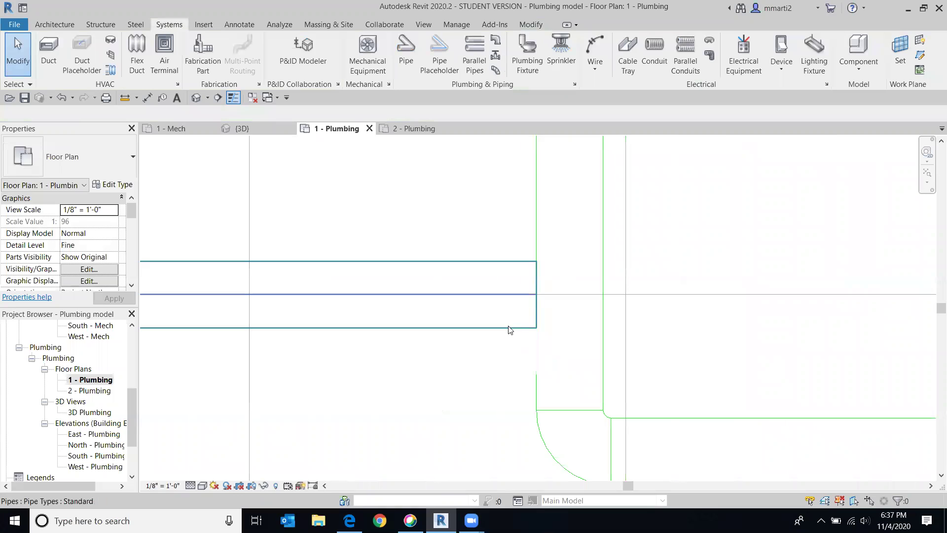
left_click(537, 295)
left_click_drag(536, 294, 555, 295)
left_click(448, 370)
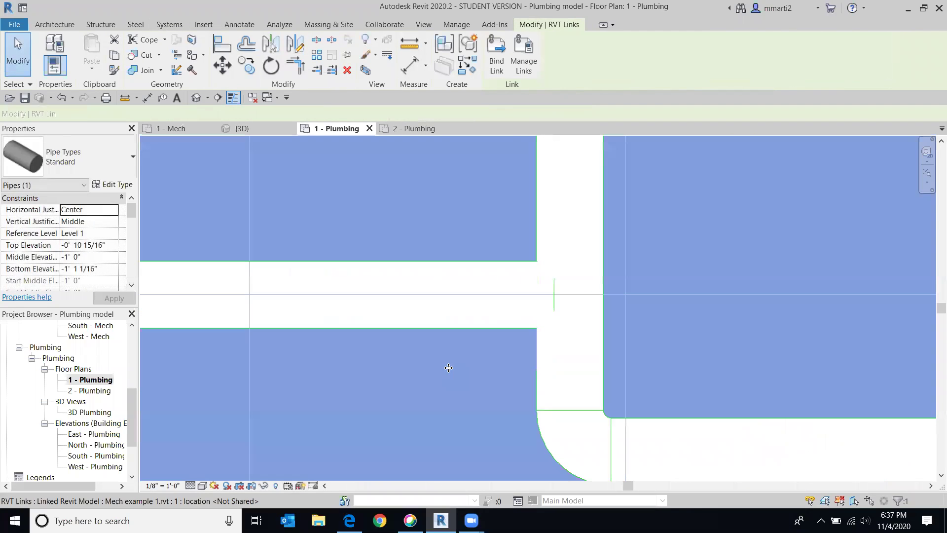
scroll(449, 367, "down", 2)
key("Escape")
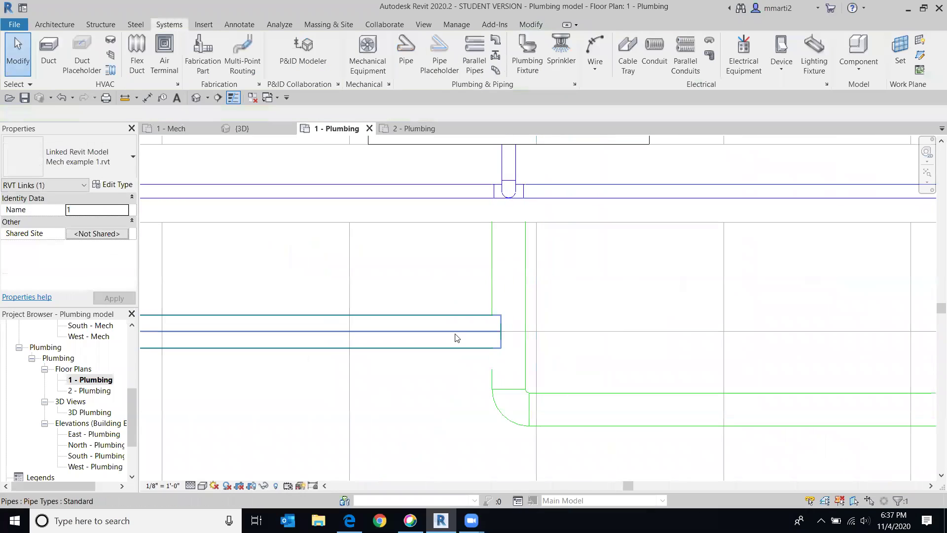
mouse_move(501, 331)
left_mouse_down()
mouse_move(452, 332)
mouse_move(513, 330)
mouse_move(483, 332)
left_mouse_up()
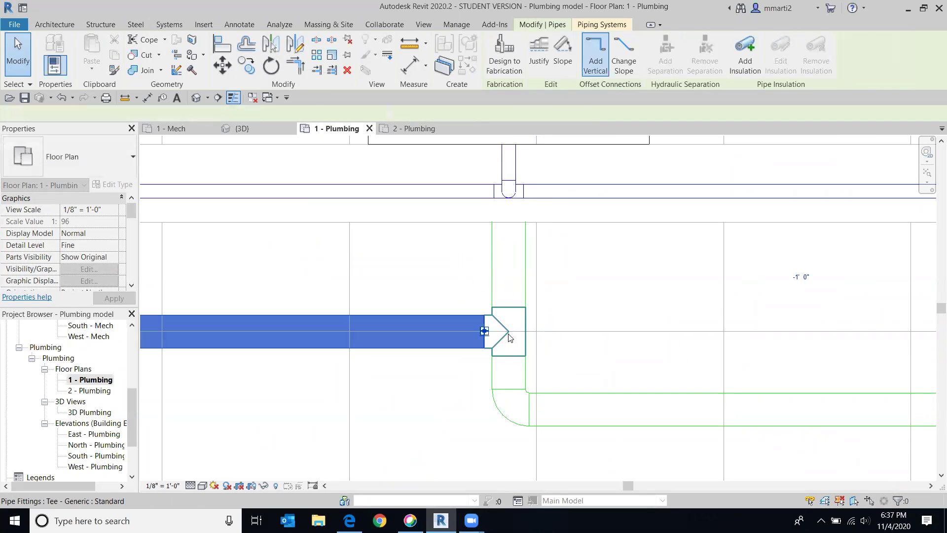
key("Escape")
Run a 1 1/4" waste pipe at a middle elevation of -1' 0" from the farthest lavatory's outlet into the room, past the vanity front.
scroll(438, 452, "down", 2)
middle_click_drag(437, 452, 476, 363)
scroll(475, 364, "down", 4)
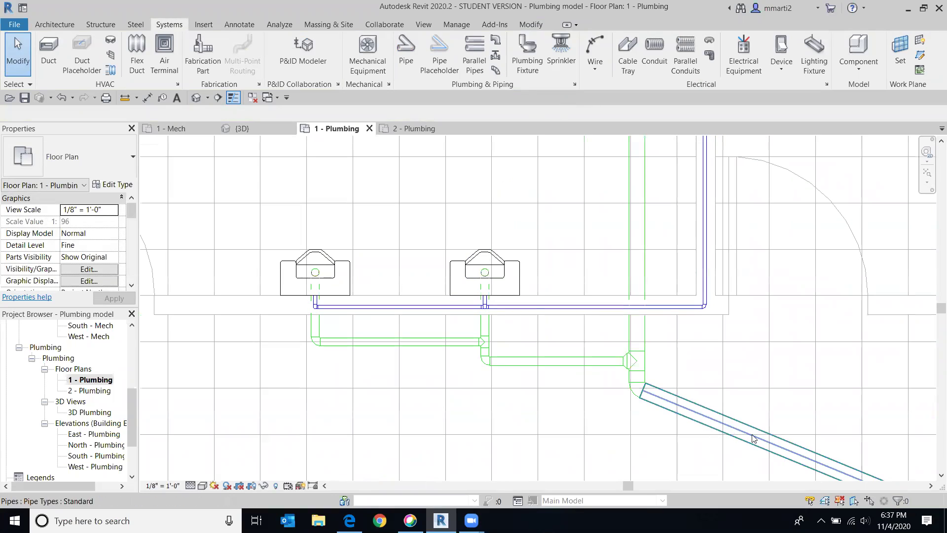
scroll(805, 450, "down", 1)
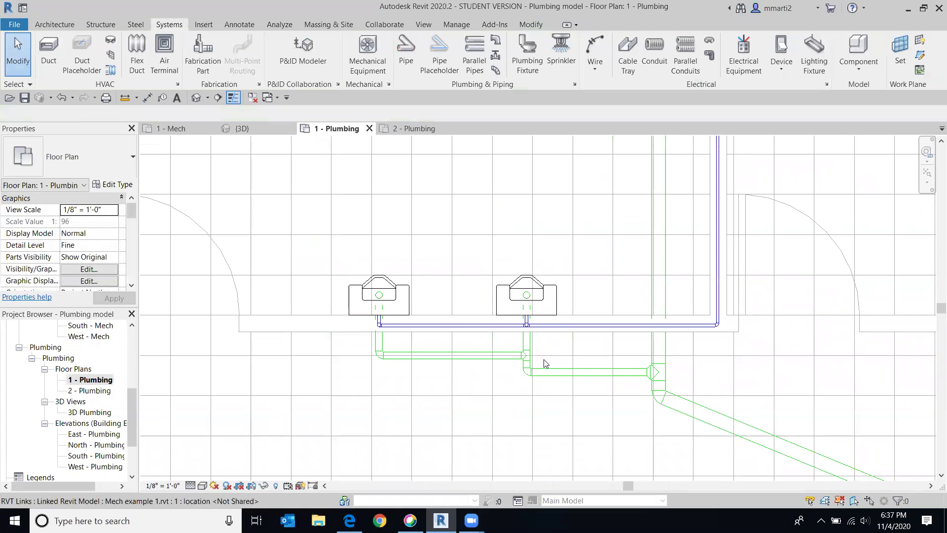
scroll(564, 365, "down", 3)
middle_click_drag(462, 341, 450, 429)
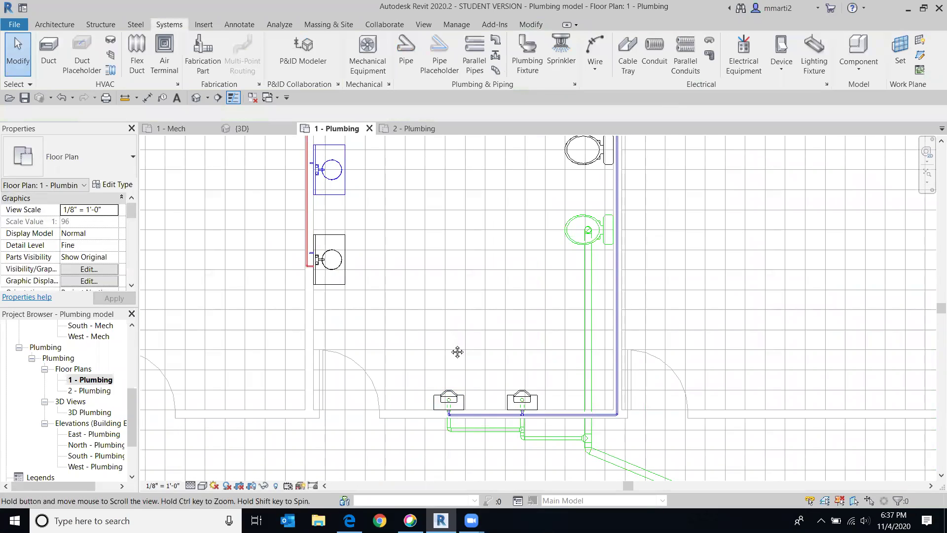
middle_click_drag(457, 350, 452, 365)
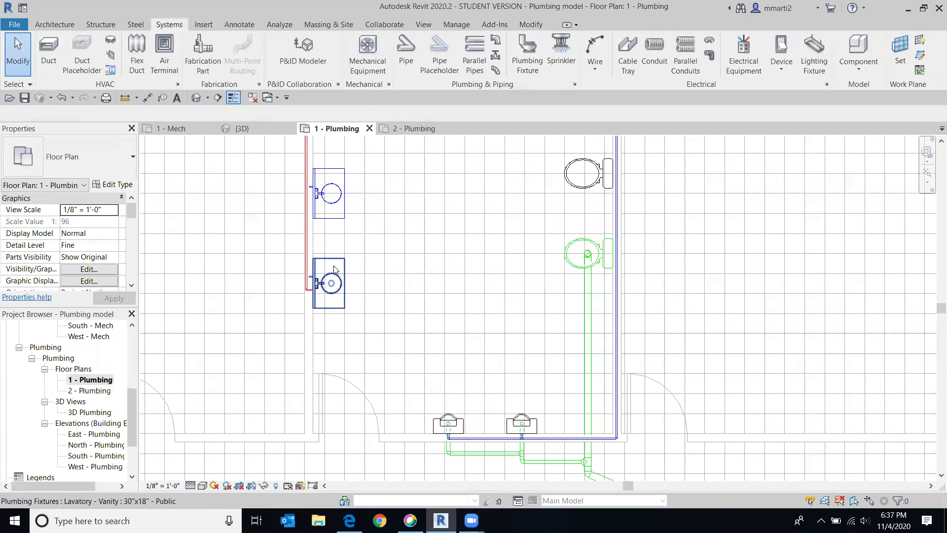
scroll(374, 419, "up", 2)
scroll(360, 299, "up", 2)
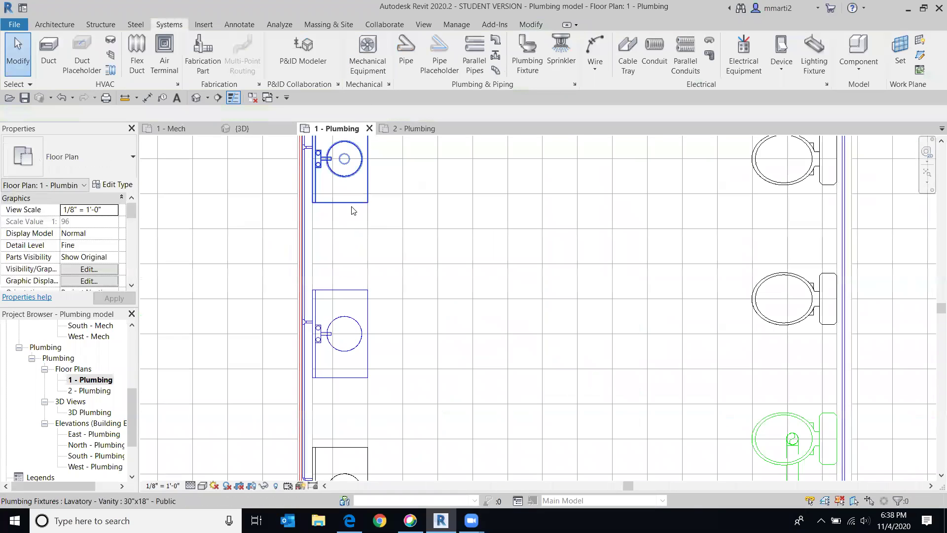
left_click(360, 184)
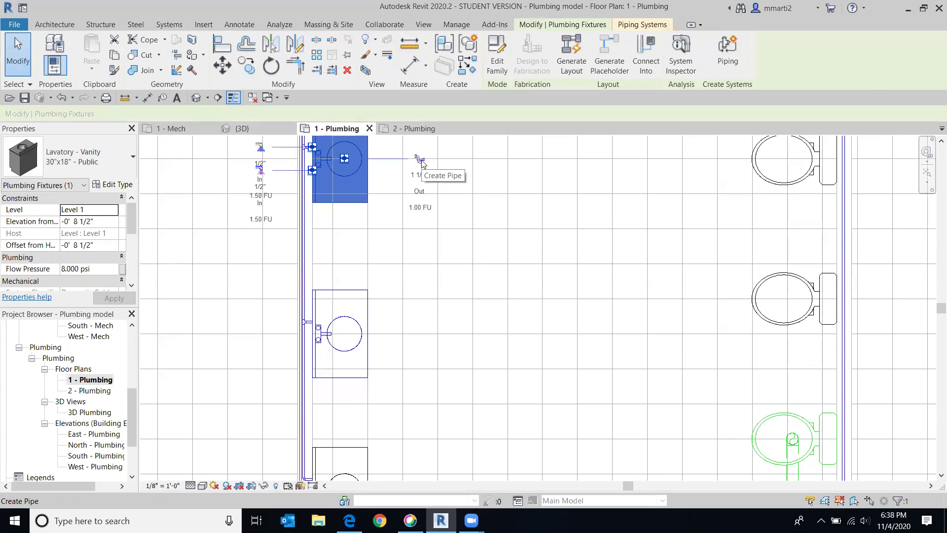
left_click(419, 159)
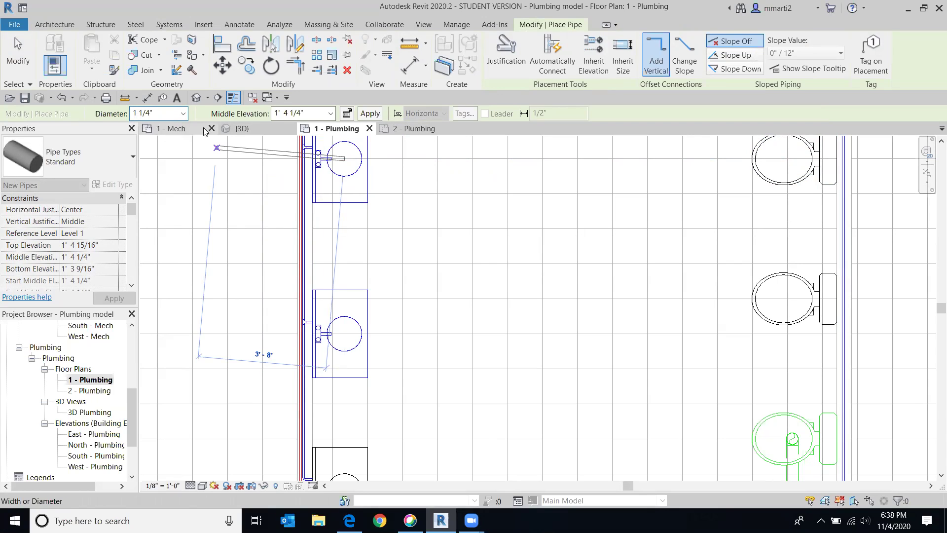
left_click(331, 117)
left_click(291, 134)
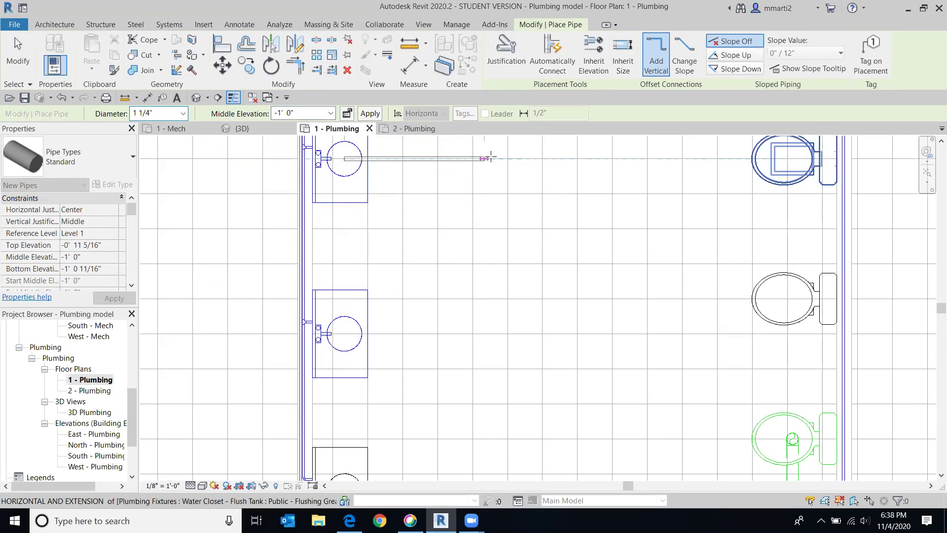
left_click(429, 159)
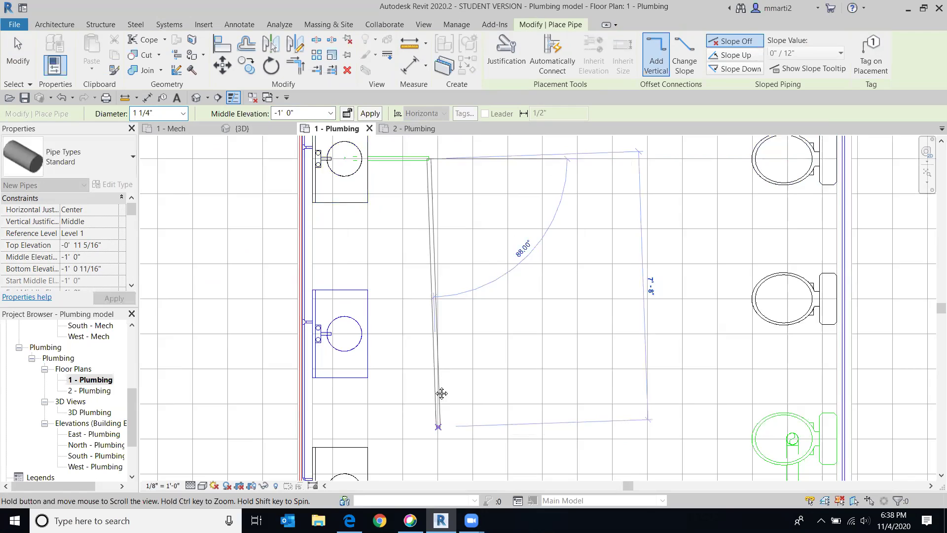
Continue the 1 1/4" pipe parallel to the lavatories past the last vanity, then turn it across the room to the water closets' waste pipe.
middle_click_drag(439, 391, 421, 250)
middle_click_drag(413, 378, 400, 324)
left_click(400, 324)
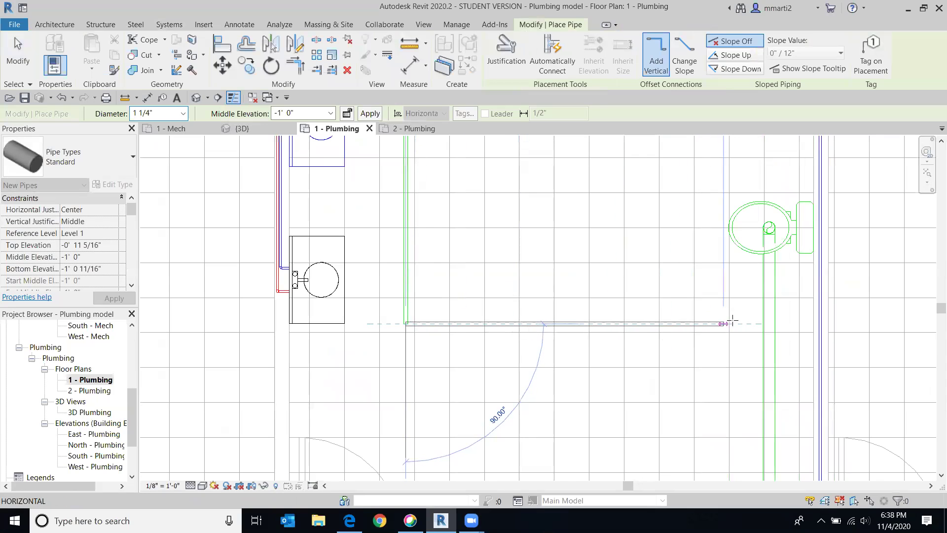
left_click(767, 323)
key("Escape")
key("Escape")
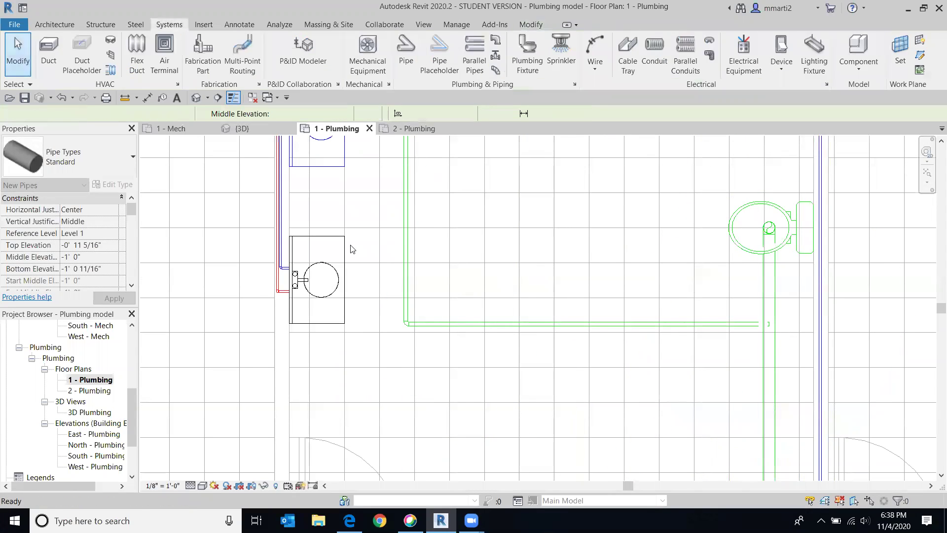
Pull the end of the lavatory waste pipe back slightly from the centerline of the water closets' waste pipe.
scroll(729, 333, "up", 5)
middle_click_drag(729, 334, 63, 268)
scroll(206, 271, "down", 1)
middle_click_drag(206, 271, 446, 283)
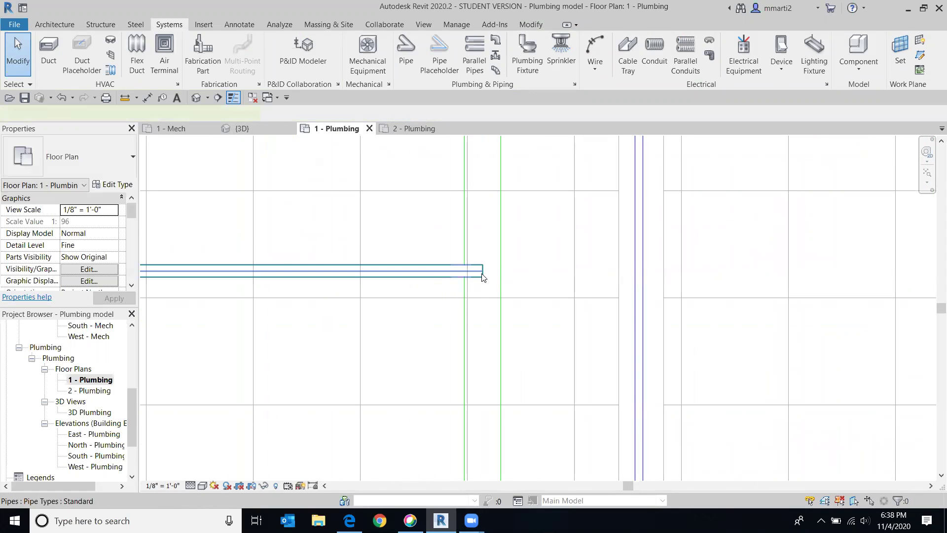
left_click(482, 275)
left_click_drag(482, 271, 475, 271)
left_click(422, 301)
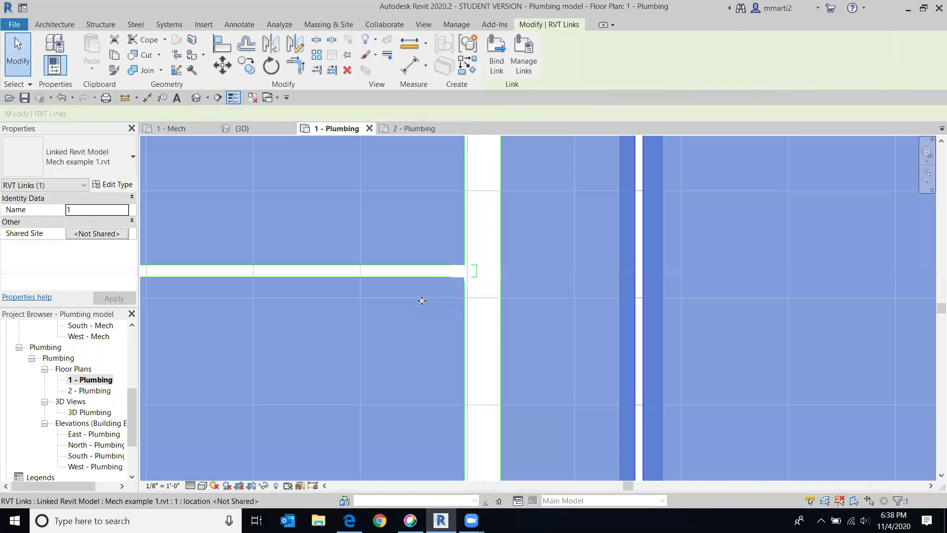
key("Escape")
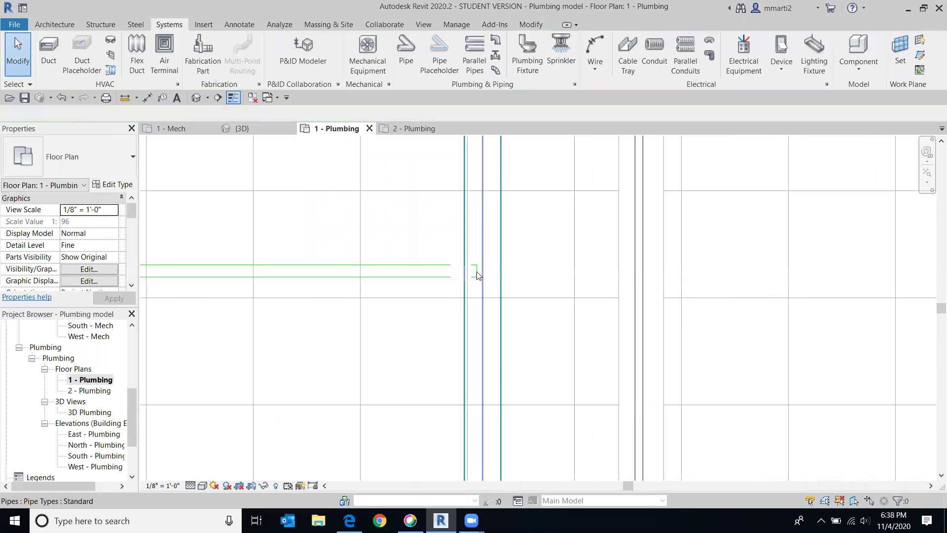
left_click(476, 275)
key("Escape")
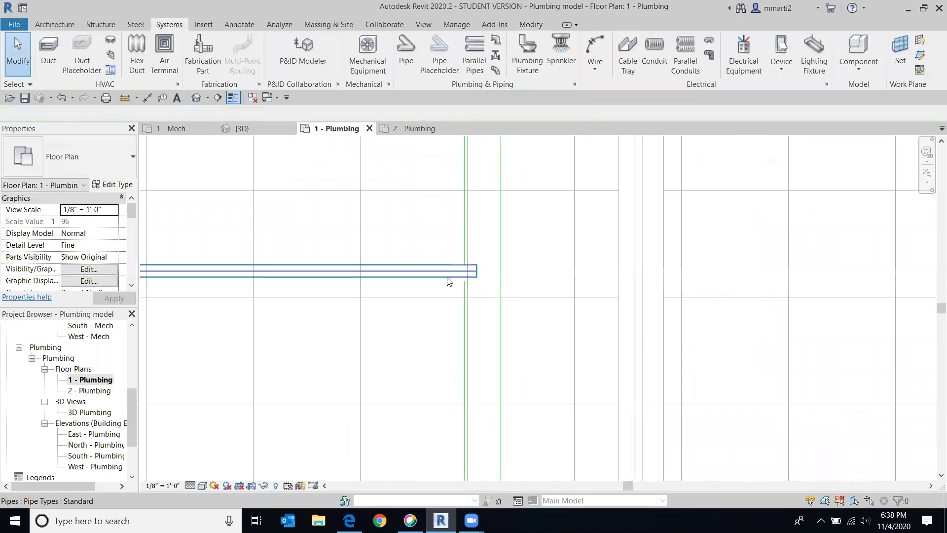
Extend the lavatory waste pipe to the centerline of the water closets' waste pipe so the two join with a fitting.
left_click(472, 275)
mouse_move(476, 271)
left_mouse_down()
mouse_move(459, 271)
mouse_move(482, 273)
left_mouse_up()
key("Escape")
Try to run a 1 1/4" pipe at a middle elevation of 1' 4 1/4" from the middle lavatory's outlet straight to the lavatory waste pipe.
middle_click_drag(690, 312, 621, 312)
scroll(832, 356, "up", 5)
scroll(496, 328, "down", 6)
scroll(482, 354, "up", 4)
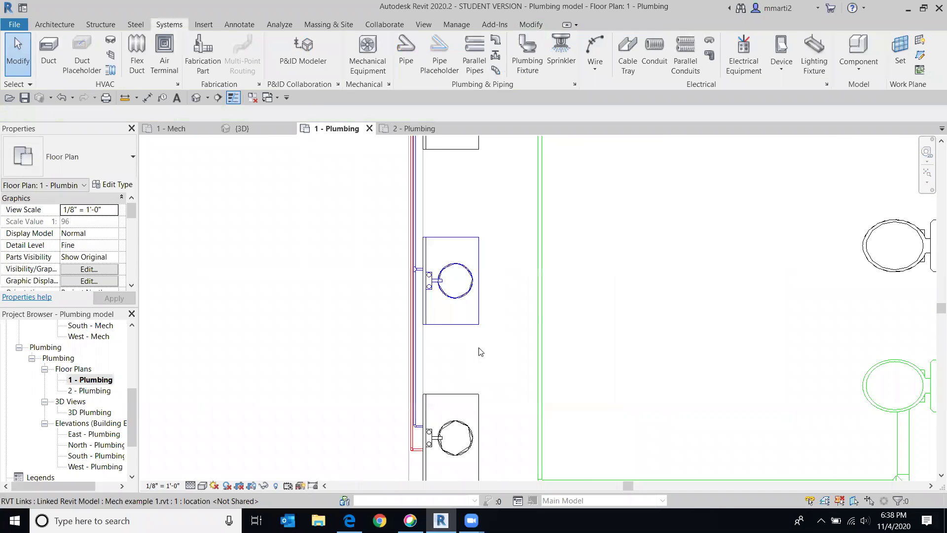
left_click(472, 315)
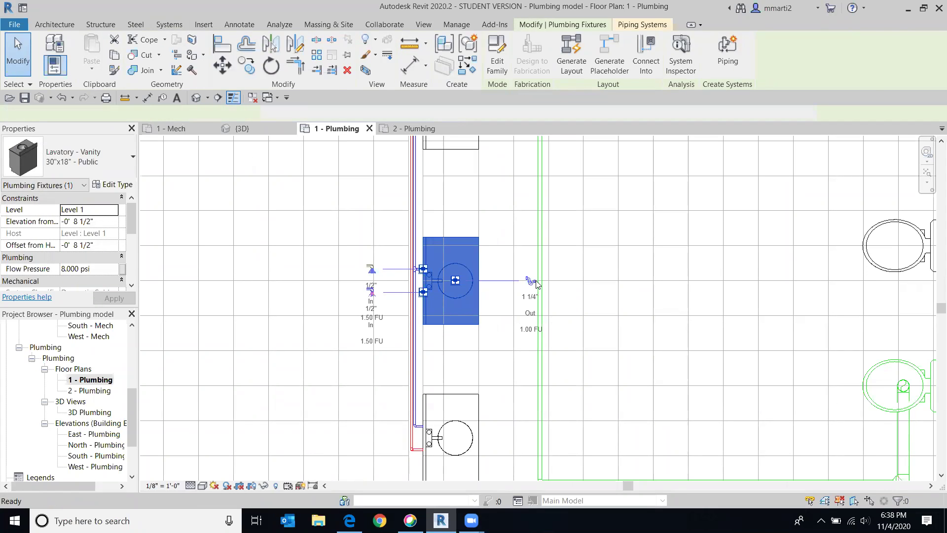
left_click(536, 281)
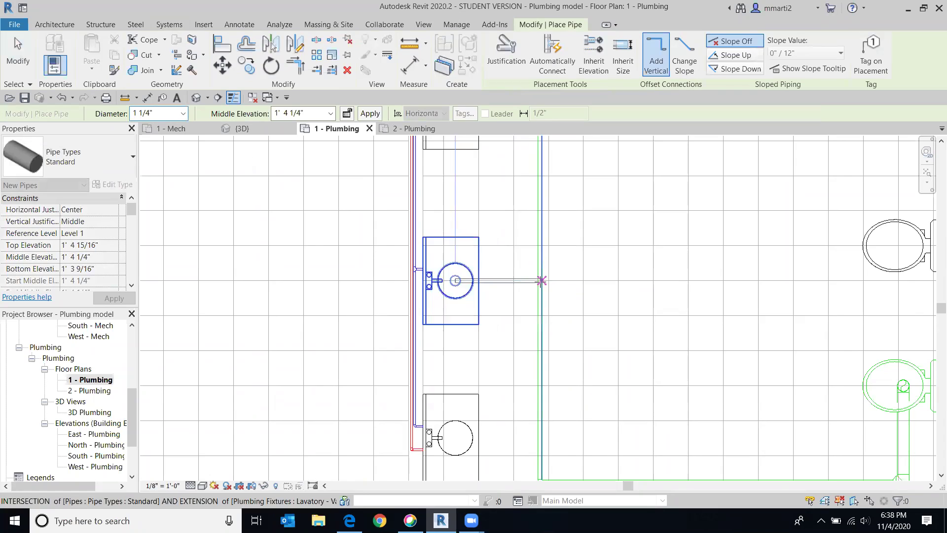
scroll(541, 281, "up", 8)
left_click(544, 274)
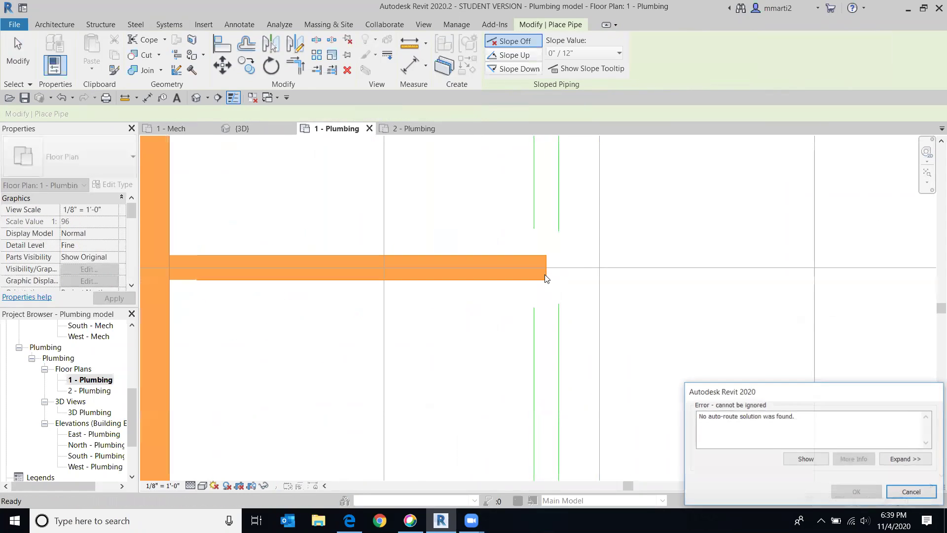
left_click(898, 489)
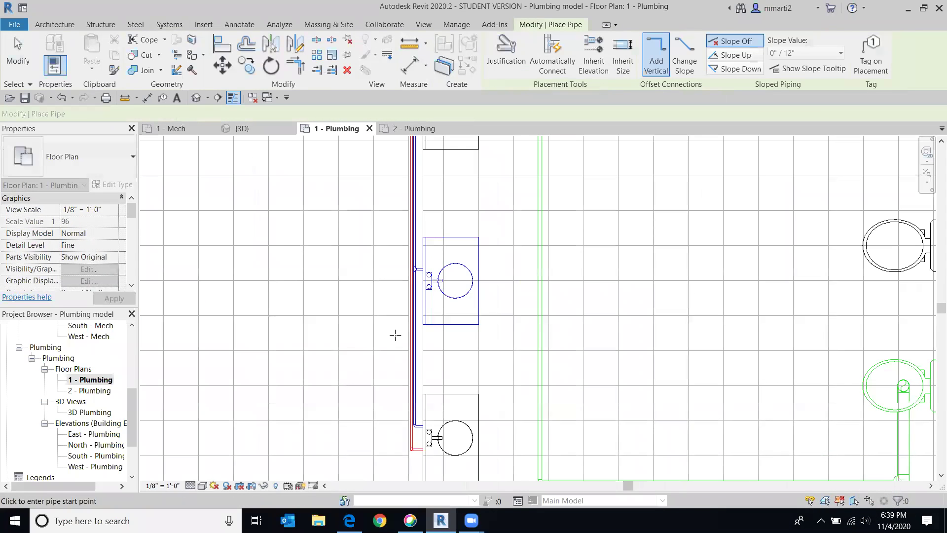
scroll(395, 335, "down", 3)
key("Escape")
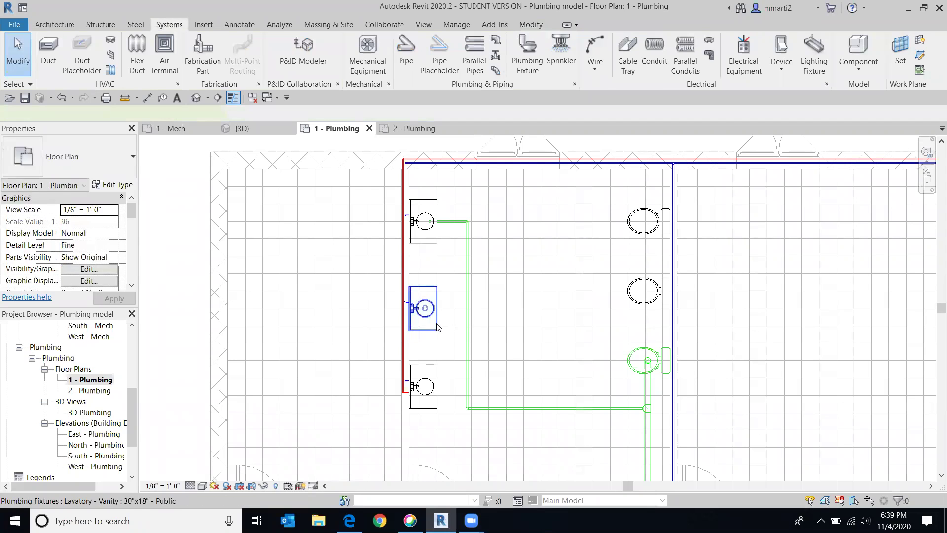
Run a 1 1/4" pipe at a middle elevation of -1' 0" from the middle lavatory's outlet straight to the lavatory waste pipe.
left_click(436, 326)
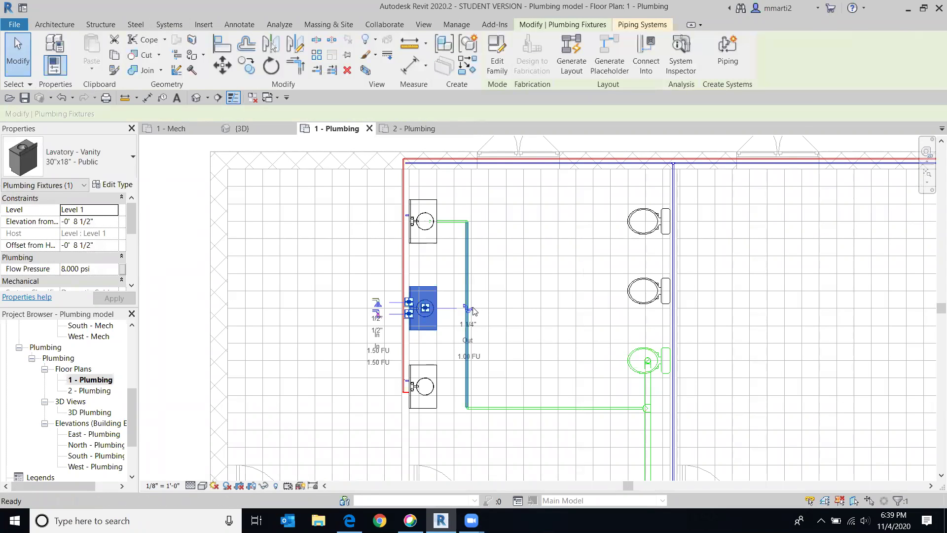
left_click(470, 309)
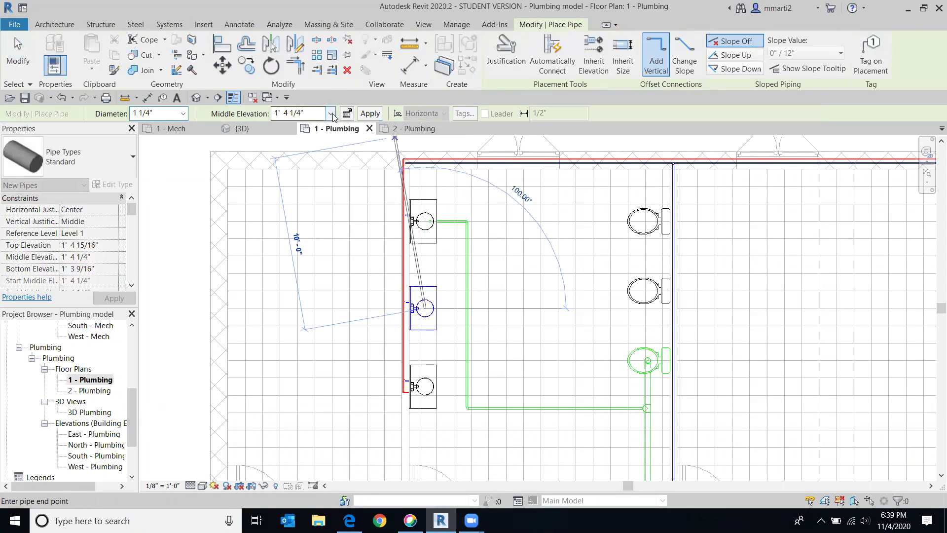
left_click(330, 114)
left_click(296, 138)
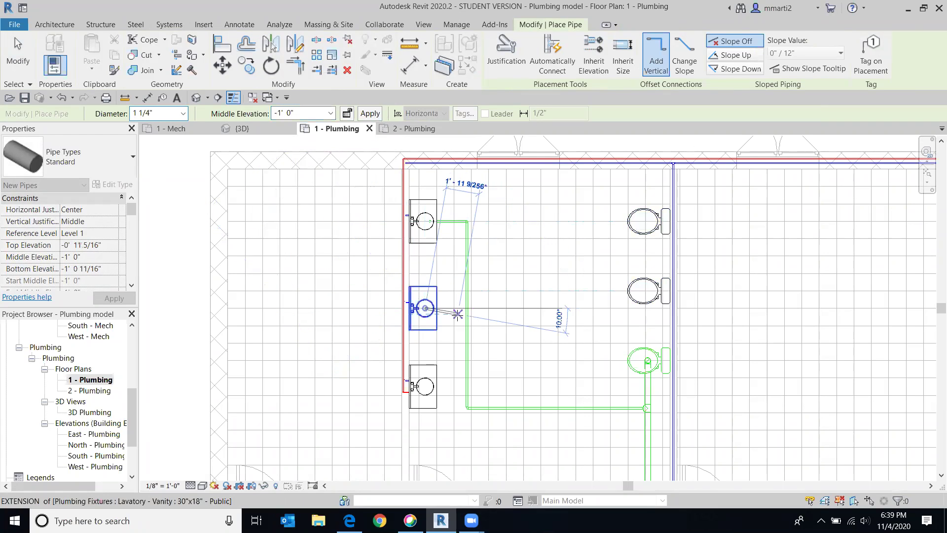
scroll(458, 314, "up", 4)
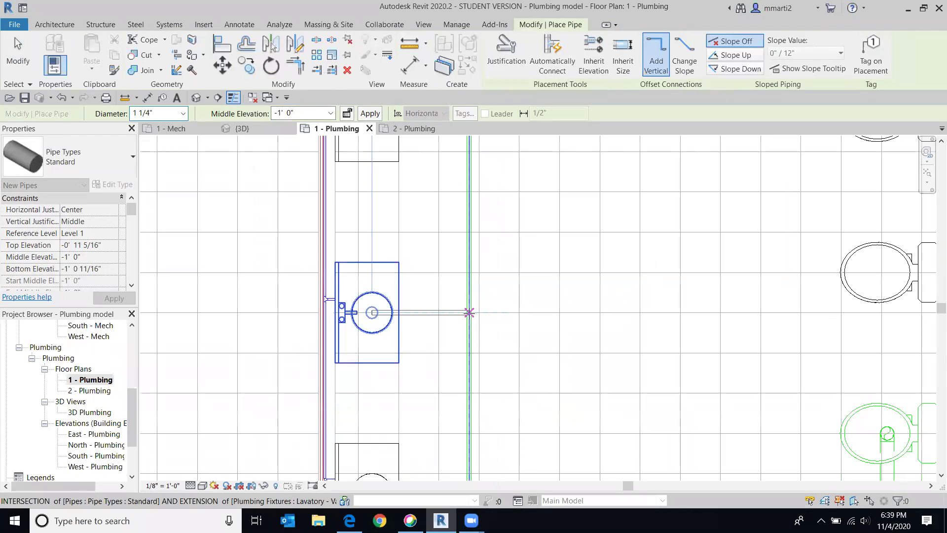
scroll(469, 313, "up", 6)
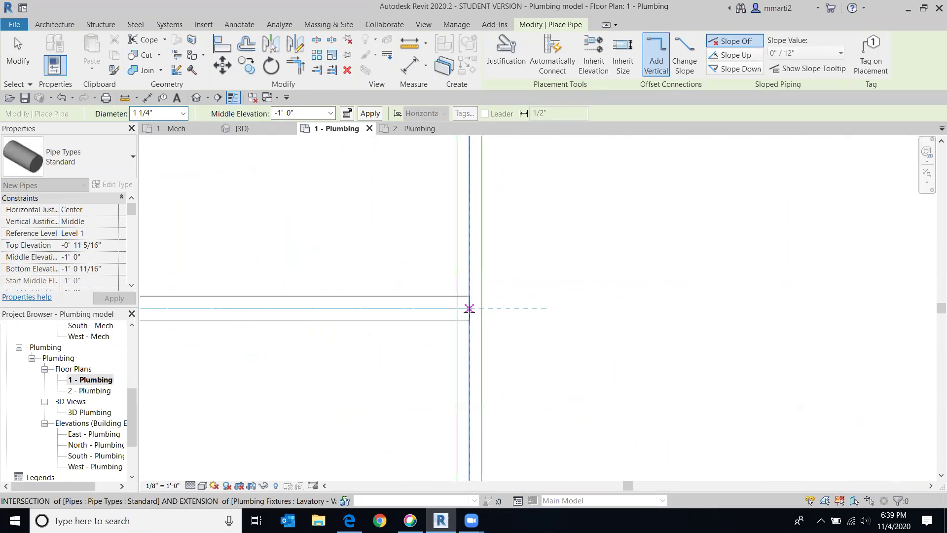
key("Escape")
key("Escape")
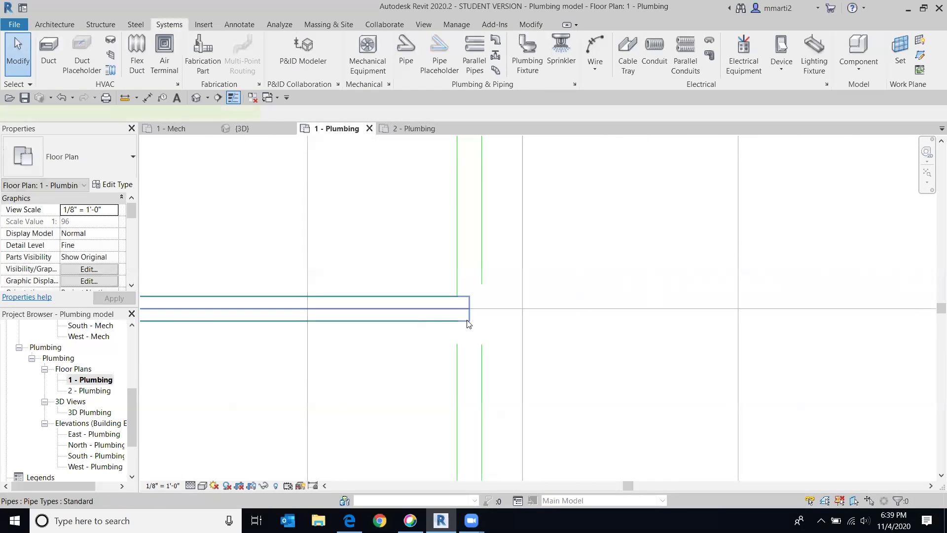
Adjust the end of the middle lavatory's pipe onto the waste pipe's centerline so the two join with a fitting.
left_click(469, 324)
mouse_move(468, 310)
left_mouse_down()
mouse_move(442, 309)
mouse_move(482, 311)
mouse_move(470, 313)
left_mouse_up()
key("Escape")
scroll(596, 238, "down", 4)
scroll(597, 238, "down", 3)
Run a 1 1/4" pipe at a middle elevation of -1' 0" from the third lavatory's outlet to the centerline of the lavatory waste pipe.
middle_click_drag(617, 334, 577, 220)
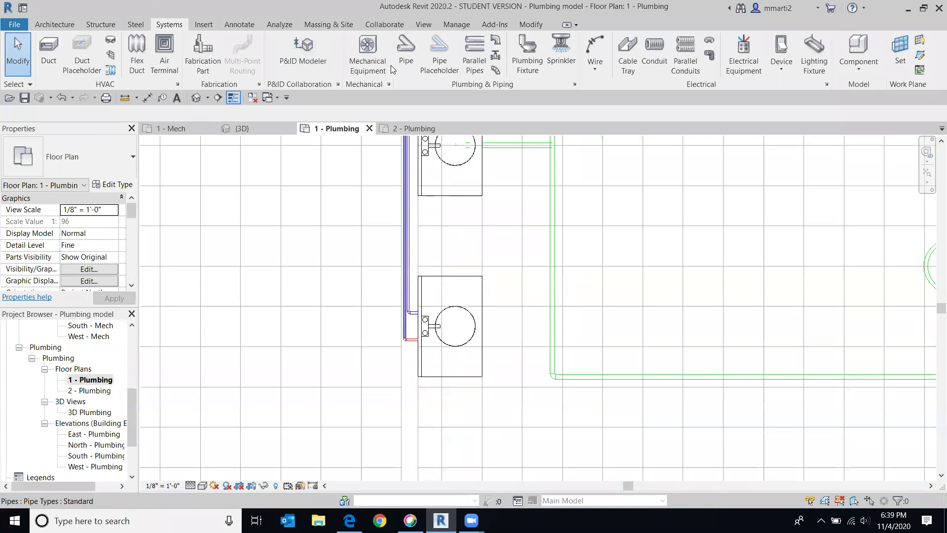
left_click(476, 377)
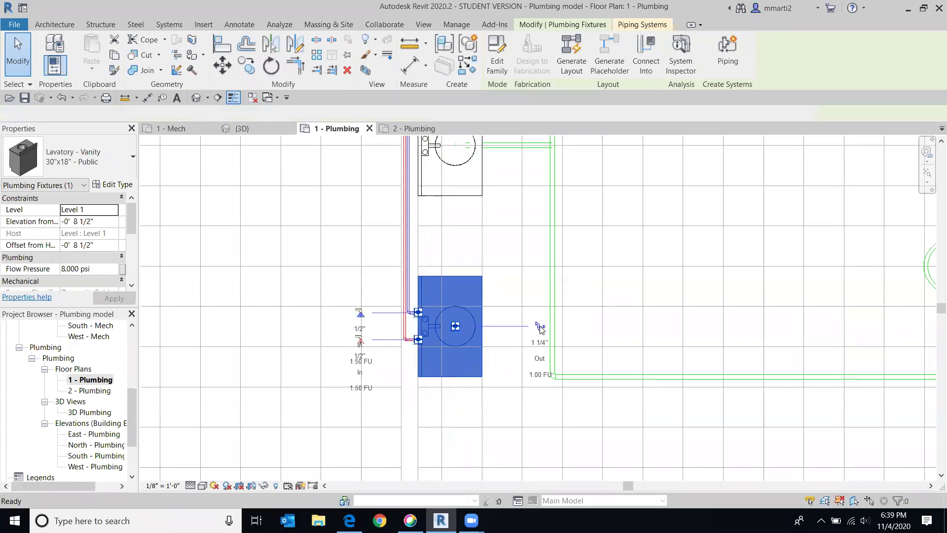
left_click(538, 326)
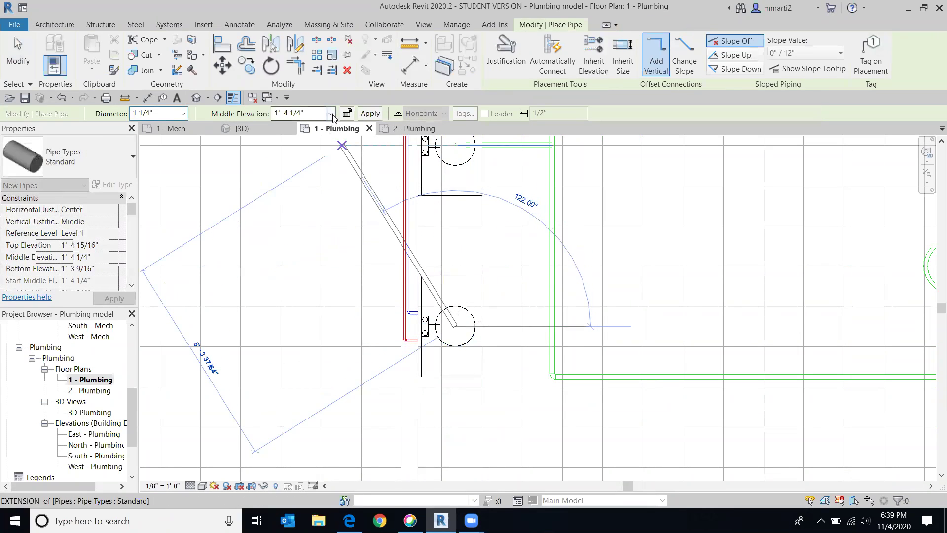
left_click(330, 113)
left_click(295, 135)
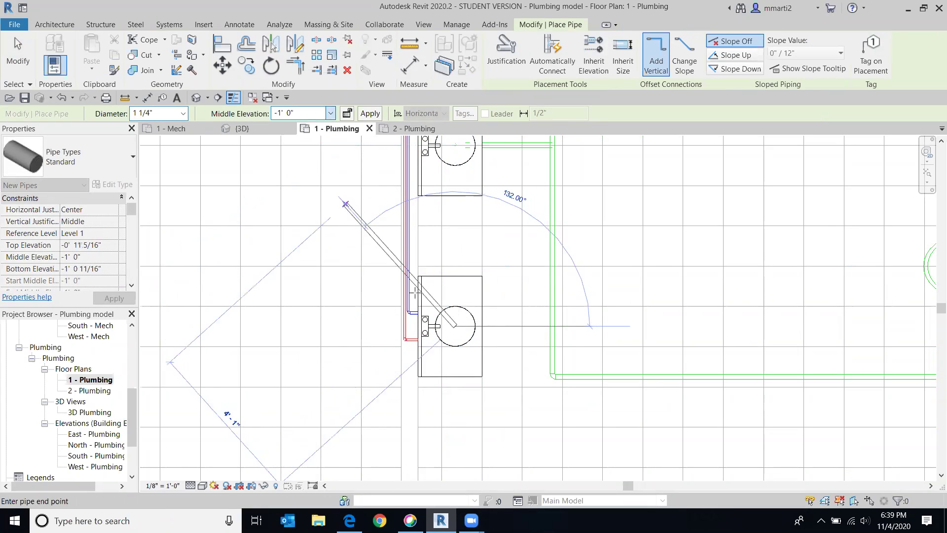
scroll(562, 328, "up", 5)
scroll(563, 326, "up", 3)
left_click(483, 283)
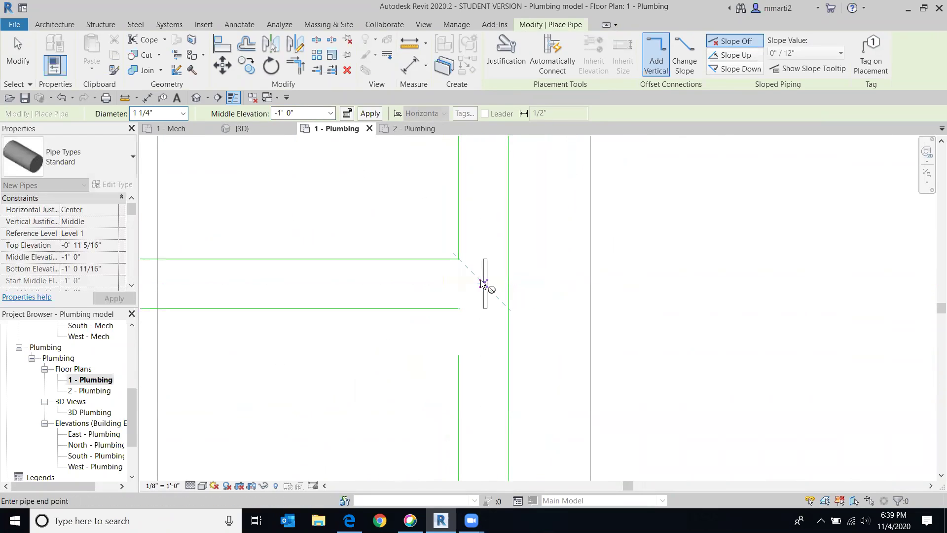
key("Escape")
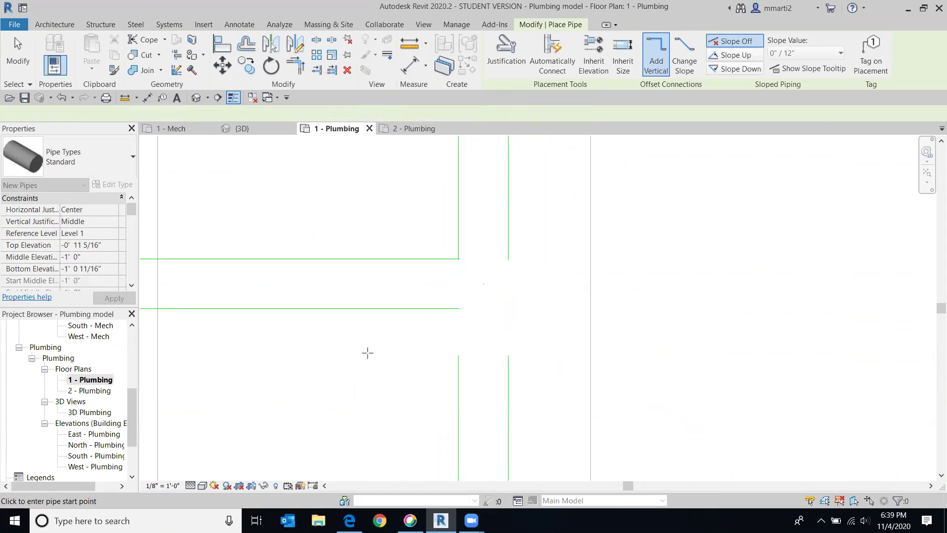
scroll(379, 357, "up", 3)
scroll(379, 357, "down", 3)
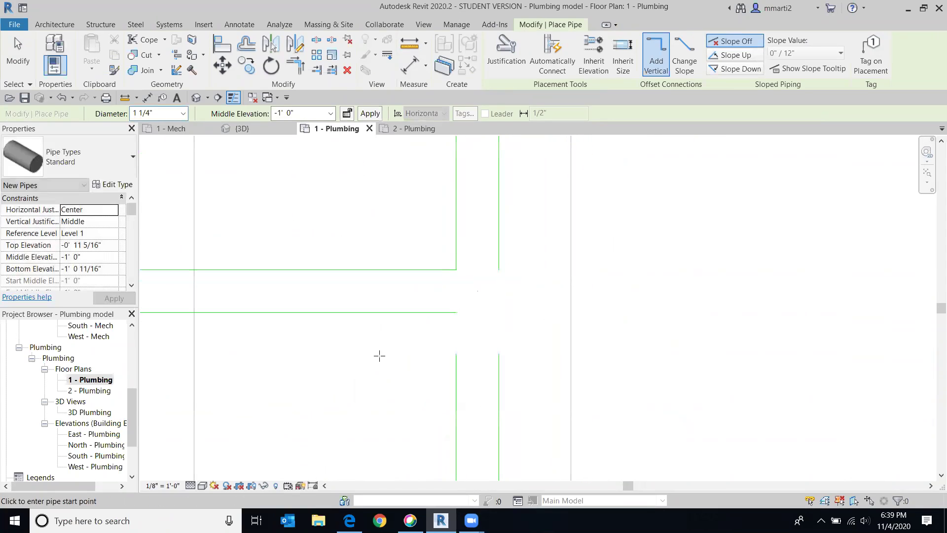
key("Escape")
Pull the end of the third lavatory's pipe off the waste pipe's centerline and back onto it so they join with a tee.
left_click(409, 312)
mouse_move(478, 291)
left_mouse_down()
mouse_move(461, 290)
mouse_move(491, 296)
left_mouse_up()
key("Escape")
scroll(493, 300, "down", 5)
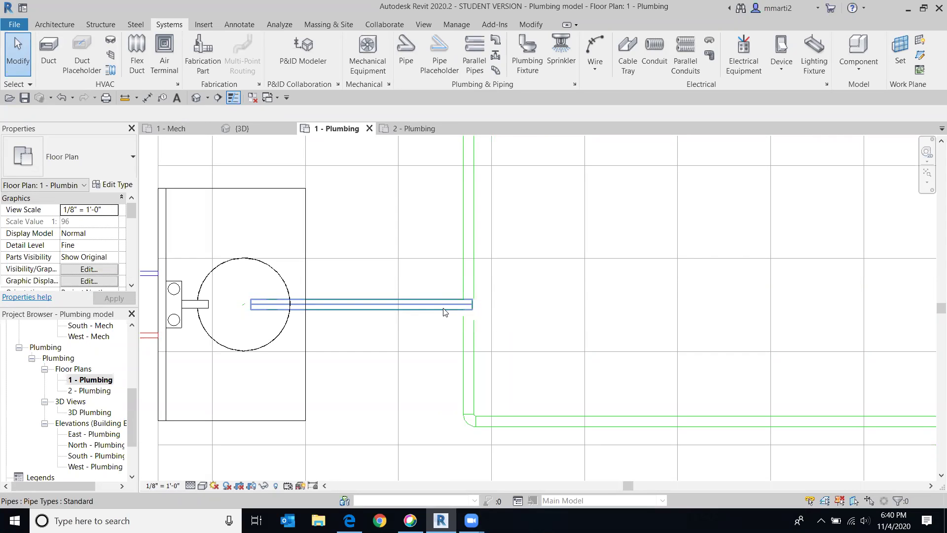
left_click(460, 305)
left_click_drag(469, 305, 467, 306)
key("Escape")
scroll(575, 380, "down", 3)
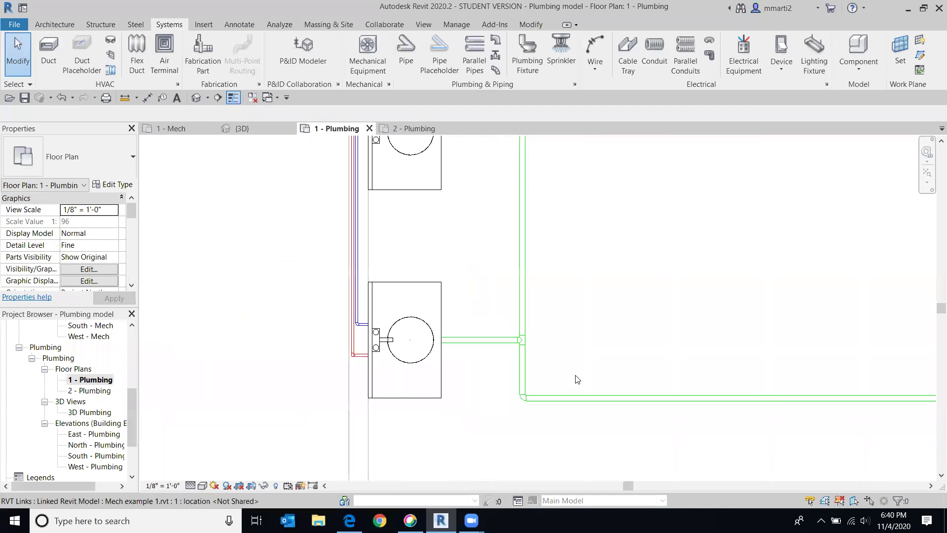
Examine the lavatory waste connections in plan, and inspect the restroom piping in the default 3D view, including from the back.
middle_click_drag(555, 402, 490, 181)
scroll(463, 316, "up", 4)
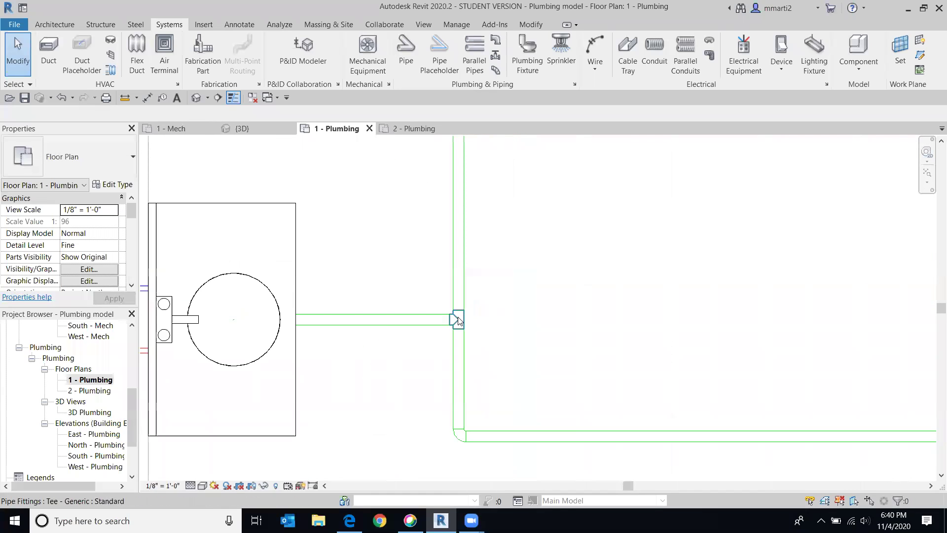
scroll(543, 330, "down", 6)
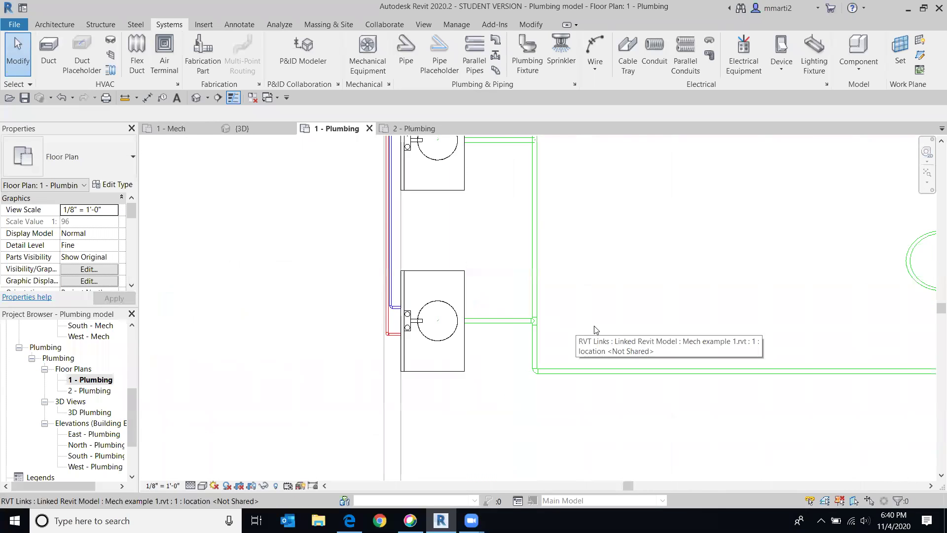
middle_click_drag(669, 324, 427, 385)
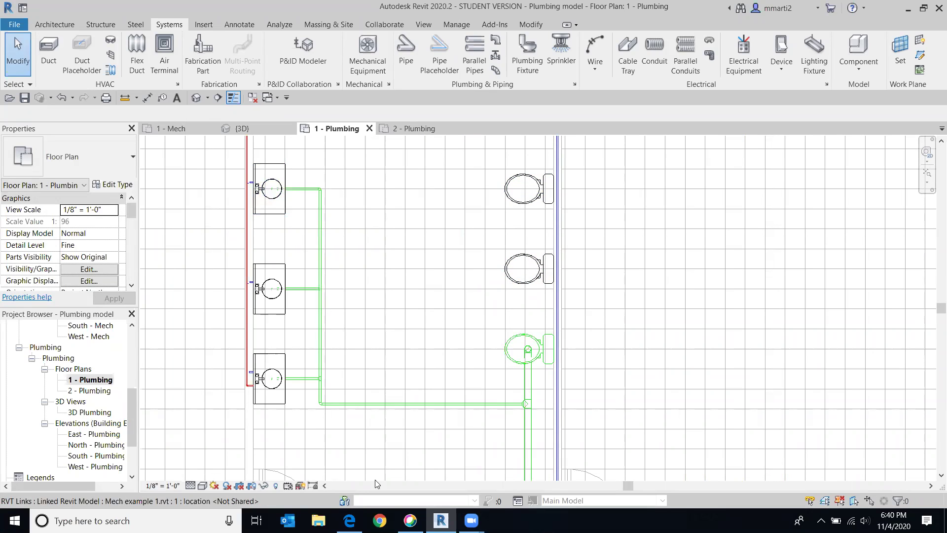
scroll(349, 292, "down", 3)
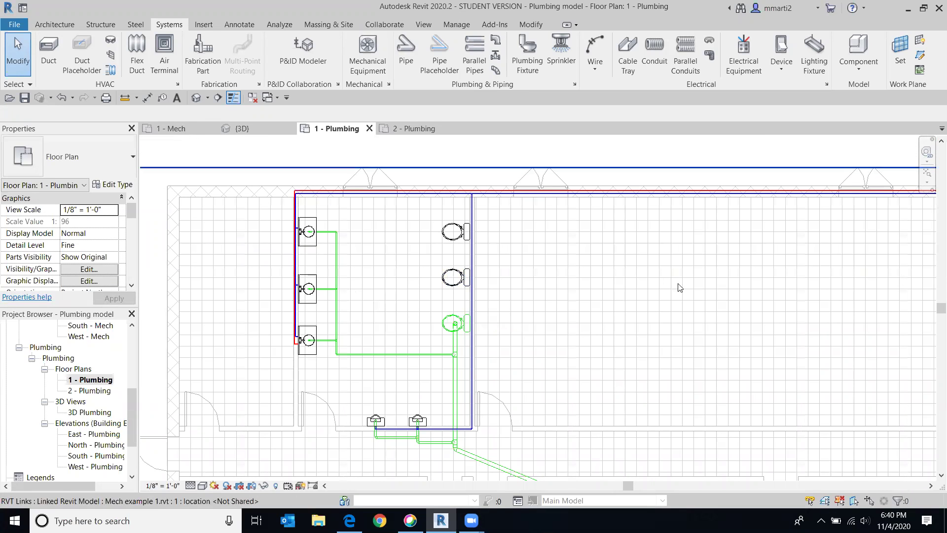
scroll(678, 284, "down", 1)
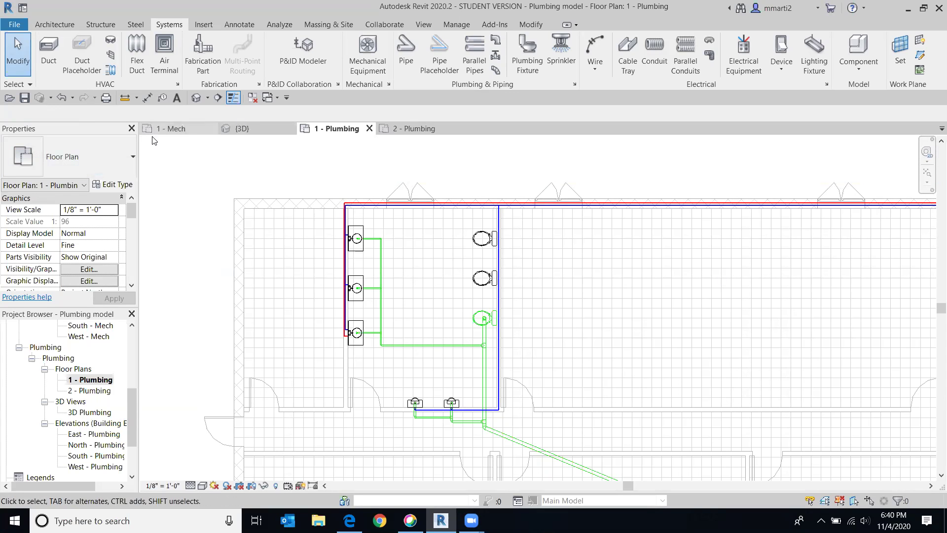
left_click(199, 97)
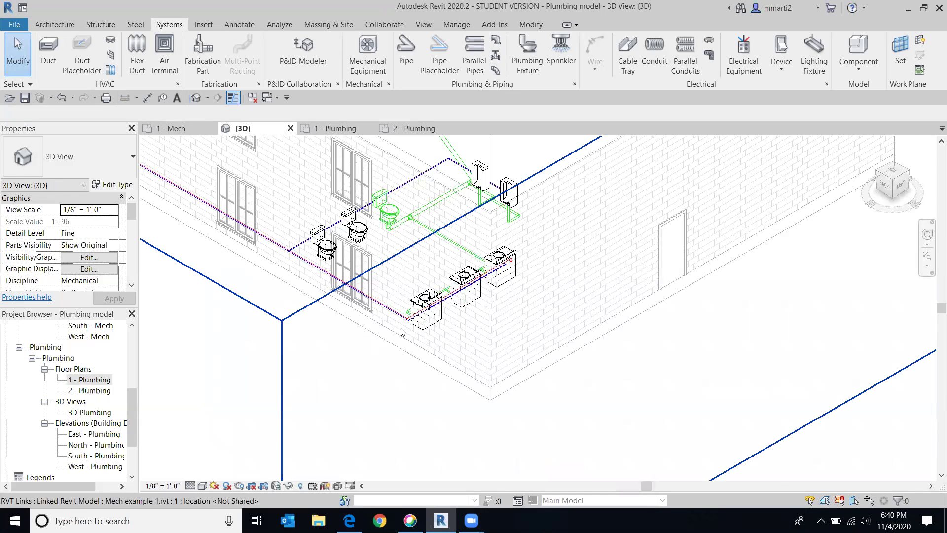
scroll(446, 336, "up", 3)
scroll(445, 336, "up", 2)
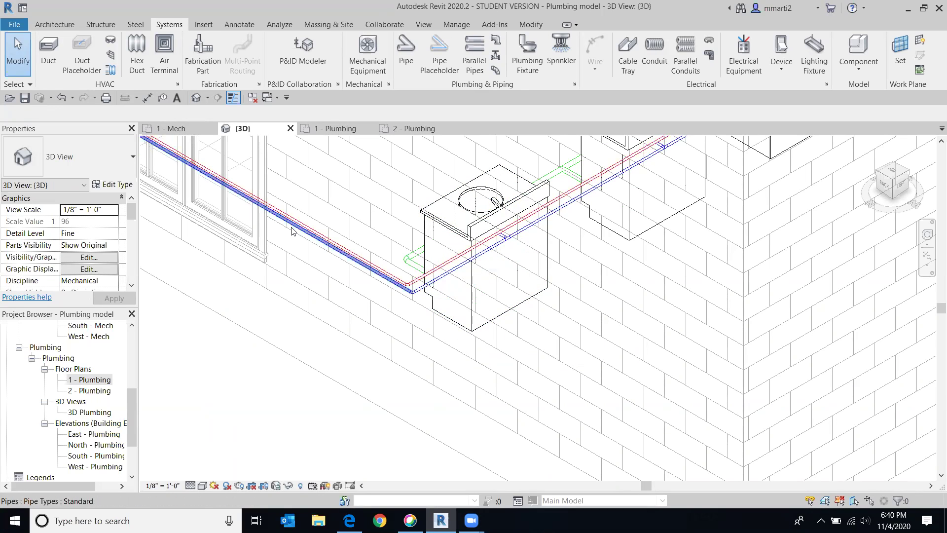
scroll(362, 264, "down", 2)
middle_click_drag(363, 264, 878, 192)
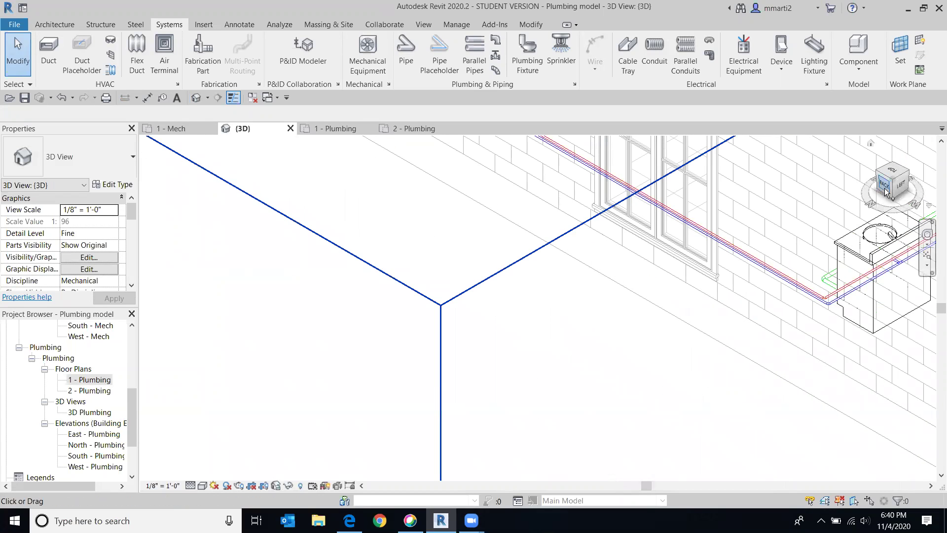
left_click(880, 189)
scroll(611, 344, "up", 6)
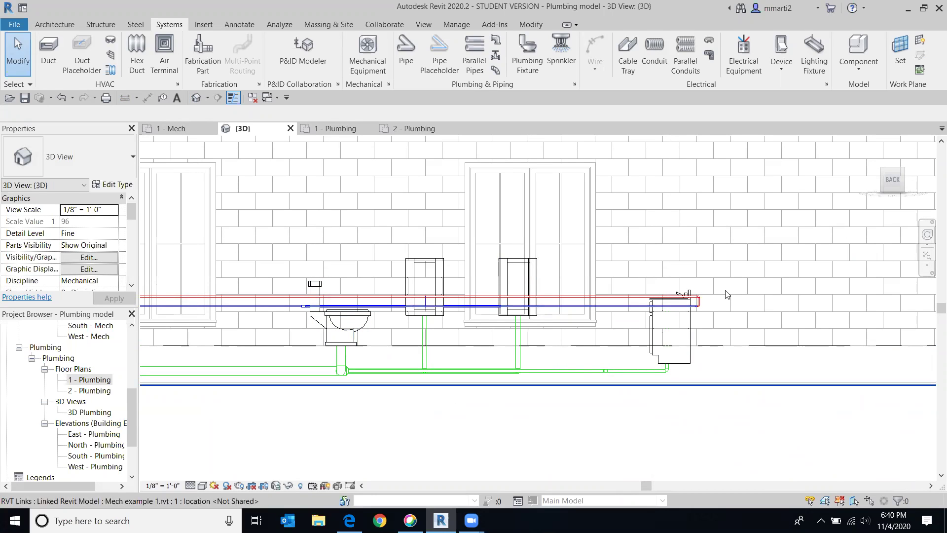
Try to lower the long 1/2" cold water pipe along the back wall to a middle elevation of -6' 0".
left_click(618, 307)
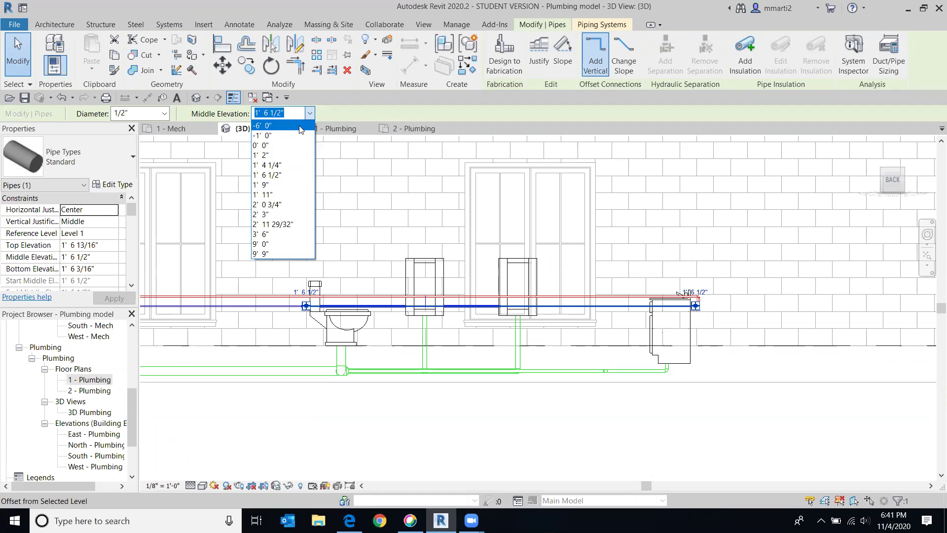
left_click(301, 126)
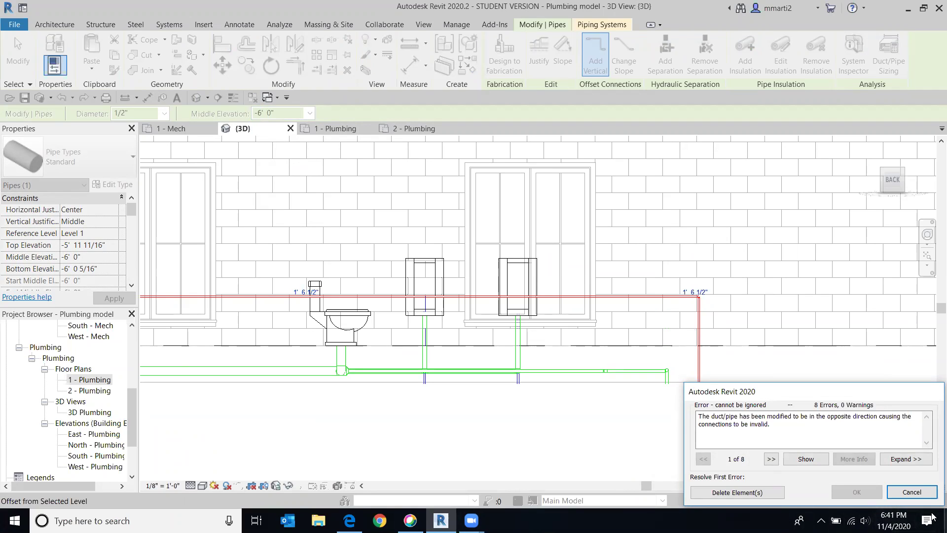
left_click(912, 492)
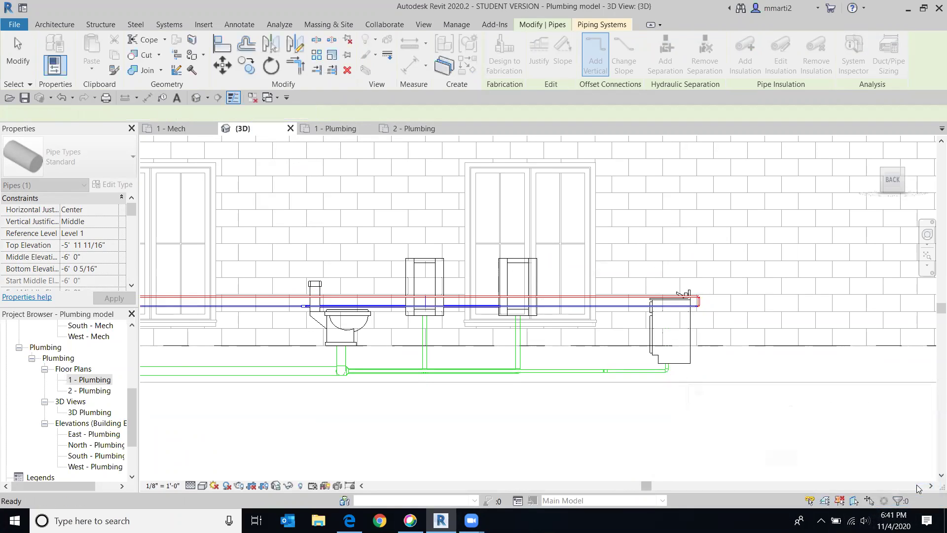
key("Escape")
Inspect the water pipes around the lavatories, selecting the short cold water segment behind the end vanity and viewing it from the back.
scroll(448, 397, "down", 3)
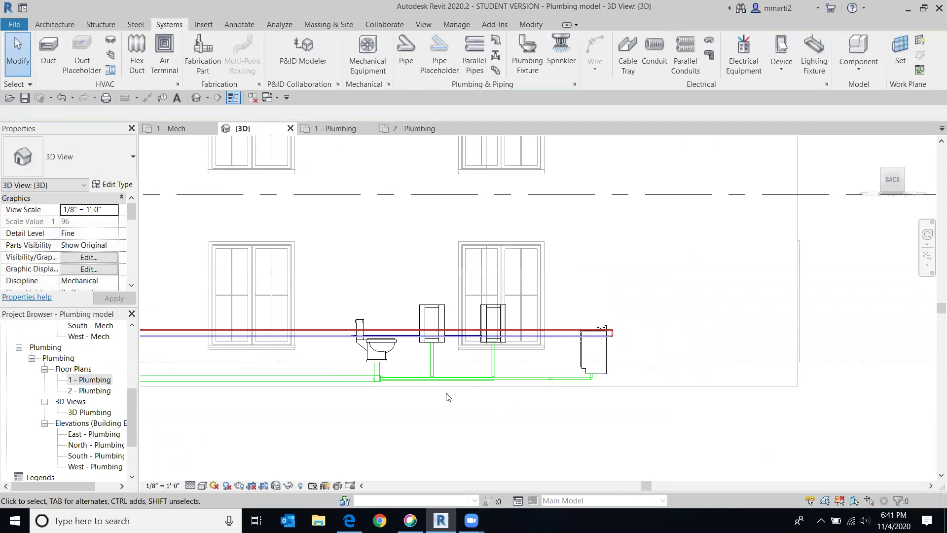
left_click_drag(893, 178, 500, 449)
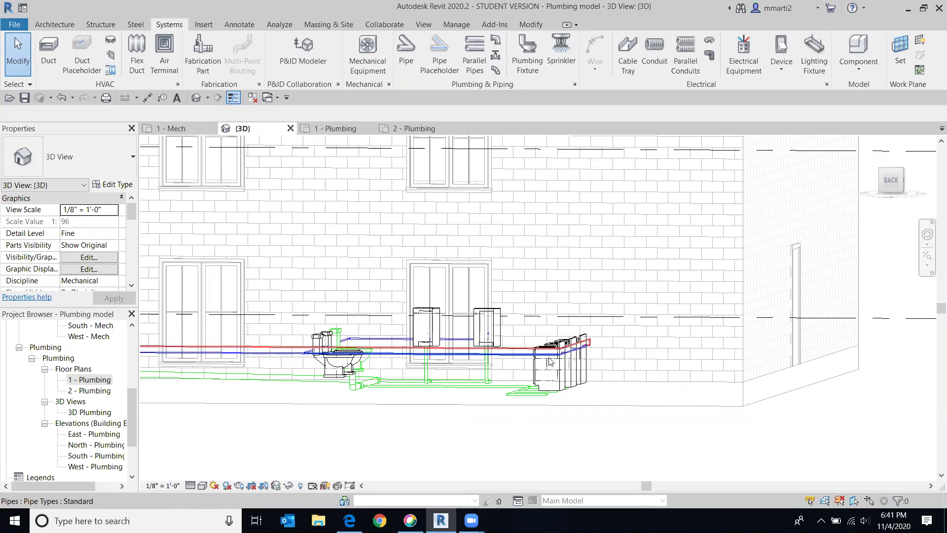
scroll(557, 356, "up", 5)
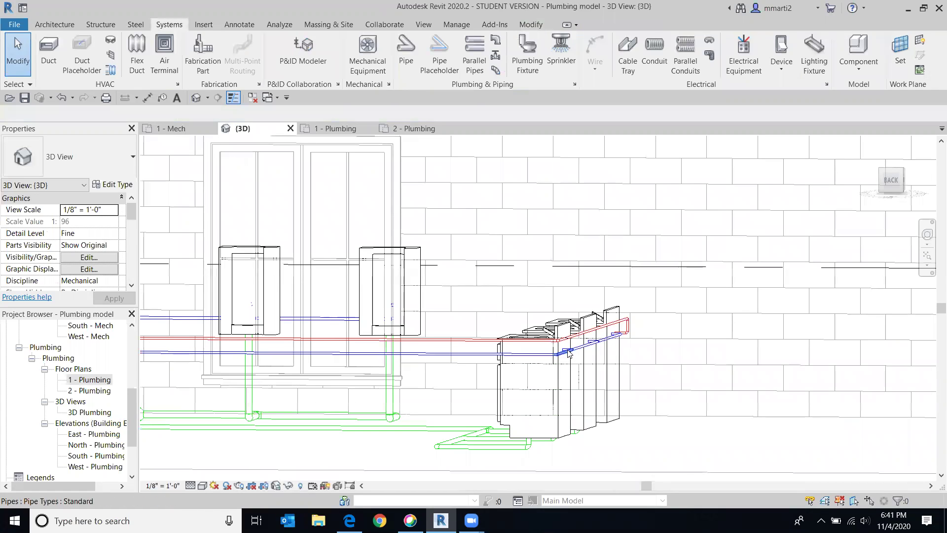
left_click(569, 352)
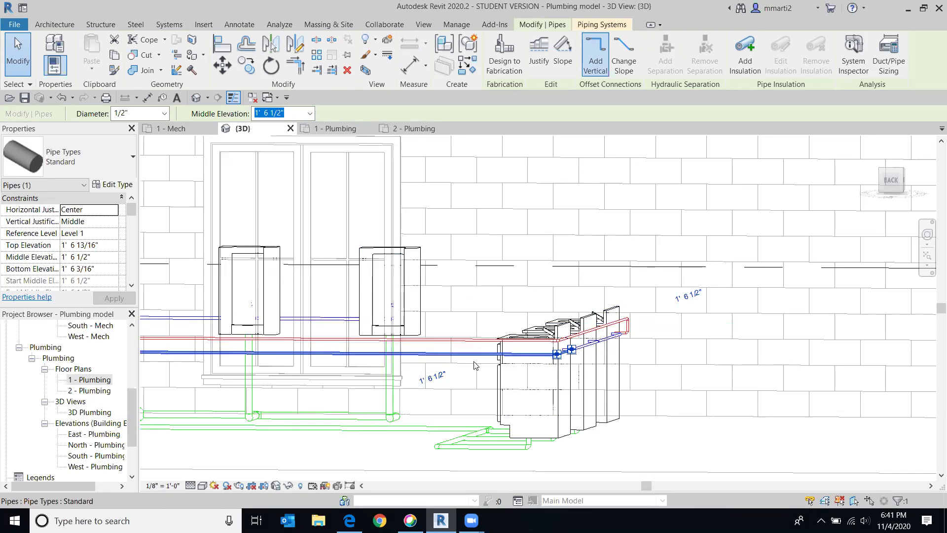
scroll(476, 329, "down", 5)
middle_click_drag(476, 365, 871, 350)
left_click(891, 182)
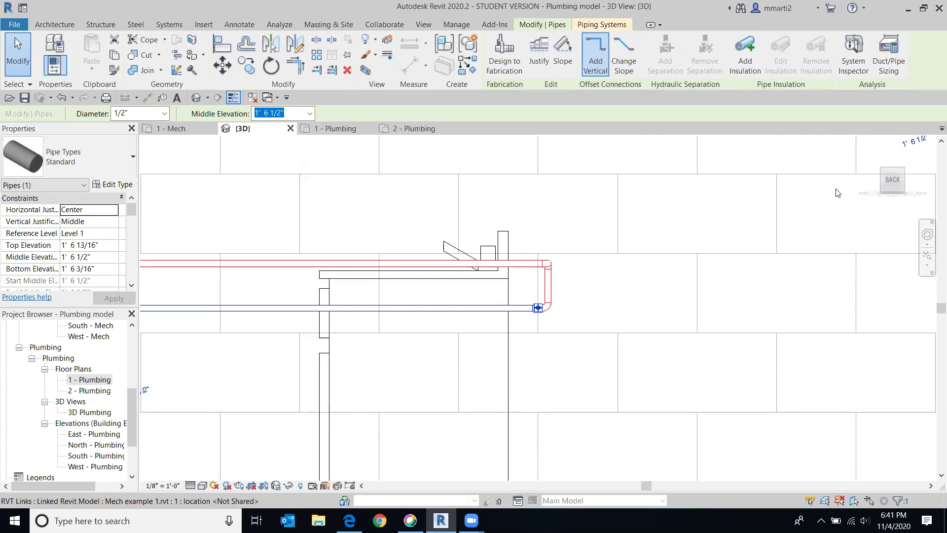
left_click_drag(895, 181, 904, 185)
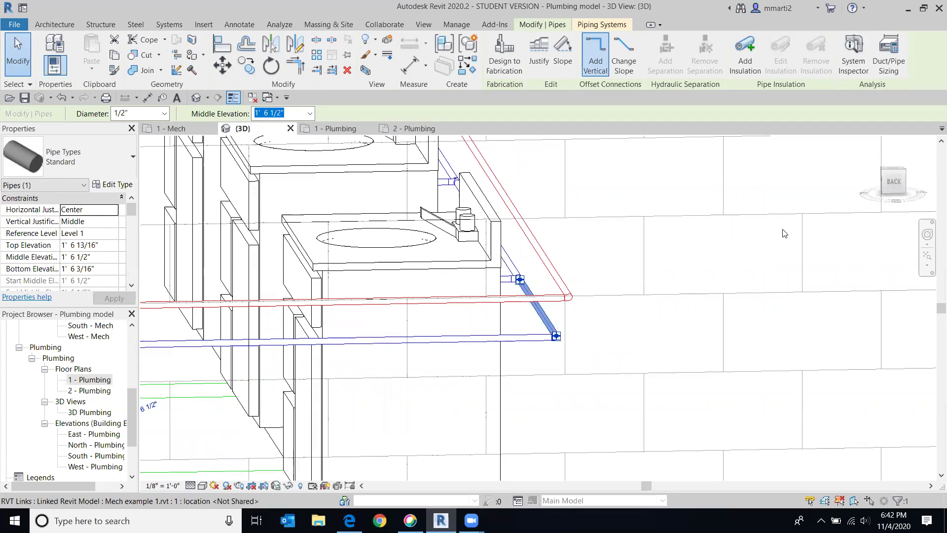
Examine how the supply and waste pipes run between the vanities, water closets and urinals from angled 3D views.
left_click(893, 179)
middle_click_drag(852, 174, 549, 380, "shift")
scroll(550, 379, "down", 5)
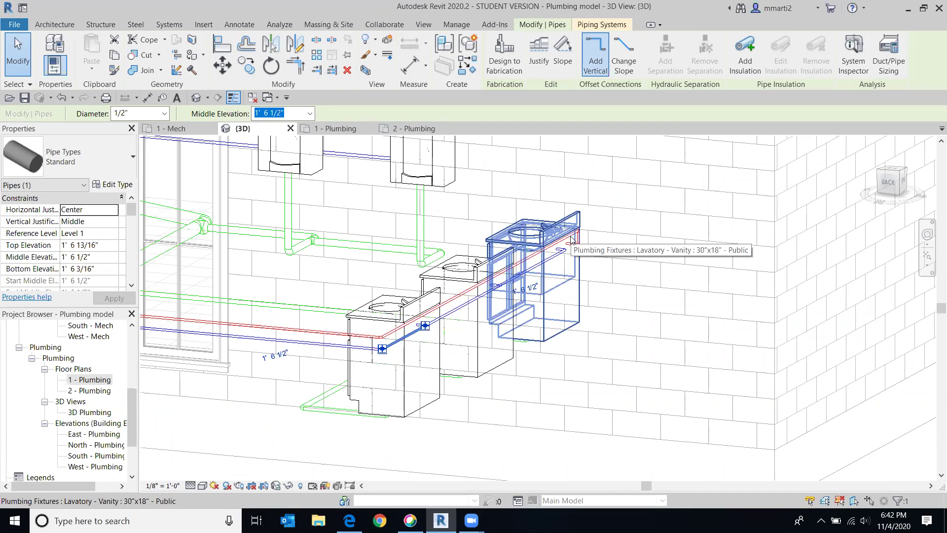
left_click(893, 185)
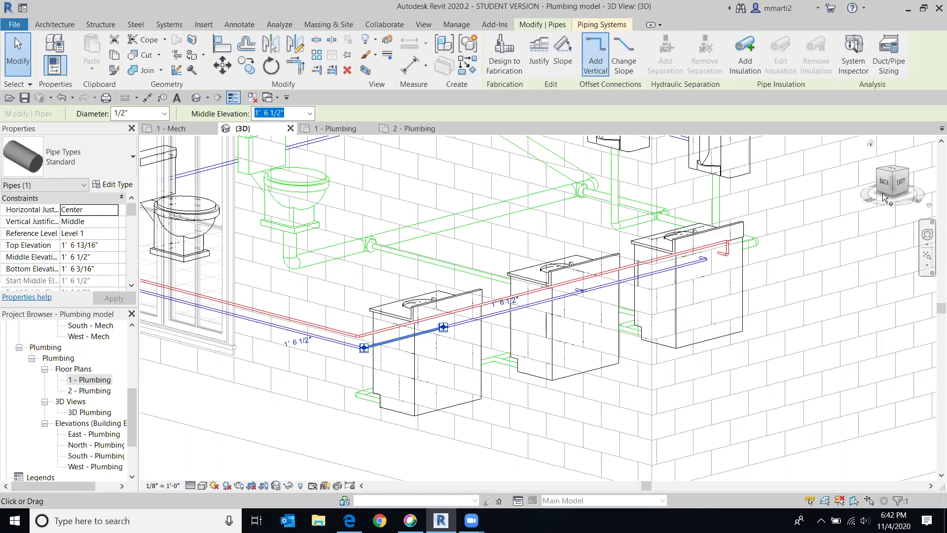
left_click_drag(888, 186, 875, 190)
scroll(868, 202, "down", 4)
middle_click_drag(836, 209, 663, 388)
scroll(663, 388, "down", 2)
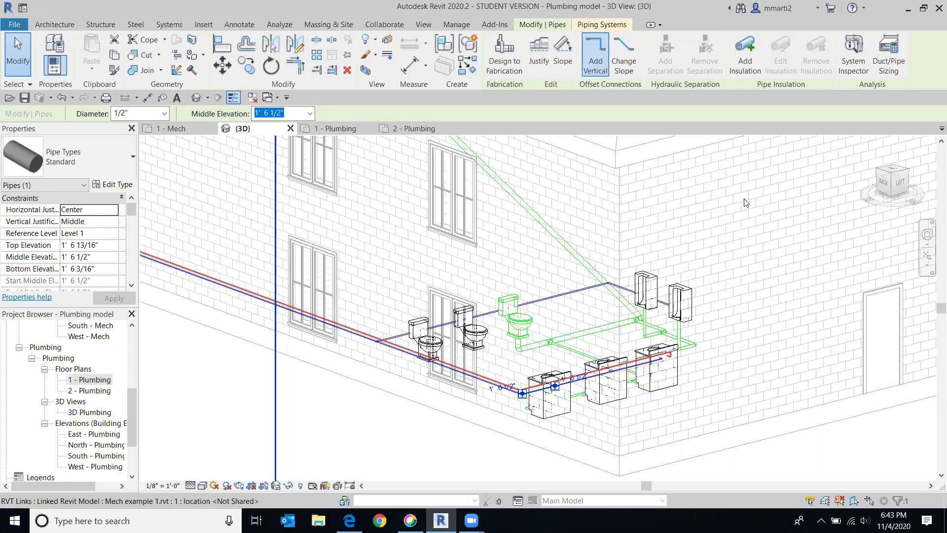
Compare the heights of the hot, cold and waste piping from the left and back sides of the building.
left_click(907, 179)
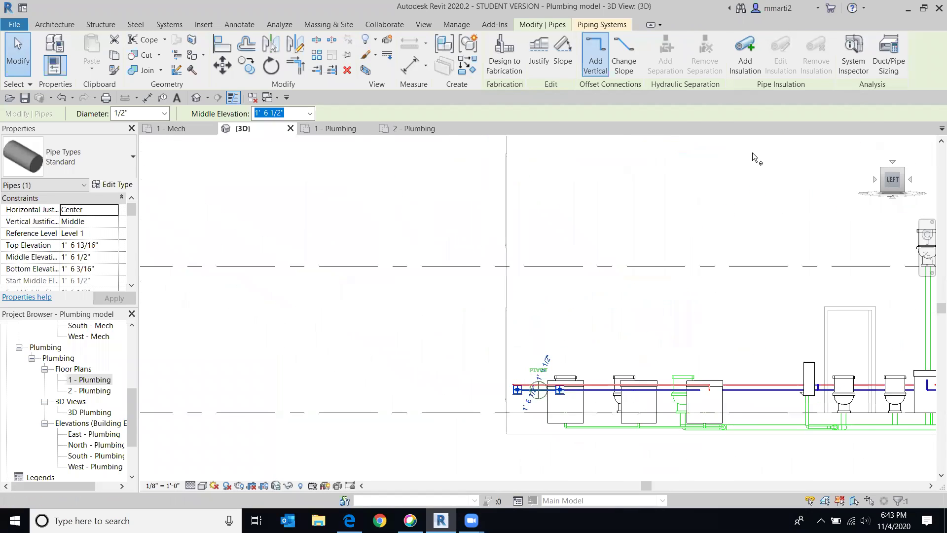
middle_click_drag(546, 156, 934, 217, "shift")
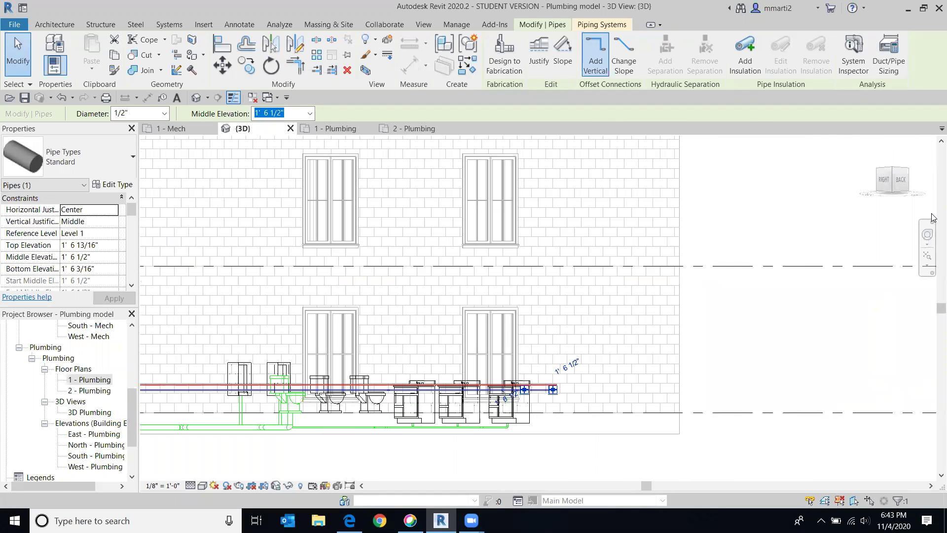
left_click(900, 178)
left_click(899, 179)
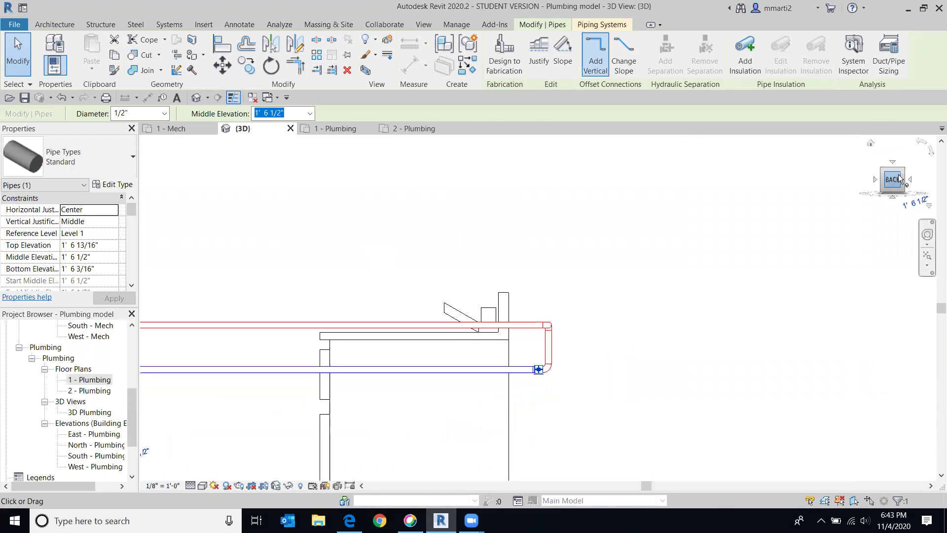
middle_click_drag(496, 282, 551, 298)
scroll(383, 285, "down", 4)
middle_click_drag(395, 303, 529, 321)
scroll(529, 321, "down", 5)
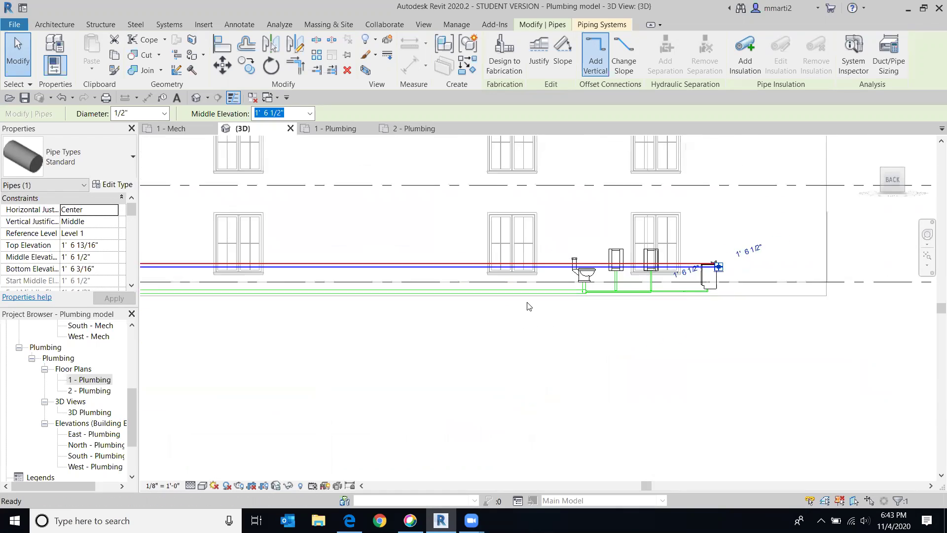